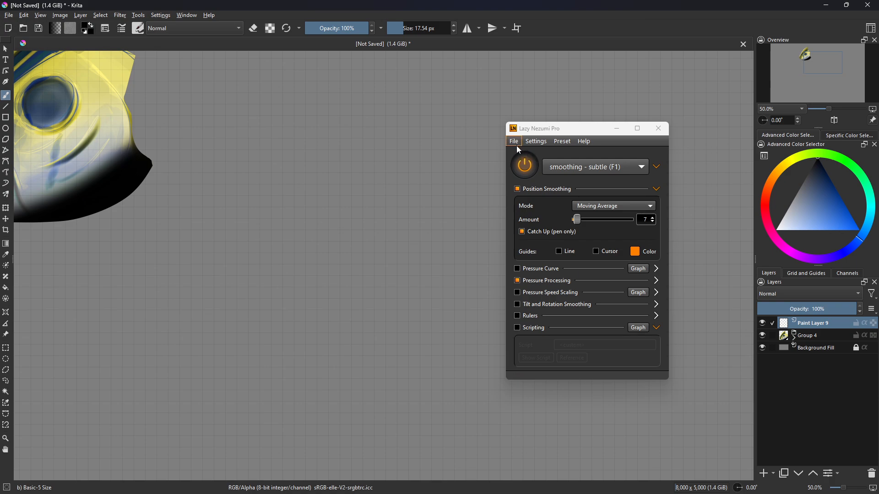
# - Attach Lazy Nezumi Pro to the Krita canvas window and toggle its processing off and on again
pyautogui.click(515, 143)
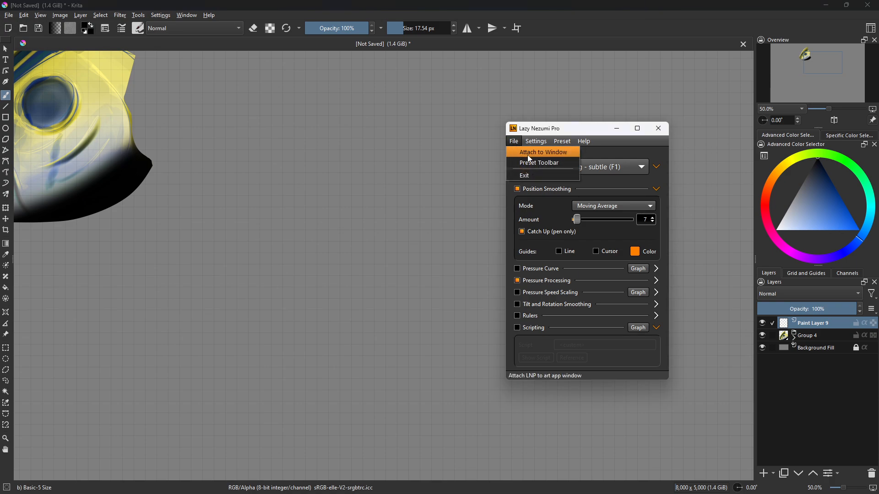
pyautogui.click(531, 156)
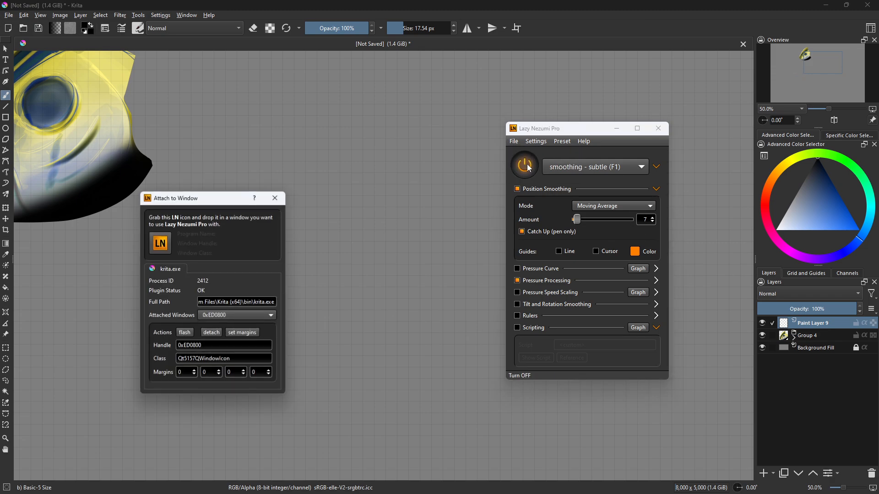
pyautogui.moveTo(162, 249); pyautogui.dragTo(376, 242)
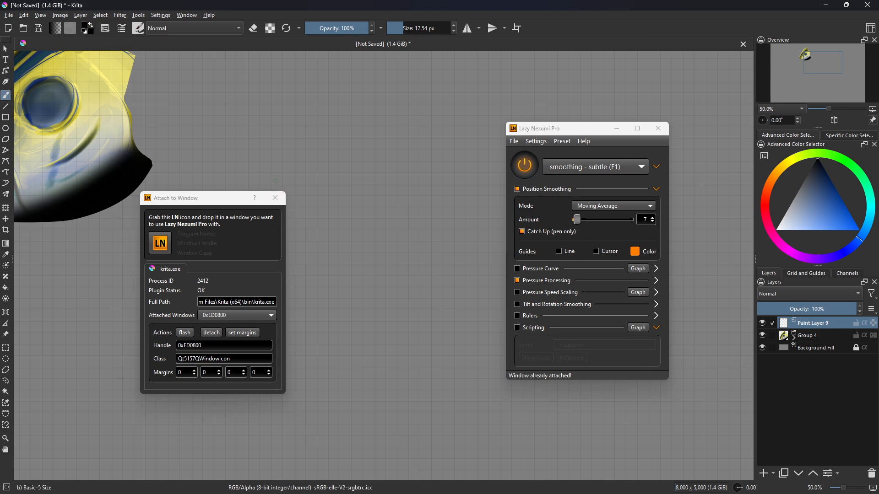
pyautogui.click(276, 200)
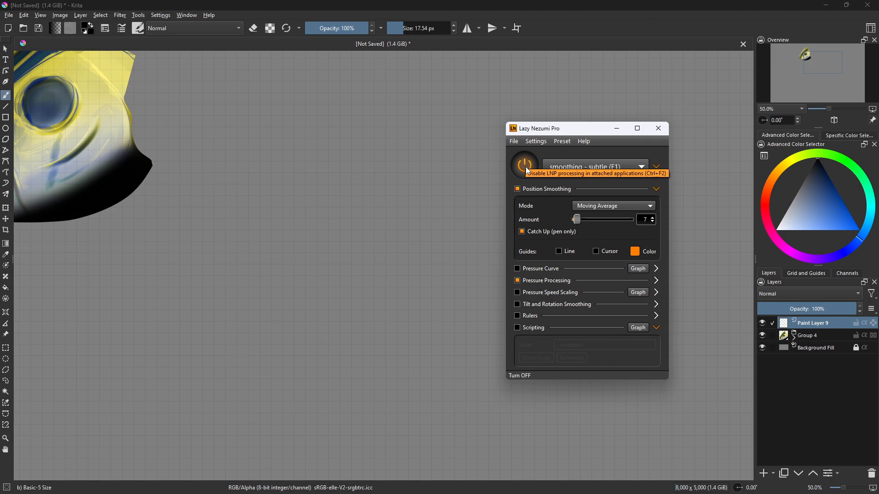
pyautogui.click(527, 167)
pyautogui.click(530, 172)
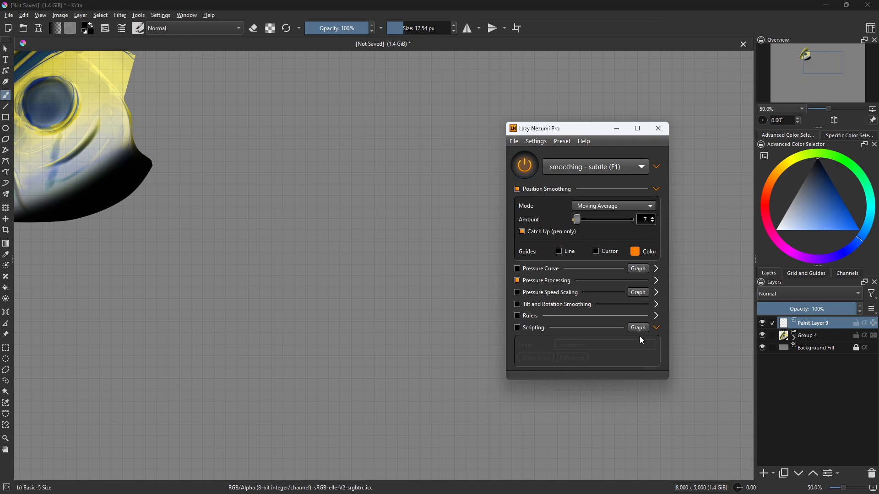
# - Load the lsystem - plant 03 preset and draw a branching plant on the empty canvas area
pyautogui.click(589, 171)
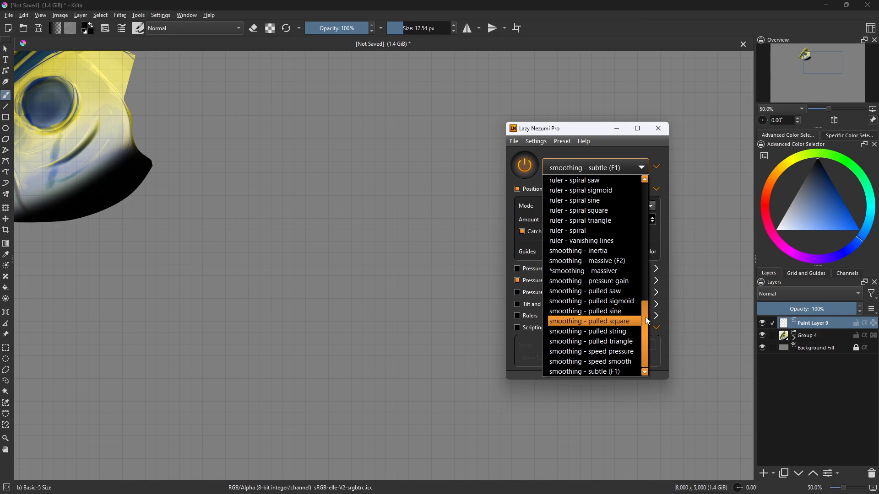
pyautogui.scroll(10, 595, 316)
pyautogui.click(591, 191)
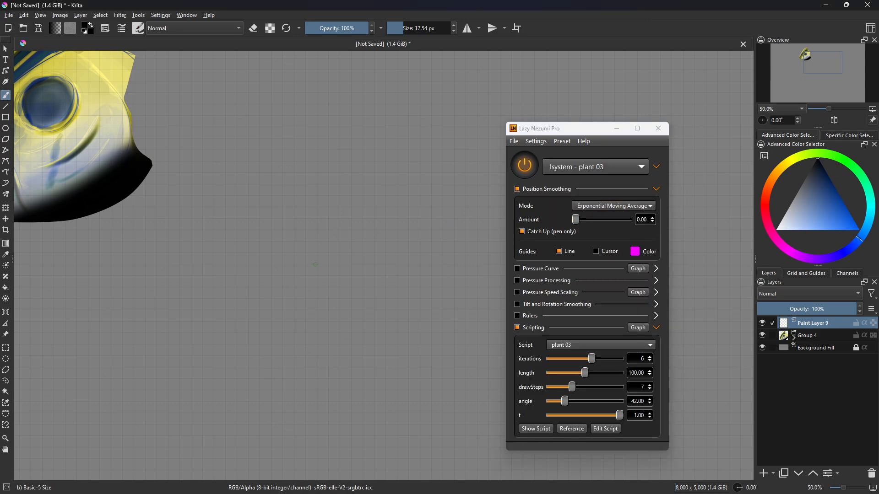
pyautogui.moveTo(315, 265)
pyautogui.mouseDown()
pyautogui.moveTo(259, 194)
pyautogui.moveTo(253, 209)
pyautogui.moveTo(270, 205)
pyautogui.moveTo(260, 212)
pyautogui.moveTo(360, 183)
pyautogui.moveTo(381, 196)
pyautogui.moveTo(362, 213)
pyautogui.moveTo(333, 152)
pyautogui.moveTo(358, 133)
pyautogui.moveTo(377, 155)
pyautogui.moveTo(304, 155)
pyautogui.moveTo(276, 136)
pyautogui.mouseUp()
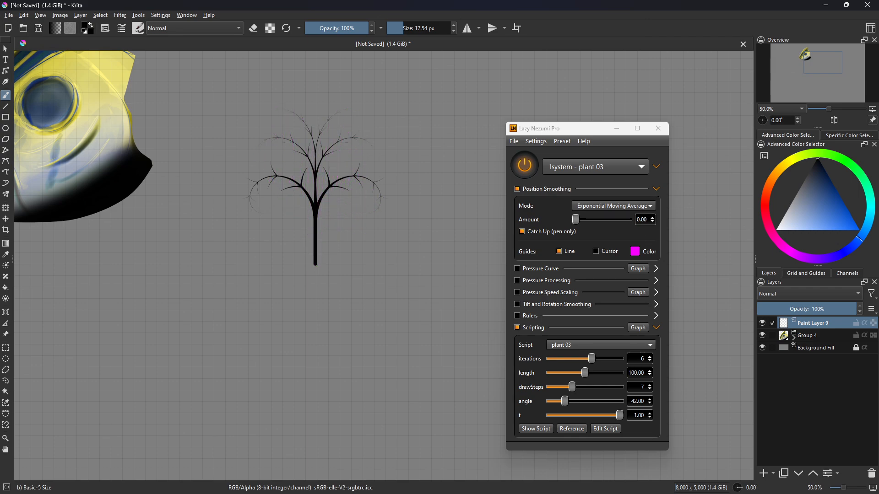
# - Draw a fractal stroke beside the plant with the lsystem - koch 23 preset and clear the layer
pyautogui.click(584, 168)
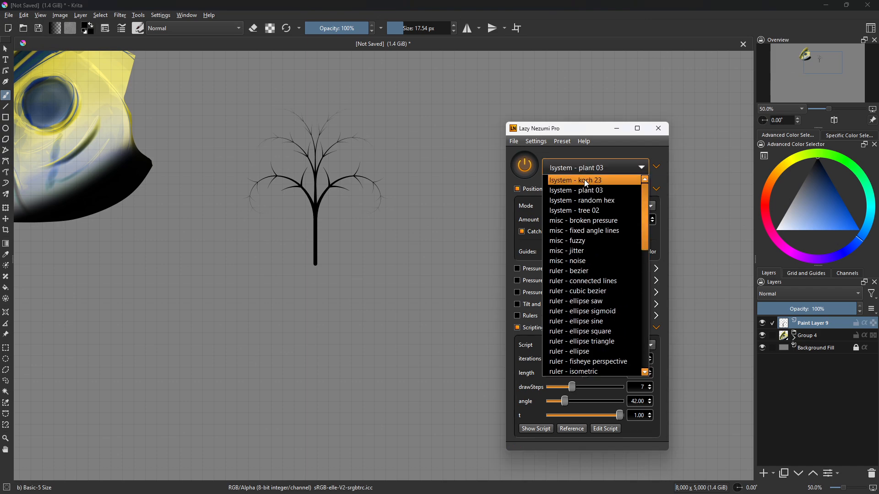
pyautogui.click(589, 181)
pyautogui.moveTo(388, 298)
pyautogui.mouseDown()
pyautogui.moveTo(401, 266)
pyautogui.moveTo(453, 301)
pyautogui.moveTo(479, 229)
pyautogui.moveTo(497, 233)
pyautogui.mouseUp()
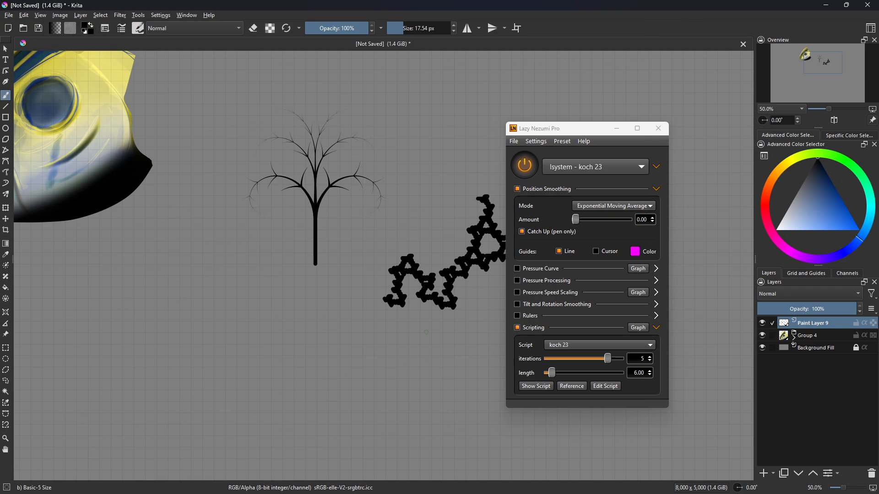
pyautogui.press('Delete')
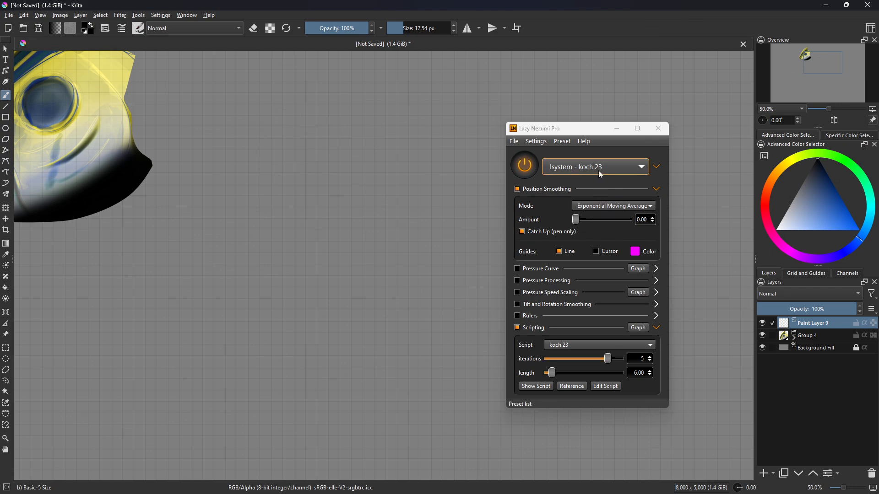
# - Load the smoothing - subtle (F1) preset and sketch several angular test strokes on the canvas
pyautogui.click(598, 169)
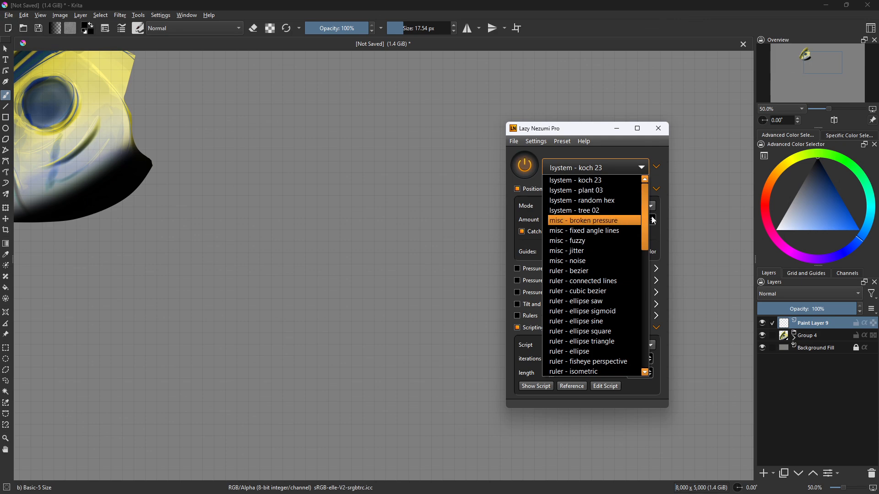
pyautogui.moveTo(646, 215); pyautogui.dragTo(644, 343)
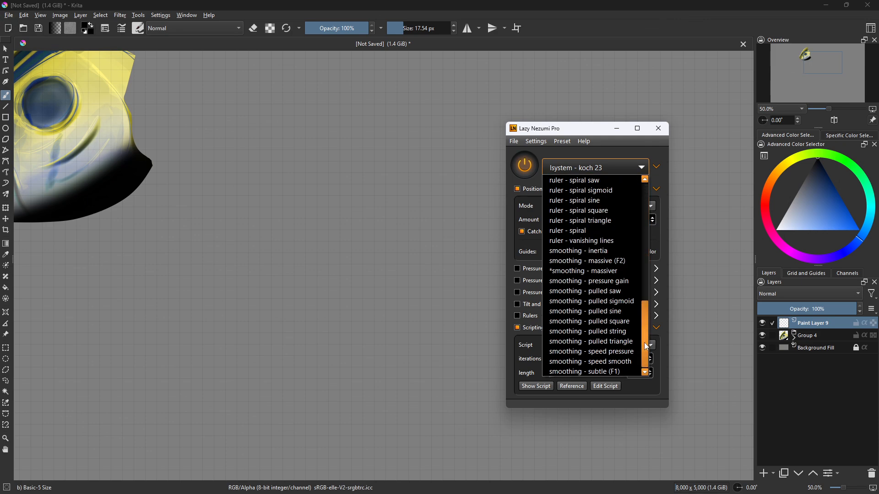
pyautogui.click(607, 372)
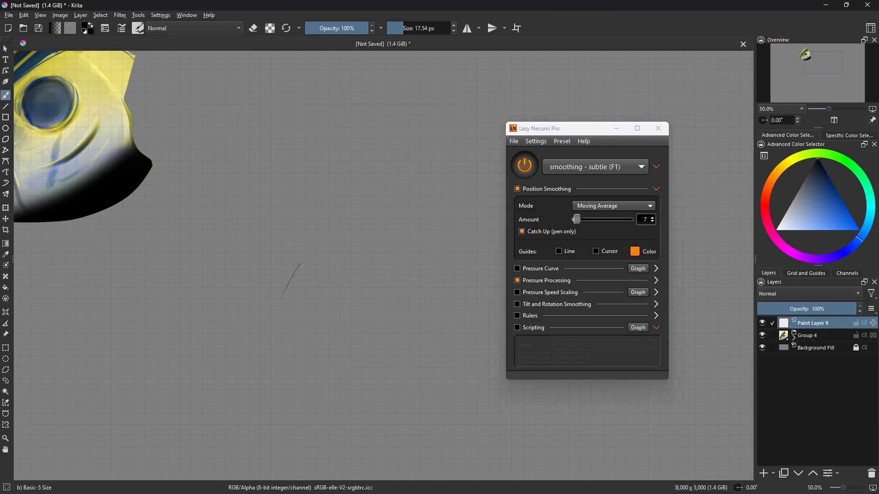
pyautogui.moveTo(300, 263); pyautogui.dragTo(350, 219)
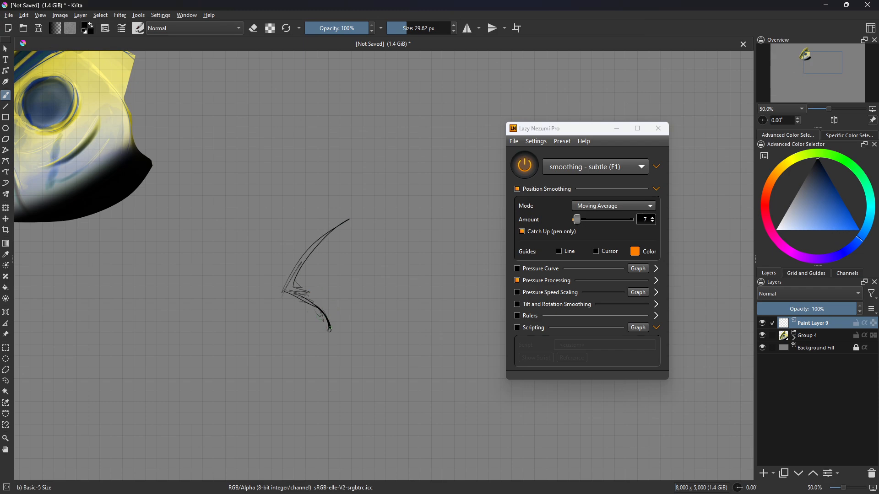
pyautogui.moveTo(329, 329)
pyautogui.mouseDown()
pyautogui.moveTo(335, 308)
pyautogui.moveTo(343, 324)
pyautogui.moveTo(354, 236)
pyautogui.mouseUp()
# - Lasso the sketched test strokes, delete them from Paint Layer 9 and clear the selection
pyautogui.press('l')
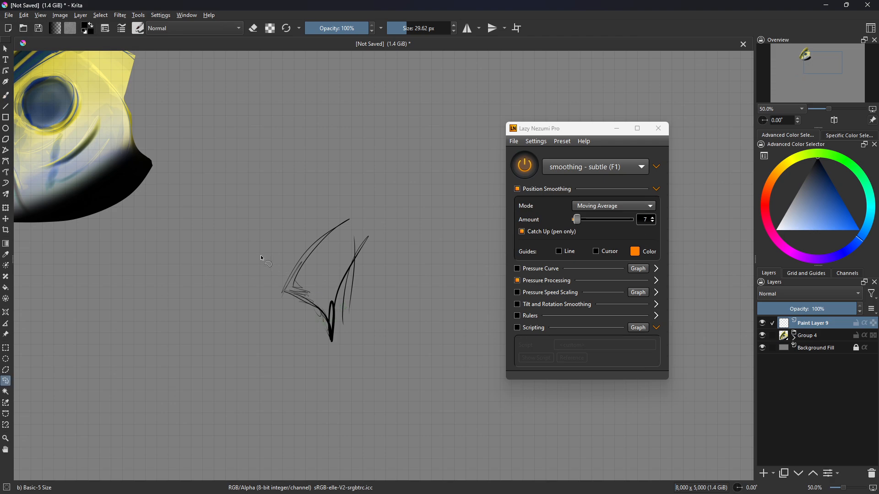
pyautogui.moveTo(263, 260); pyautogui.dragTo(288, 222)
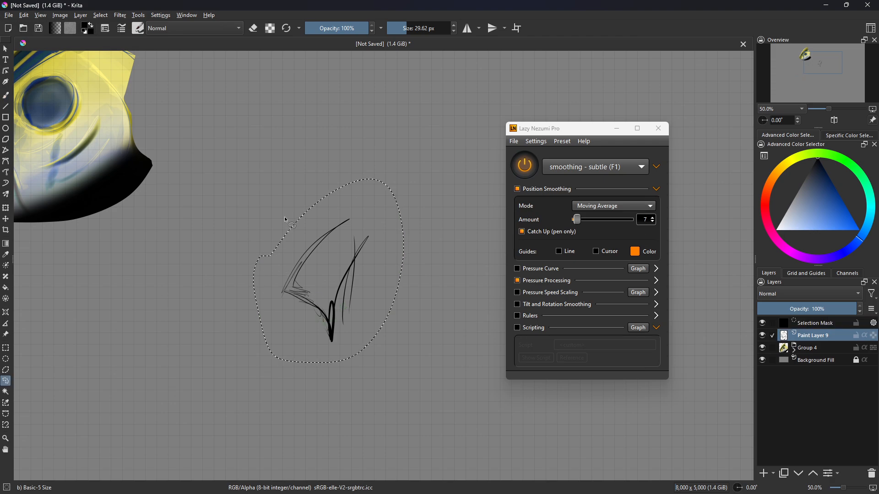
pyautogui.press('Delete')
pyautogui.hotkey('ctrl', 'shift', 'a')
# - Turn stroke processing off and draw diagonal test brush strokes without smoothing, undoing each one
pyautogui.click(525, 164)
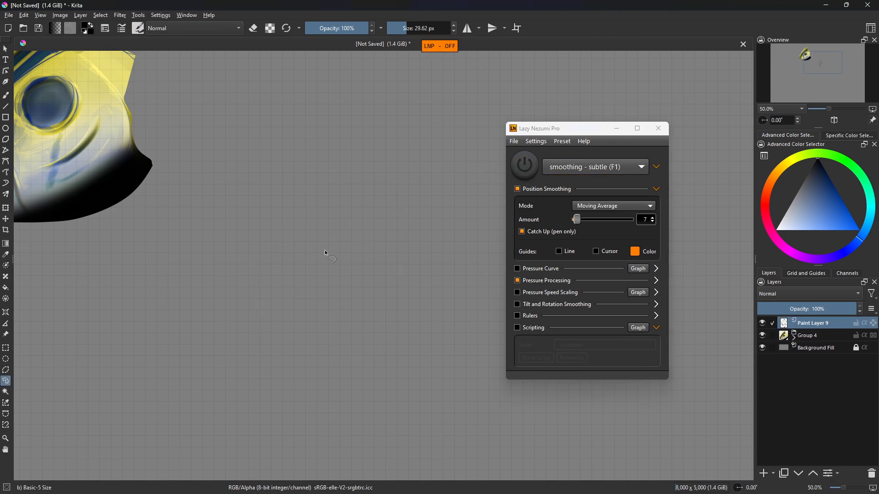
pyautogui.press('b')
pyautogui.moveTo(279, 275); pyautogui.dragTo(321, 217)
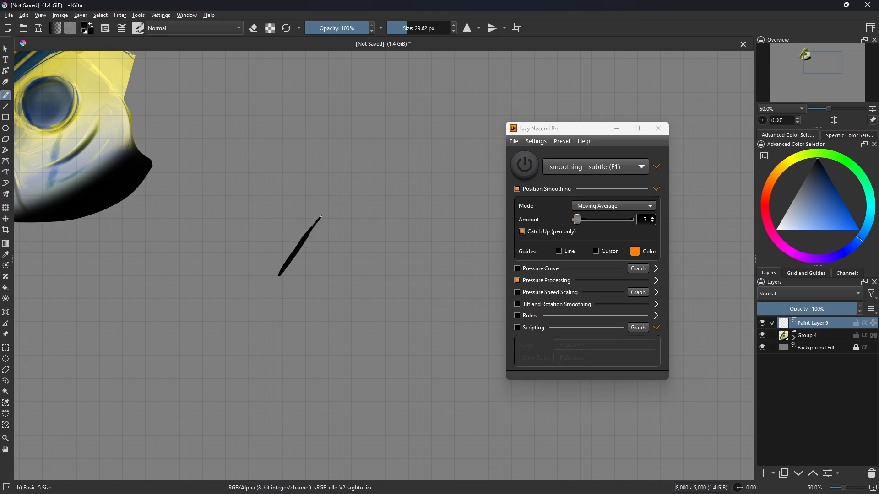
pyautogui.hotkey('ctrl', 'z')
pyautogui.moveTo(284, 280); pyautogui.dragTo(368, 182)
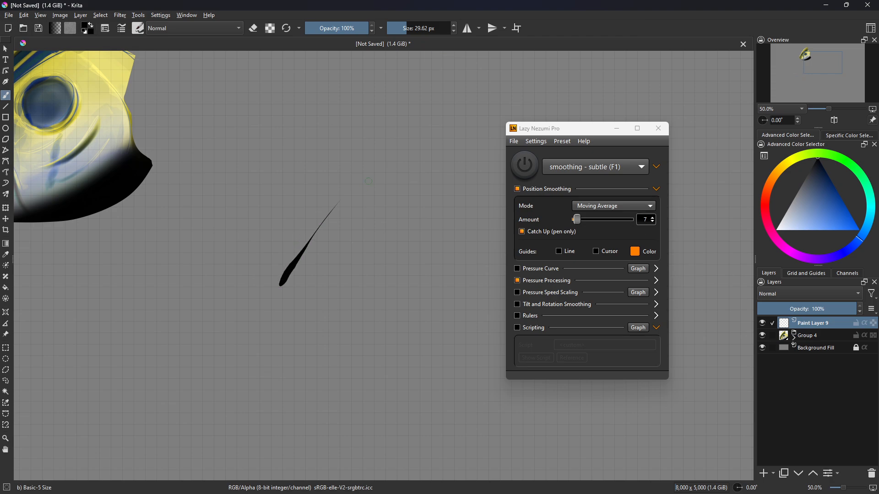
pyautogui.hotkey('ctrl', 'z')
pyautogui.moveTo(290, 280); pyautogui.dragTo(339, 208)
pyautogui.hotkey('ctrl', 'z')
pyautogui.moveTo(287, 287); pyautogui.dragTo(320, 235)
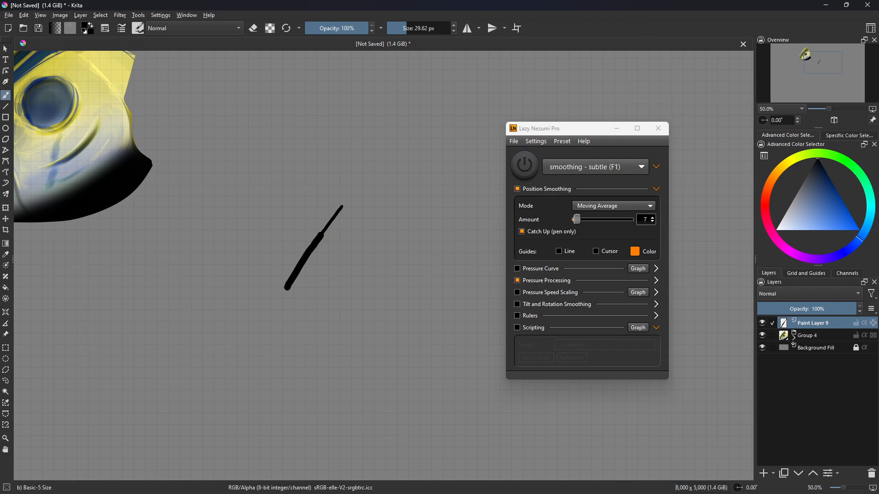
pyautogui.hotkey('ctrl', 'z')
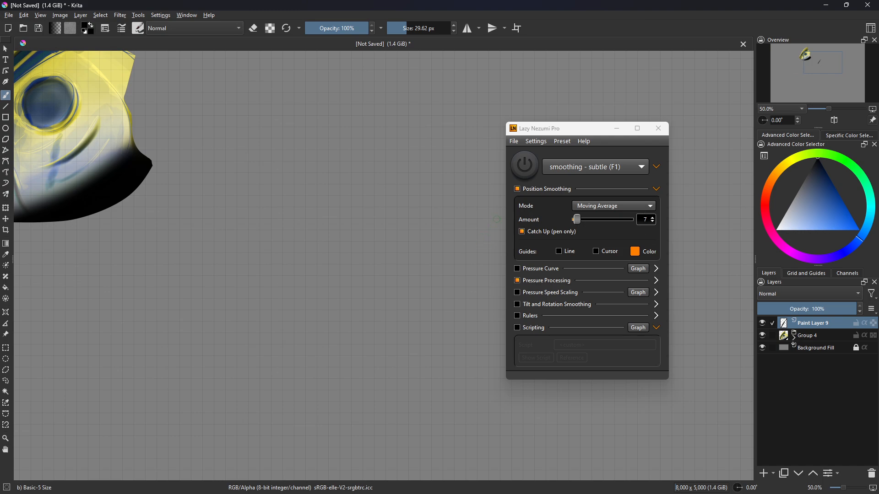
# - Turn stroke processing back on and draw long test strokes with subtle smoothing, undoing each one
pyautogui.click(525, 165)
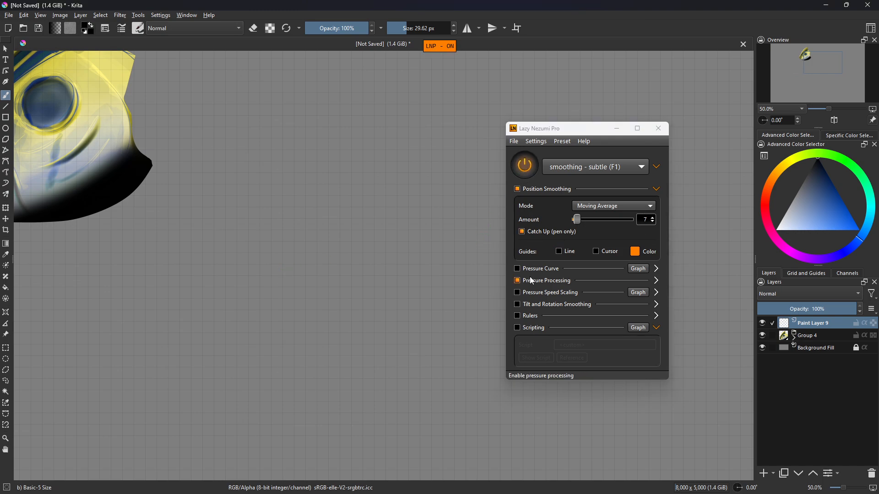
pyautogui.moveTo(263, 315)
pyautogui.mouseDown()
pyautogui.moveTo(317, 238)
pyautogui.moveTo(407, 166)
pyautogui.mouseUp()
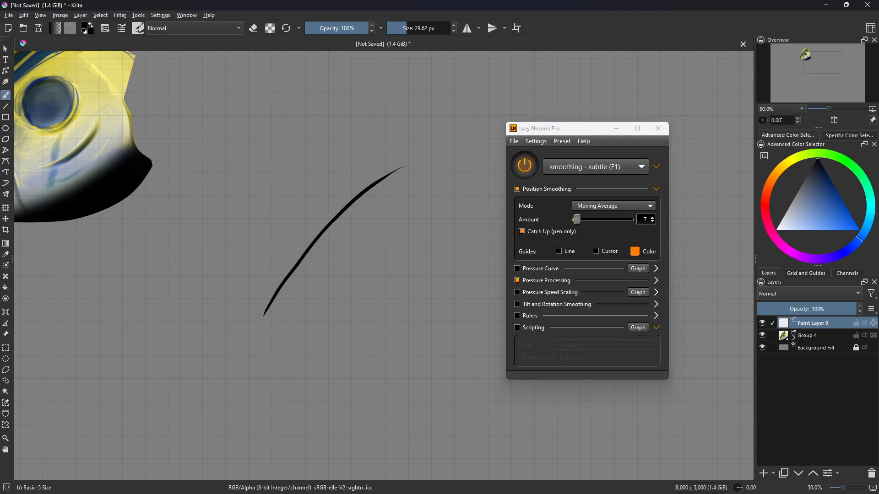
pyautogui.hotkey('ctrl', 'z')
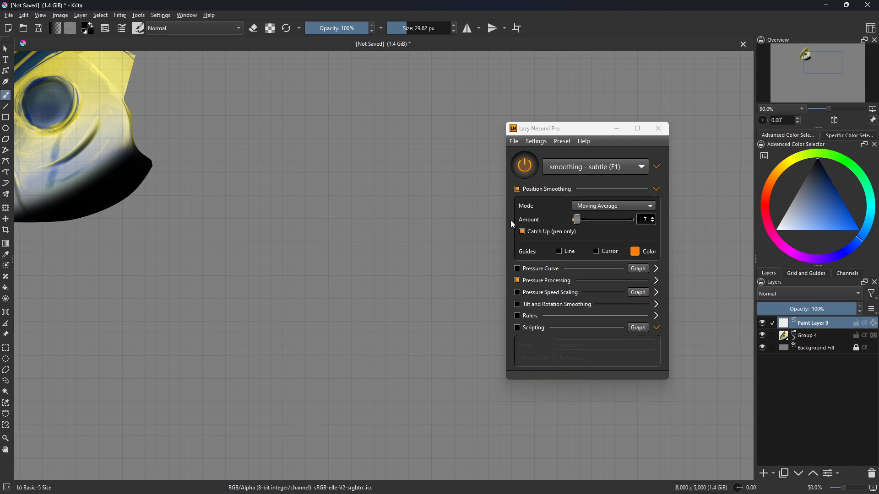
pyautogui.moveTo(258, 341)
pyautogui.mouseDown()
pyautogui.moveTo(311, 164)
pyautogui.moveTo(330, 154)
pyautogui.mouseUp()
pyautogui.hotkey('ctrl', 'z')
pyautogui.moveTo(287, 314); pyautogui.dragTo(347, 265)
pyautogui.hotkey('ctrl', 'z')
pyautogui.moveTo(276, 314); pyautogui.dragTo(353, 188)
pyautogui.hotkey('ctrl', 'z')
# - Test a position smoothing Amount of 75 with long curved strokes, clearing them and discarding the preset changes
pyautogui.moveTo(580, 222); pyautogui.dragTo(596, 220)
pyautogui.moveTo(252, 316)
pyautogui.mouseDown()
pyautogui.moveTo(304, 212)
pyautogui.moveTo(337, 176)
pyautogui.mouseUp()
pyautogui.moveTo(326, 183)
pyautogui.mouseDown()
pyautogui.moveTo(279, 266)
pyautogui.moveTo(280, 337)
pyautogui.moveTo(298, 382)
pyautogui.moveTo(299, 276)
pyautogui.moveTo(373, 168)
pyautogui.mouseUp()
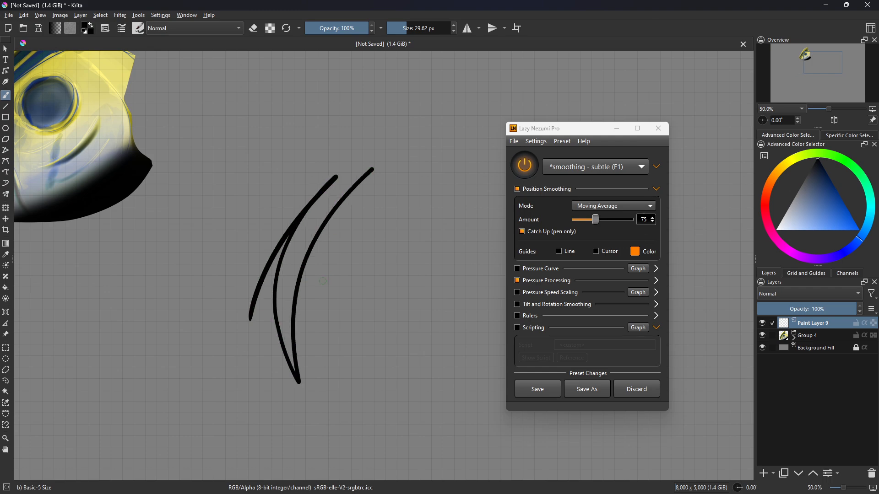
pyautogui.press('Delete')
pyautogui.moveTo(279, 339)
pyautogui.mouseDown()
pyautogui.moveTo(369, 151)
pyautogui.moveTo(340, 383)
pyautogui.moveTo(291, 319)
pyautogui.mouseUp()
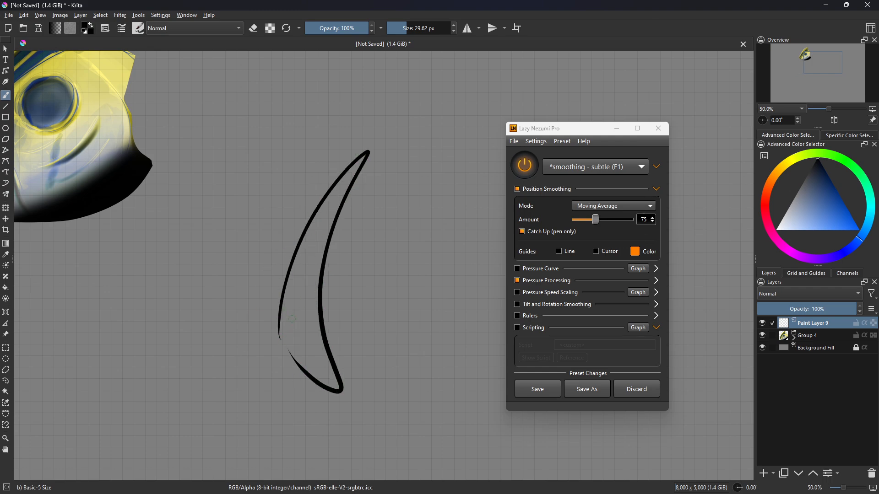
pyautogui.press('Delete')
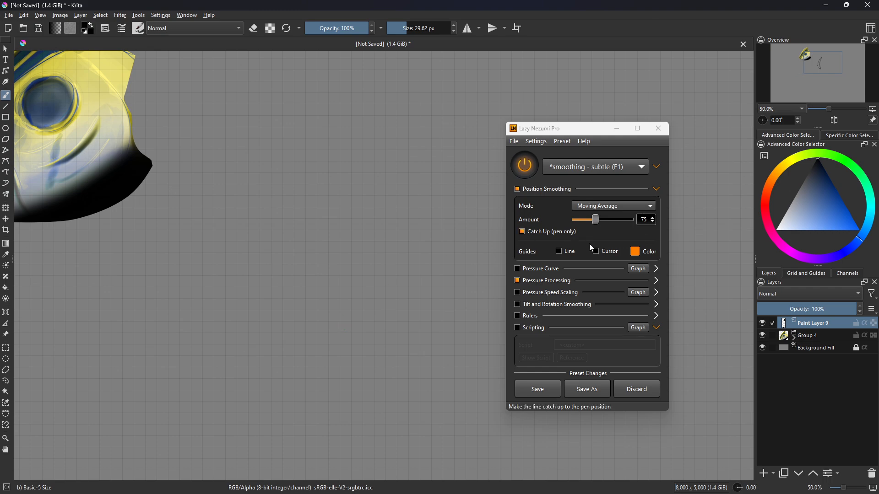
pyautogui.click(628, 387)
# - Load the smoothing - massiver preset and draw curved test strokes with its guides, undoing them all
pyautogui.click(576, 175)
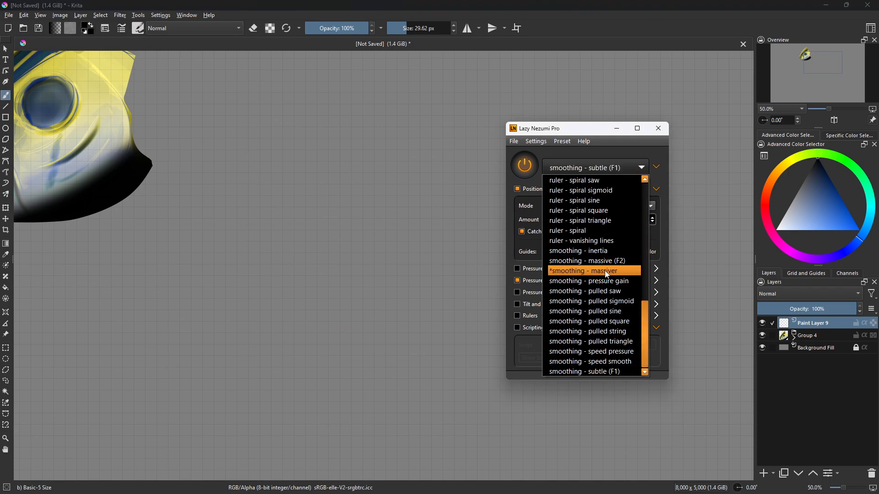
pyautogui.click(607, 272)
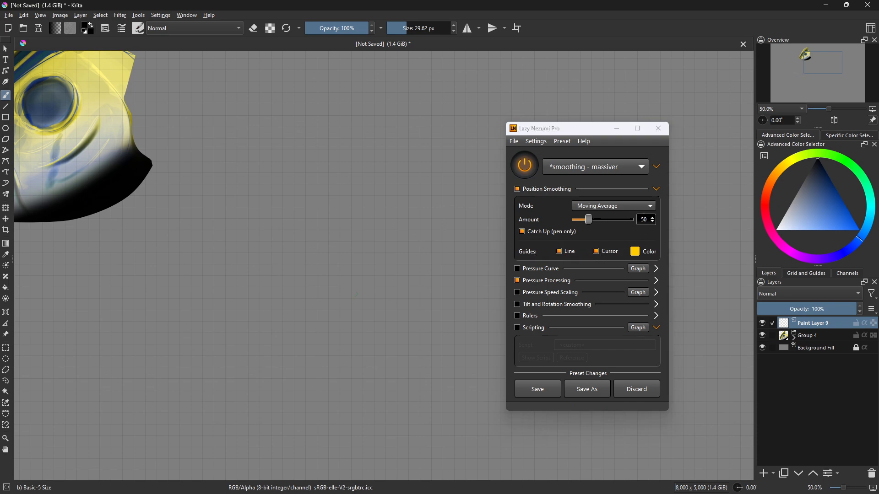
pyautogui.moveTo(297, 297)
pyautogui.mouseDown()
pyautogui.moveTo(339, 182)
pyautogui.moveTo(319, 280)
pyautogui.moveTo(329, 347)
pyautogui.moveTo(301, 287)
pyautogui.moveTo(318, 333)
pyautogui.mouseUp()
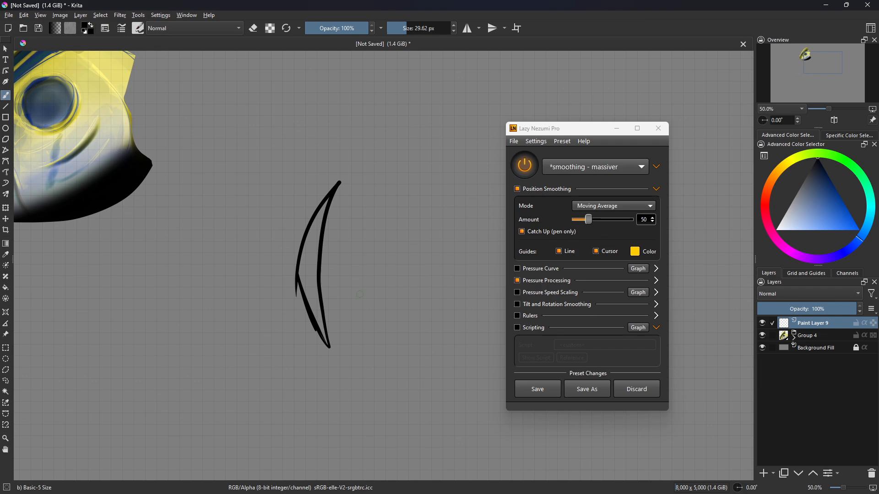
pyautogui.moveTo(309, 288)
pyautogui.mouseDown()
pyautogui.moveTo(299, 293)
pyautogui.moveTo(315, 341)
pyautogui.moveTo(338, 368)
pyautogui.moveTo(331, 355)
pyautogui.mouseUp()
pyautogui.hotkey('ctrl', 'z')
pyautogui.hotkey('ctrl', 'z')
pyautogui.hotkey('ctrl', 'z')
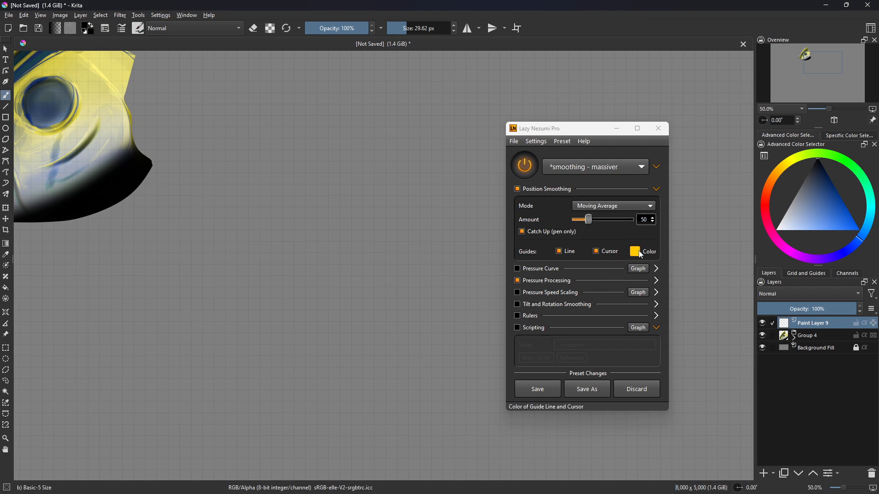
pyautogui.moveTo(301, 268)
pyautogui.mouseDown()
pyautogui.moveTo(353, 158)
pyautogui.moveTo(329, 298)
pyautogui.moveTo(332, 327)
pyautogui.moveTo(300, 254)
pyautogui.moveTo(322, 167)
pyautogui.moveTo(293, 281)
pyautogui.moveTo(323, 344)
pyautogui.moveTo(283, 277)
pyautogui.moveTo(285, 258)
pyautogui.mouseUp()
pyautogui.hotkey('ctrl', 'z')
pyautogui.hotkey('ctrl', 'z')
# - Lower the massiver preset's smoothing Amount and try another test stroke, undoing it
pyautogui.moveTo(589, 221); pyautogui.dragTo(582, 221)
pyautogui.moveTo(287, 308)
pyautogui.mouseDown()
pyautogui.moveTo(333, 201)
pyautogui.moveTo(328, 340)
pyautogui.mouseUp()
pyautogui.hotkey('ctrl', 'z')
# - Switch the position smoothing Mode to Pulled String and set its String Length to 91
pyautogui.click(604, 209)
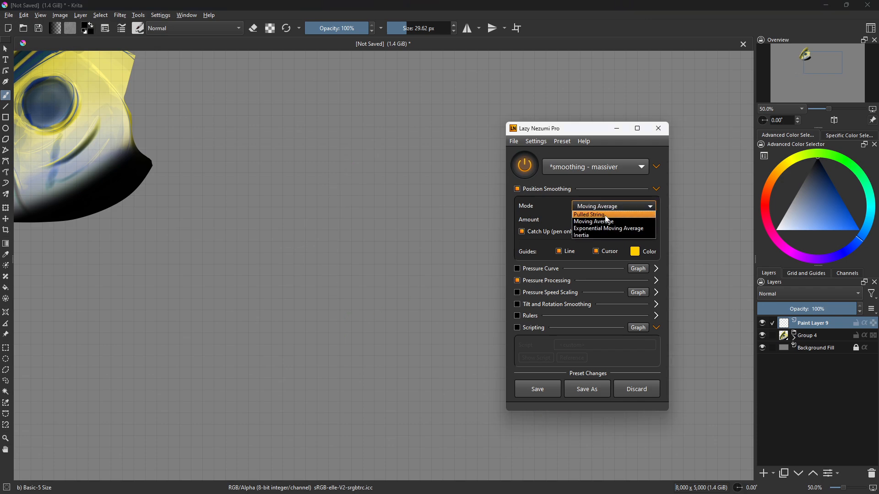
pyautogui.click(606, 215)
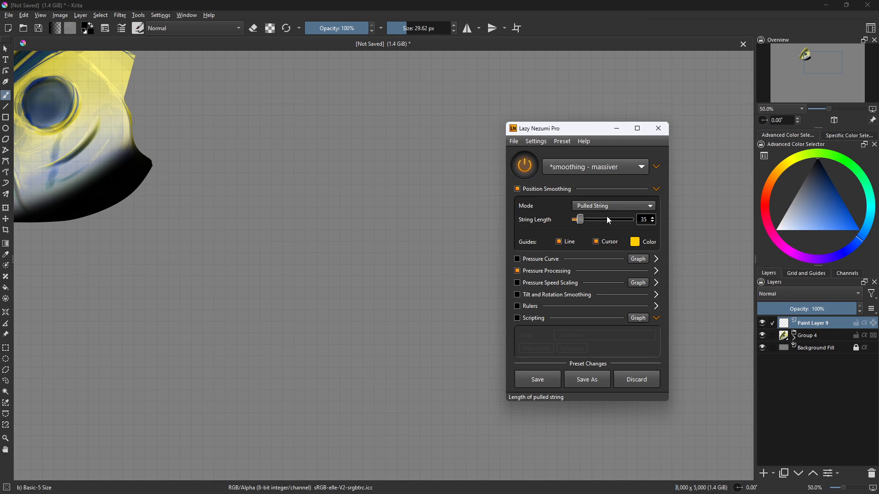
pyautogui.moveTo(595, 224)
pyautogui.mouseDown()
pyautogui.moveTo(611, 223)
pyautogui.moveTo(589, 222)
pyautogui.mouseUp()
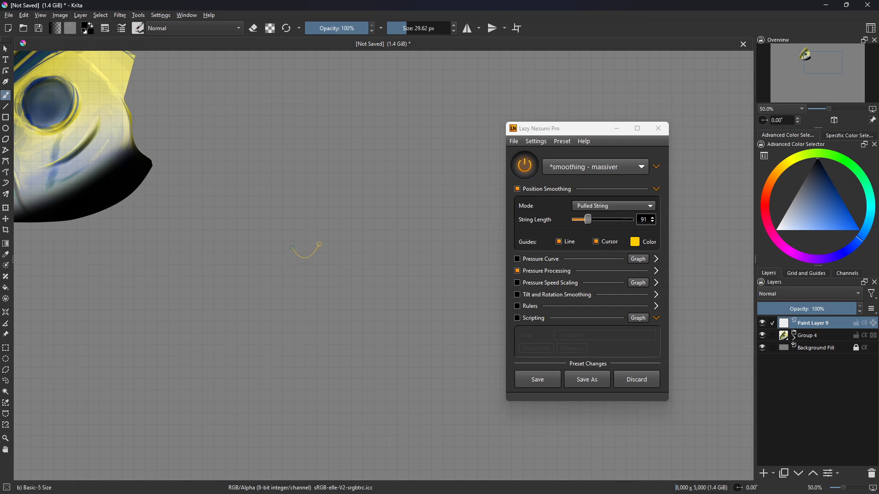
# - Draw a closed, two-lobed test outline with Pulled String smoothing and switch the position smoothing Mode to Exponential Moving Average
pyautogui.moveTo(318, 247)
pyautogui.mouseDown()
pyautogui.moveTo(449, 216)
pyautogui.moveTo(419, 211)
pyautogui.moveTo(448, 188)
pyautogui.moveTo(448, 164)
pyautogui.moveTo(417, 128)
pyautogui.moveTo(368, 123)
pyautogui.moveTo(383, 125)
pyautogui.moveTo(372, 142)
pyautogui.moveTo(388, 145)
pyautogui.moveTo(373, 149)
pyautogui.moveTo(386, 156)
pyautogui.moveTo(343, 192)
pyautogui.moveTo(356, 158)
pyautogui.moveTo(324, 105)
pyautogui.moveTo(294, 160)
pyautogui.moveTo(297, 274)
pyautogui.mouseUp()
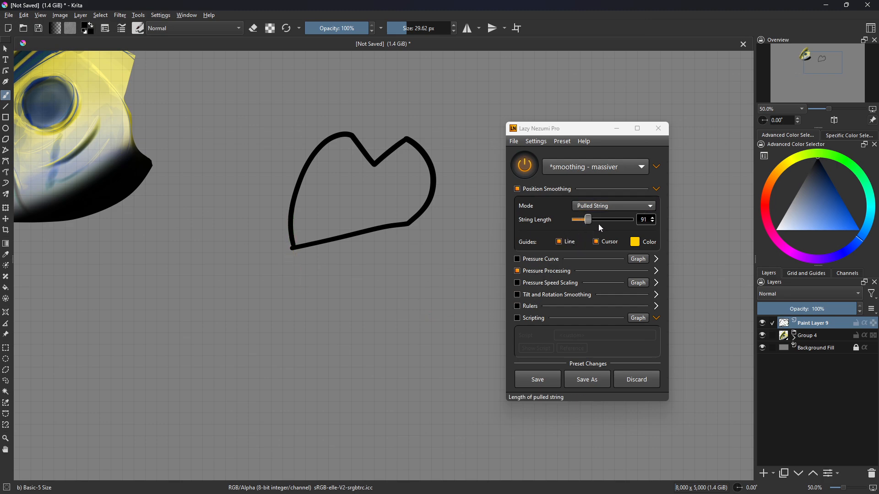
pyautogui.click(599, 207)
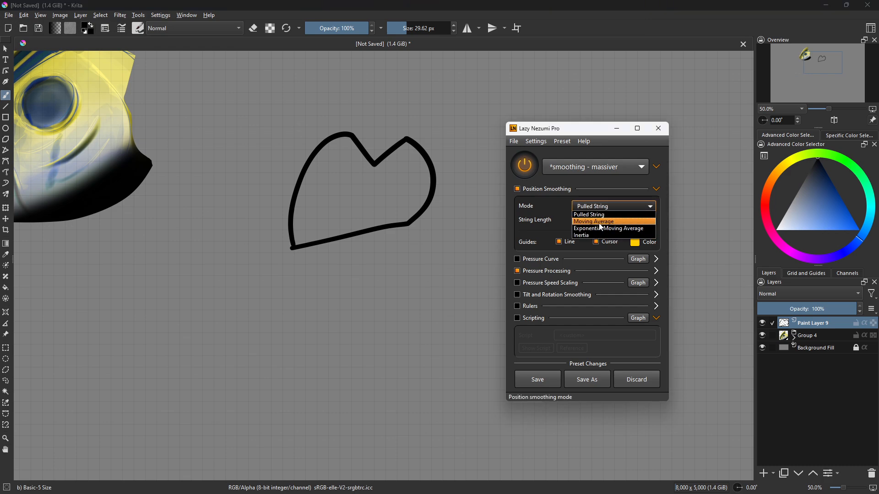
pyautogui.click(603, 229)
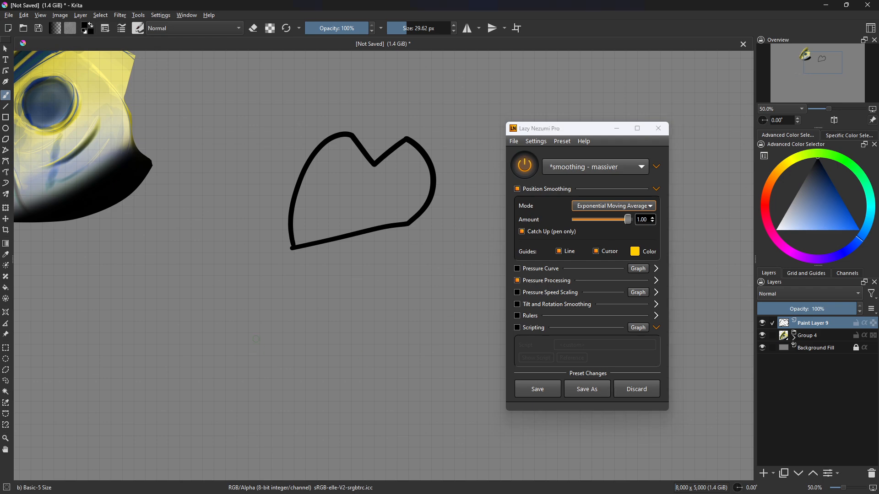
# - Test Exponential Moving Average with short strokes at an Amount of 1.00 and at 0.47, clearing the layer
pyautogui.moveTo(246, 336)
pyautogui.mouseDown()
pyautogui.moveTo(434, 327)
pyautogui.moveTo(348, 252)
pyautogui.moveTo(389, 238)
pyautogui.mouseUp()
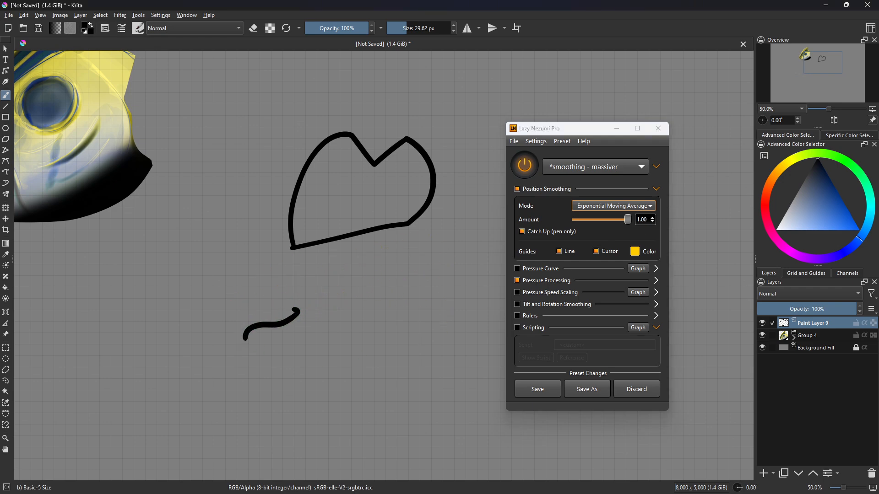
pyautogui.click(603, 219)
pyautogui.moveTo(216, 316)
pyautogui.mouseDown()
pyautogui.moveTo(256, 192)
pyautogui.moveTo(250, 310)
pyautogui.moveTo(284, 287)
pyautogui.moveTo(391, 283)
pyautogui.moveTo(398, 341)
pyautogui.moveTo(416, 369)
pyautogui.moveTo(322, 386)
pyautogui.moveTo(243, 360)
pyautogui.moveTo(230, 245)
pyautogui.mouseUp()
pyautogui.press('Delete')
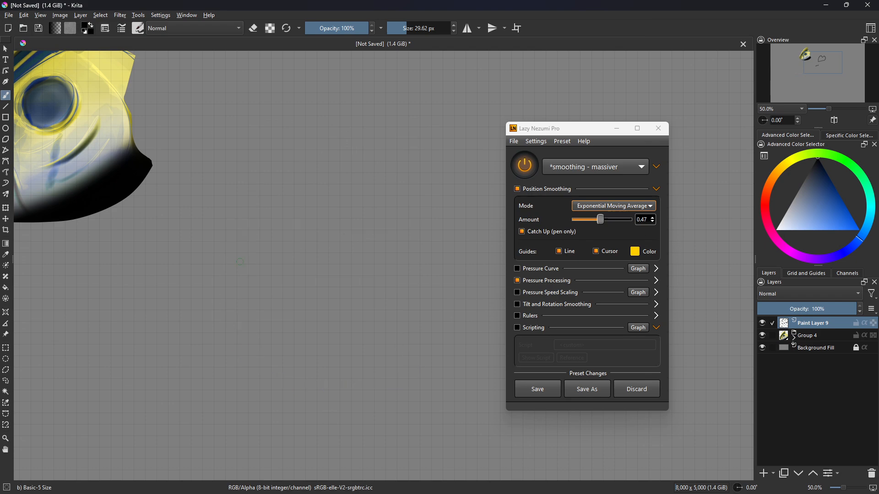
# - Switch the position smoothing Mode to Inertia and draw several large curved test strokes, removing each one
pyautogui.click(623, 206)
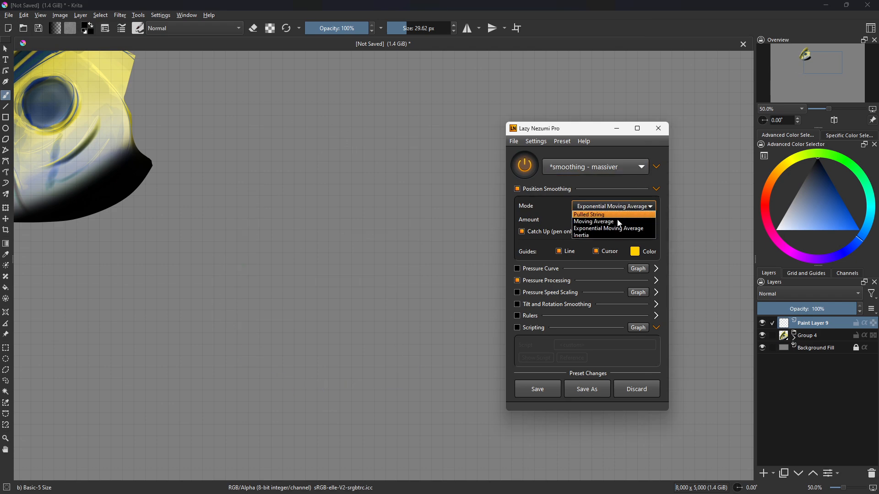
pyautogui.click(590, 235)
pyautogui.moveTo(200, 307)
pyautogui.mouseDown()
pyautogui.moveTo(321, 162)
pyautogui.moveTo(281, 202)
pyautogui.moveTo(245, 305)
pyautogui.moveTo(303, 191)
pyautogui.moveTo(253, 330)
pyautogui.mouseUp()
pyautogui.press('Delete')
pyautogui.moveTo(152, 368)
pyautogui.mouseDown()
pyautogui.moveTo(389, 125)
pyautogui.moveTo(279, 336)
pyautogui.moveTo(169, 201)
pyautogui.mouseUp()
pyautogui.press('Delete')
pyautogui.moveTo(133, 386)
pyautogui.mouseDown()
pyautogui.moveTo(398, 97)
pyautogui.moveTo(244, 406)
pyautogui.mouseUp()
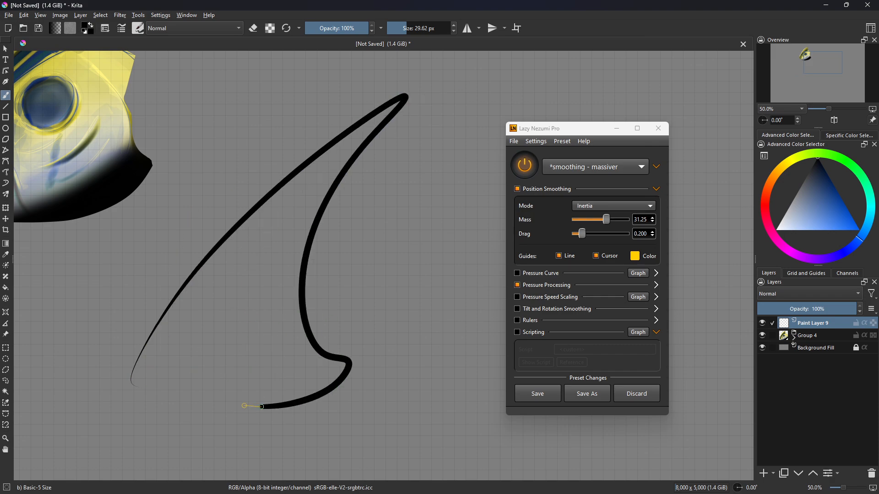
pyautogui.press('Delete')
pyautogui.moveTo(105, 352)
pyautogui.mouseDown()
pyautogui.moveTo(110, 299)
pyautogui.moveTo(341, 392)
pyautogui.moveTo(322, 217)
pyautogui.mouseUp()
pyautogui.hotkey('ctrl', 'z')
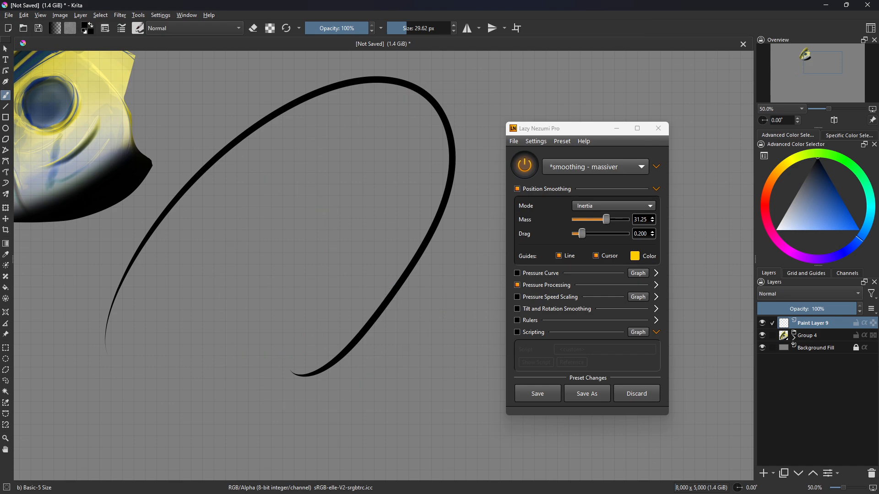
pyautogui.hotkey('ctrl', 'z')
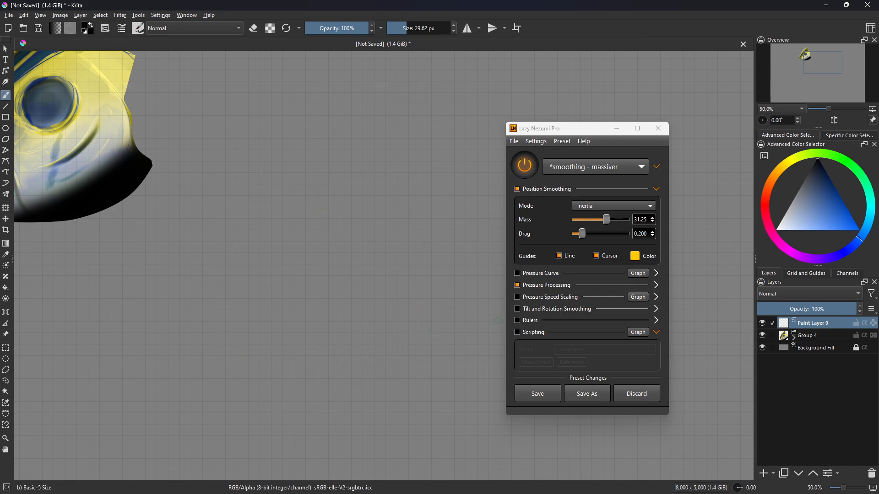
# - Switch the position smoothing Mode to Moving Average with an Amount of 35 and try a test stroke, undoing it
pyautogui.click(589, 207)
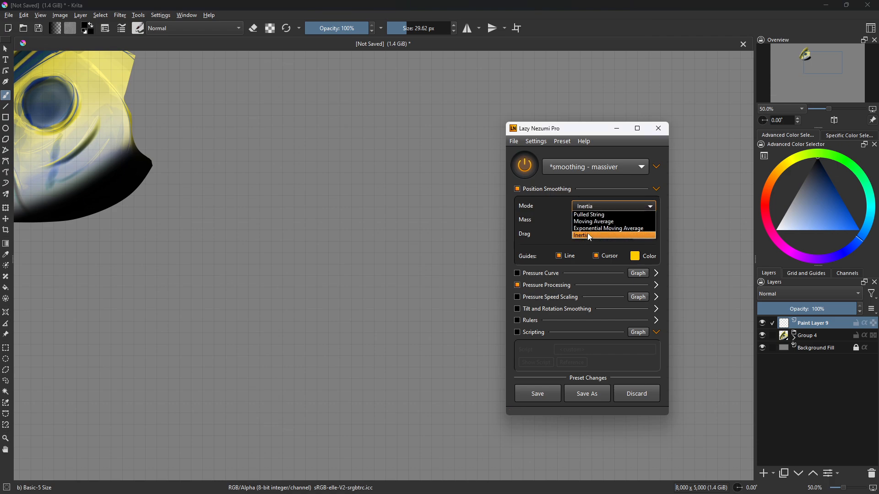
pyautogui.click(590, 222)
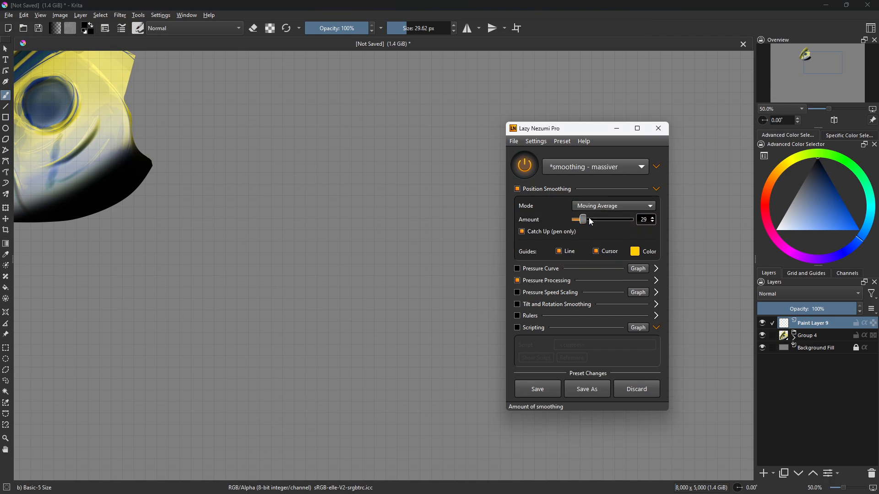
pyautogui.moveTo(591, 226); pyautogui.dragTo(585, 225)
pyautogui.moveTo(224, 334)
pyautogui.mouseDown()
pyautogui.moveTo(284, 241)
pyautogui.moveTo(302, 379)
pyautogui.moveTo(229, 323)
pyautogui.moveTo(232, 330)
pyautogui.moveTo(295, 192)
pyautogui.moveTo(245, 372)
pyautogui.mouseUp()
pyautogui.hotkey('ctrl', 'z')
pyautogui.hotkey('ctrl', 'z')
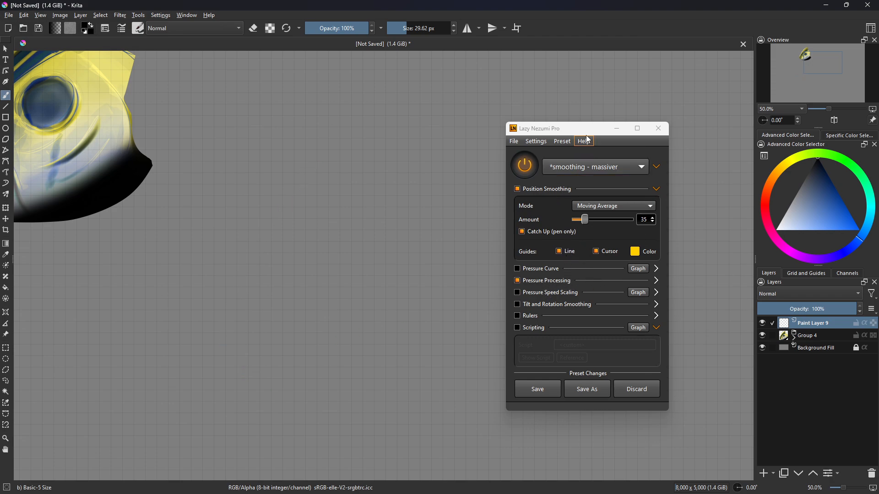
# - Enable the Pressure Curve, auto-adjust it, and draw a pointed, crescent-shaped test stroke on the canvas
pyautogui.moveTo(588, 130); pyautogui.dragTo(584, 99)
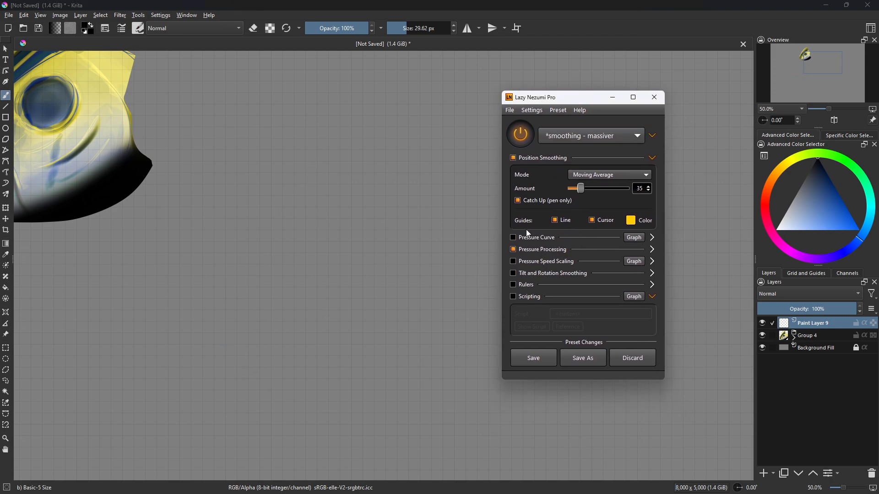
pyautogui.click(654, 237)
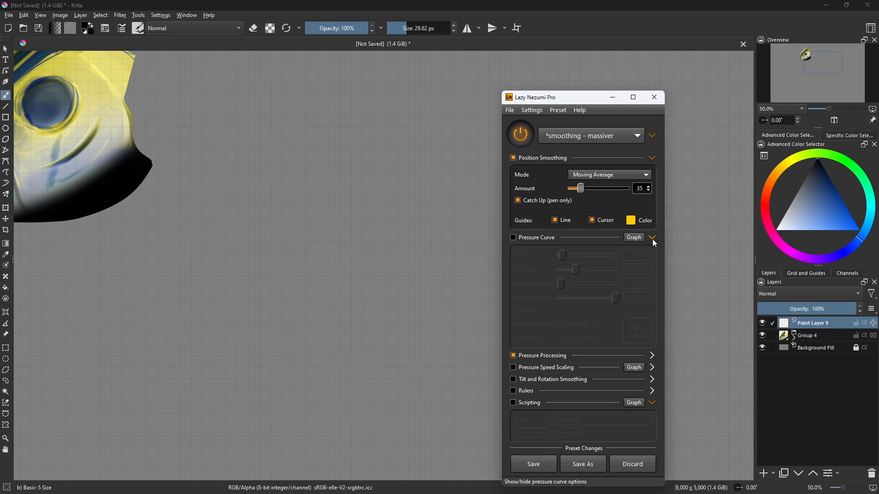
pyautogui.click(513, 238)
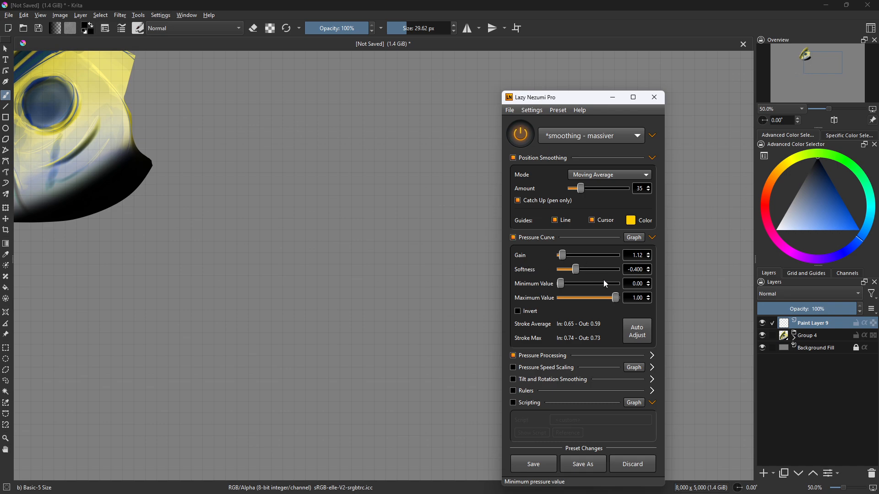
pyautogui.click(640, 337)
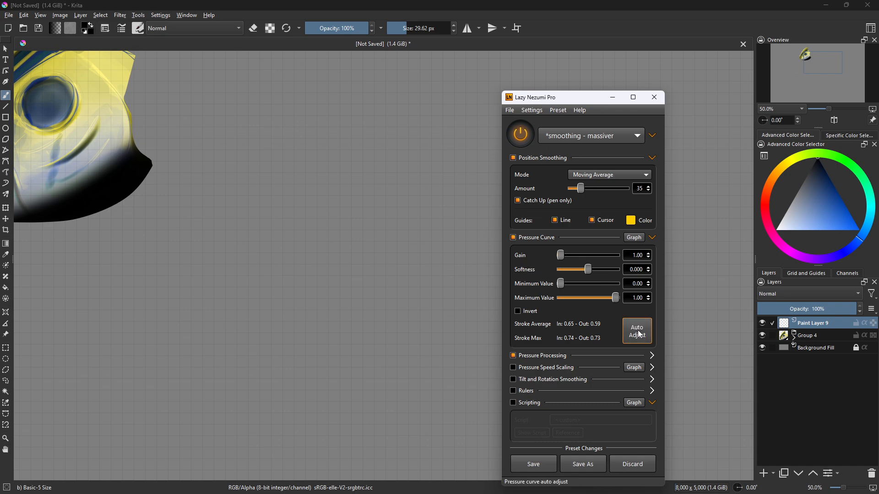
pyautogui.moveTo(251, 321)
pyautogui.mouseDown()
pyautogui.moveTo(359, 163)
pyautogui.moveTo(295, 353)
pyautogui.moveTo(247, 314)
pyautogui.mouseUp()
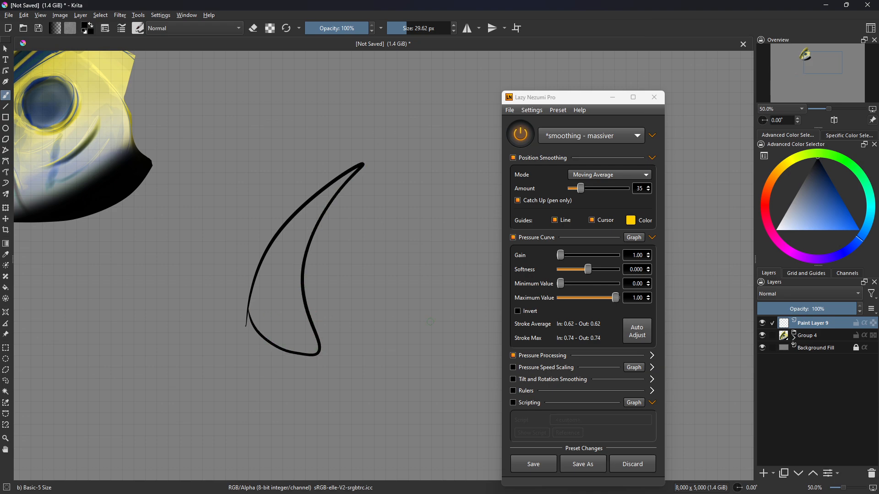
# - Show only the Pressure Processing settings above Scripting and try them with an S-shaped test stroke, undoing it
pyautogui.click(653, 238)
pyautogui.click(653, 159)
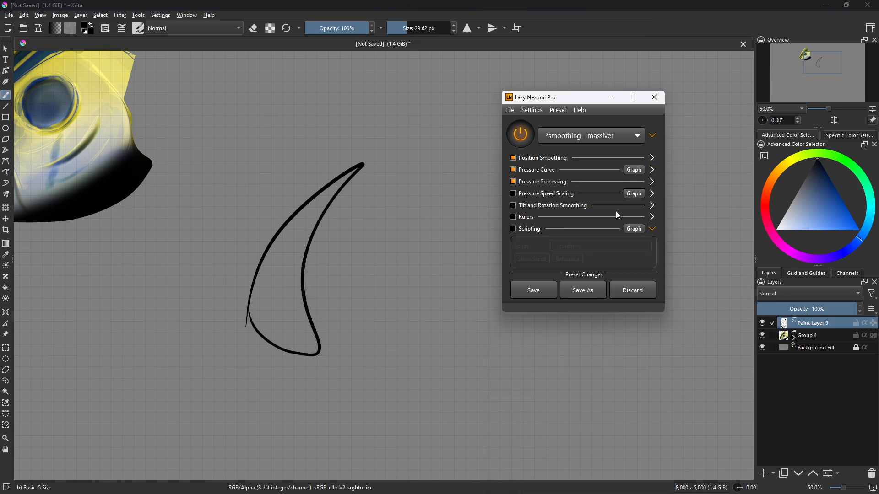
pyautogui.click(652, 182)
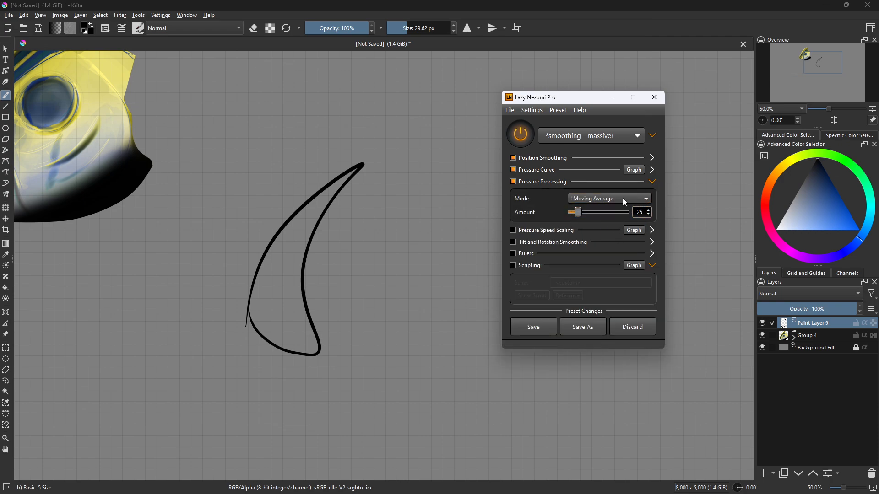
pyautogui.moveTo(403, 314)
pyautogui.mouseDown()
pyautogui.moveTo(432, 179)
pyautogui.moveTo(404, 115)
pyautogui.moveTo(438, 72)
pyautogui.mouseUp()
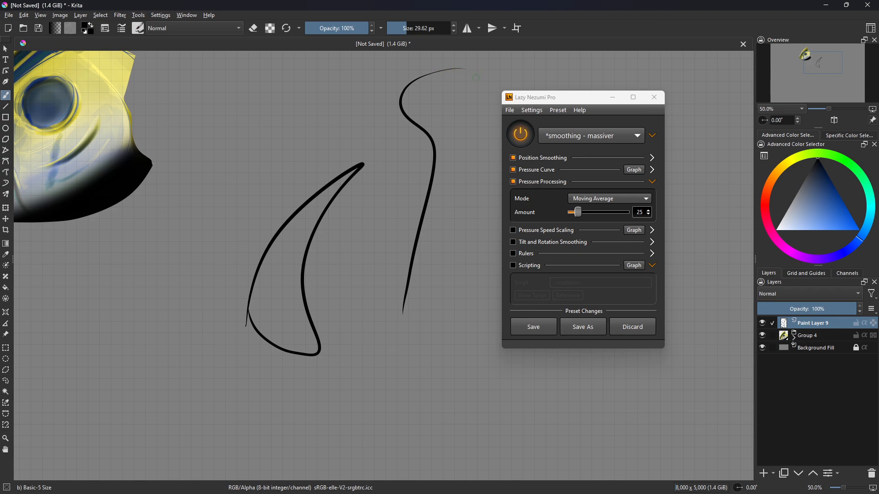
pyautogui.hotkey('ctrl', 'z')
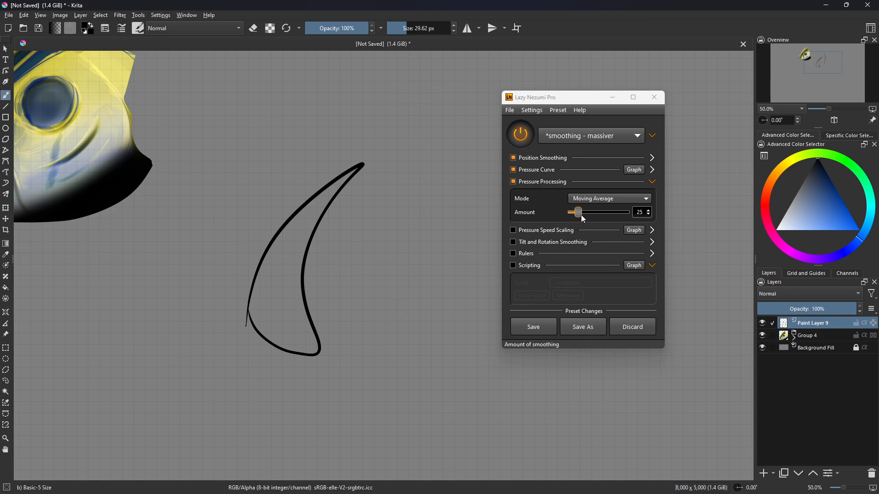
# - Test a Pressure Processing Amount of 163 with a long curved stroke, undo it, and set the Amount to 42
pyautogui.moveTo(579, 213); pyautogui.dragTo(615, 213)
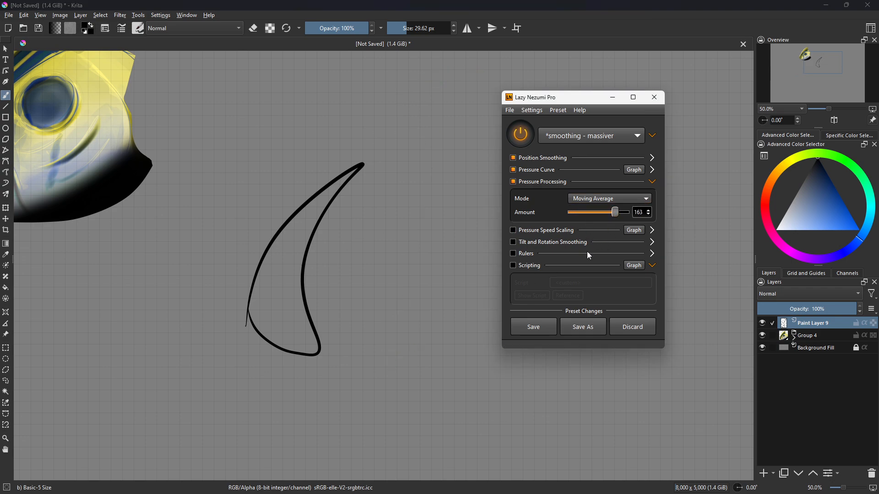
pyautogui.moveTo(388, 385)
pyautogui.mouseDown()
pyautogui.moveTo(437, 275)
pyautogui.moveTo(401, 135)
pyautogui.moveTo(501, 99)
pyautogui.mouseUp()
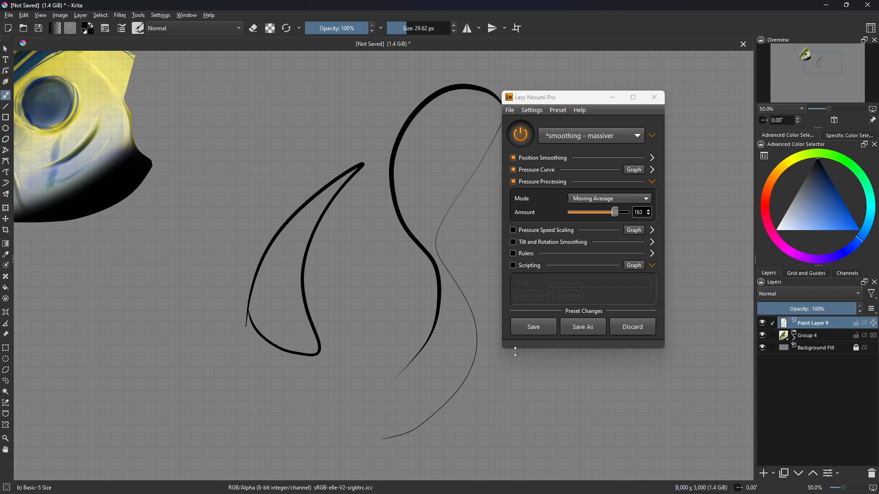
pyautogui.hotkey('ctrl', 'z')
pyautogui.click(584, 214)
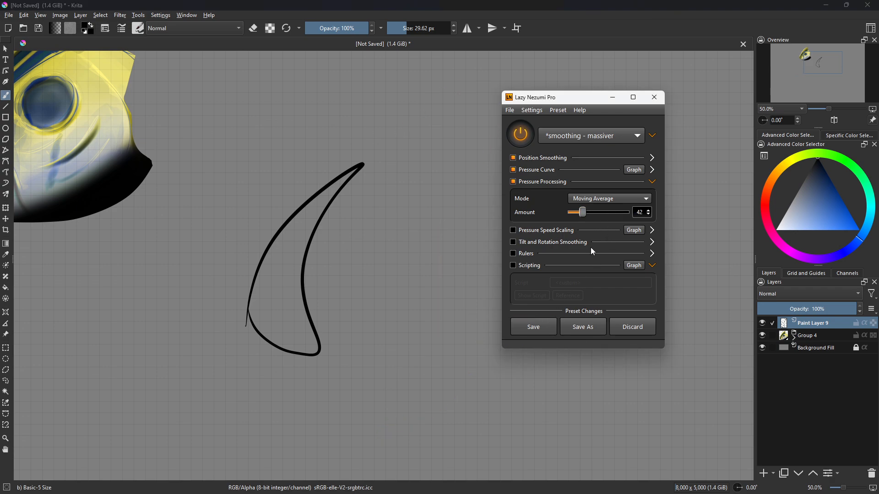
pyautogui.click(653, 182)
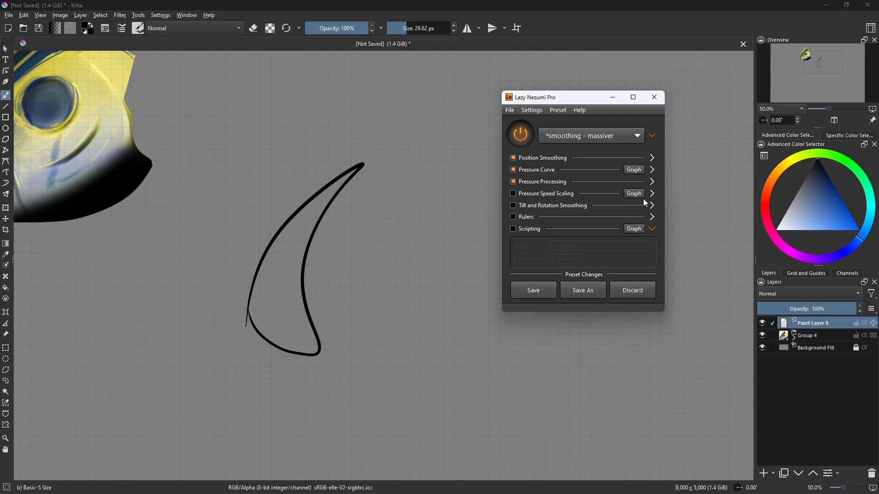
# - Try Pressure Speed Scaling with a curved test stroke, undoing the stroke and disabling the scaling again
pyautogui.click(513, 195)
pyautogui.click(653, 194)
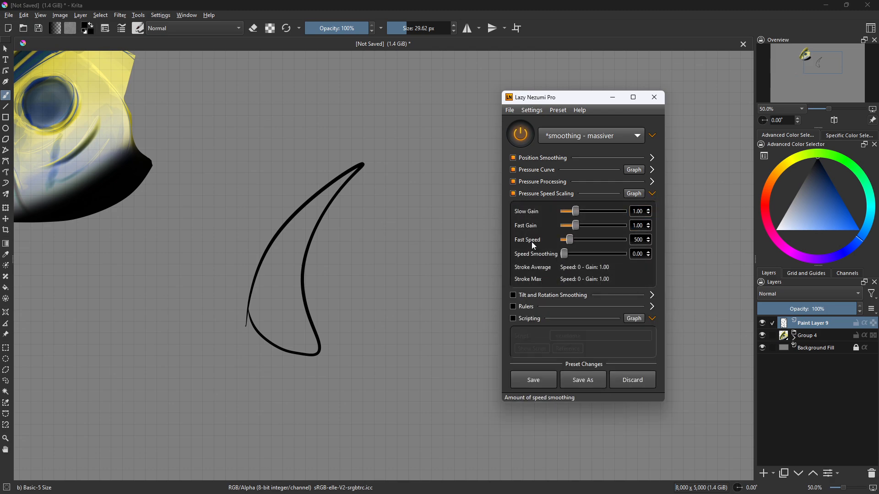
pyautogui.moveTo(383, 356)
pyautogui.mouseDown()
pyautogui.moveTo(416, 273)
pyautogui.moveTo(432, 154)
pyautogui.moveTo(447, 173)
pyautogui.mouseUp()
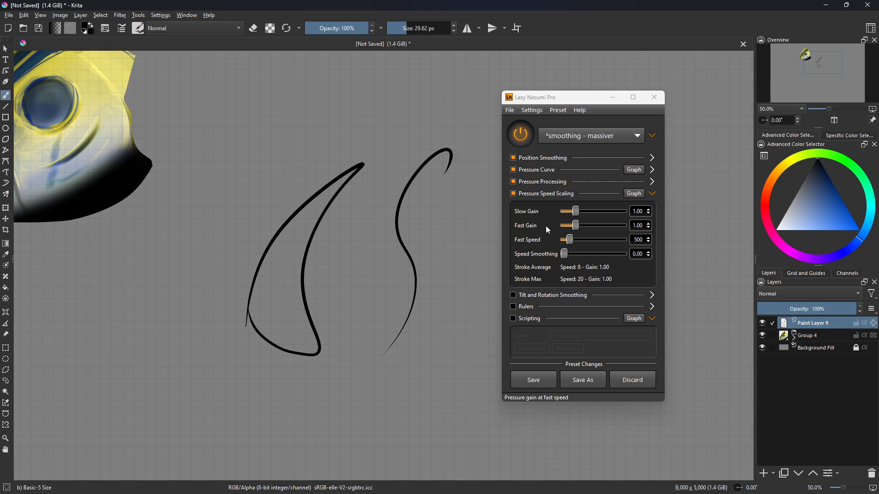
pyautogui.hotkey('ctrl', 'z')
pyautogui.click(513, 194)
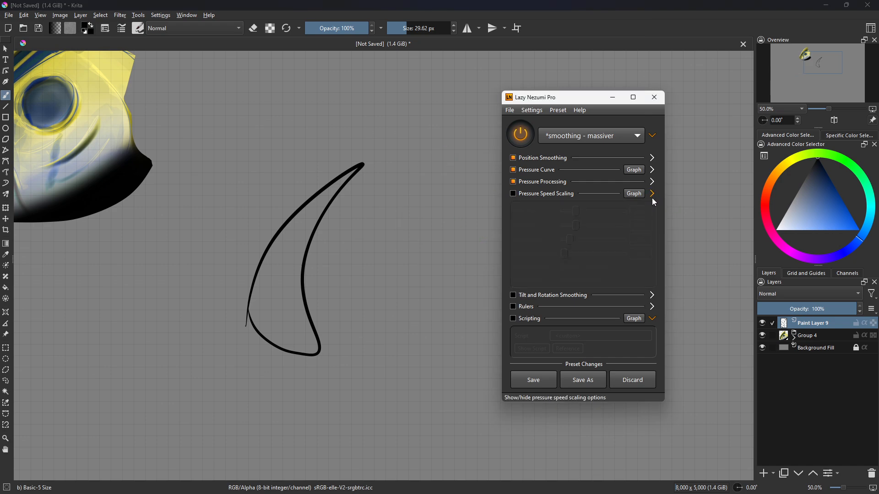
pyautogui.click(652, 194)
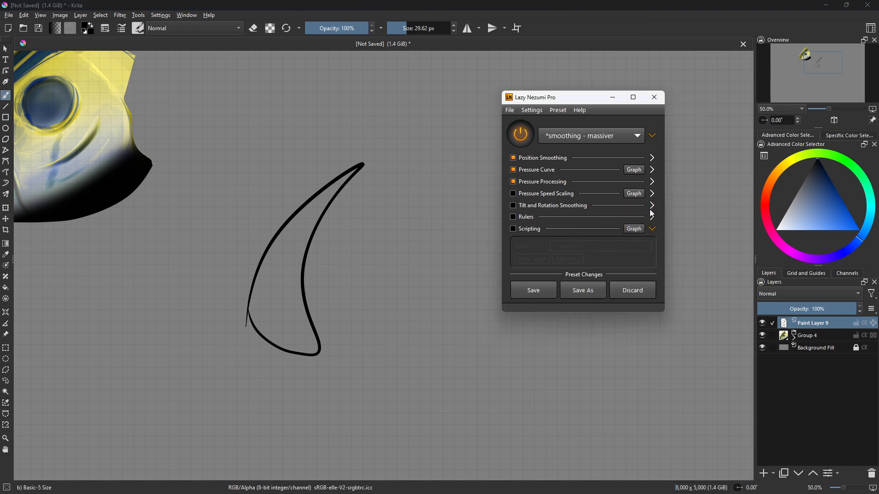
# - Switch to the Marker Dry Copy 2 brush and enable Tilt and Rotation Smoothing
pyautogui.rightClick(482, 307)
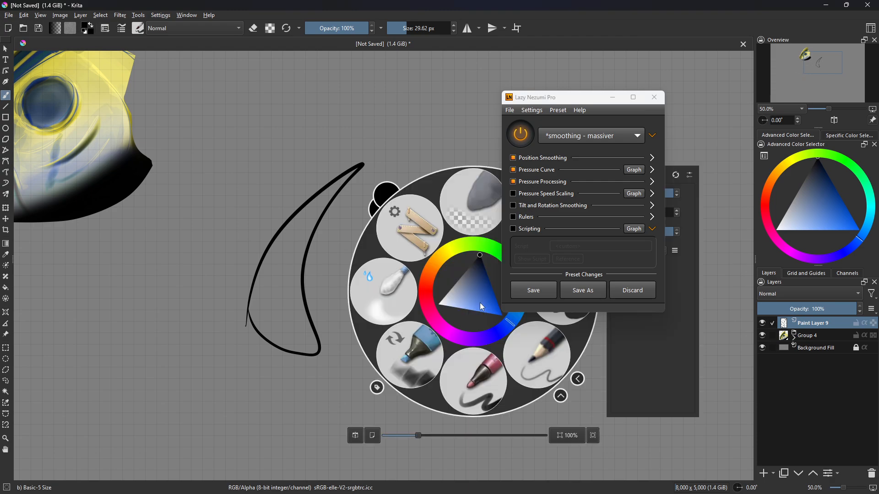
pyautogui.click(419, 351)
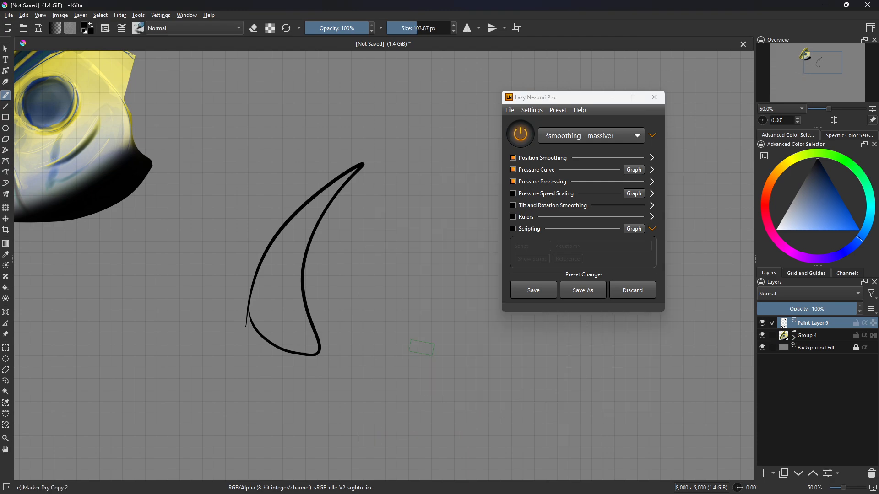
pyautogui.click(520, 207)
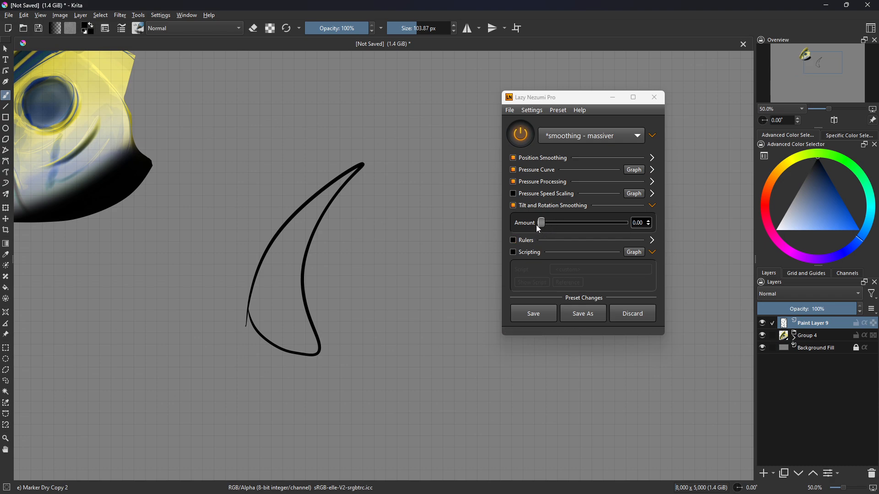
# - Draw broad marker test strokes beside the crescent with tilt smoothing at 0.00, undoing all but the first ones
pyautogui.moveTo(387, 280)
pyautogui.mouseDown()
pyautogui.moveTo(407, 215)
pyautogui.moveTo(403, 321)
pyautogui.moveTo(414, 201)
pyautogui.mouseUp()
pyautogui.moveTo(425, 325)
pyautogui.mouseDown()
pyautogui.moveTo(447, 149)
pyautogui.moveTo(442, 159)
pyautogui.mouseUp()
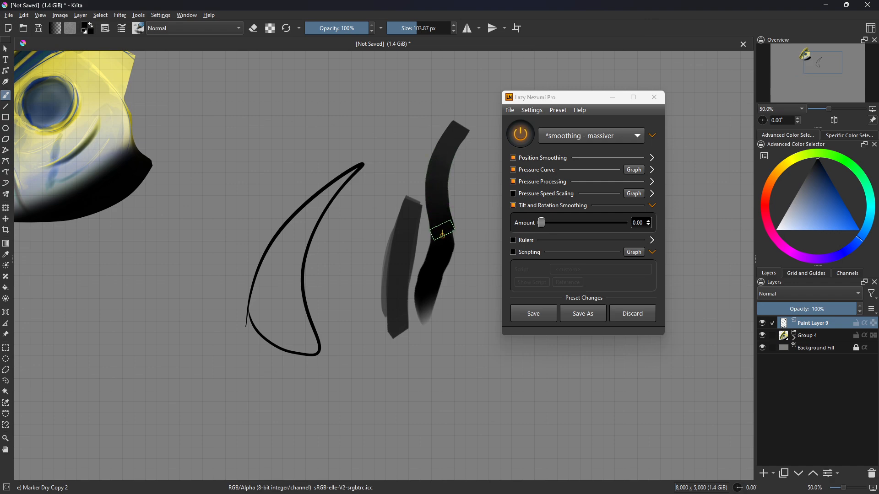
pyautogui.moveTo(339, 287)
pyautogui.mouseDown()
pyautogui.moveTo(355, 224)
pyautogui.moveTo(341, 318)
pyautogui.moveTo(348, 249)
pyautogui.moveTo(343, 301)
pyautogui.moveTo(346, 258)
pyautogui.mouseUp()
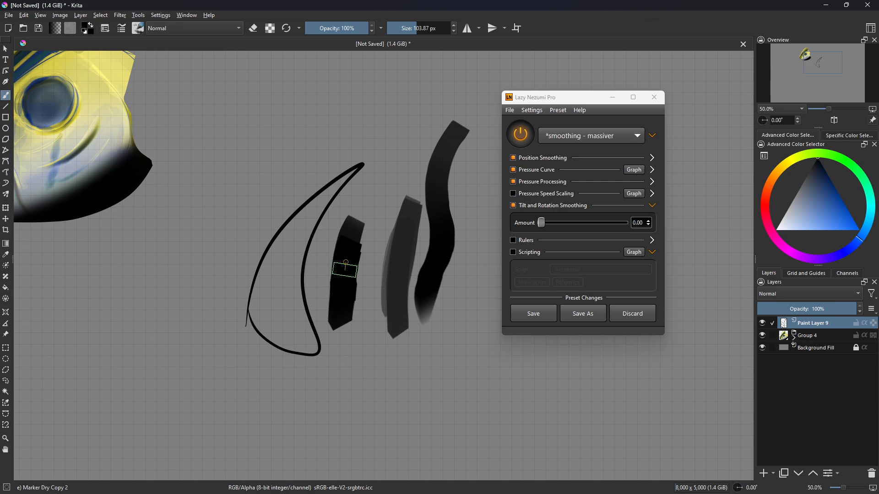
pyautogui.moveTo(343, 288); pyautogui.dragTo(344, 329)
pyautogui.hotkey('ctrl', 'z')
pyautogui.hotkey('ctrl', 'z')
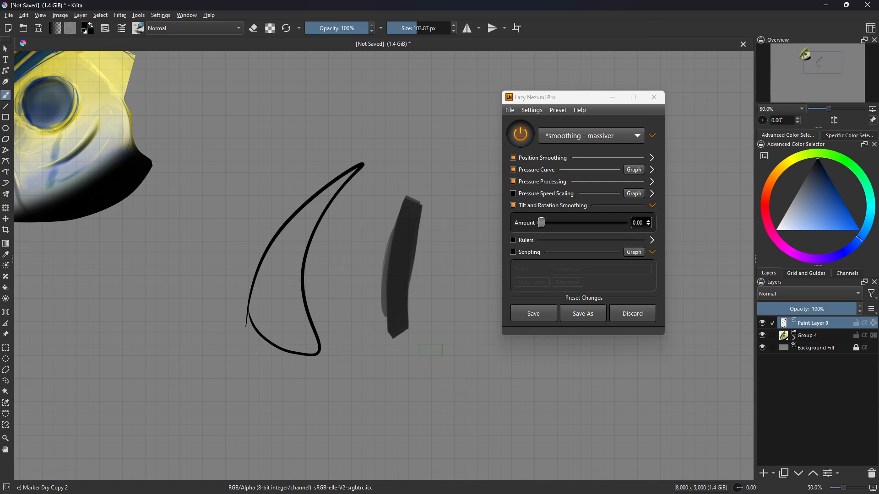
# - Raise the Tilt and Rotation Smoothing amount substantially, test it with several long marker strokes, and undo all the marker strokes
pyautogui.press('5')
pyautogui.hotkey('ctrl', 'z')
pyautogui.moveTo(541, 223); pyautogui.dragTo(607, 223)
pyautogui.moveTo(376, 315)
pyautogui.mouseDown()
pyautogui.moveTo(370, 263)
pyautogui.moveTo(389, 187)
pyautogui.moveTo(410, 152)
pyautogui.moveTo(375, 240)
pyautogui.moveTo(379, 312)
pyautogui.moveTo(434, 412)
pyautogui.mouseUp()
pyautogui.hotkey('ctrl', 'z')
pyautogui.moveTo(415, 152)
pyautogui.mouseDown()
pyautogui.moveTo(380, 273)
pyautogui.moveTo(401, 360)
pyautogui.moveTo(445, 422)
pyautogui.mouseUp()
pyautogui.moveTo(380, 246)
pyautogui.mouseDown()
pyautogui.moveTo(420, 389)
pyautogui.moveTo(392, 329)
pyautogui.moveTo(383, 193)
pyautogui.moveTo(396, 175)
pyautogui.moveTo(375, 235)
pyautogui.moveTo(393, 364)
pyautogui.moveTo(423, 405)
pyautogui.mouseUp()
pyautogui.hotkey('ctrl', 'z')
pyautogui.hotkey('ctrl', 'z')
pyautogui.hotkey('ctrl', 'z')
# - Lower the Tilt and Rotation Smoothing amount, undo one more test stroke, collapse the section and clear the crescent drawing
pyautogui.moveTo(606, 223)
pyautogui.mouseDown()
pyautogui.moveTo(514, 213)
pyautogui.moveTo(566, 238)
pyautogui.mouseUp()
pyautogui.moveTo(384, 364)
pyautogui.mouseDown()
pyautogui.moveTo(403, 153)
pyautogui.moveTo(366, 326)
pyautogui.moveTo(375, 388)
pyautogui.mouseUp()
pyautogui.hotkey('ctrl', 'z')
pyautogui.click(655, 206)
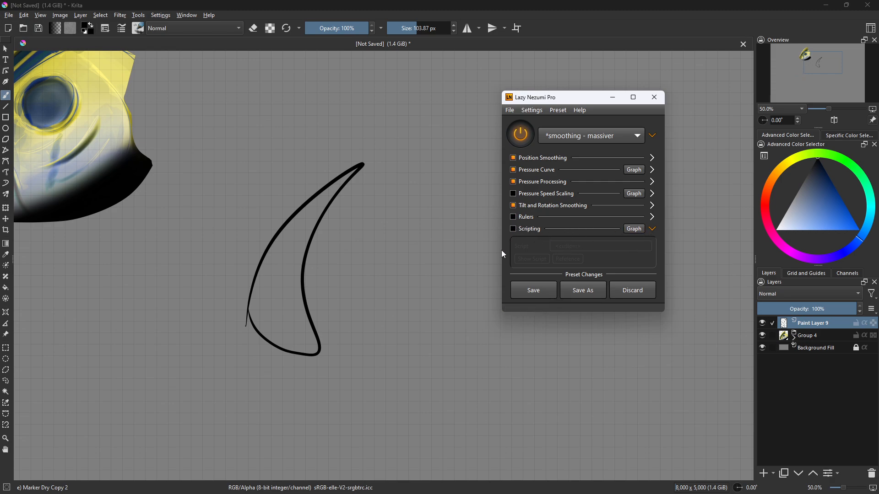
pyautogui.hotkey('ctrl', 'z')
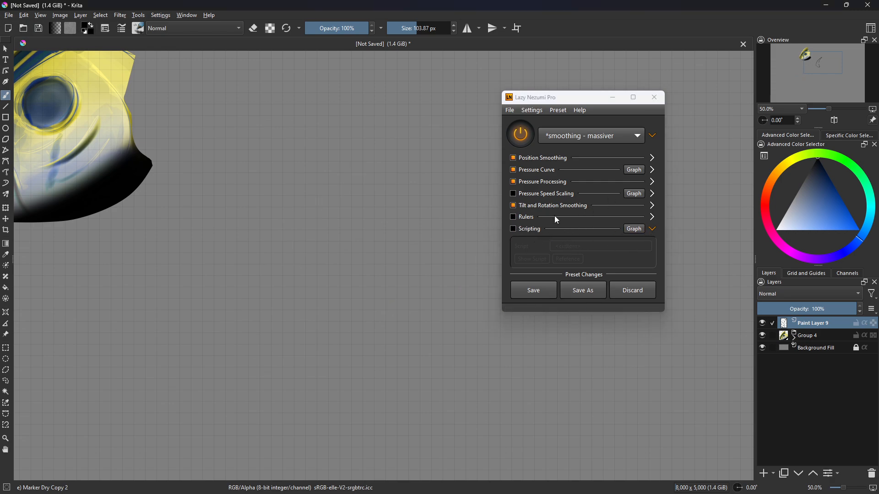
# - Expand the Rulers section, move the Lazy Nezumi Pro window up toward the docked panels and enable the Ellipse ruler
pyautogui.click(654, 218)
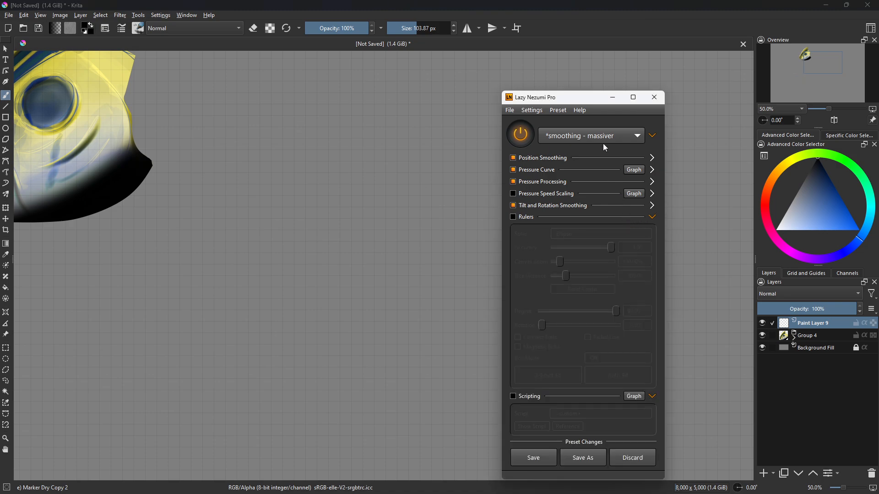
pyautogui.moveTo(592, 99); pyautogui.dragTo(638, 73)
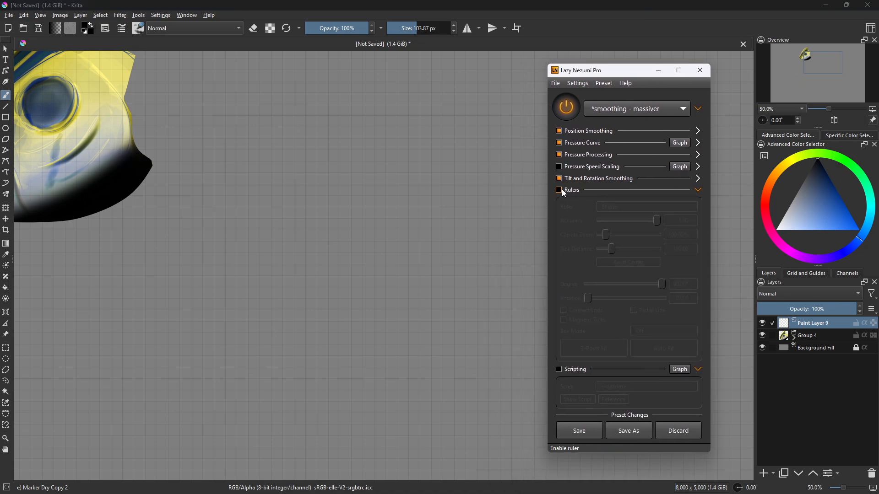
pyautogui.click(628, 113)
pyautogui.click(633, 113)
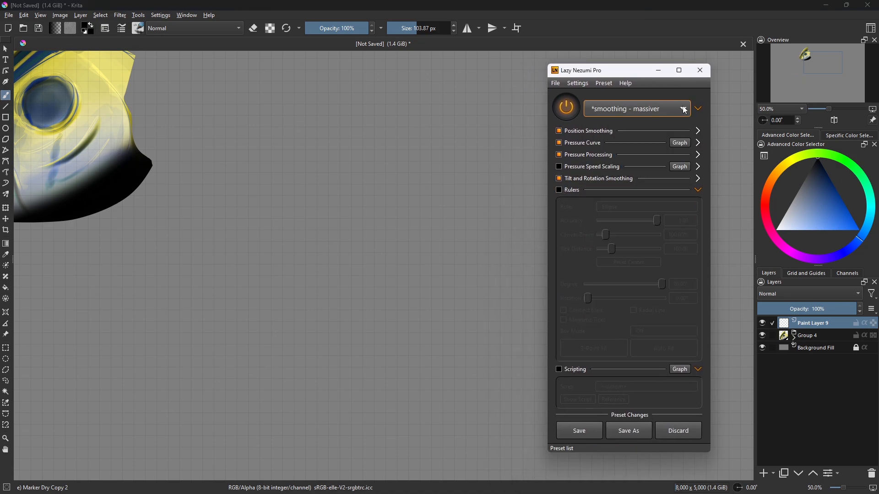
pyautogui.click(559, 190)
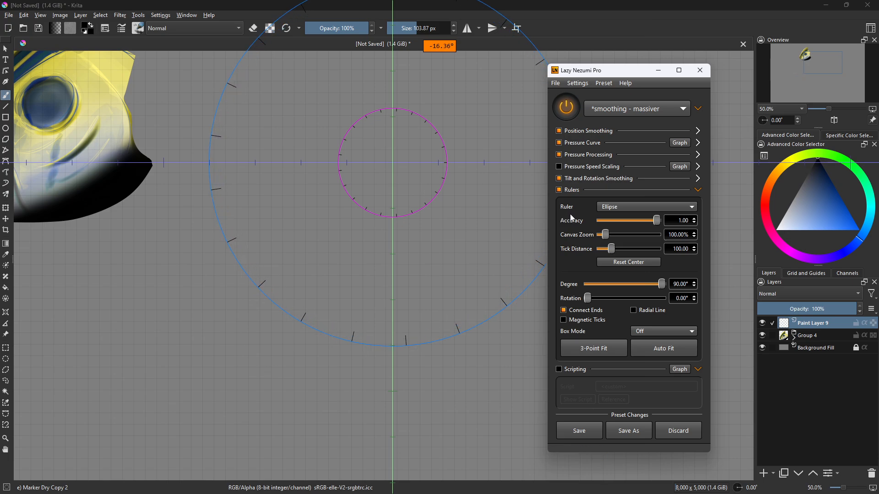
# - Reset the ellipse ruler's center and place it on the empty canvas, midway between the fish painting and the ruler settings
pyautogui.click(630, 263)
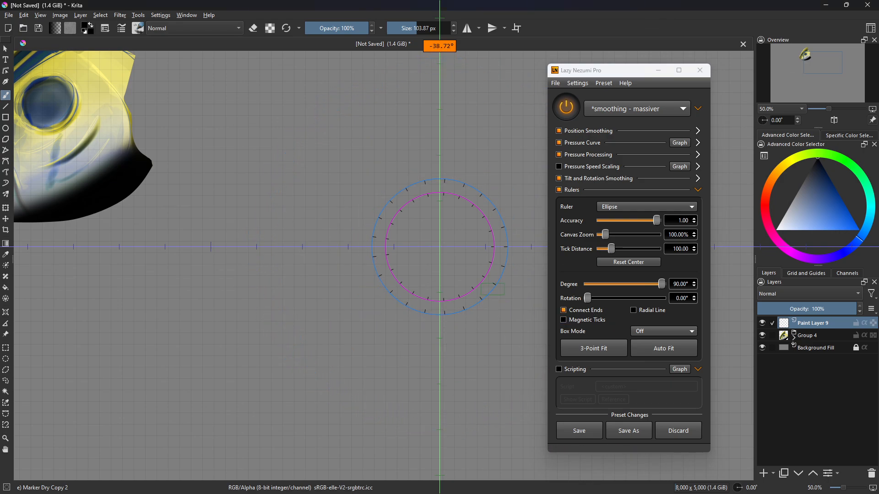
pyautogui.click(451, 258)
pyautogui.moveTo(507, 248)
pyautogui.mouseDown()
pyautogui.moveTo(463, 248)
pyautogui.moveTo(432, 260)
pyautogui.moveTo(377, 236)
pyautogui.moveTo(335, 240)
pyautogui.mouseUp()
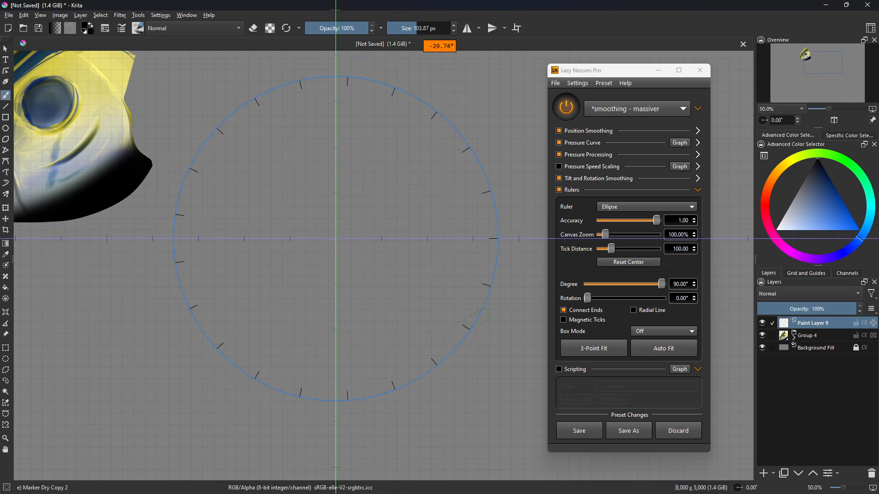
# - Undo the marker test, switch to the Basic-5 Size brush and draw a circle along the ellipse ruler
pyautogui.moveTo(448, 312)
pyautogui.mouseDown()
pyautogui.moveTo(354, 144)
pyautogui.moveTo(391, 378)
pyautogui.moveTo(447, 313)
pyautogui.mouseUp()
pyautogui.hotkey('ctrl', 'z')
pyautogui.rightClick(422, 307)
pyautogui.click(474, 239)
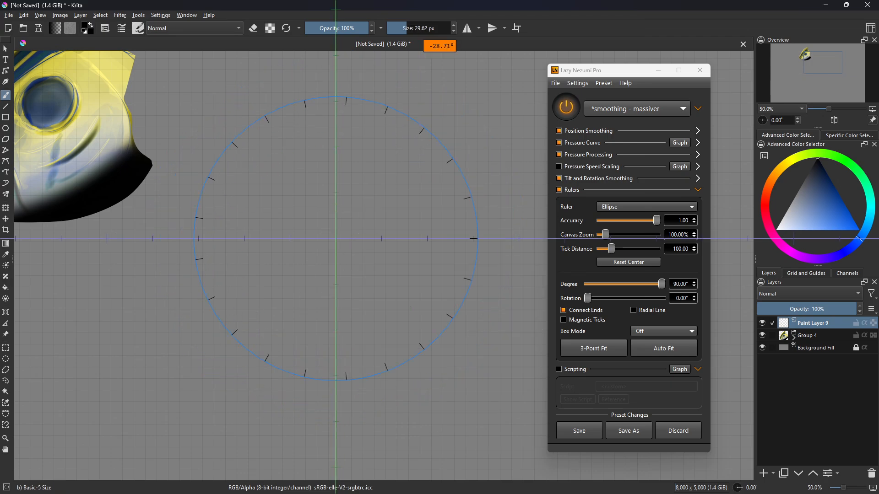
pyautogui.moveTo(417, 287)
pyautogui.mouseDown()
pyautogui.moveTo(256, 183)
pyautogui.moveTo(257, 293)
pyautogui.moveTo(402, 291)
pyautogui.mouseUp()
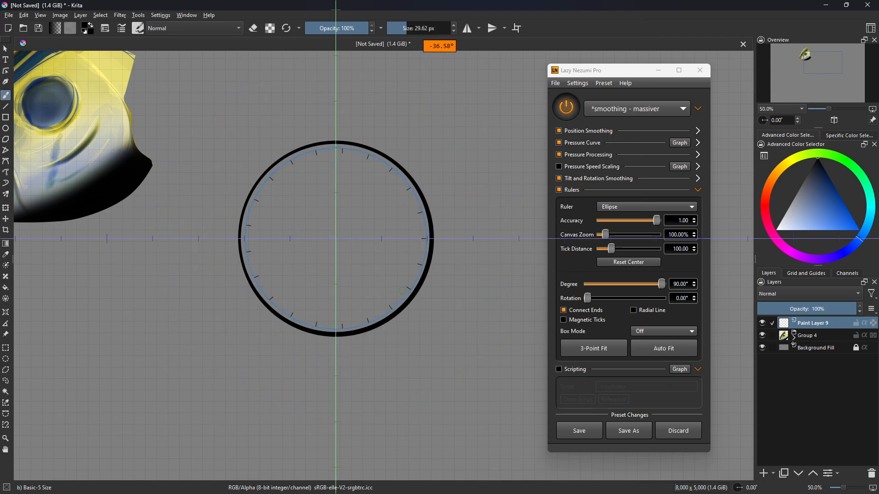
# - Try the ruler's on-canvas tick distance handle and set the Tick Distance to 32.94
pyautogui.press('F4')
pyautogui.press('F4')
pyautogui.press('ctrl')
pyautogui.press('ctrl')
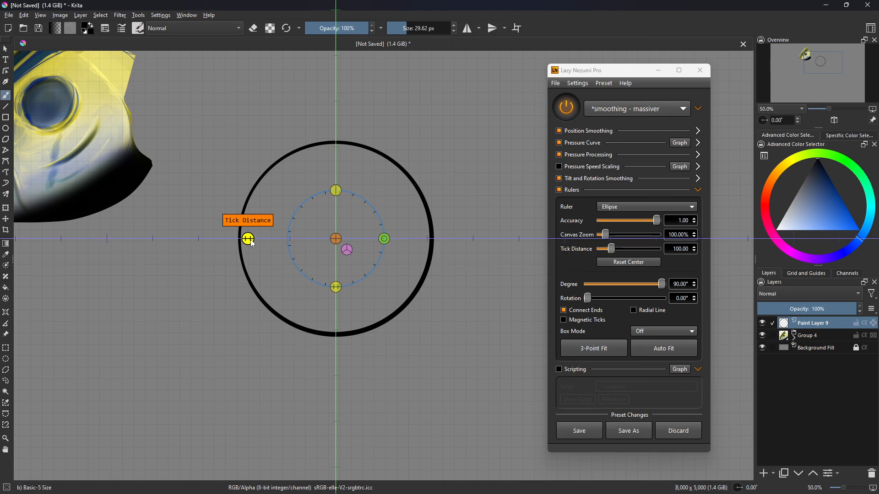
pyautogui.moveTo(249, 240); pyautogui.dragTo(231, 243)
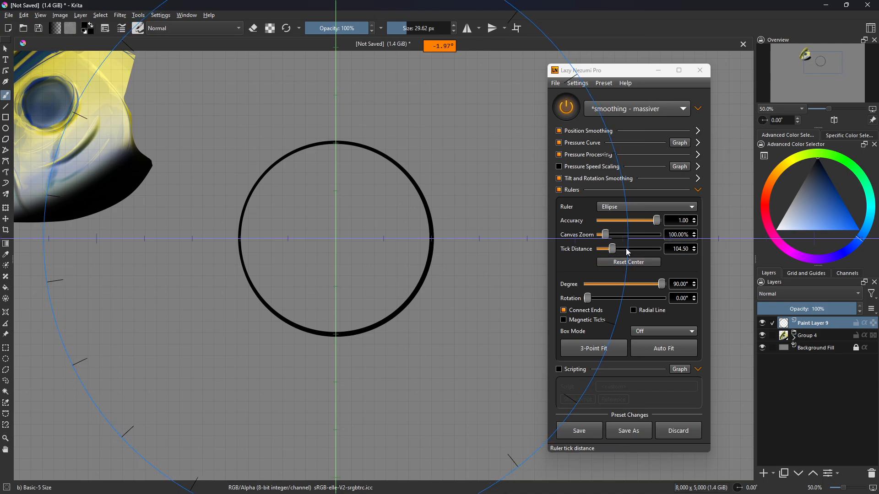
pyautogui.moveTo(246, 241); pyautogui.dragTo(290, 272)
pyautogui.moveTo(611, 250)
pyautogui.mouseDown()
pyautogui.moveTo(635, 256)
pyautogui.moveTo(604, 254)
pyautogui.mouseUp()
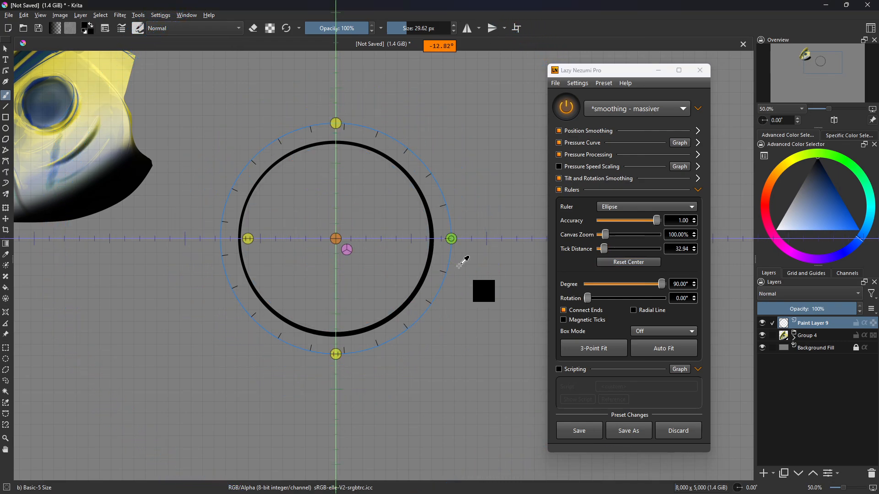
# - Try the ellipse ruler's rotation handle on the canvas and set the ruler's Rotation to 180.00°
pyautogui.moveTo(453, 239)
pyautogui.mouseDown()
pyautogui.moveTo(448, 282)
pyautogui.moveTo(456, 235)
pyautogui.moveTo(448, 259)
pyautogui.moveTo(451, 248)
pyautogui.mouseUp()
pyautogui.moveTo(451, 240); pyautogui.dragTo(450, 243)
pyautogui.moveTo(663, 298); pyautogui.dragTo(676, 302)
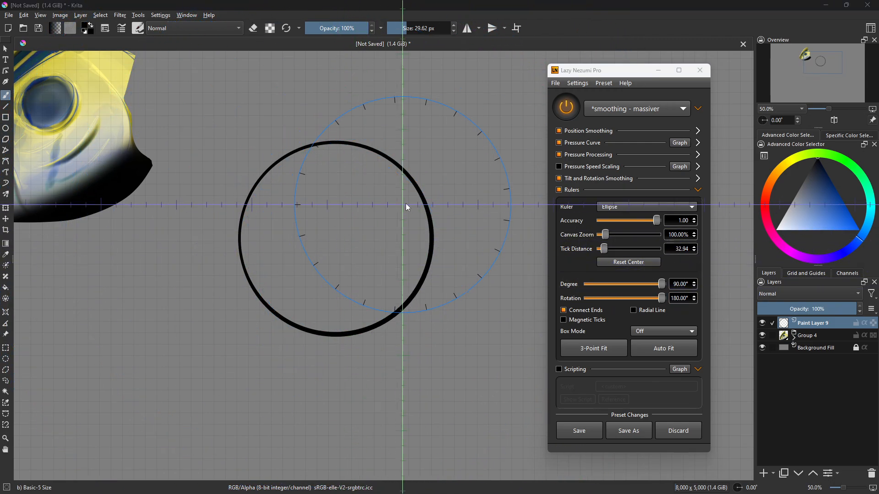
# - Recenter the ellipse ruler slightly off the circle's center and draw a smaller circle inside the first one
pyautogui.click(313, 234)
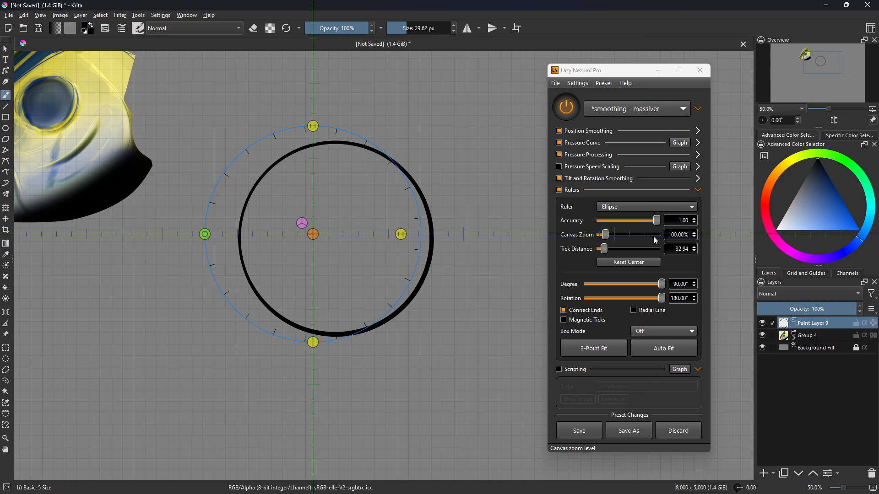
pyautogui.click(652, 264)
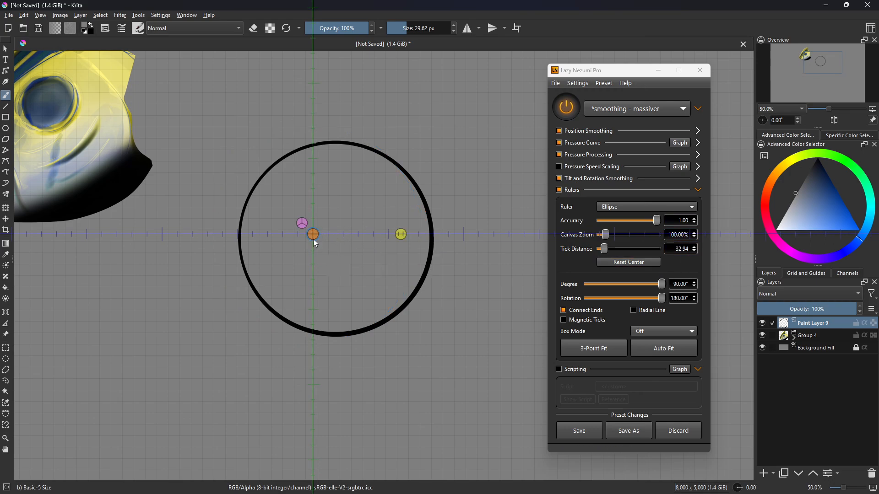
pyautogui.click(345, 248)
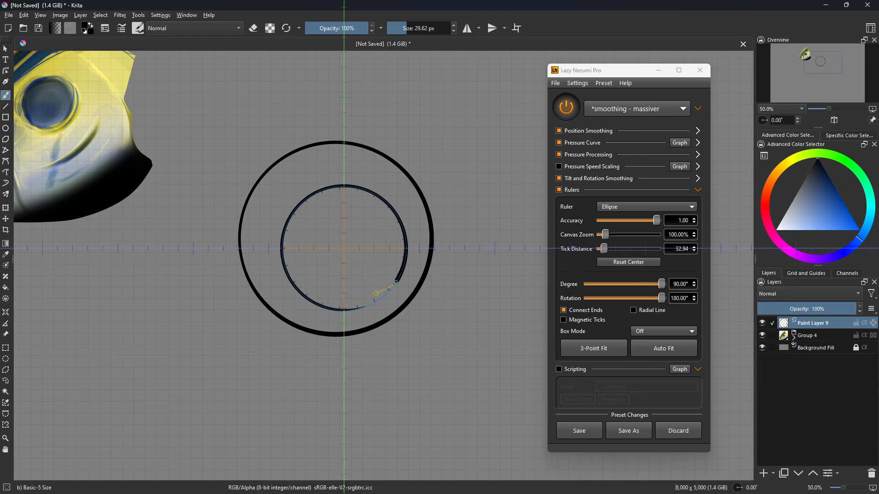
pyautogui.moveTo(396, 282)
pyautogui.mouseDown()
pyautogui.moveTo(373, 194)
pyautogui.moveTo(298, 275)
pyautogui.mouseUp()
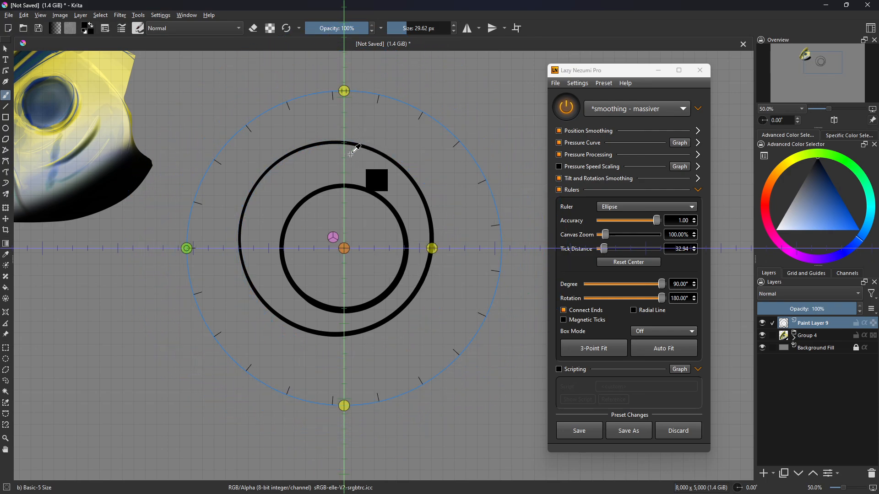
# - Flatten the ellipse ruler to a Degree of 19.47° and set its Tick Distance to 28.54 on the canvas
pyautogui.moveTo(345, 92); pyautogui.dragTo(355, 79)
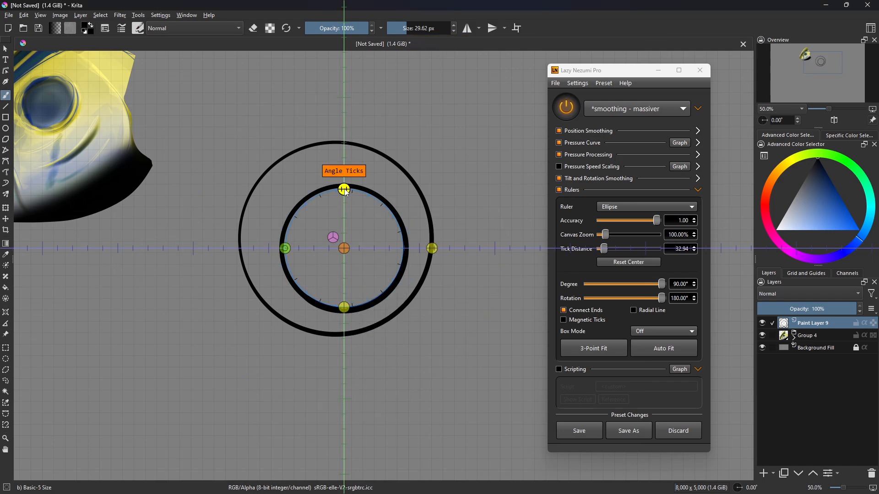
pyautogui.moveTo(348, 312); pyautogui.dragTo(351, 268)
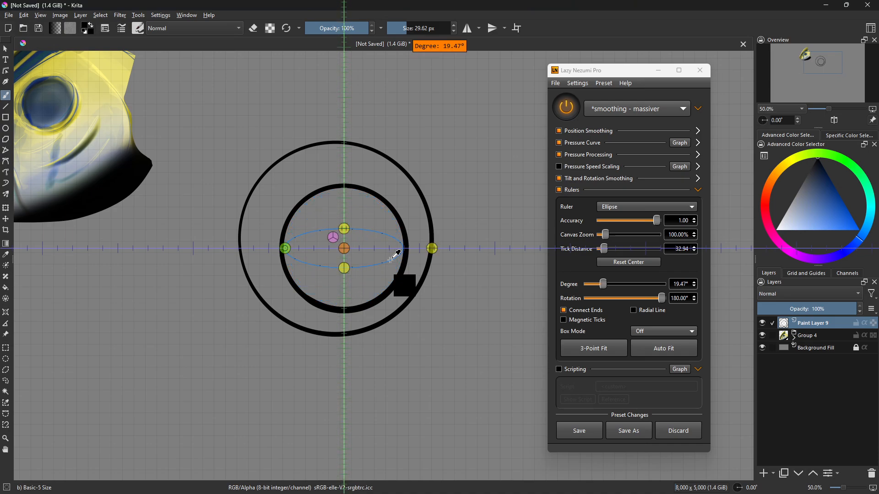
pyautogui.moveTo(433, 249); pyautogui.dragTo(411, 300)
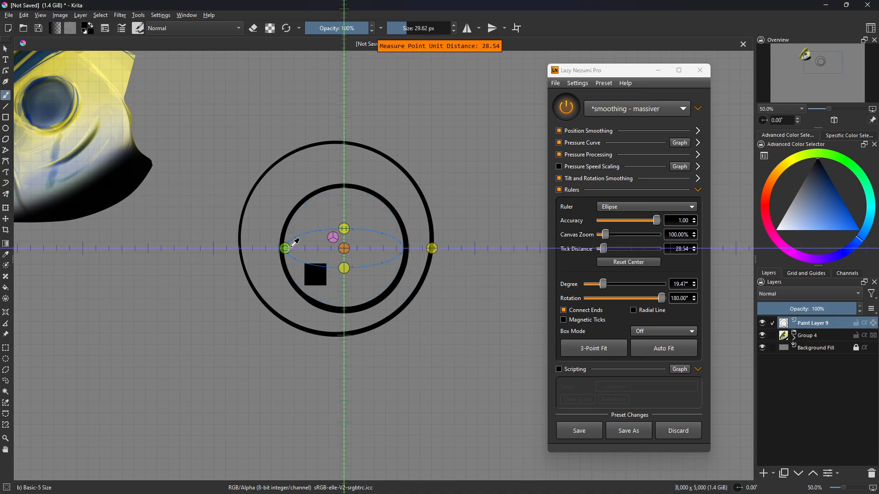
# - Rotate the flattened ellipse ruler to 155.45° and draw a narrow tilted ellipse inside the small circle
pyautogui.moveTo(290, 243); pyautogui.dragTo(376, 264)
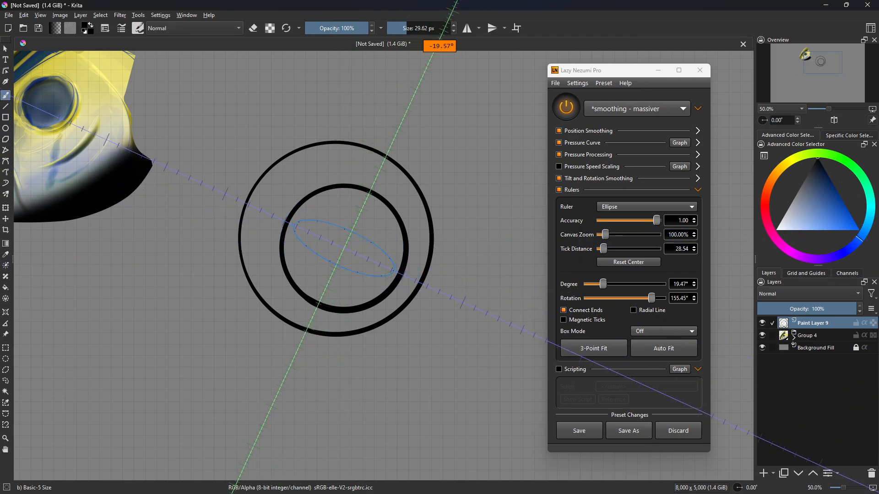
pyautogui.moveTo(324, 250)
pyautogui.mouseDown()
pyautogui.moveTo(315, 190)
pyautogui.moveTo(358, 282)
pyautogui.moveTo(326, 242)
pyautogui.mouseUp()
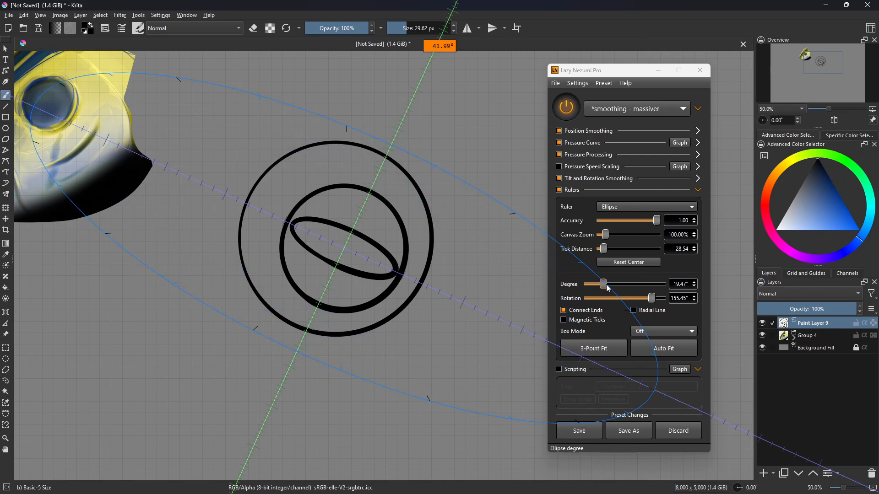
# - Set the ellipse ruler's Degree to 90.00°, Rotation to 0.00°, Canvas Zoom to 192.16% and Tick Distance to 36.93
pyautogui.moveTo(605, 285); pyautogui.dragTo(566, 297)
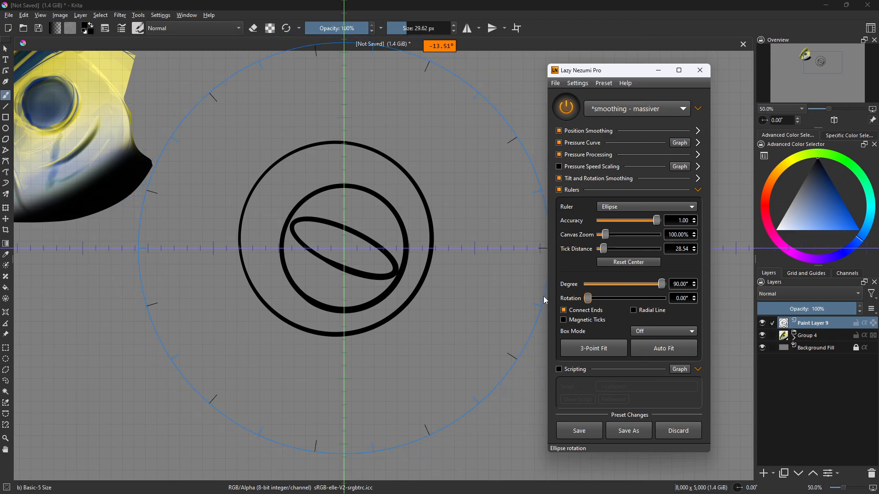
pyautogui.moveTo(606, 235); pyautogui.dragTo(604, 253)
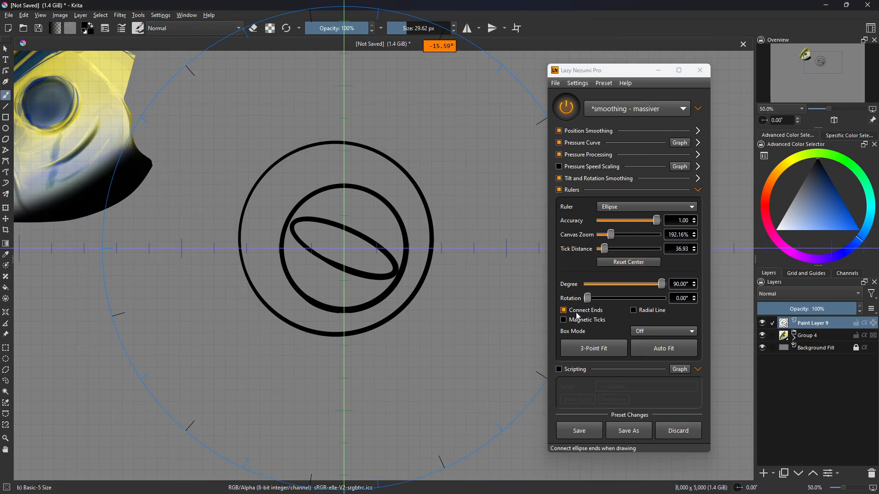
# - Enable Radial Line for the ellipse ruler, undo a stray stroke and draw a large circle around the existing ones
pyautogui.click(632, 312)
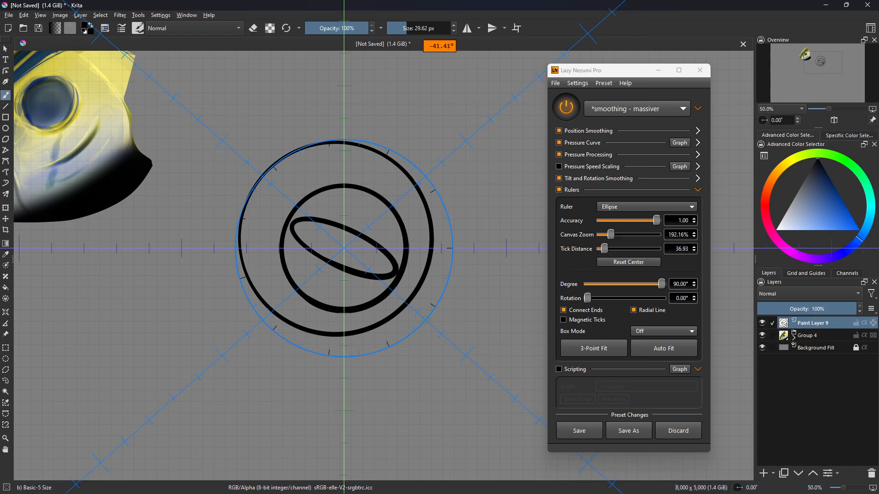
pyautogui.moveTo(425, 320)
pyautogui.mouseDown()
pyautogui.moveTo(438, 333)
pyautogui.moveTo(404, 284)
pyautogui.moveTo(431, 249)
pyautogui.moveTo(424, 197)
pyautogui.moveTo(294, 172)
pyautogui.moveTo(185, 269)
pyautogui.moveTo(279, 378)
pyautogui.moveTo(416, 335)
pyautogui.moveTo(399, 341)
pyautogui.moveTo(425, 321)
pyautogui.mouseUp()
pyautogui.hotkey('ctrl', 'z')
pyautogui.moveTo(456, 359)
pyautogui.mouseDown()
pyautogui.moveTo(477, 332)
pyautogui.moveTo(187, 230)
pyautogui.moveTo(498, 278)
pyautogui.moveTo(500, 265)
pyautogui.mouseUp()
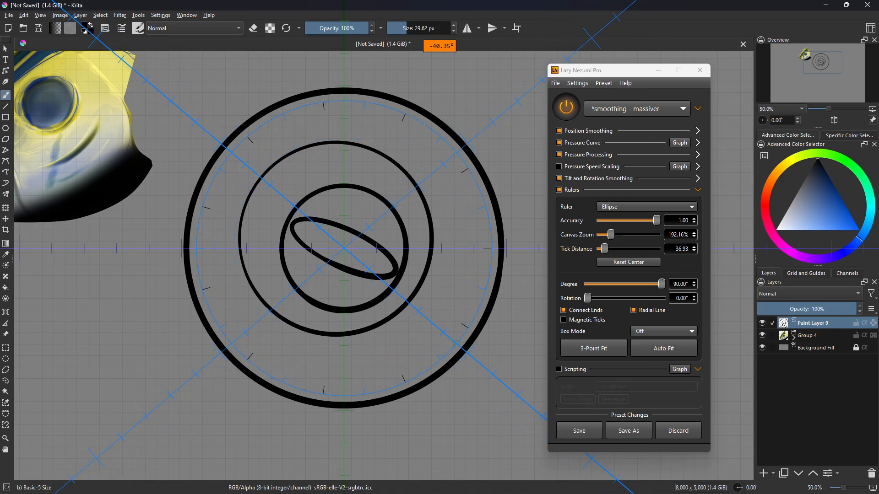
# - Draw three radial lines between the small inner circle and the large outer circle in the lower-right part of the drawing
pyautogui.moveTo(458, 352); pyautogui.dragTo(392, 292)
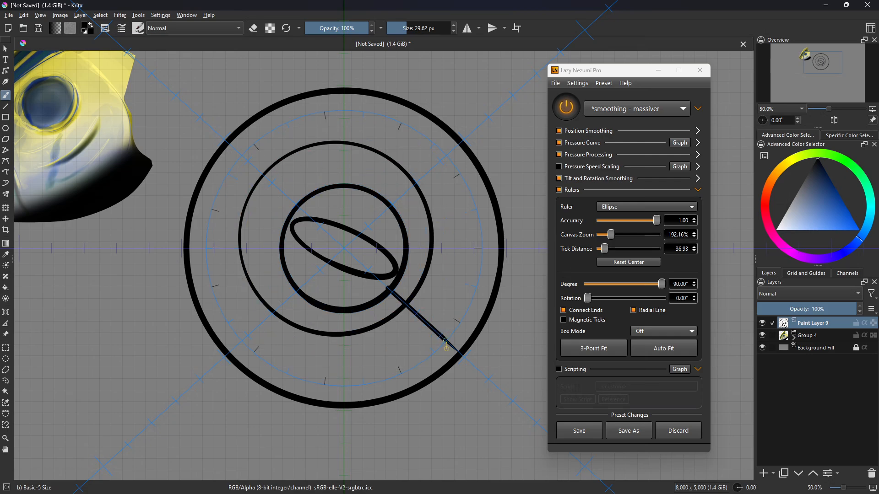
pyautogui.moveTo(446, 341); pyautogui.dragTo(458, 352)
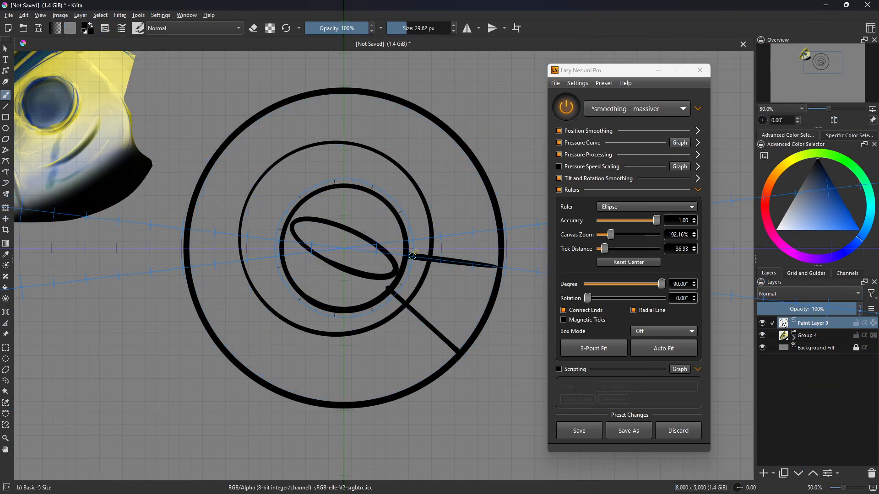
pyautogui.moveTo(361, 311); pyautogui.dragTo(382, 385)
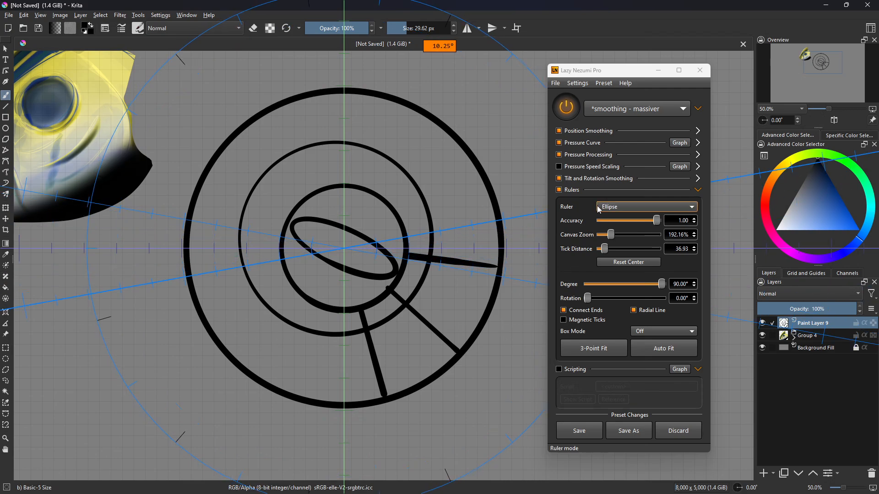
# - Try another stroke across the radial lines with the Ellipse ruler kept selected, and undo it
pyautogui.click(623, 207)
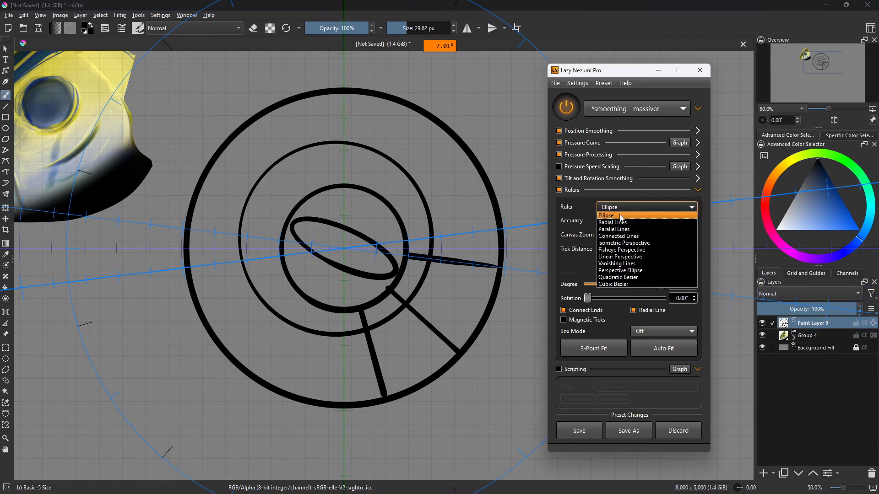
pyautogui.click(622, 214)
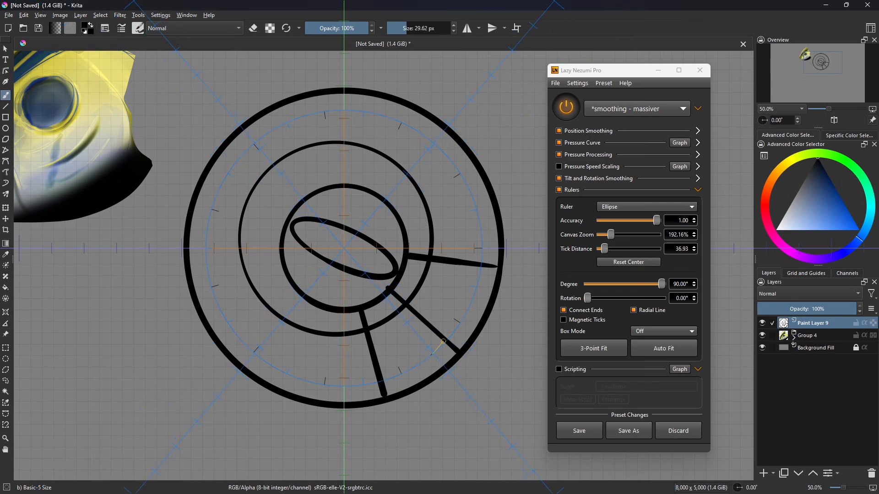
pyautogui.moveTo(480, 274)
pyautogui.mouseDown()
pyautogui.moveTo(457, 337)
pyautogui.moveTo(391, 378)
pyautogui.mouseUp()
pyautogui.hotkey('ctrl', 'z')
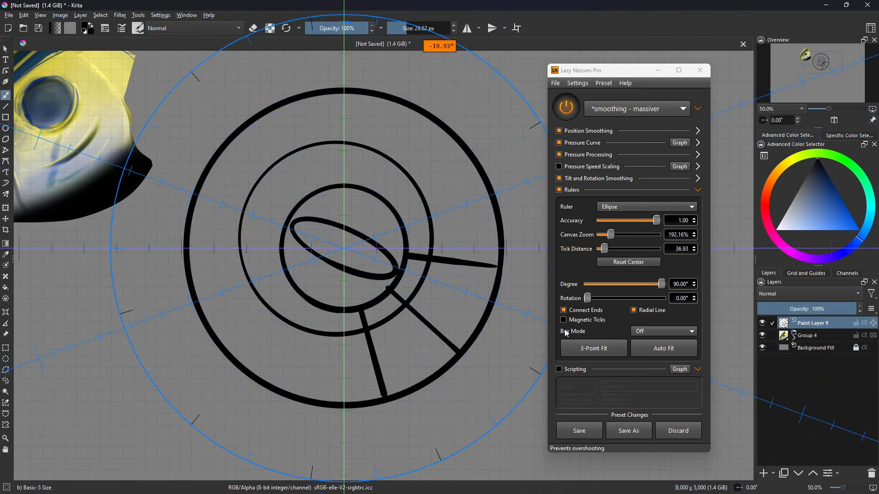
# - Switch the ruler type to Parallel Lines
pyautogui.click(627, 207)
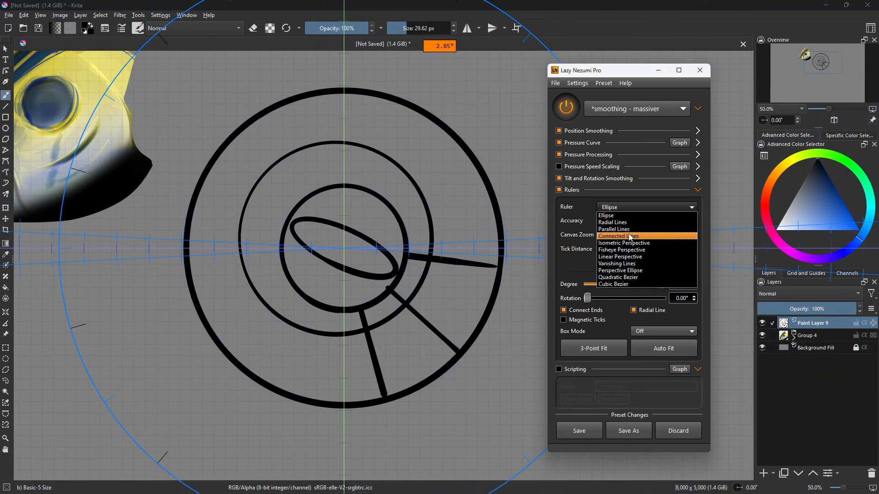
pyautogui.click(615, 229)
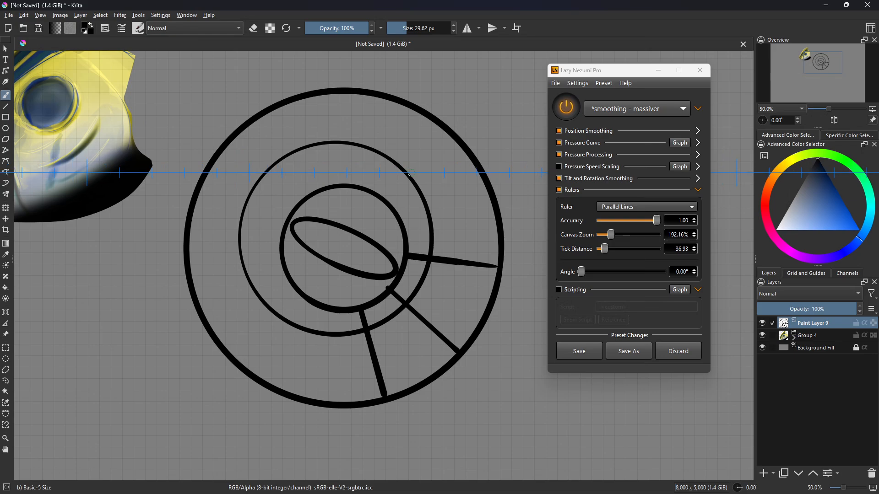
# - Rotate the parallel lines ruler to 31.20° and draw three parallel strokes between the outer and middle circles in their upper-right part
pyautogui.press('ctrl')
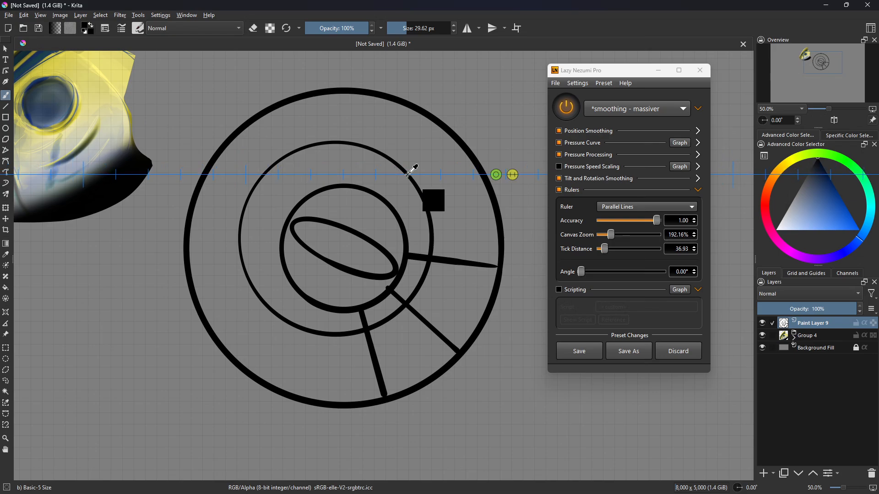
pyautogui.moveTo(499, 178); pyautogui.dragTo(476, 139)
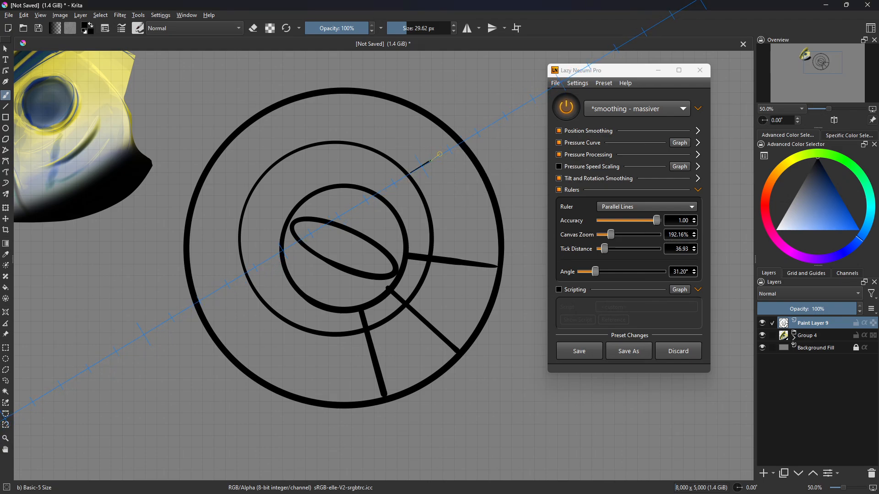
pyautogui.moveTo(451, 146)
pyautogui.mouseDown()
pyautogui.moveTo(423, 195)
pyautogui.moveTo(472, 166)
pyautogui.moveTo(484, 183)
pyautogui.mouseUp()
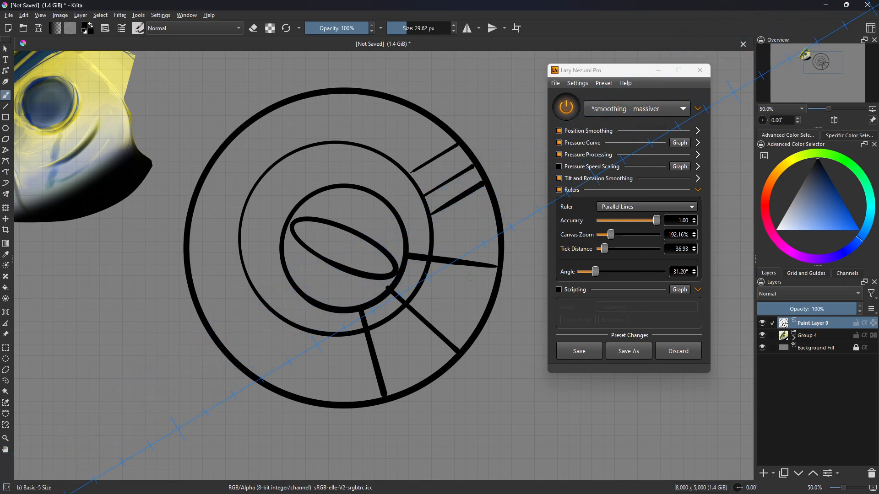
# - Try two parallel diagonal lines with the Line tool while the rulers are disabled, undo them and re-enable the rulers
pyautogui.click(559, 190)
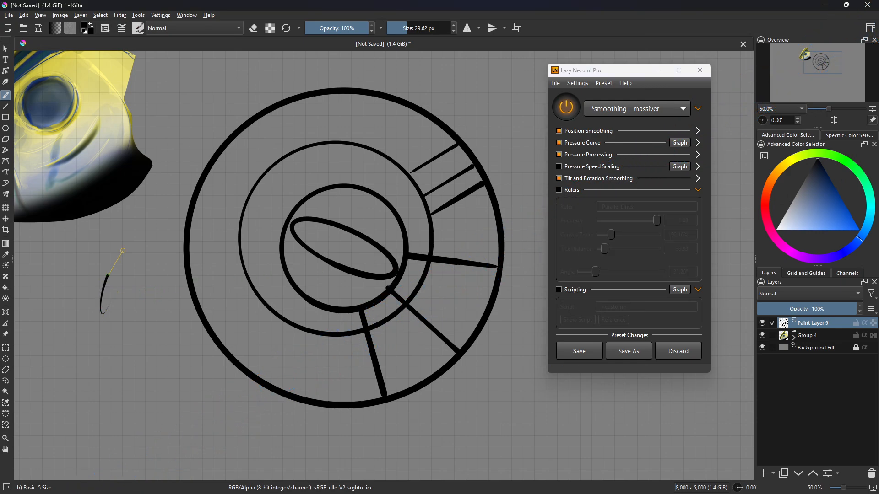
pyautogui.moveTo(122, 272)
pyautogui.mouseDown()
pyautogui.moveTo(107, 337)
pyautogui.moveTo(117, 284)
pyautogui.mouseUp()
pyautogui.hotkey('ctrl', 'z')
pyautogui.press('v')
pyautogui.moveTo(60, 269); pyautogui.dragTo(61, 269)
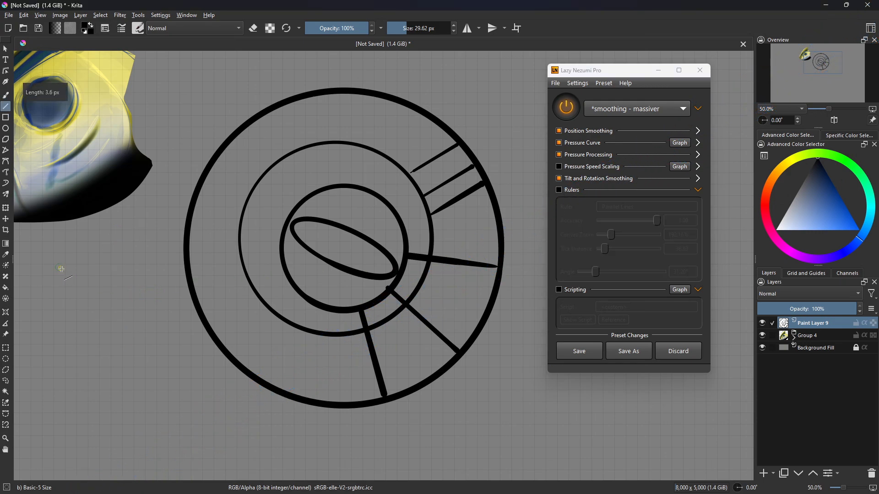
pyautogui.moveTo(211, 426); pyautogui.dragTo(224, 404)
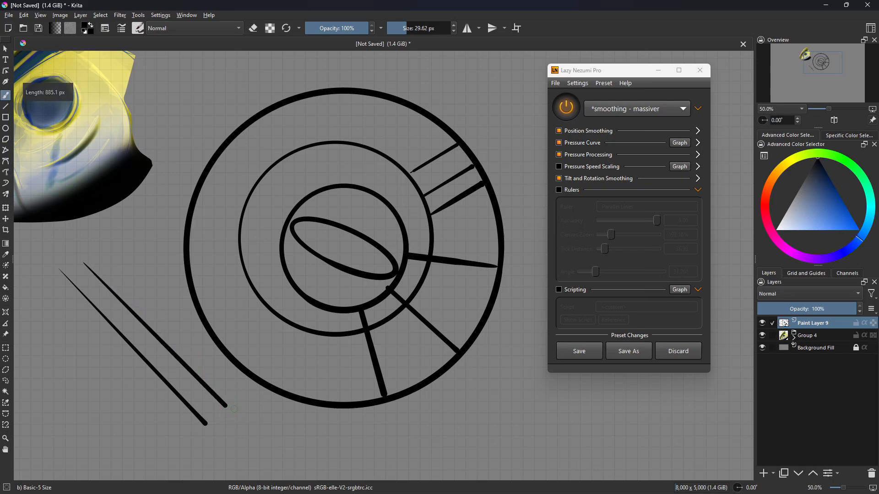
pyautogui.hotkey('ctrl', 'z')
pyautogui.hotkey('ctrl', 'z')
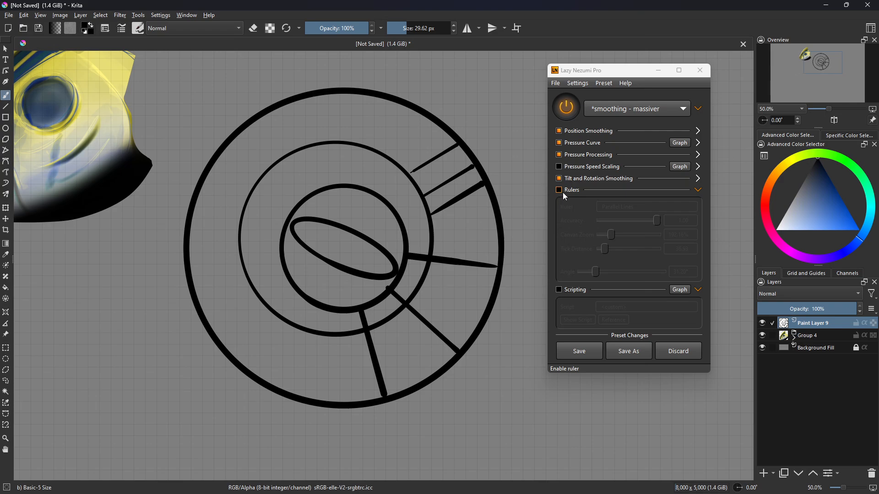
pyautogui.click(563, 192)
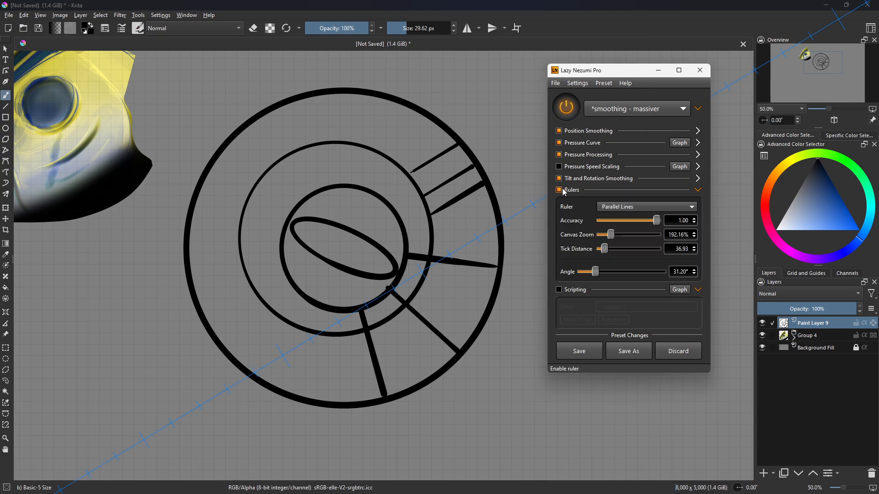
# - Switch the ruler type to Connected Lines and draw a first diagonal line beside the large circle's lower-left part
pyautogui.click(628, 208)
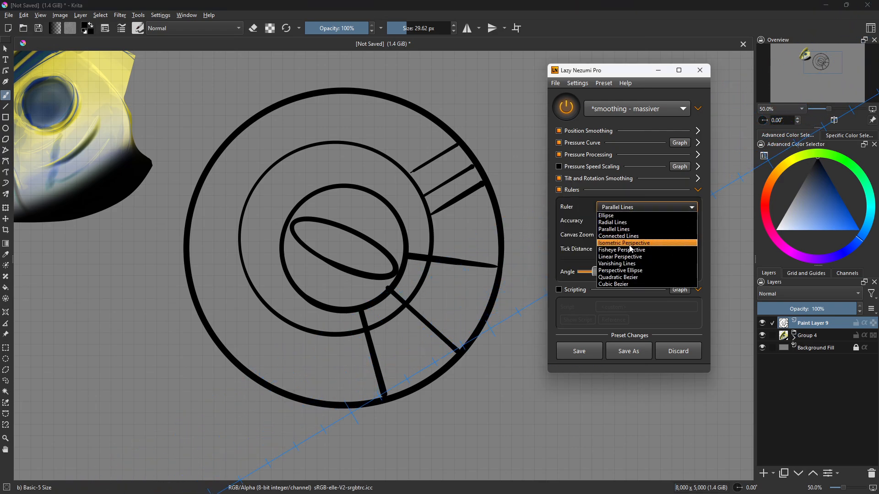
pyautogui.click(619, 236)
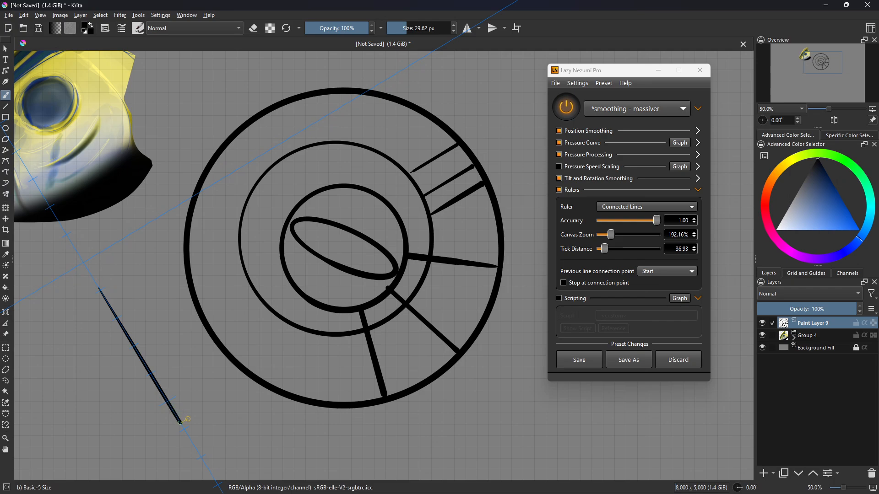
pyautogui.moveTo(180, 422); pyautogui.dragTo(180, 422)
# - Draw a line connected to the diagonal's center, and one joining the new line's free end to the diagonal's upper end
pyautogui.press('c')
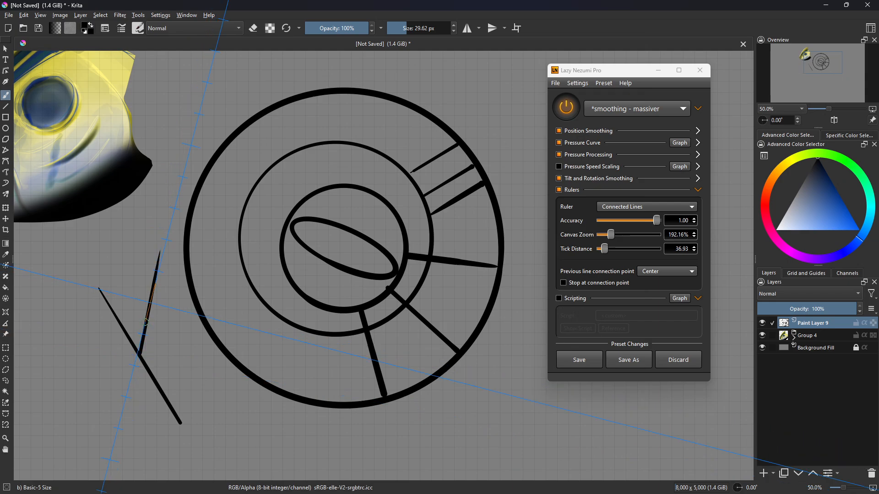
pyautogui.press('c')
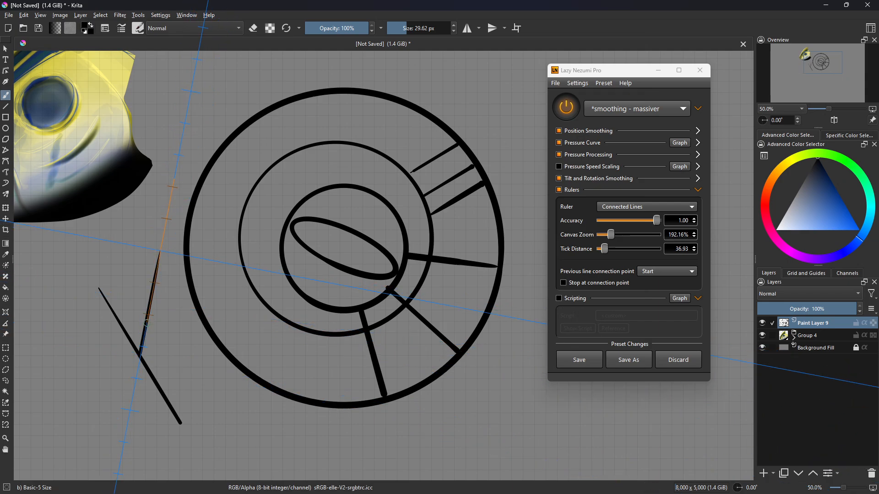
pyautogui.moveTo(95, 288); pyautogui.dragTo(159, 251)
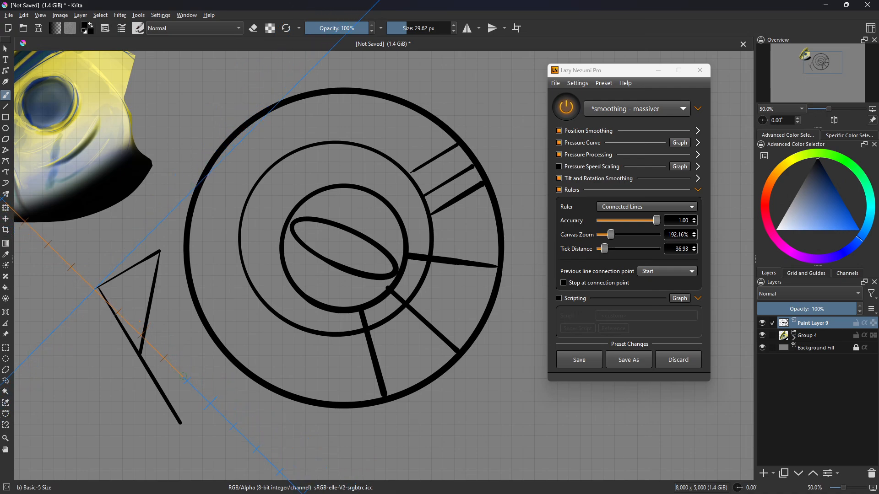
# - Draw two more connected lines using the End and Start connection points to close the shape into a tilted four-sided outline
pyautogui.press('F5')
pyautogui.press('F5')
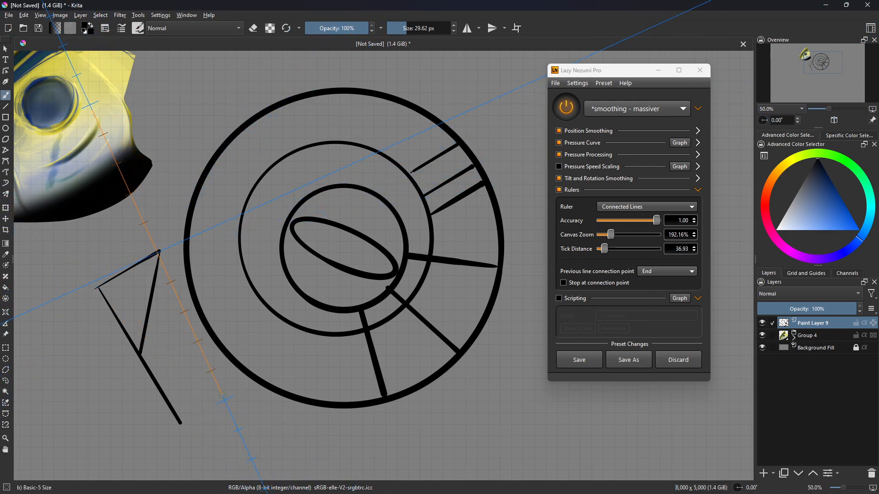
pyautogui.moveTo(162, 263); pyautogui.dragTo(160, 258)
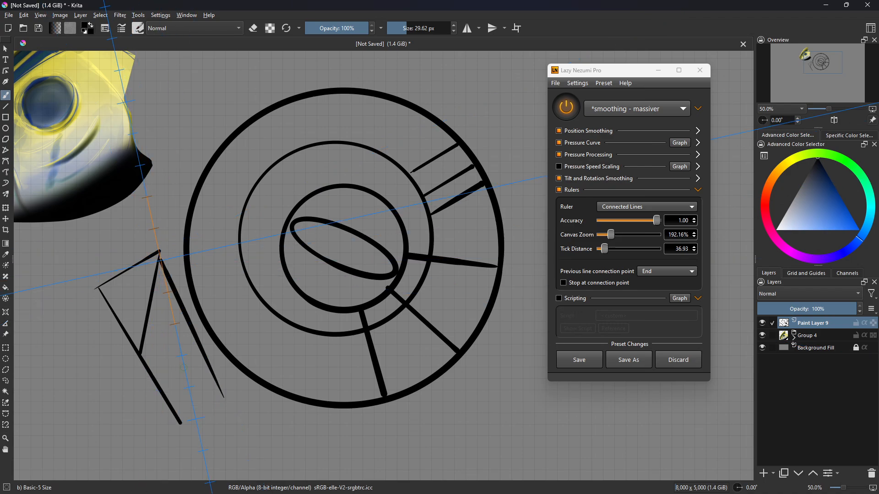
pyautogui.press('F5')
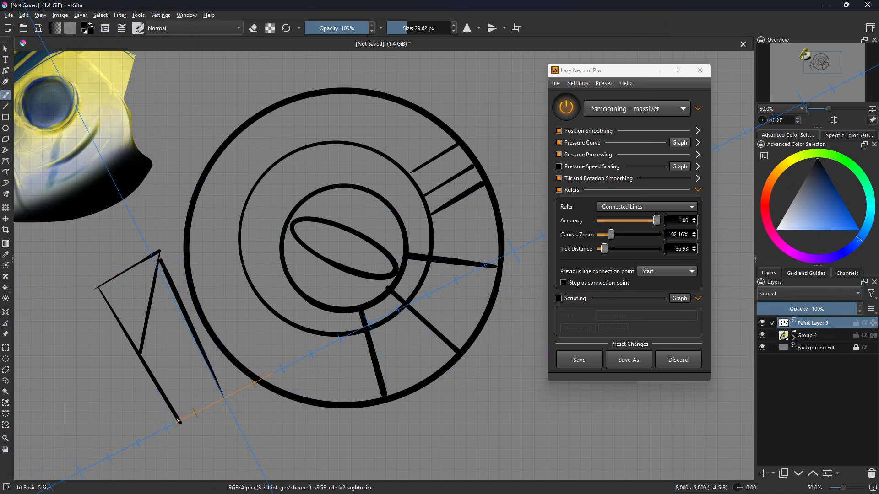
pyautogui.moveTo(219, 398); pyautogui.dragTo(224, 398)
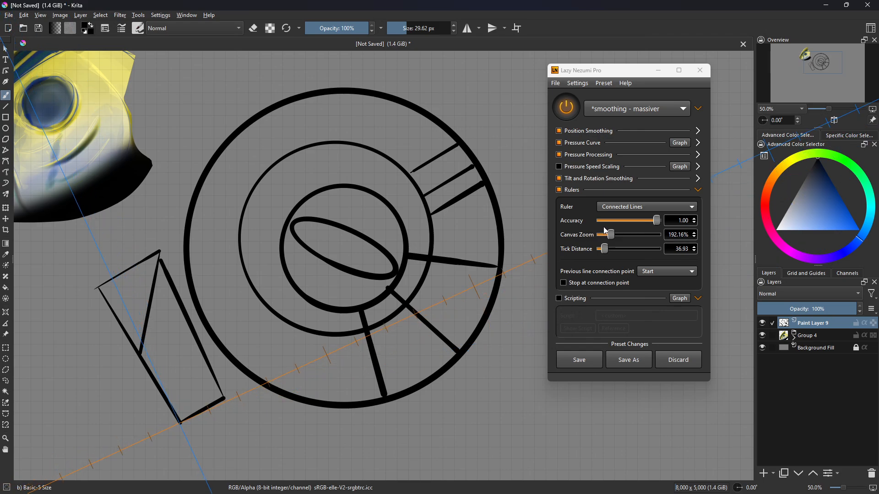
# - Switch the ruler type to Isometric Perspective and clear all strokes from Paint Layer 9
pyautogui.click(621, 211)
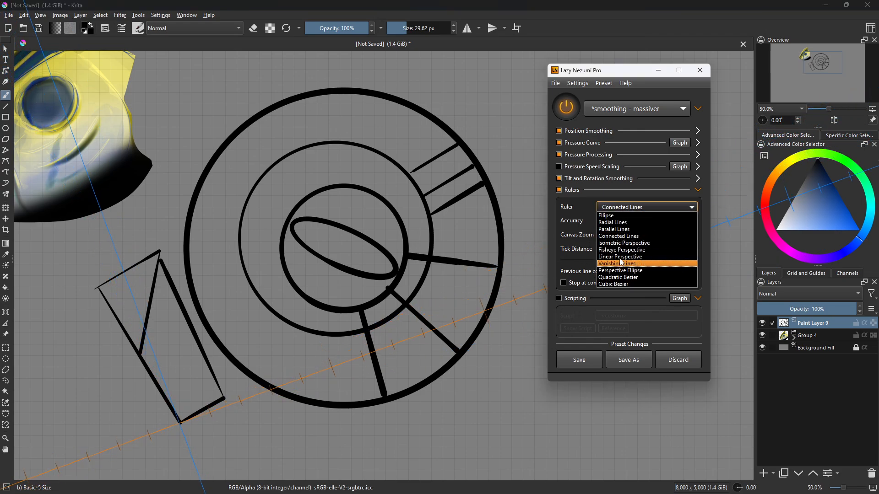
pyautogui.click(624, 243)
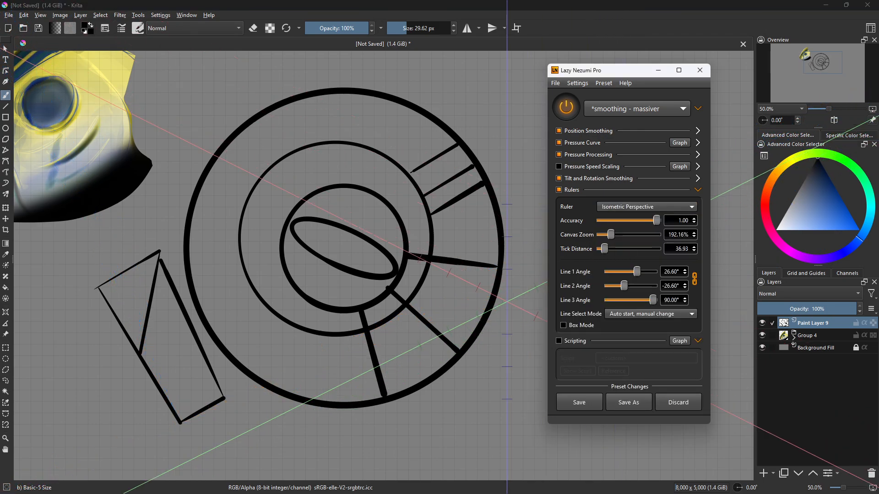
pyautogui.press('Delete')
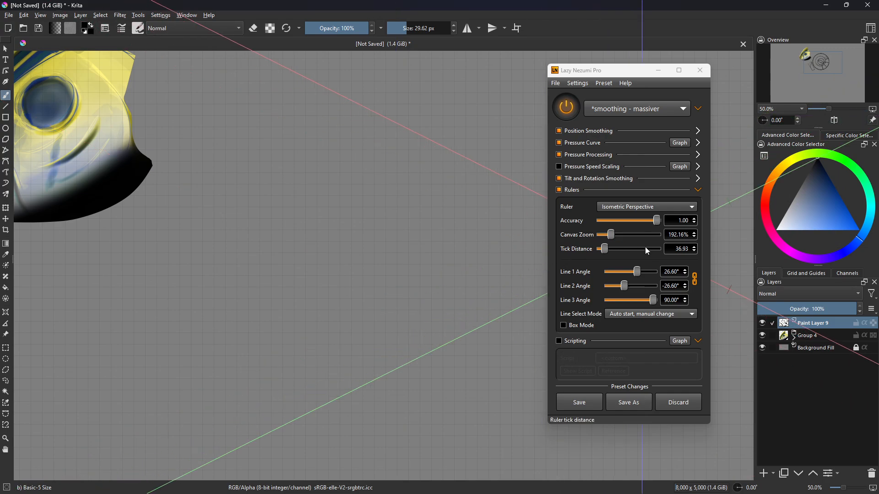
# - Set Line 1 Angle to 30° and draw an isometric diamond-shaped floor with a vertical edge at its back corner
pyautogui.click(671, 272)
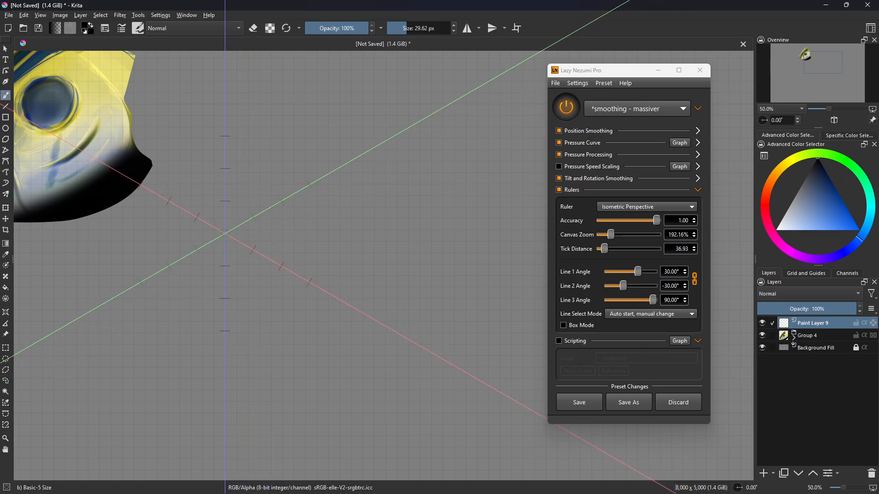
pyautogui.moveTo(222, 246)
pyautogui.mouseDown()
pyautogui.moveTo(346, 316)
pyautogui.moveTo(214, 239)
pyautogui.moveTo(464, 383)
pyautogui.mouseUp()
pyautogui.hotkey('ctrl', 'z')
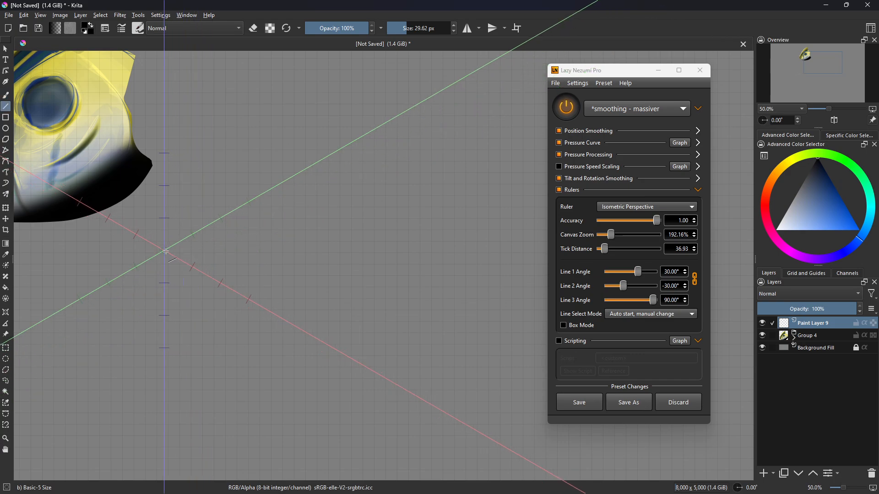
pyautogui.moveTo(156, 249); pyautogui.dragTo(435, 408)
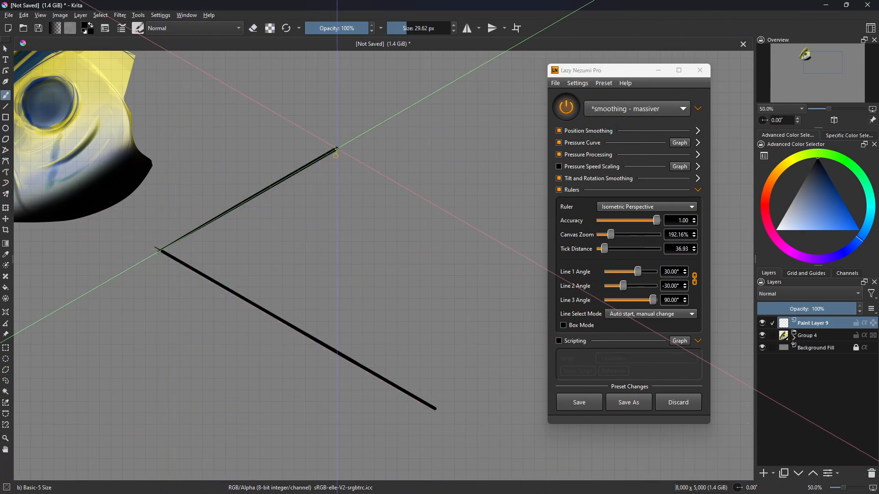
pyautogui.moveTo(337, 148); pyautogui.dragTo(339, 148)
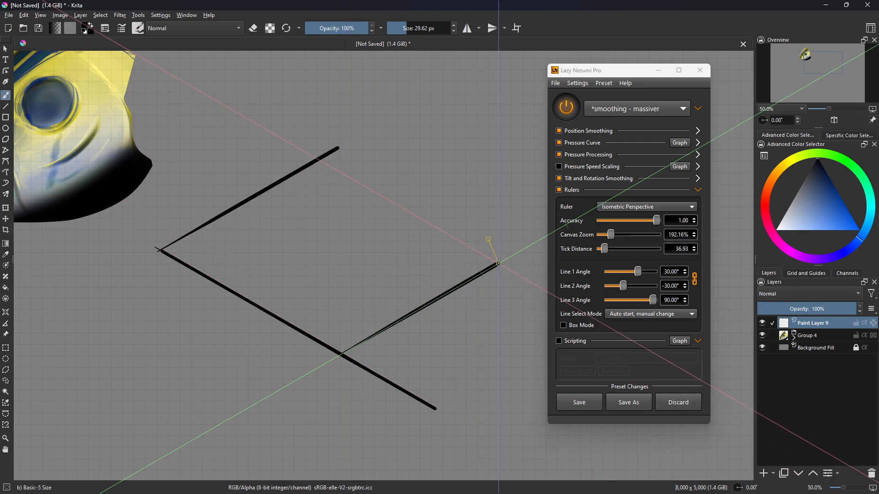
pyautogui.moveTo(513, 255)
pyautogui.mouseDown()
pyautogui.moveTo(351, 157)
pyautogui.moveTo(336, 69)
pyautogui.mouseUp()
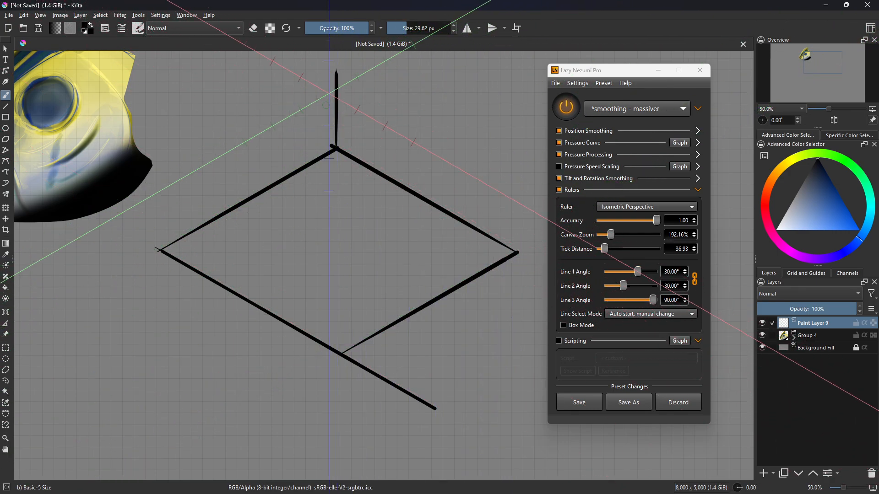
# - Draw the vertical side edges and the top edges of the two back walls above the isometric floor
pyautogui.moveTo(161, 251)
pyautogui.mouseDown()
pyautogui.moveTo(166, 162)
pyautogui.moveTo(183, 158)
pyautogui.moveTo(160, 162)
pyautogui.mouseUp()
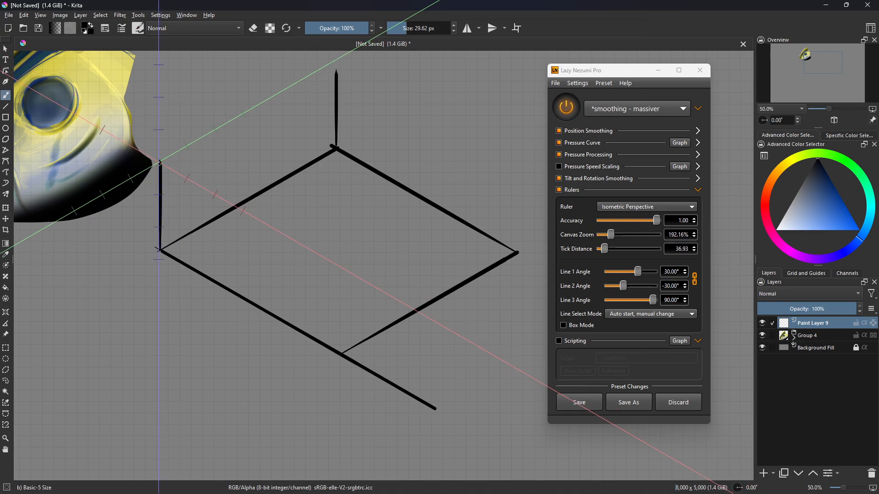
pyautogui.moveTo(307, 77); pyautogui.dragTo(331, 63)
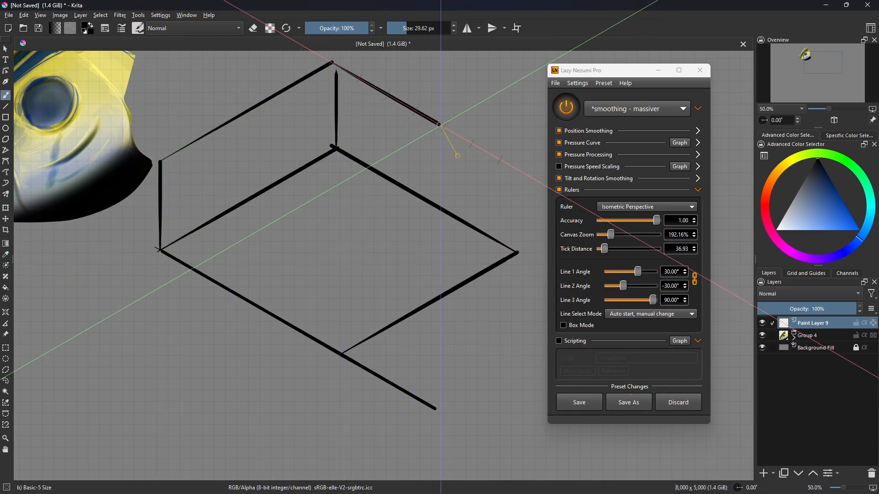
pyautogui.moveTo(438, 124)
pyautogui.mouseDown()
pyautogui.moveTo(529, 177)
pyautogui.moveTo(524, 255)
pyautogui.mouseUp()
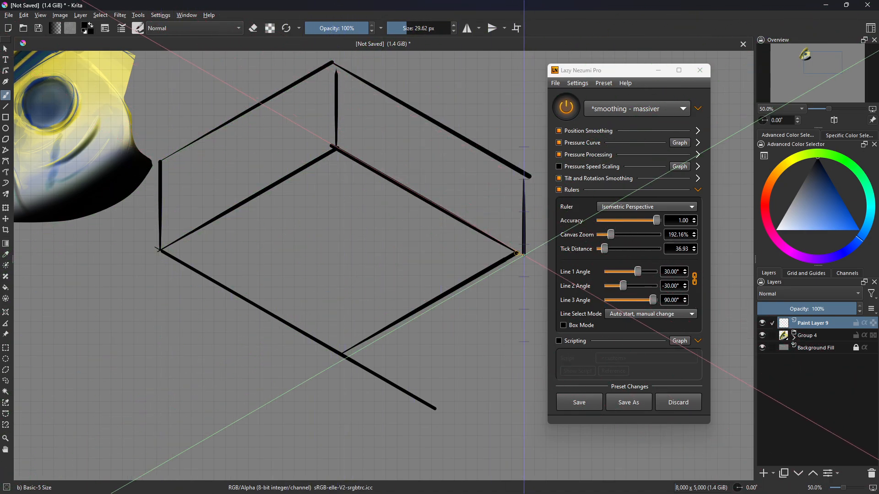
# - Draw a small isometric box and a door frame along the base of the right-hand back wall
pyautogui.moveTo(398, 184)
pyautogui.mouseDown()
pyautogui.moveTo(398, 144)
pyautogui.moveTo(374, 173)
pyautogui.mouseUp()
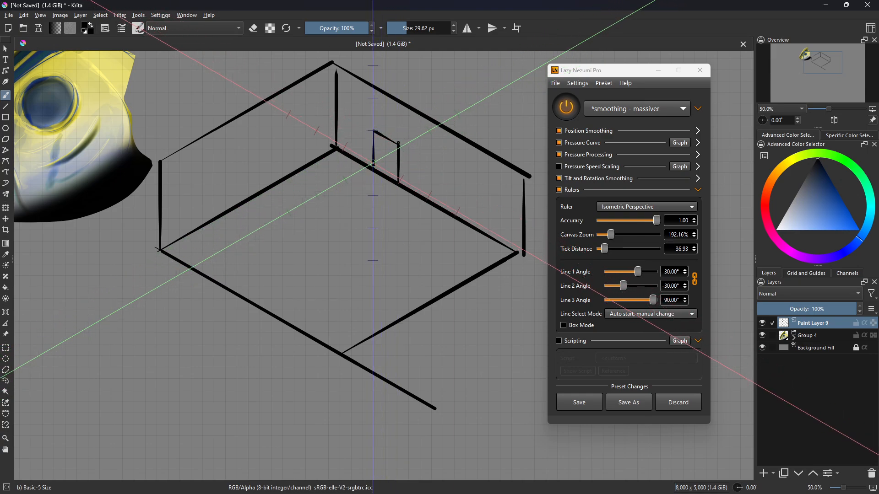
pyautogui.moveTo(360, 138)
pyautogui.mouseDown()
pyautogui.moveTo(360, 176)
pyautogui.moveTo(393, 194)
pyautogui.moveTo(398, 144)
pyautogui.moveTo(362, 138)
pyautogui.moveTo(390, 154)
pyautogui.moveTo(391, 191)
pyautogui.mouseUp()
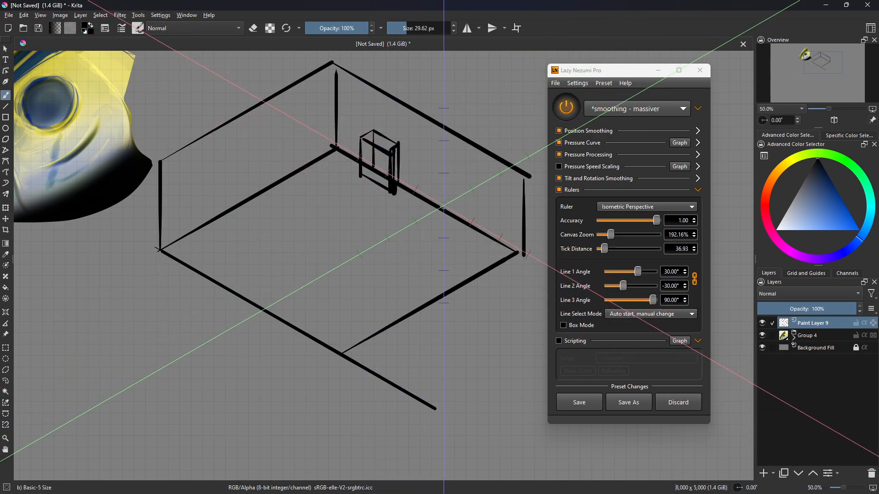
pyautogui.moveTo(441, 206)
pyautogui.mouseDown()
pyautogui.moveTo(441, 153)
pyautogui.moveTo(468, 166)
pyautogui.moveTo(466, 226)
pyautogui.mouseUp()
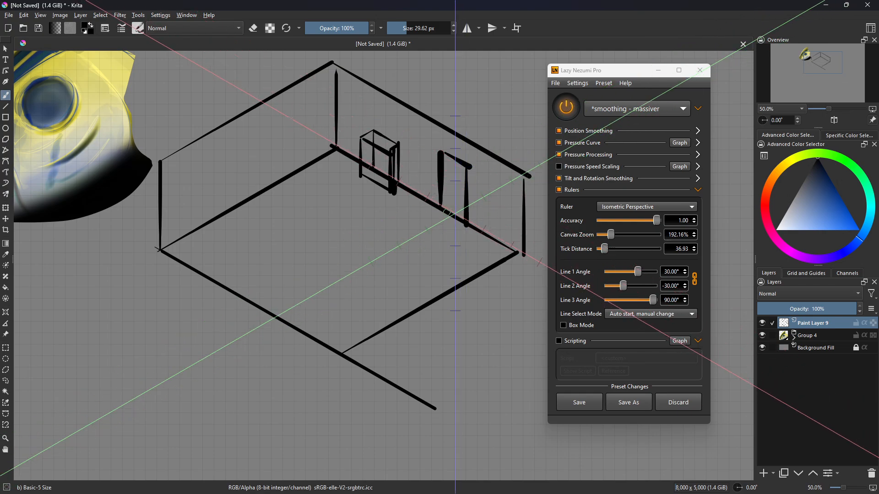
# - Draw a long, narrow isometric shelf on the left-hand back wall
pyautogui.moveTo(276, 144)
pyautogui.mouseDown()
pyautogui.moveTo(314, 116)
pyautogui.moveTo(262, 144)
pyautogui.moveTo(264, 153)
pyautogui.mouseUp()
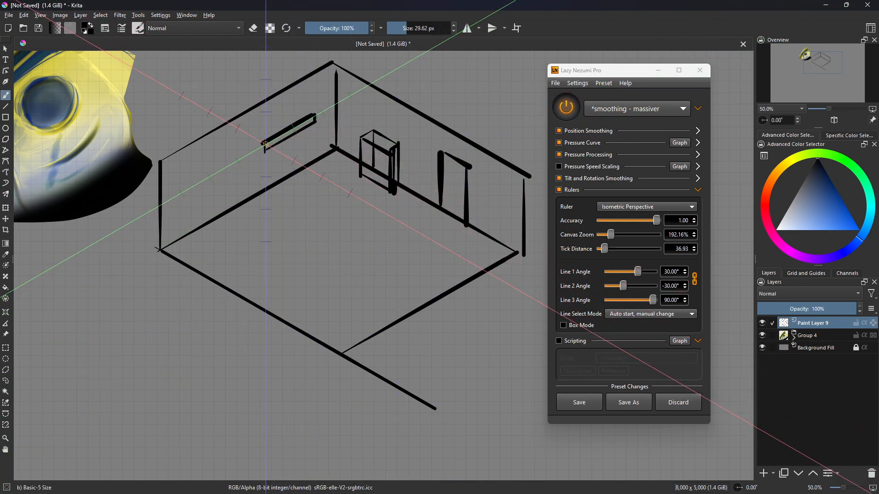
pyautogui.moveTo(321, 120); pyautogui.dragTo(322, 120)
pyautogui.moveTo(322, 121); pyautogui.dragTo(314, 116)
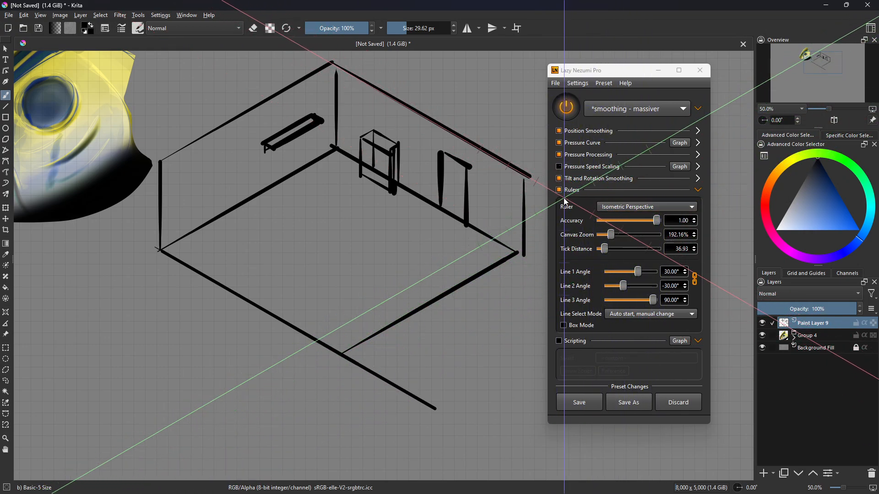
# - Switch the ruler type to Fisheye Perspective
pyautogui.click(628, 207)
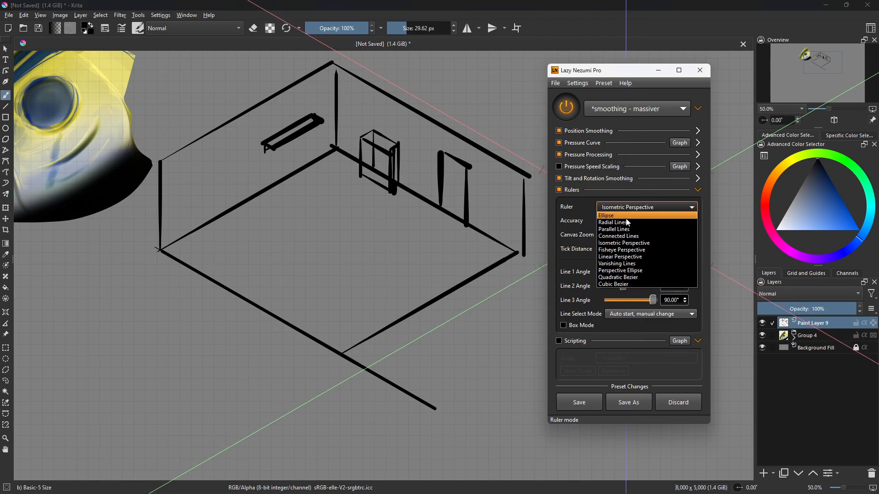
pyautogui.click(622, 250)
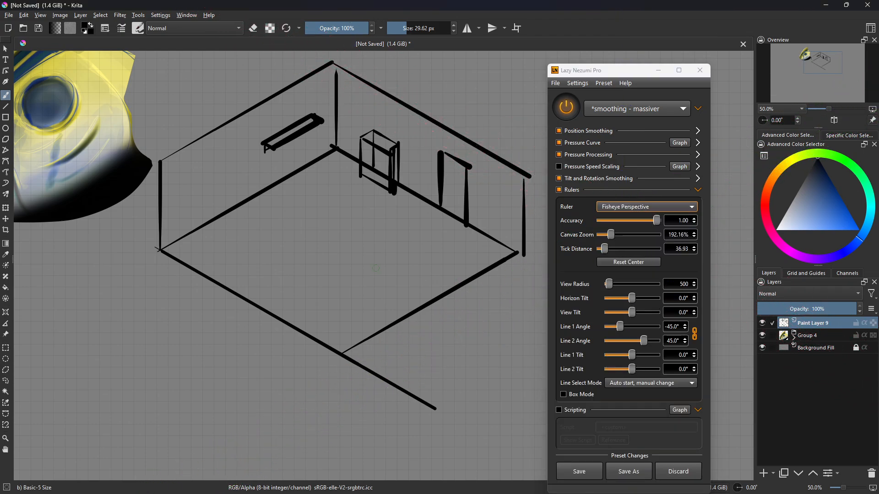
# - Clear the isometric room sketch from the layer, then reset the fisheye ruler's center and shift it left across the empty canvas
pyautogui.press('Delete')
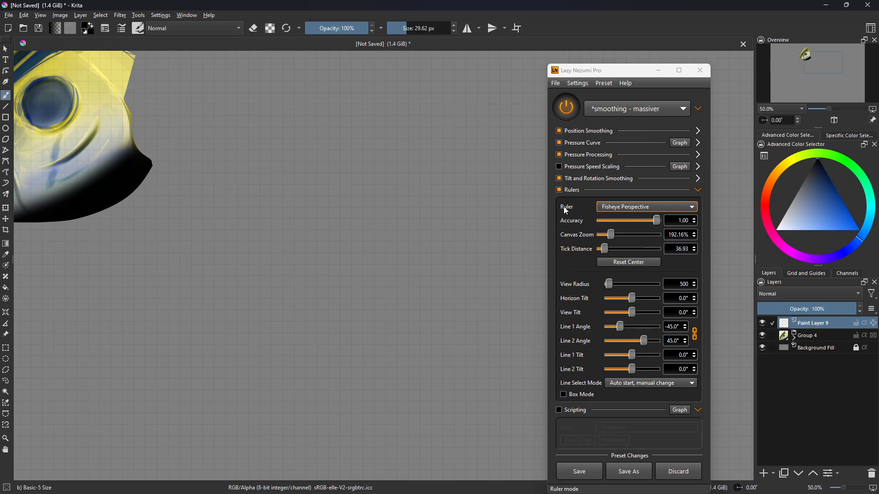
pyautogui.click(630, 264)
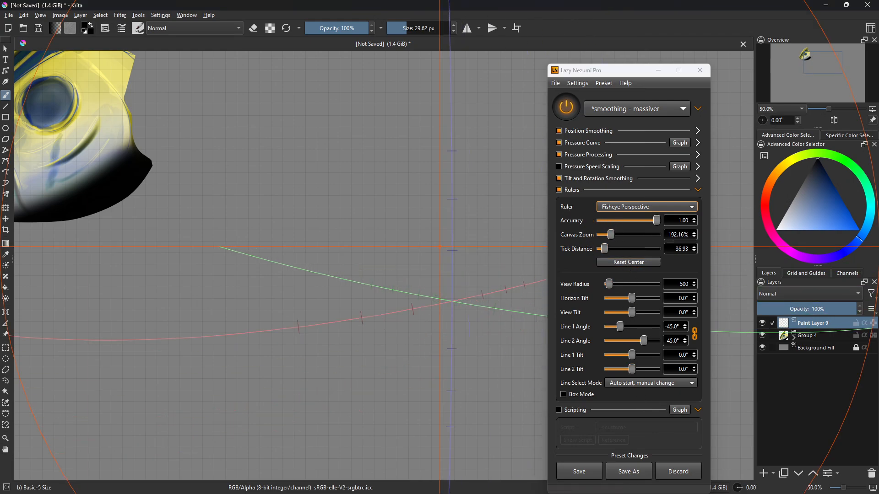
pyautogui.moveTo(439, 250)
pyautogui.mouseDown()
pyautogui.moveTo(261, 257)
pyautogui.moveTo(273, 253)
pyautogui.mouseUp()
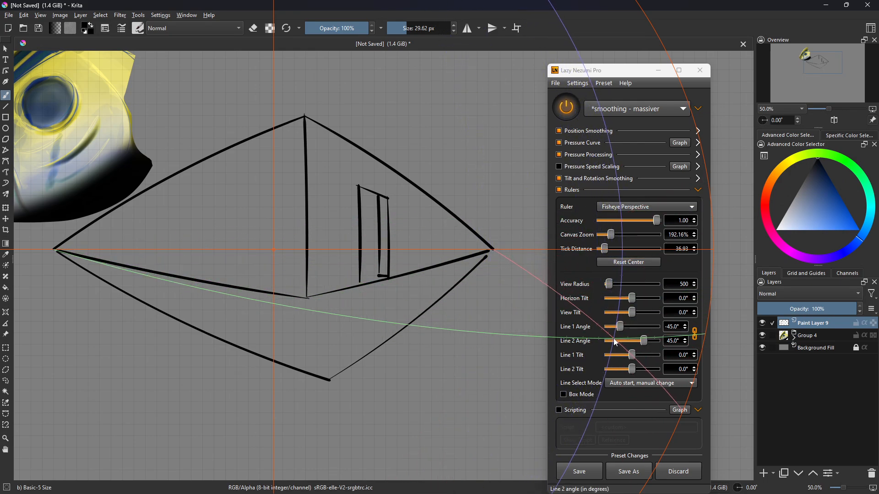
# - Switch the ruler type to Linear Perspective, reset its center and place it beside the curved room's back vertical edge
pyautogui.click(624, 207)
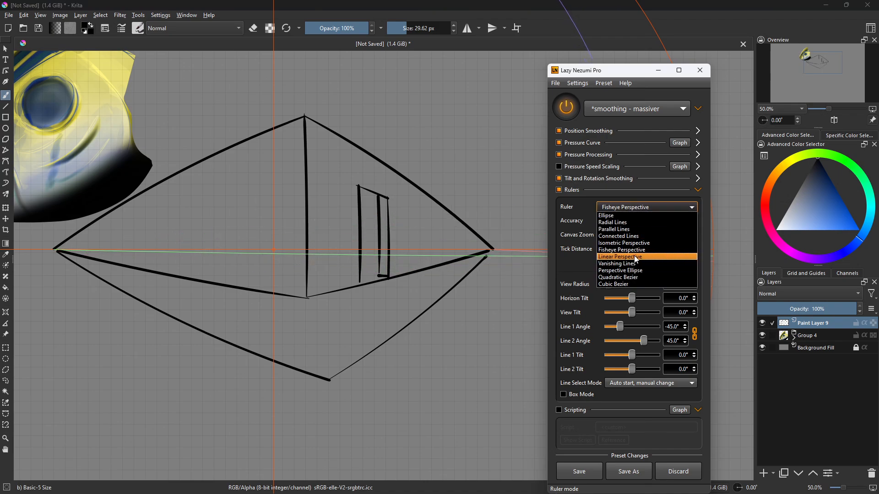
pyautogui.click(636, 259)
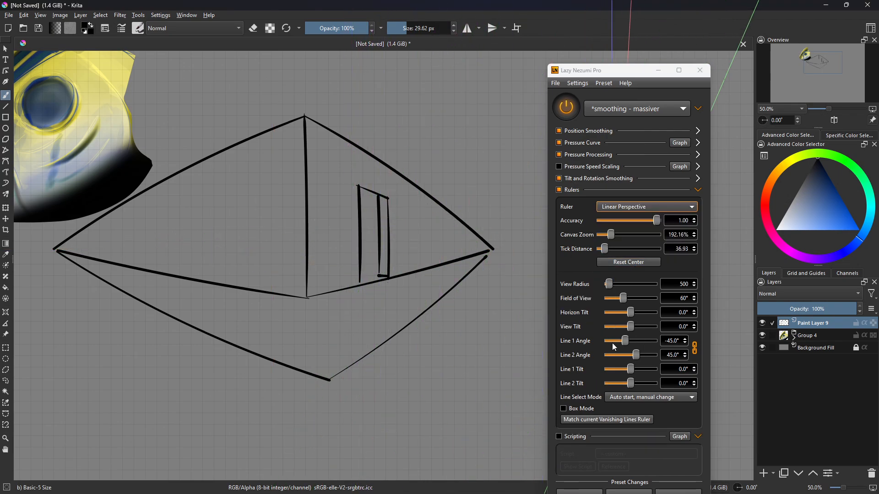
pyautogui.click(628, 262)
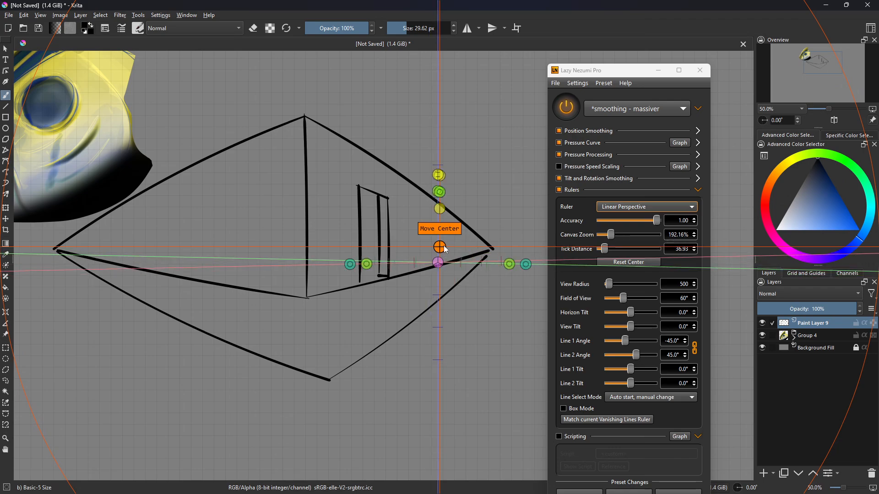
pyautogui.moveTo(444, 245); pyautogui.dragTo(296, 257)
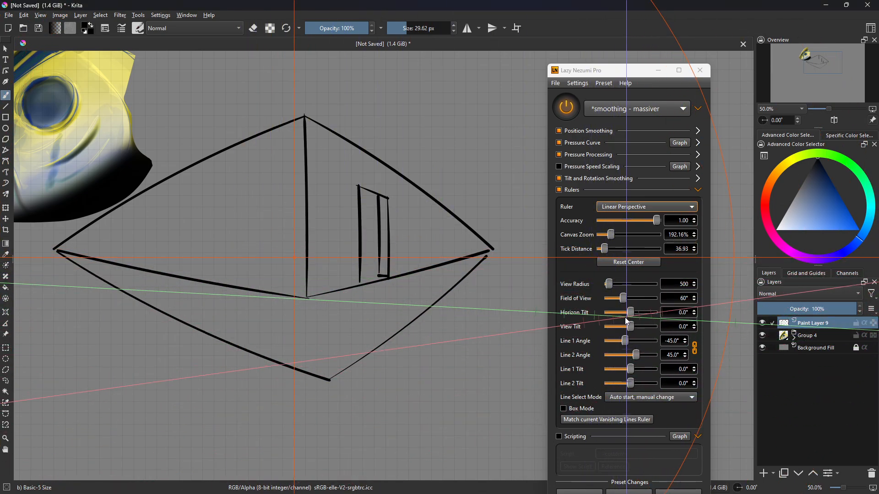
# - Tilt the ruler's horizon to -3.7° and its view to -2.1°, and undo the last two strokes inside the door frame
pyautogui.moveTo(631, 314)
pyautogui.mouseDown()
pyautogui.moveTo(630, 322)
pyautogui.moveTo(641, 317)
pyautogui.moveTo(625, 323)
pyautogui.mouseUp()
pyautogui.hotkey('ctrl', 'z')
pyautogui.hotkey('ctrl', 'z')
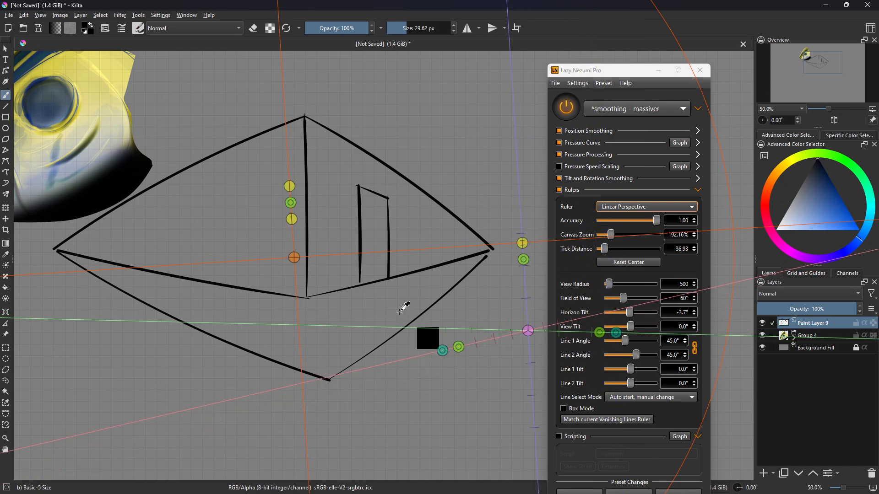
pyautogui.moveTo(525, 260); pyautogui.dragTo(520, 256)
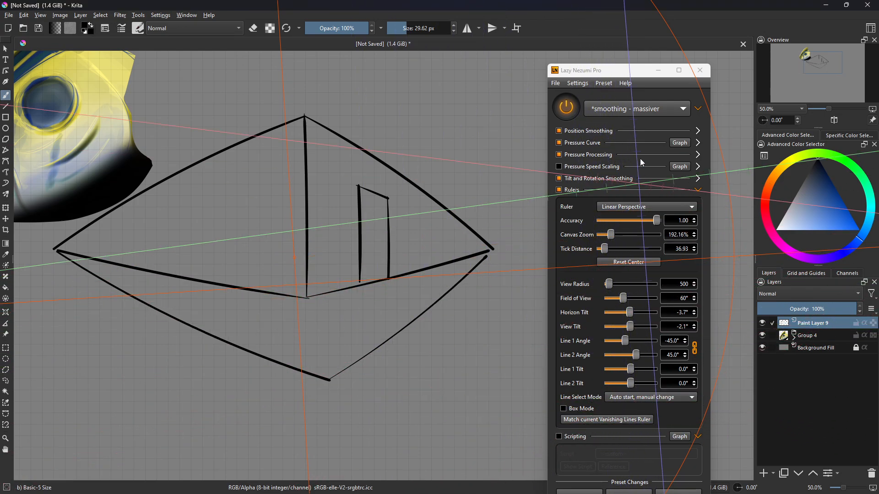
# - Move the Lazy Nezumi Pro window higher to expose all its settings and set the ruler's Horizon Tilt to 0°
pyautogui.moveTo(639, 70); pyautogui.dragTo(644, 32)
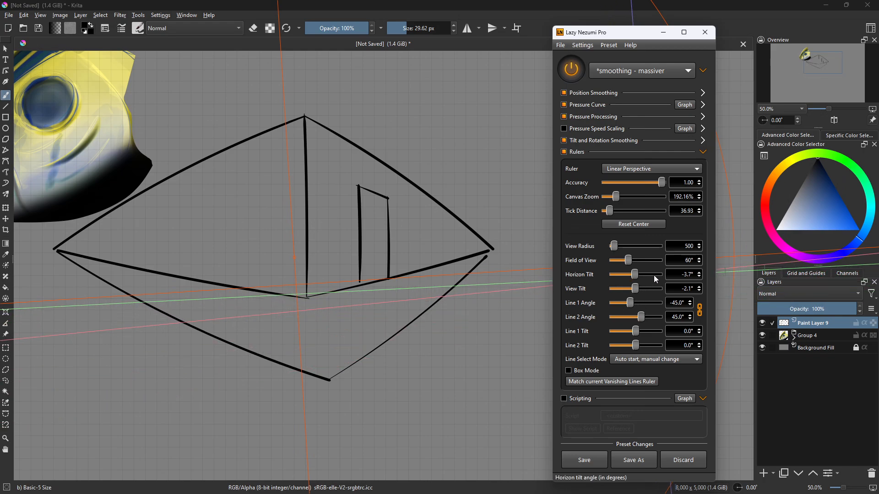
pyautogui.moveTo(680, 276); pyautogui.dragTo(677, 297)
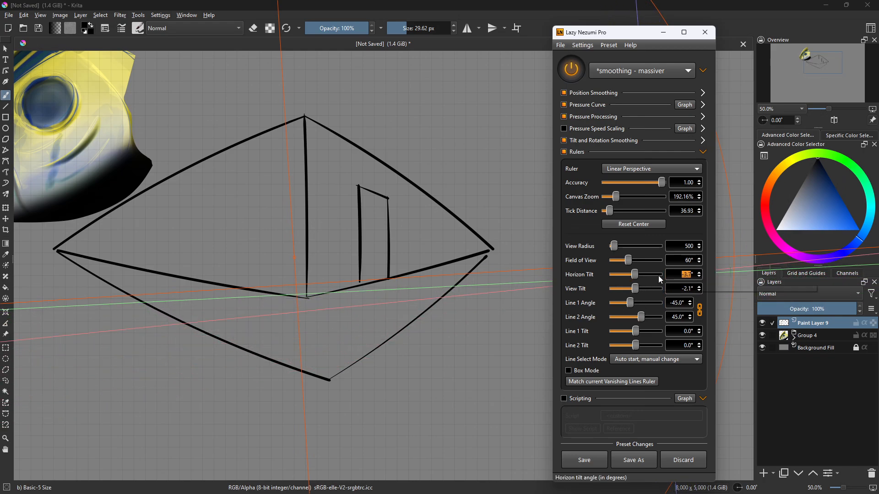
pyautogui.write('0')
pyautogui.press('Return')
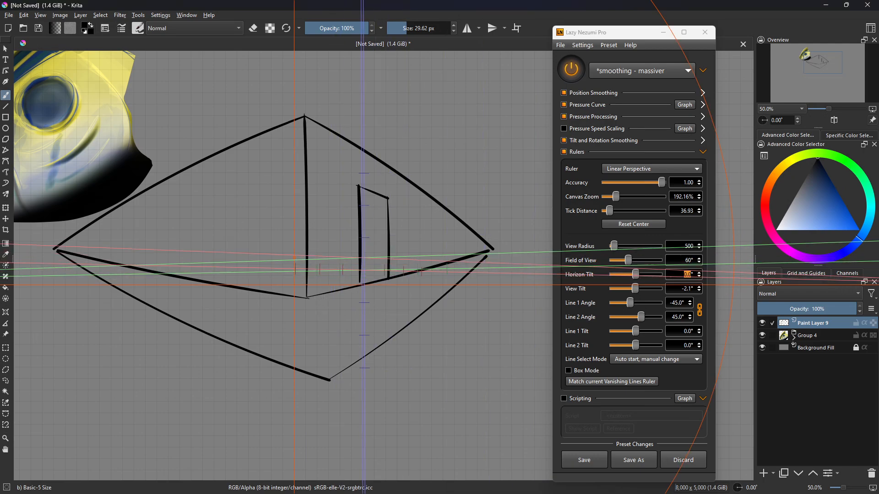
pyautogui.click(624, 75)
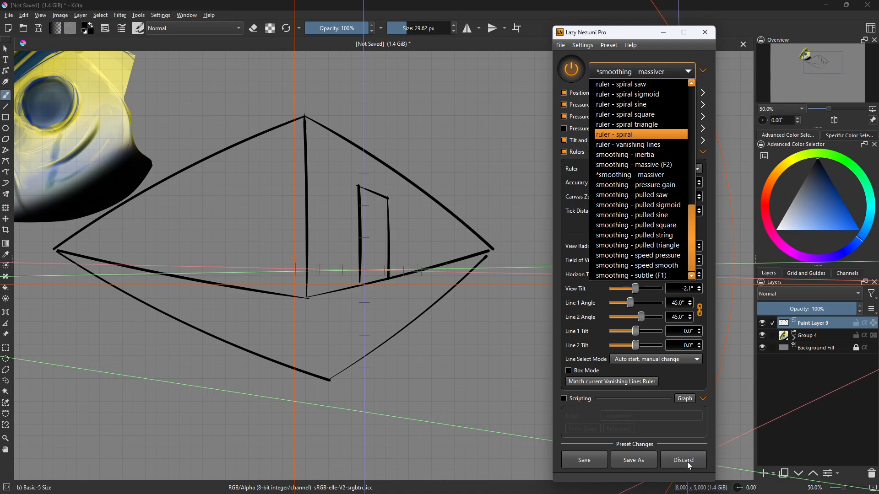
pyautogui.click(687, 338)
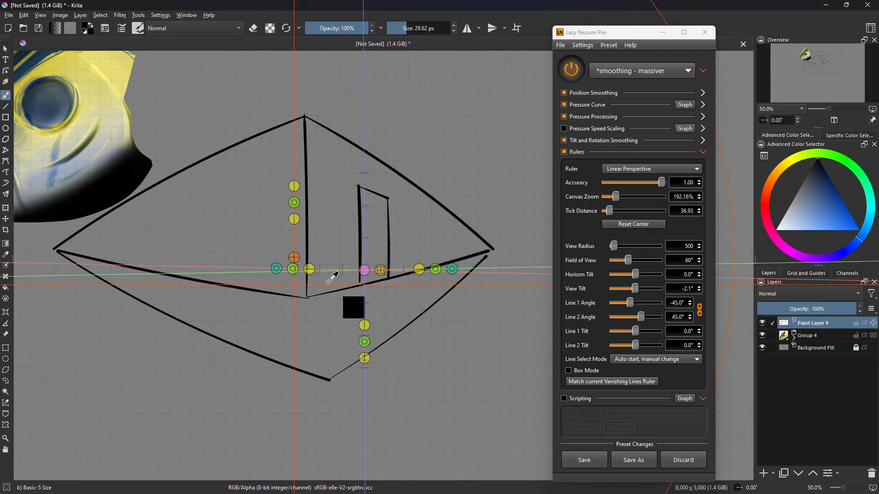
# - Place the ruler's perspective grid over the right-hand wall and draw two long crossing perspective lines below the curved room
pyautogui.click(383, 270)
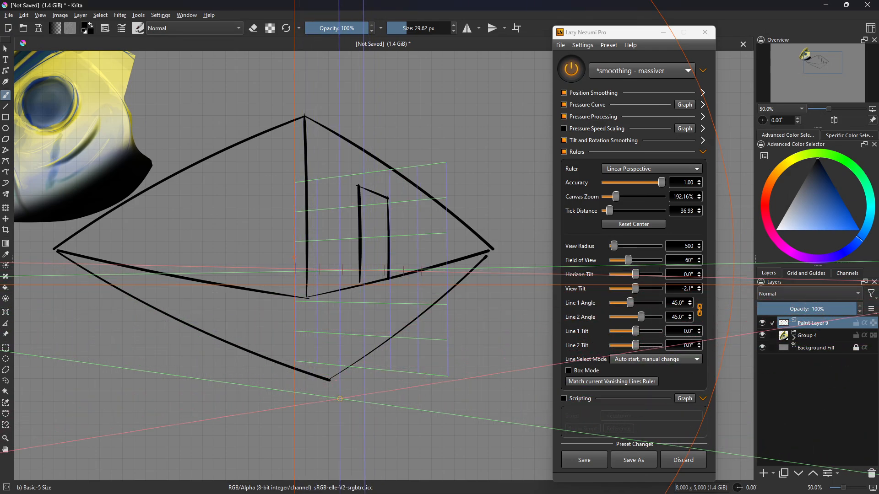
pyautogui.moveTo(406, 411); pyautogui.dragTo(534, 426)
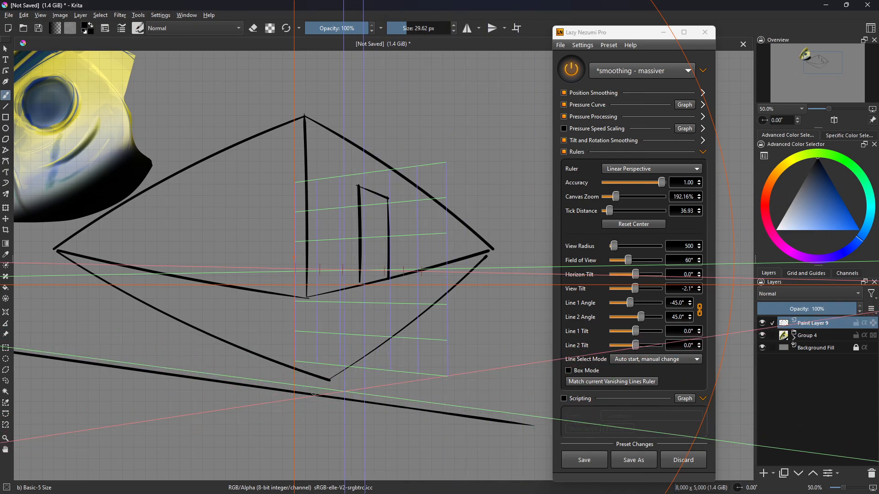
pyautogui.moveTo(324, 401); pyautogui.dragTo(572, 361)
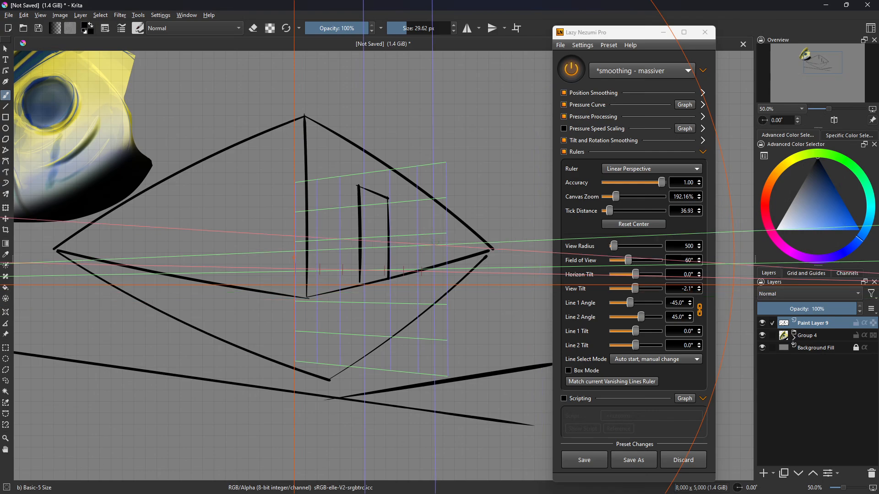
# - Review the "Spacebar pan offsets ruler centers" option and pan the canvas back and forth to check how the ruler follows
pyautogui.click(581, 45)
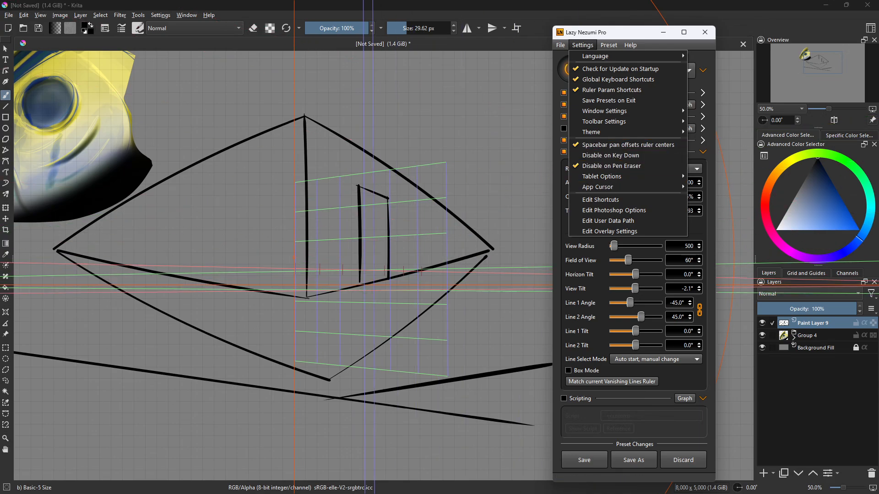
pyautogui.click(373, 296)
pyautogui.click(582, 45)
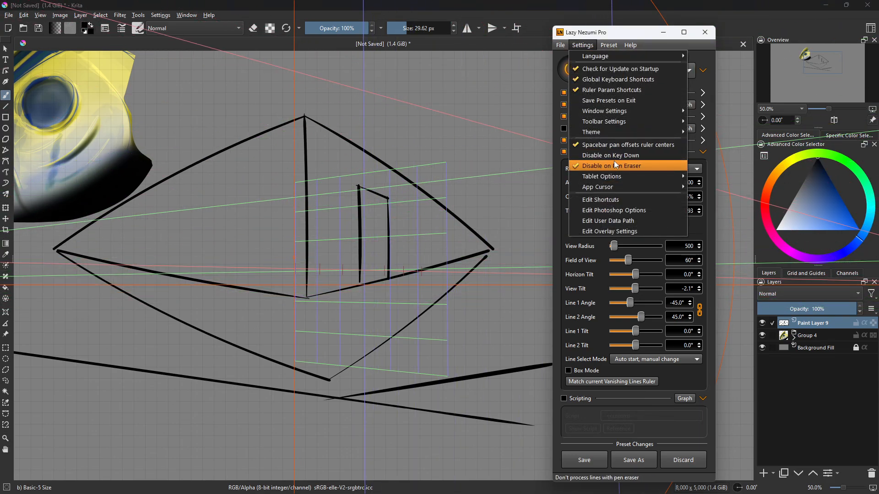
pyautogui.click(350, 293)
pyautogui.press('space')
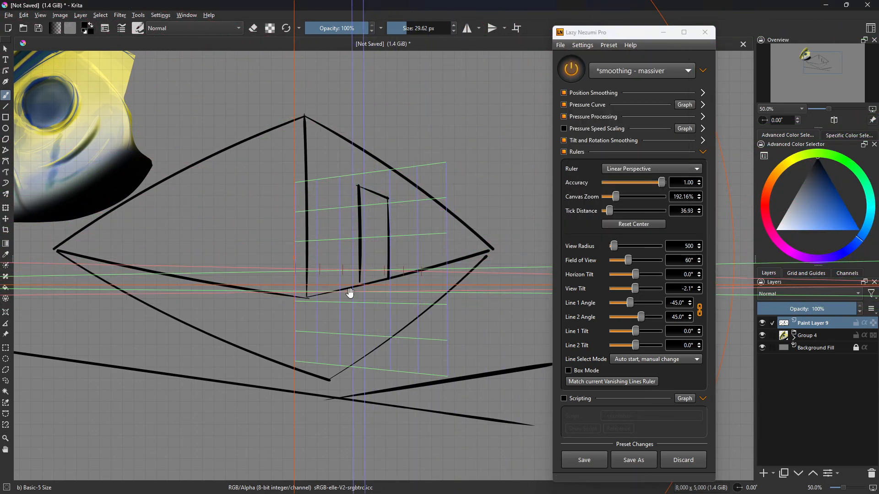
pyautogui.moveTo(311, 311); pyautogui.dragTo(504, 264)
pyautogui.moveTo(93, 292); pyautogui.dragTo(314, 294)
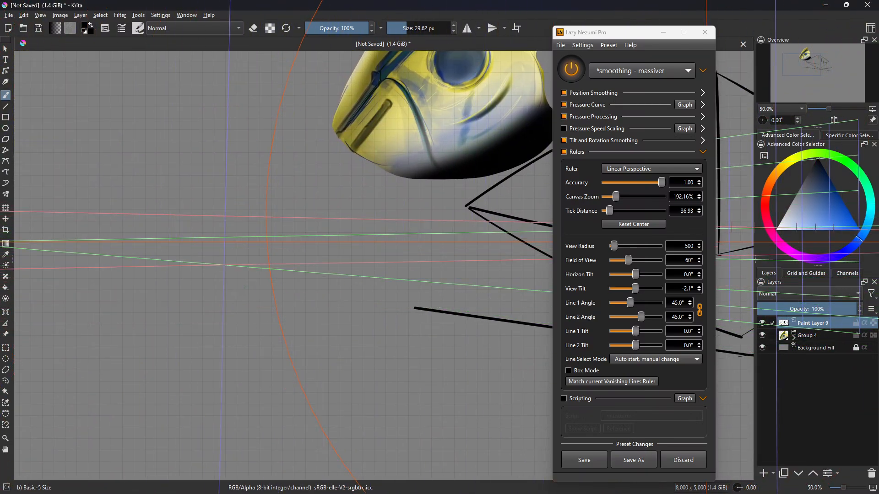
pyautogui.press('space')
pyautogui.moveTo(441, 302); pyautogui.dragTo(139, 295)
pyautogui.moveTo(485, 262); pyautogui.dragTo(241, 285)
pyautogui.moveTo(383, 296); pyautogui.dragTo(445, 306)
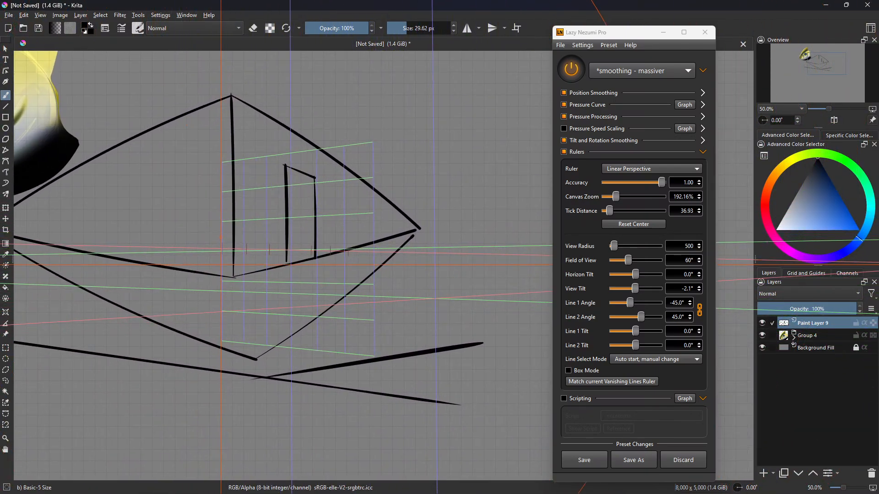
# - Rotate the ruler's perspective lines to -64.6° and 25.4° and set its View Tilt to -19.1° using the on-canvas handles
pyautogui.press('ctrl')
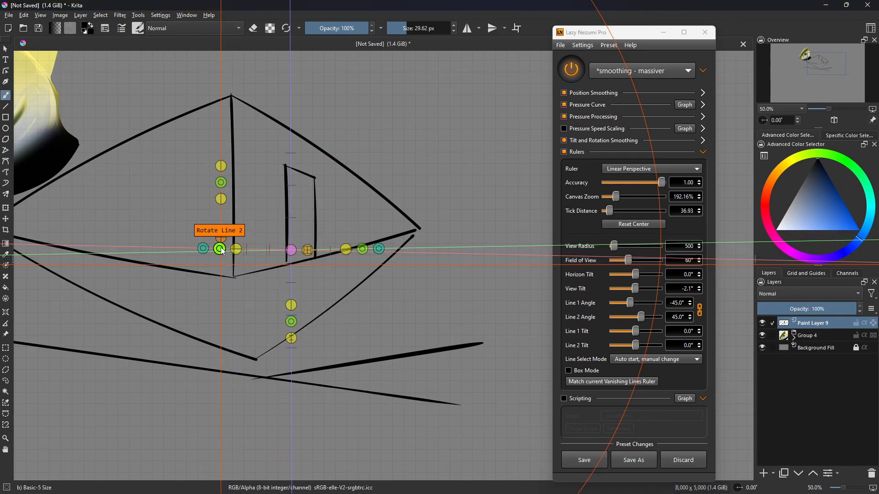
pyautogui.moveTo(222, 251)
pyautogui.mouseDown()
pyautogui.moveTo(224, 235)
pyautogui.moveTo(212, 258)
pyautogui.mouseUp()
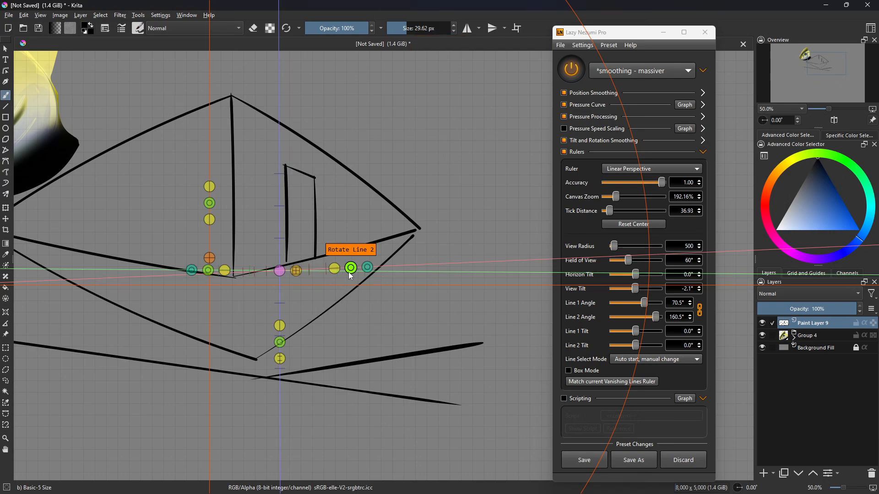
pyautogui.moveTo(349, 273); pyautogui.dragTo(351, 275)
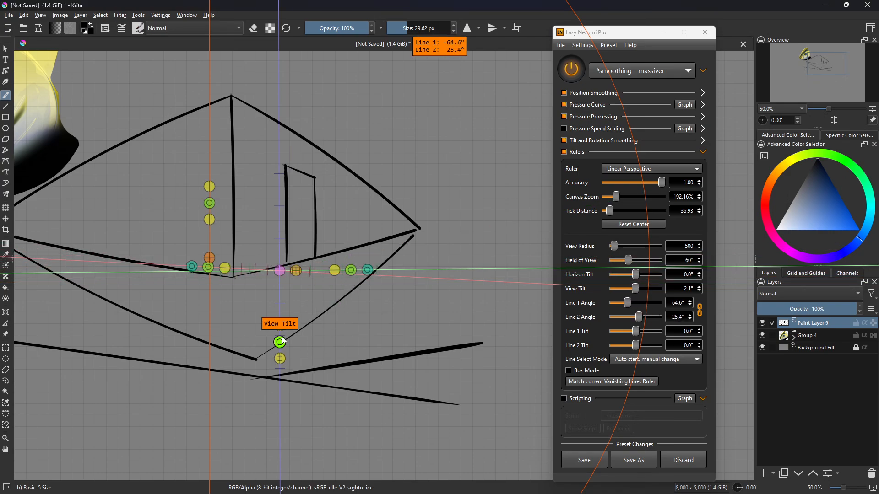
pyautogui.moveTo(284, 342)
pyautogui.mouseDown()
pyautogui.moveTo(291, 337)
pyautogui.moveTo(281, 341)
pyautogui.mouseUp()
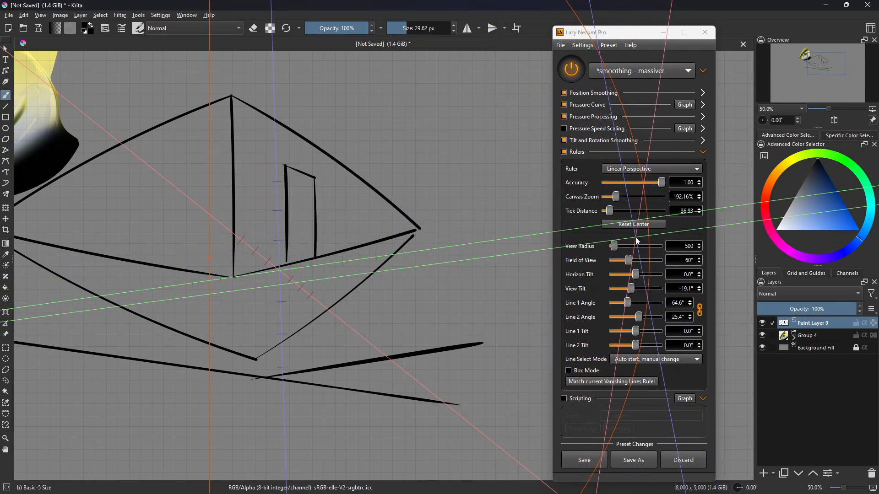
# - Reset the linear perspective ruler's center and switch the ruler type to Vanishing Lines
pyautogui.click(637, 227)
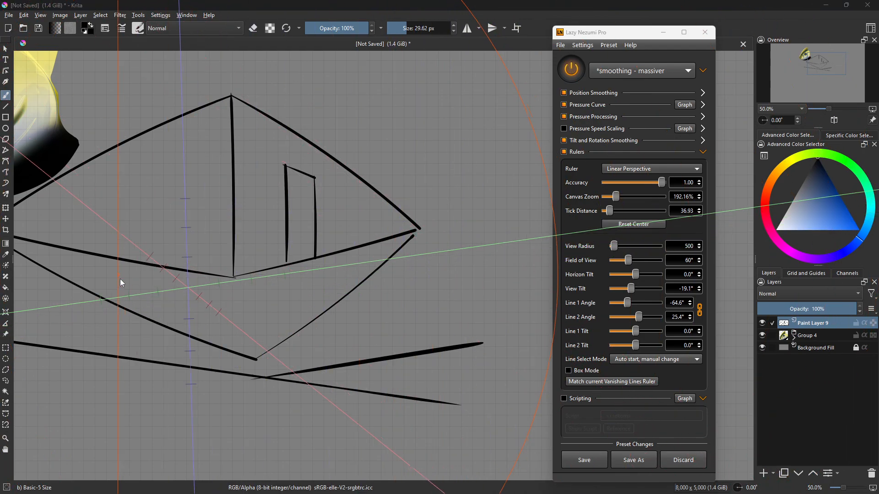
pyautogui.click(635, 169)
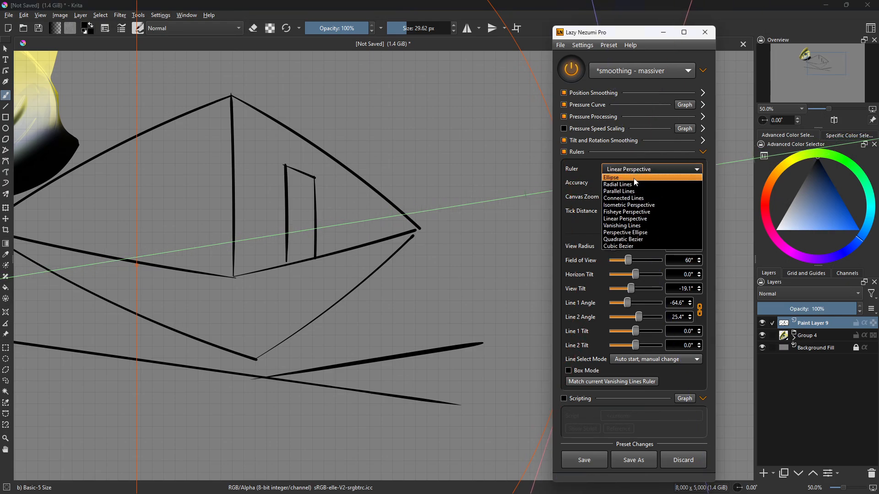
pyautogui.click(635, 226)
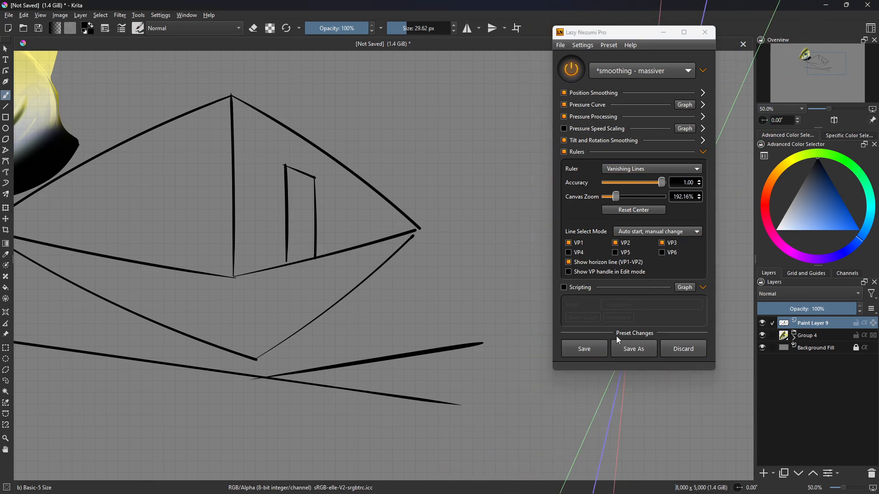
# - Show the vanishing lines ruler's edit handles and move the lines' meeting point from the door frame toward the room's right corner
pyautogui.hotkey('alt', 'shift')
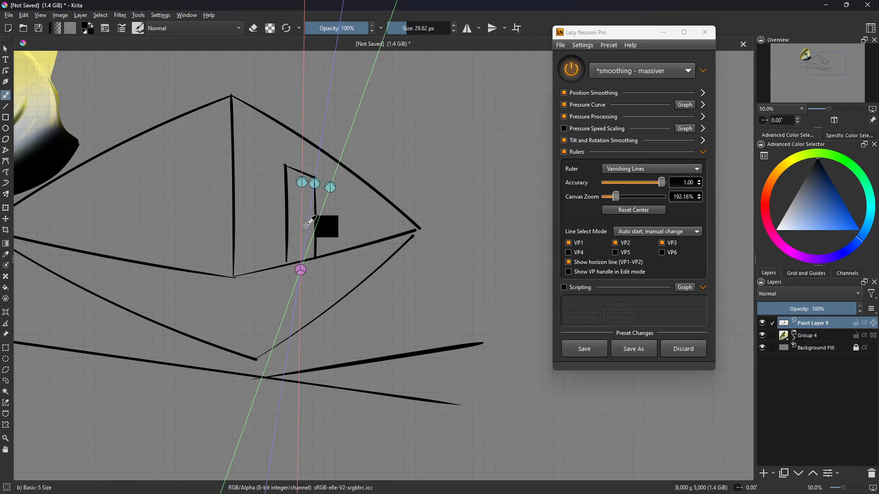
pyautogui.click(302, 271)
pyautogui.moveTo(301, 273); pyautogui.dragTo(306, 270)
pyautogui.click(305, 266)
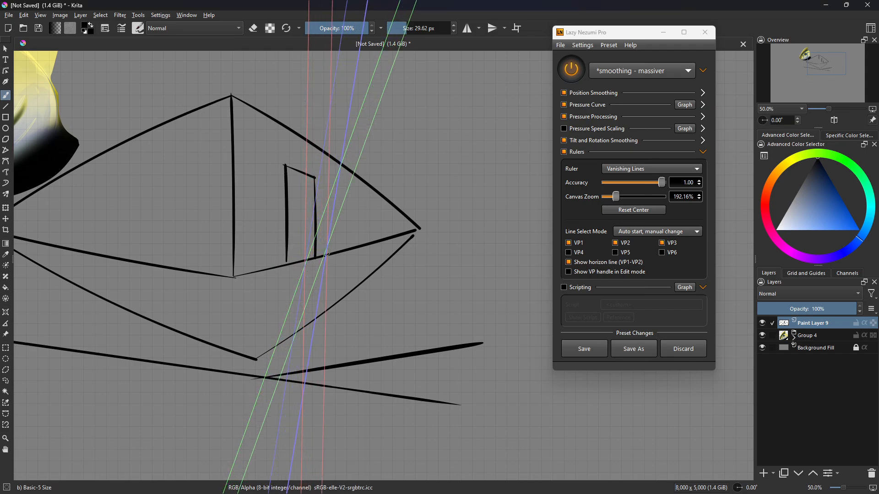
pyautogui.click(304, 266)
pyautogui.moveTo(304, 266); pyautogui.dragTo(373, 259)
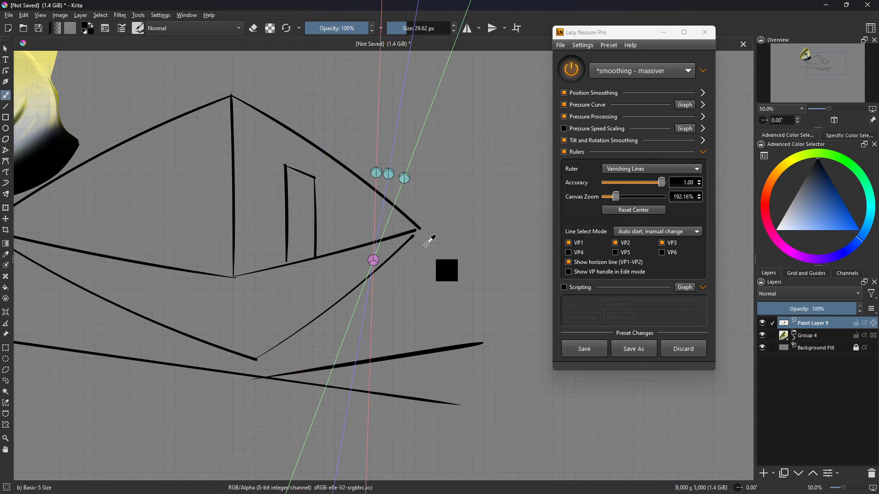
# - Reset the vanishing lines ruler's center and show its edit handles over the empty canvas beside the room sketch
pyautogui.hotkey('ctrl', 'e')
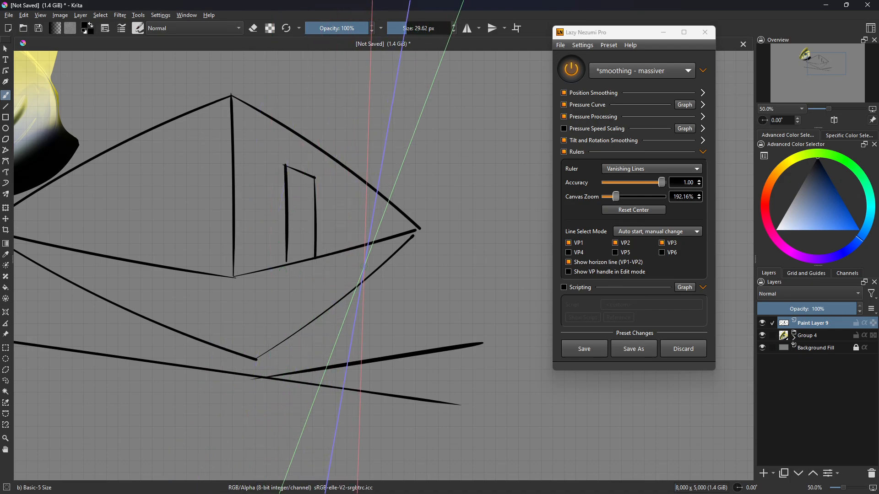
pyautogui.hotkey('ctrl', 'e')
pyautogui.hotkey('ctrl', 'e')
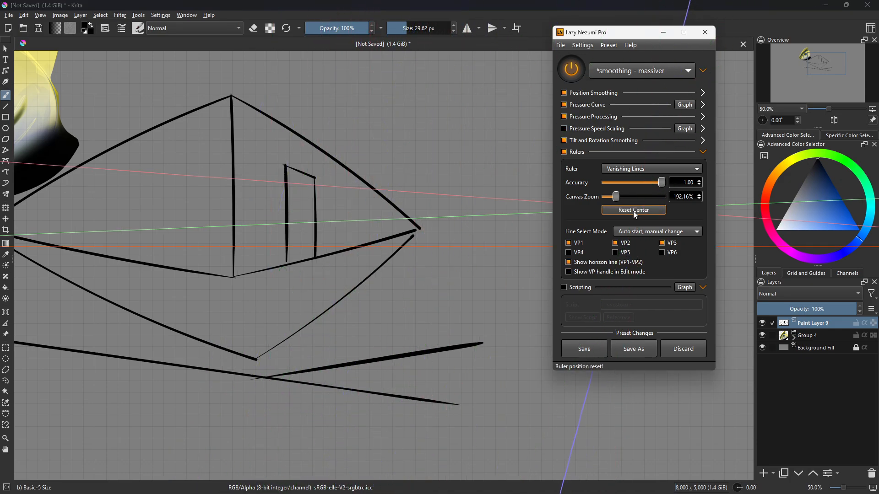
pyautogui.moveTo(498, 279); pyautogui.dragTo(353, 294)
pyautogui.hotkey('ctrl', 'e')
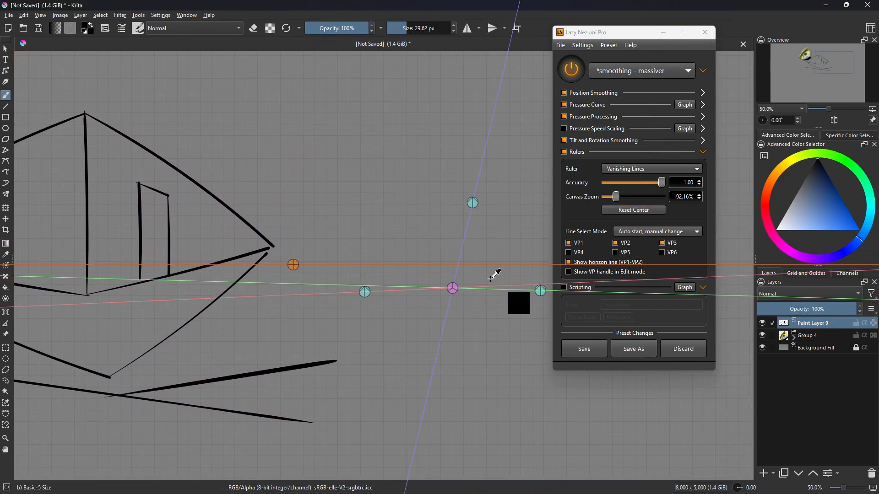
# - Raise the vanishing lines ruler's horizon line slightly with its on-canvas handle, toggling the edit handles off and on to check the guides
pyautogui.hotkey('ctrl', 'e')
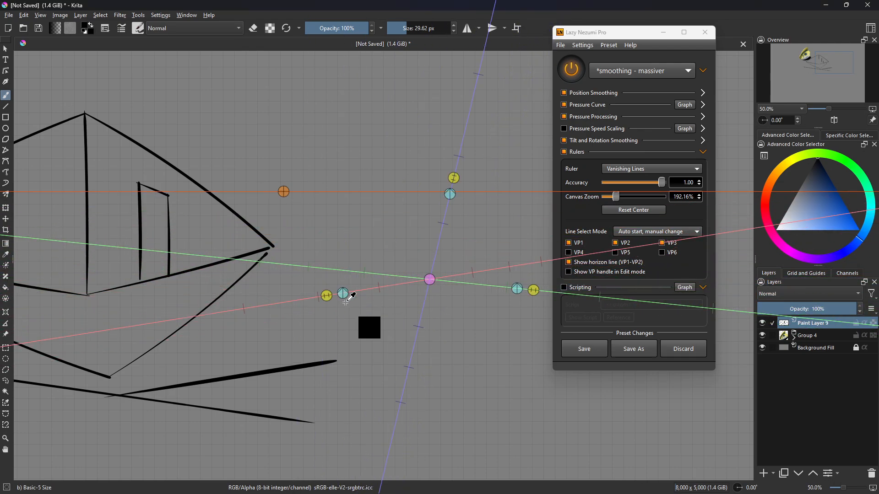
pyautogui.hotkey('ctrl', 'e')
pyautogui.moveTo(351, 307)
pyautogui.mouseDown()
pyautogui.moveTo(459, 296)
pyautogui.moveTo(364, 305)
pyautogui.mouseUp()
pyautogui.hotkey('ctrl', 'e')
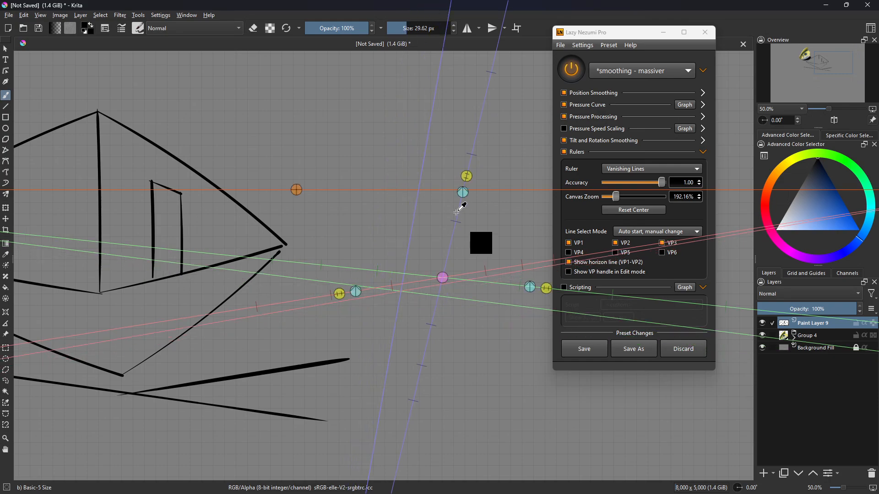
pyautogui.moveTo(296, 189)
pyautogui.mouseDown()
pyautogui.moveTo(286, 196)
pyautogui.moveTo(307, 175)
pyautogui.moveTo(308, 184)
pyautogui.mouseUp()
pyautogui.hotkey('ctrl', 'e')
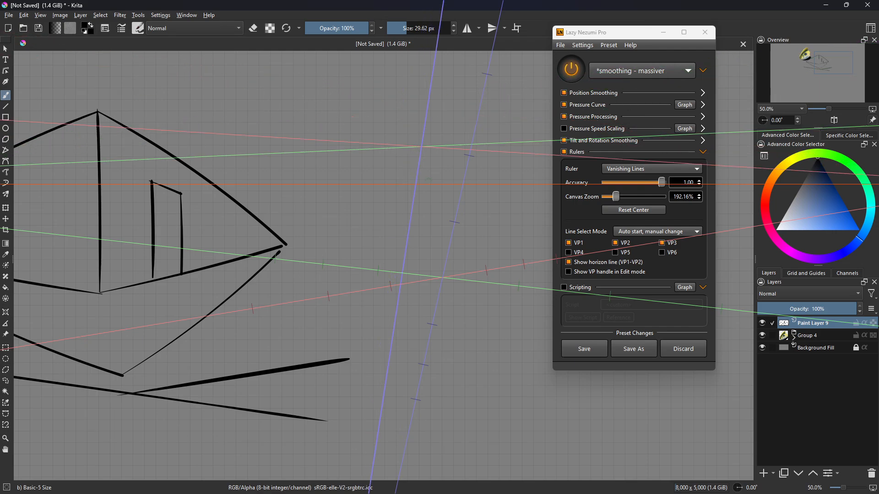
pyautogui.hotkey('ctrl', 'e')
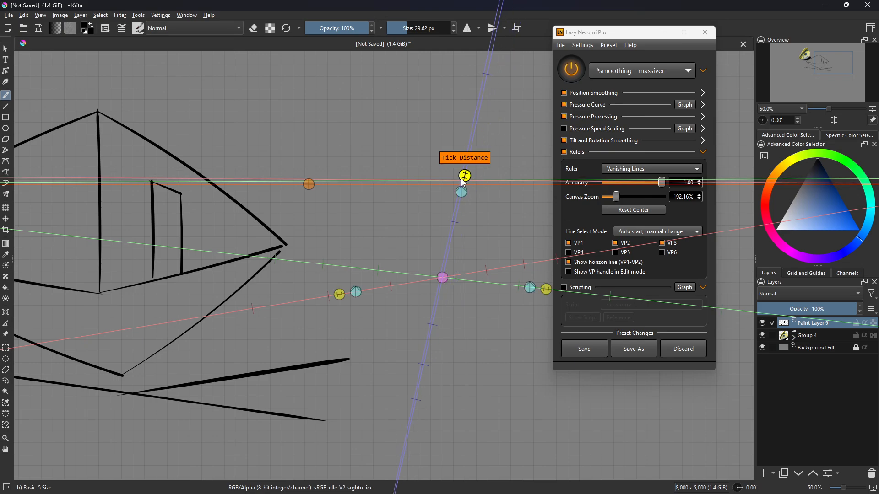
# - Open the VP3 setup of the vanishing lines ruler, cycle through the VP1, VP2 and VP3 setups, and exit
pyautogui.click(462, 193)
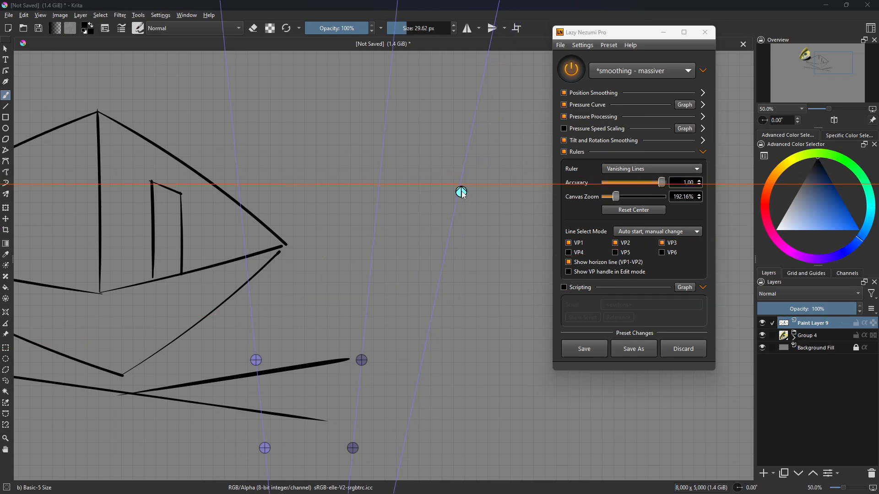
pyautogui.click(462, 193)
pyautogui.click(462, 193)
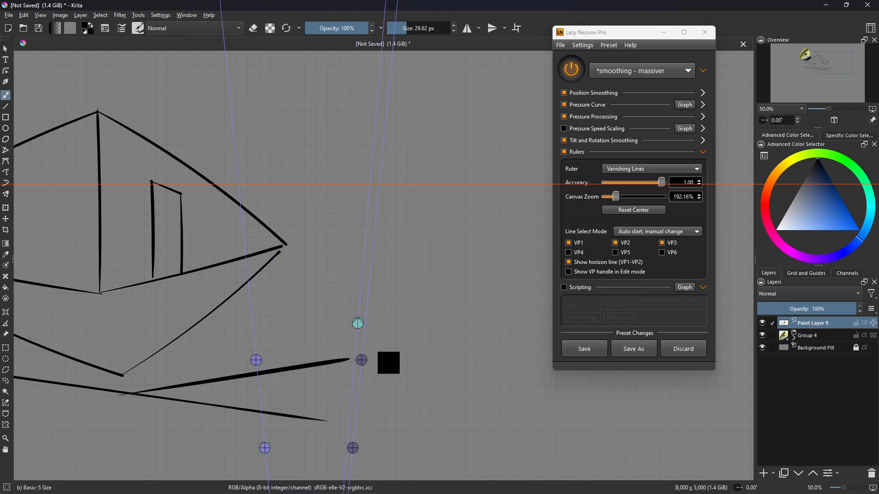
pyautogui.press('Tab')
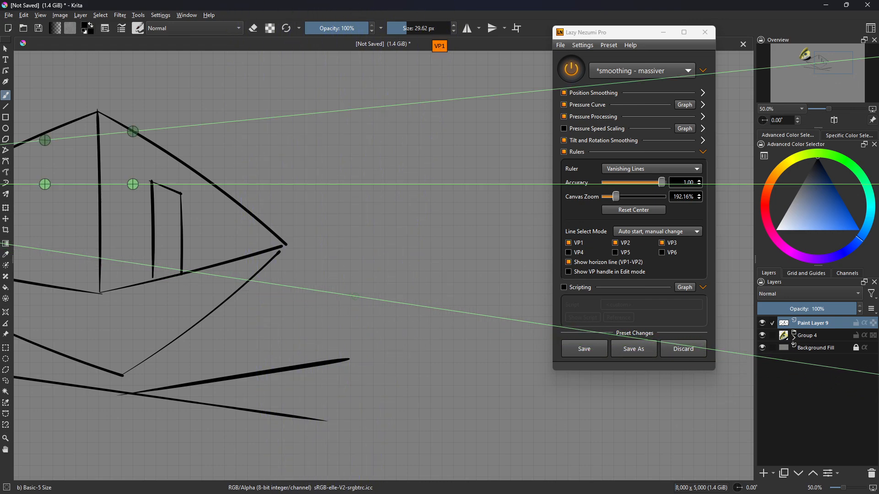
pyautogui.press('Tab')
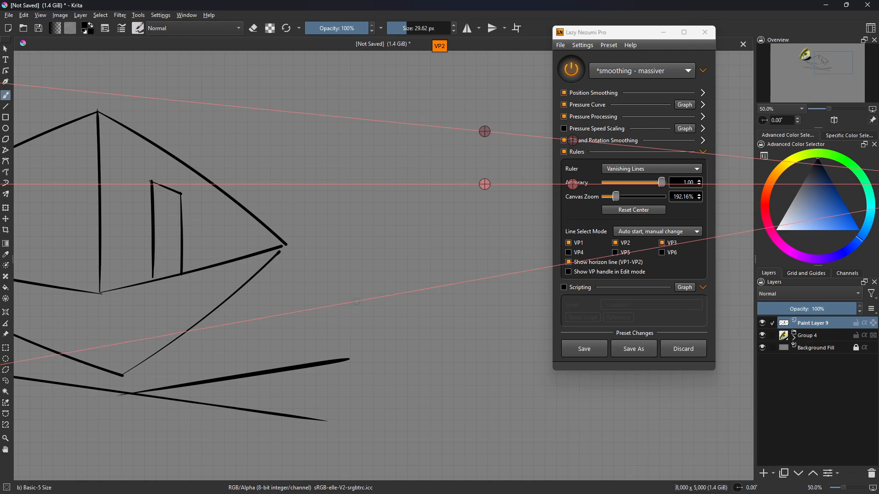
pyautogui.press('Tab')
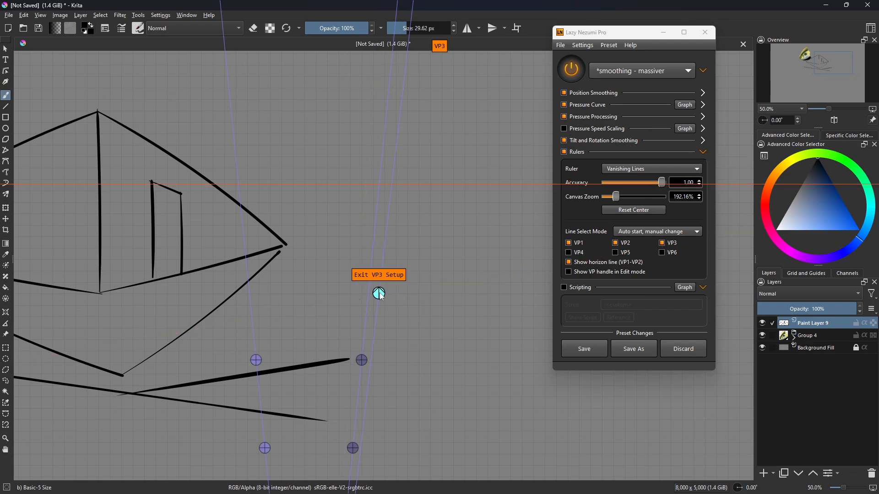
pyautogui.click(379, 293)
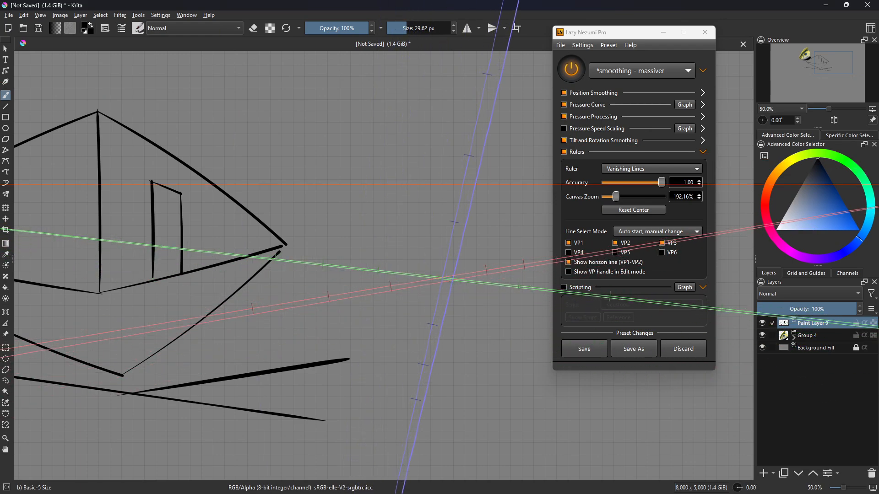
# - Draw two long strokes snapped to VP1 and three upright strokes snapped to VP3 beside the room sketch
pyautogui.moveTo(414, 306); pyautogui.dragTo(436, 225)
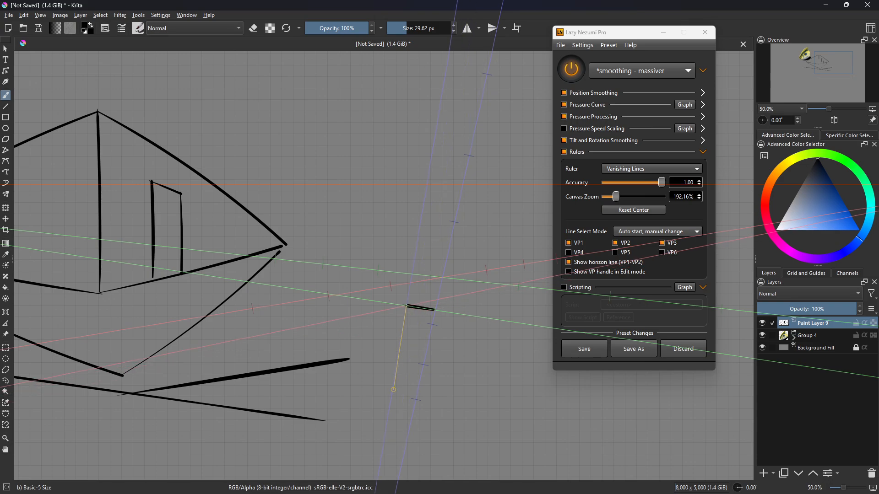
pyautogui.moveTo(393, 390)
pyautogui.mouseDown()
pyautogui.moveTo(274, 290)
pyautogui.moveTo(104, 260)
pyautogui.mouseUp()
pyautogui.moveTo(270, 260)
pyautogui.mouseDown()
pyautogui.moveTo(238, 256)
pyautogui.moveTo(385, 289)
pyautogui.moveTo(442, 279)
pyautogui.moveTo(447, 190)
pyautogui.moveTo(422, 378)
pyautogui.mouseUp()
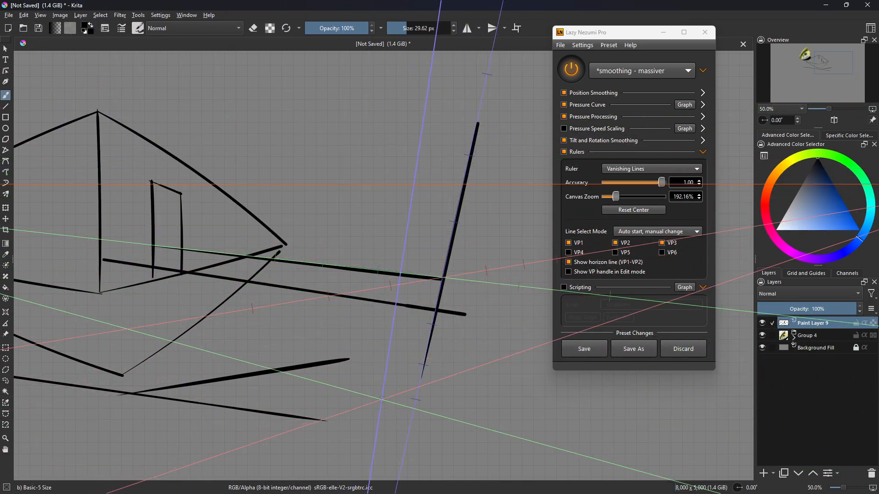
pyautogui.moveTo(381, 400)
pyautogui.mouseDown()
pyautogui.moveTo(400, 149)
pyautogui.moveTo(419, 145)
pyautogui.mouseUp()
pyautogui.moveTo(444, 425); pyautogui.dragTo(514, 184)
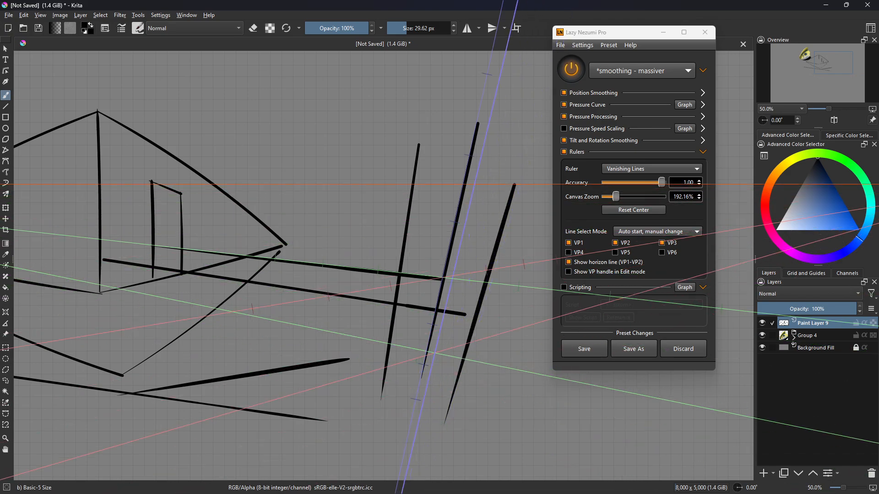
# - Enable the additional vanishing points VP4, VP5 and VP6 on the vanishing lines ruler
pyautogui.moveTo(363, 354)
pyautogui.mouseDown()
pyautogui.moveTo(474, 359)
pyautogui.moveTo(481, 367)
pyautogui.mouseUp()
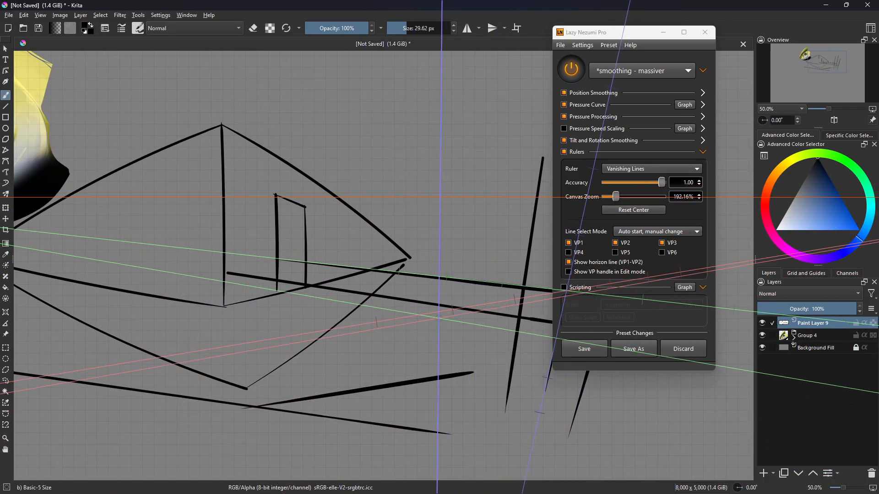
pyautogui.click(573, 254)
pyautogui.click(619, 253)
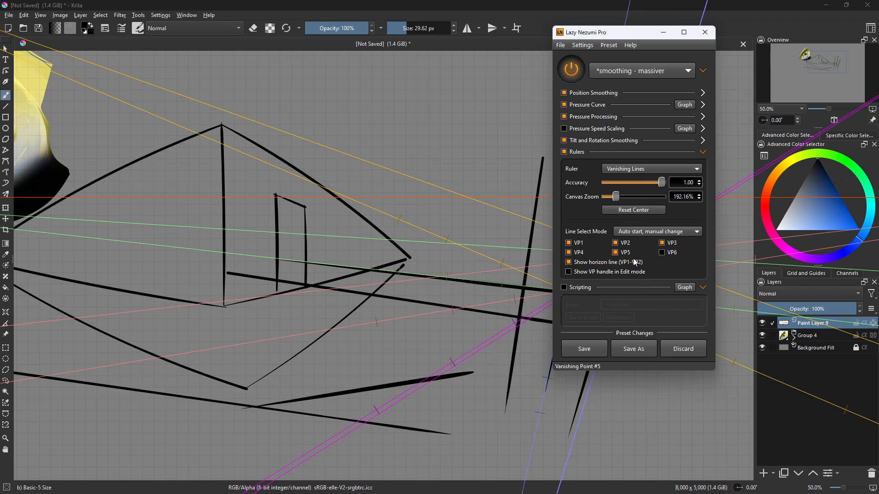
pyautogui.click(662, 253)
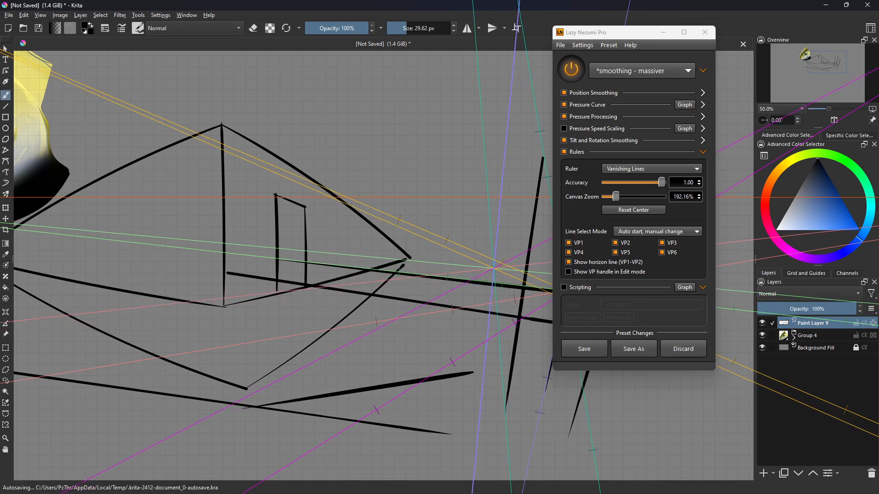
# - Switch the ruler type to Perspective Ellipse and reset its center over the empty canvas above the room sketch
pyautogui.click(633, 169)
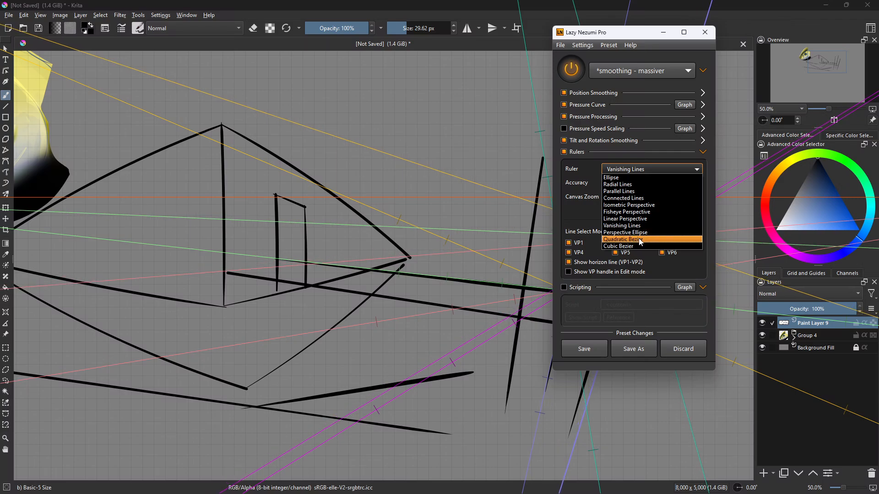
pyautogui.click(636, 227)
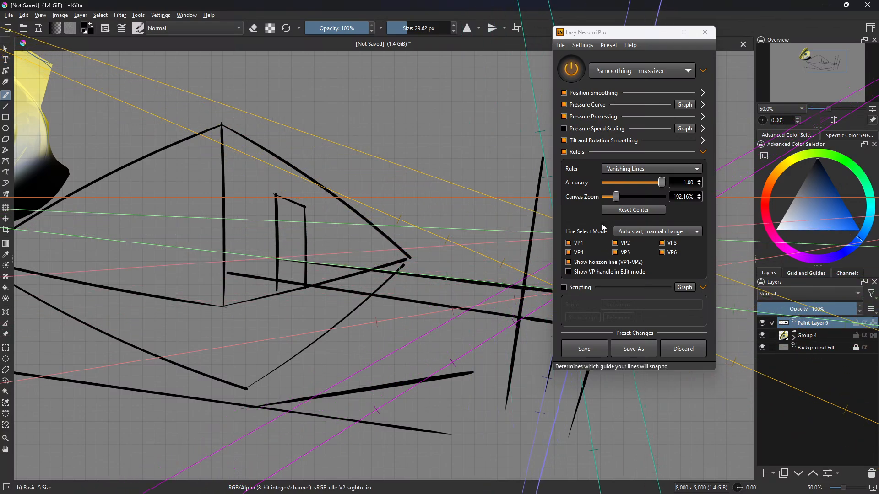
pyautogui.click(634, 169)
pyautogui.click(634, 238)
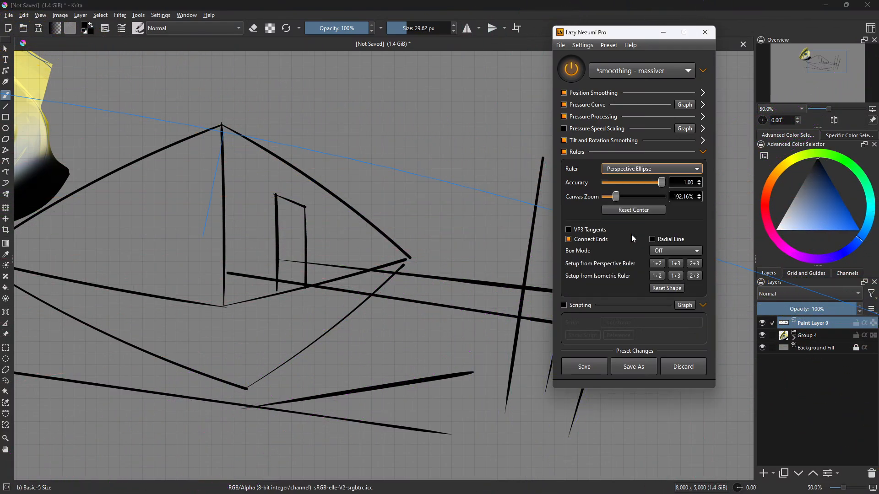
pyautogui.moveTo(462, 245); pyautogui.dragTo(357, 360)
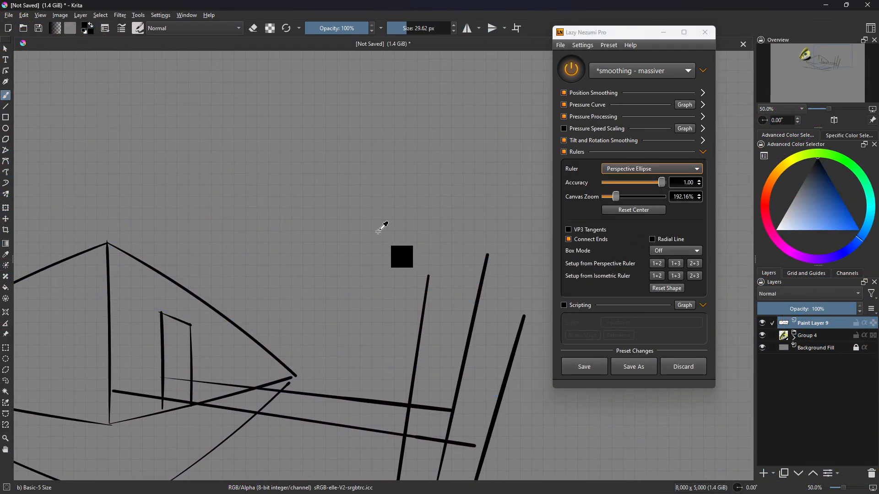
pyautogui.click(630, 212)
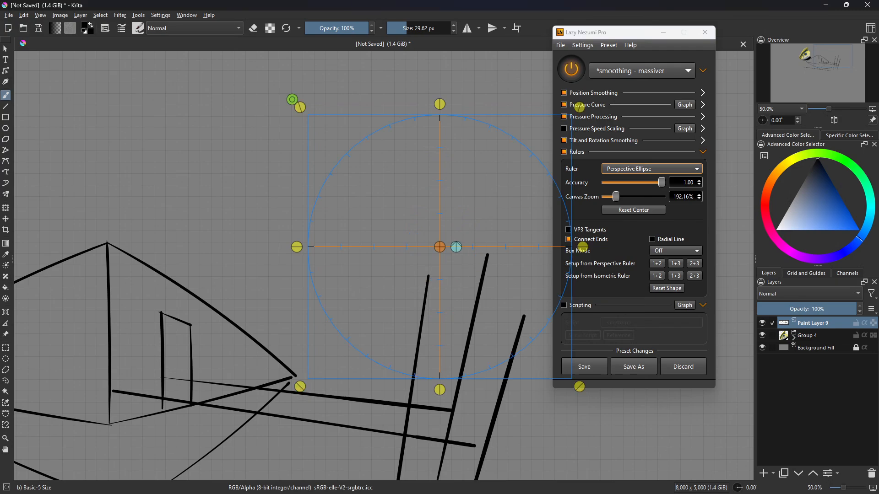
# - Reposition the perspective ellipse and move its four quad corners inward to form a smaller, skewed perspective shape
pyautogui.moveTo(348, 196); pyautogui.dragTo(342, 196)
pyautogui.moveTo(411, 213); pyautogui.dragTo(408, 247)
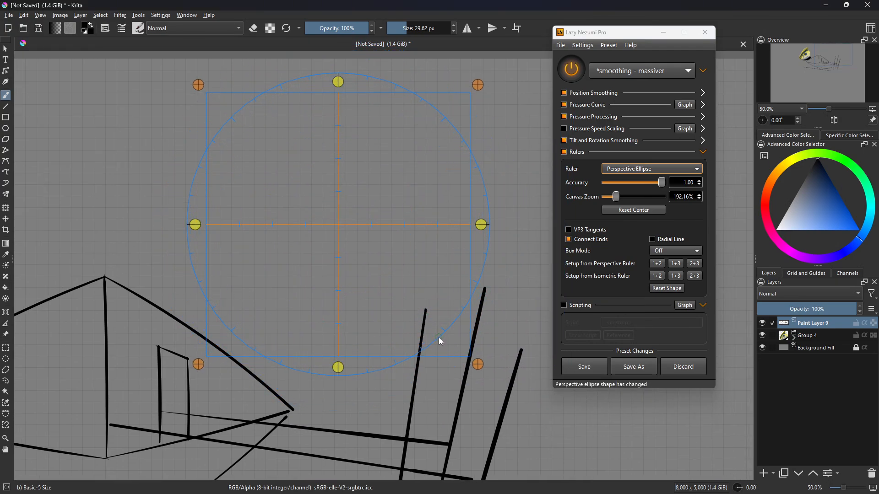
pyautogui.moveTo(477, 365); pyautogui.dragTo(401, 336)
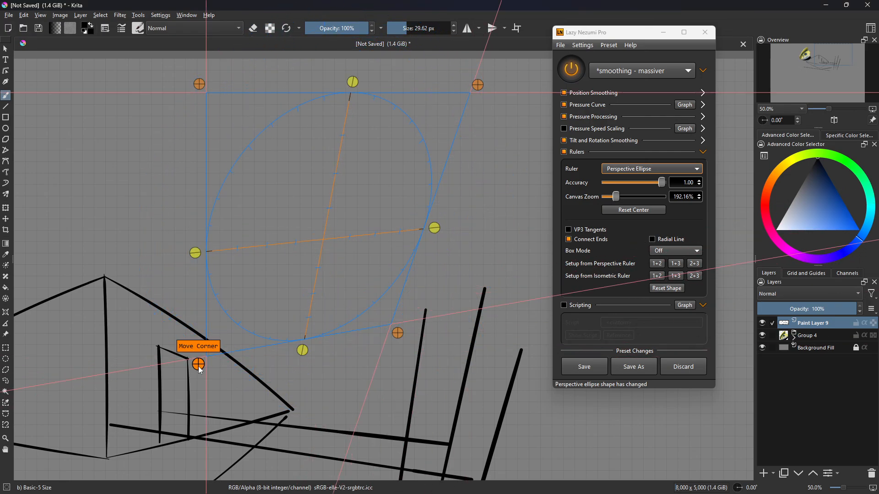
pyautogui.moveTo(199, 367); pyautogui.dragTo(257, 276)
pyautogui.moveTo(199, 84); pyautogui.dragTo(250, 142)
pyautogui.moveTo(479, 86); pyautogui.dragTo(440, 114)
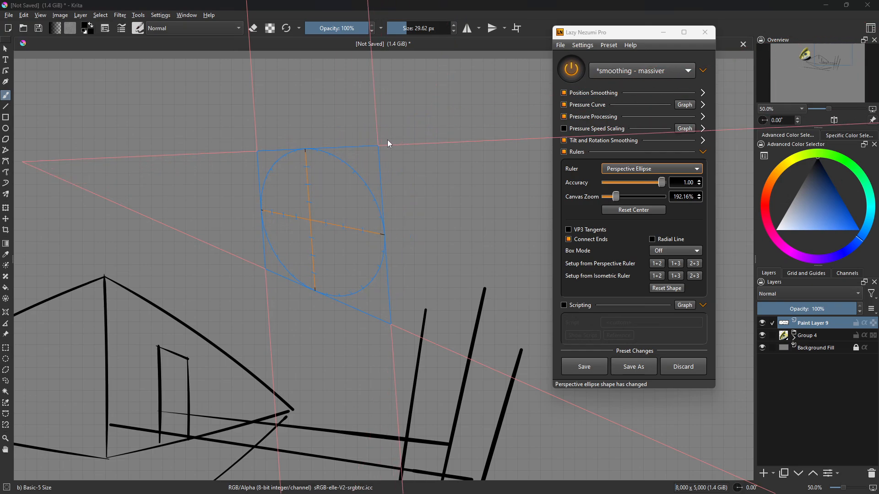
pyautogui.moveTo(387, 140); pyautogui.dragTo(402, 137)
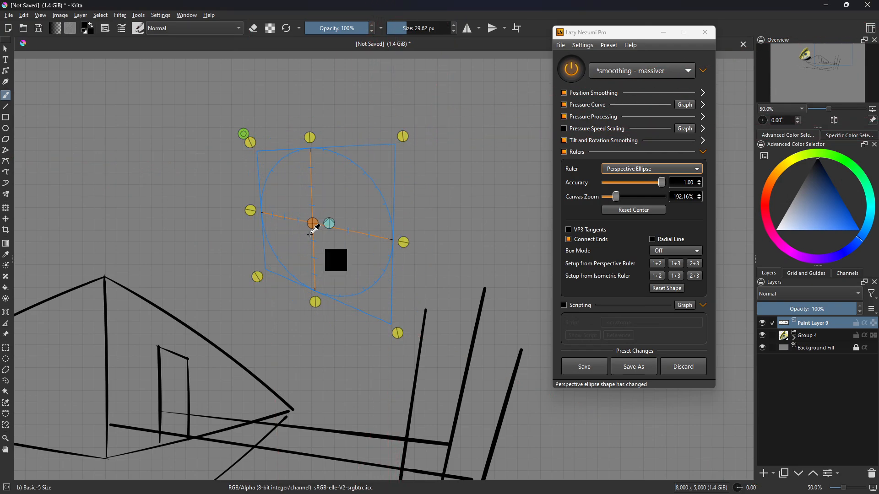
# - Slide the perspective ellipse back and forth along its perspective plane, leaving it above the room's right wall
pyautogui.moveTo(312, 224); pyautogui.dragTo(312, 225)
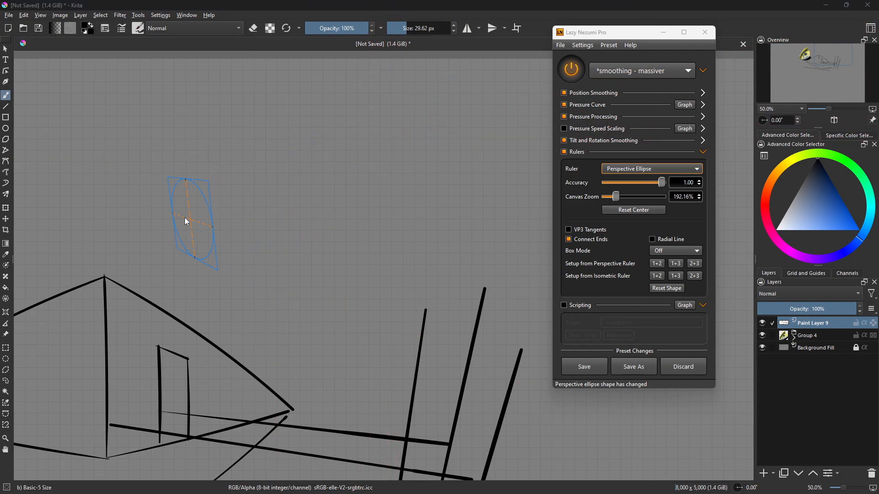
pyautogui.moveTo(231, 226); pyautogui.dragTo(291, 211)
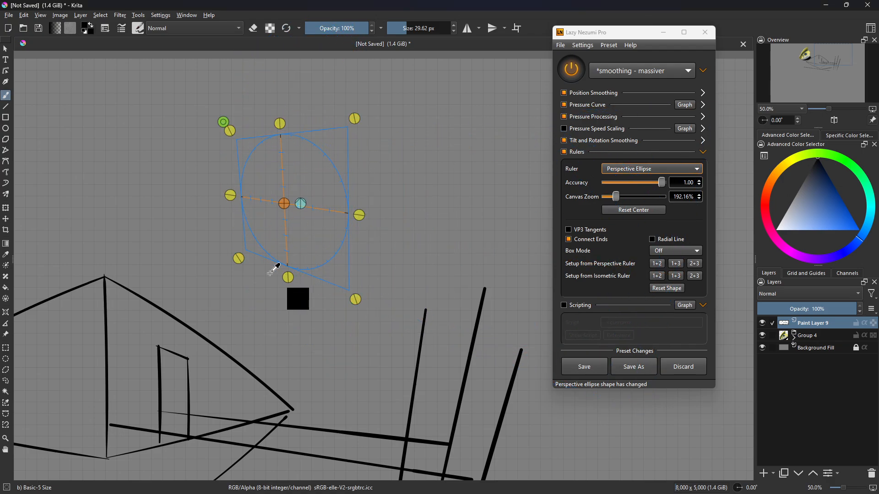
pyautogui.click(239, 259)
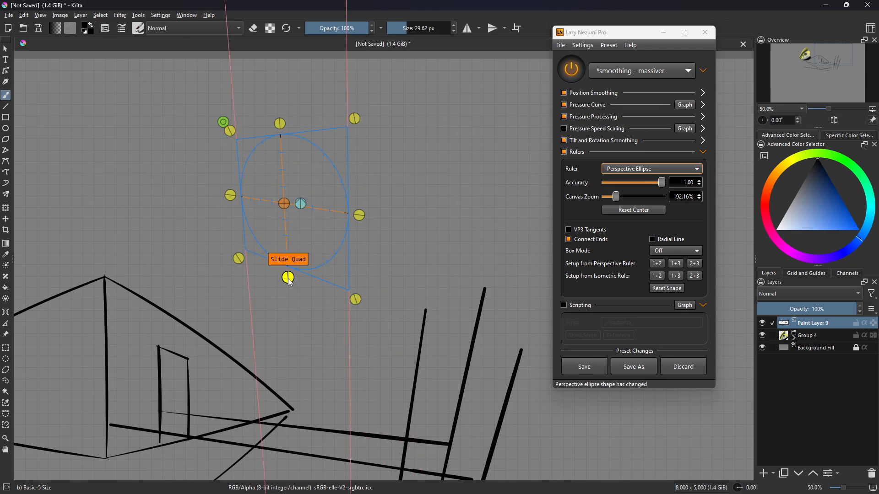
# - Open the perspective ellipse's vanishing point setup, adjust both guide handles so their lines converge right of the ellipse, and exit
pyautogui.keyDown('ctrl'); pyautogui.click(301, 206); pyautogui.keyUp('ctrl')
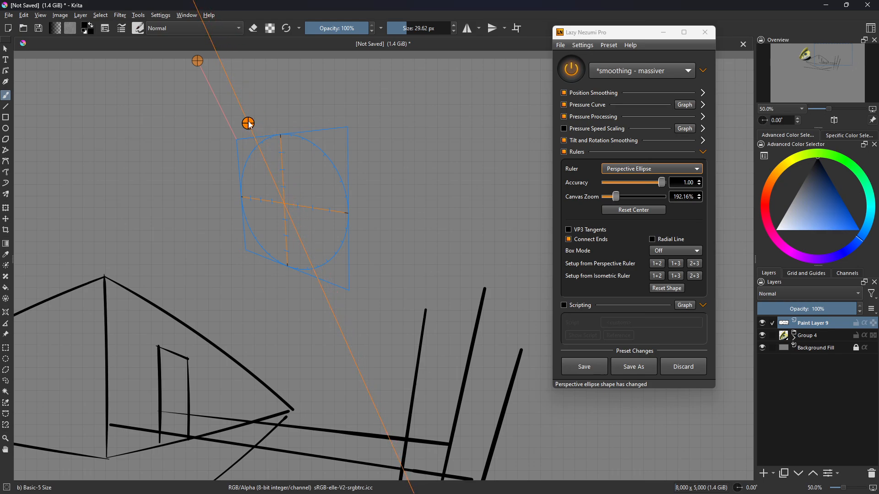
pyautogui.moveTo(251, 126); pyautogui.dragTo(197, 213)
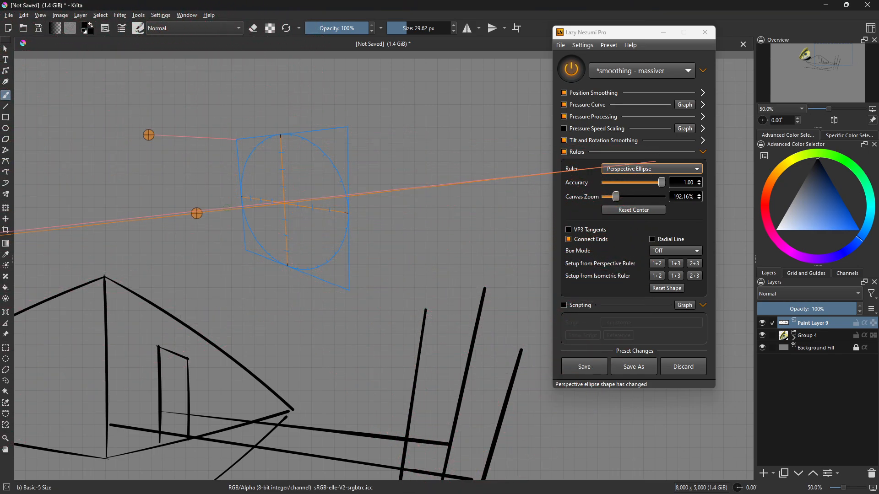
pyautogui.moveTo(149, 136)
pyautogui.mouseDown()
pyautogui.moveTo(156, 138)
pyautogui.moveTo(157, 124)
pyautogui.moveTo(149, 127)
pyautogui.mouseUp()
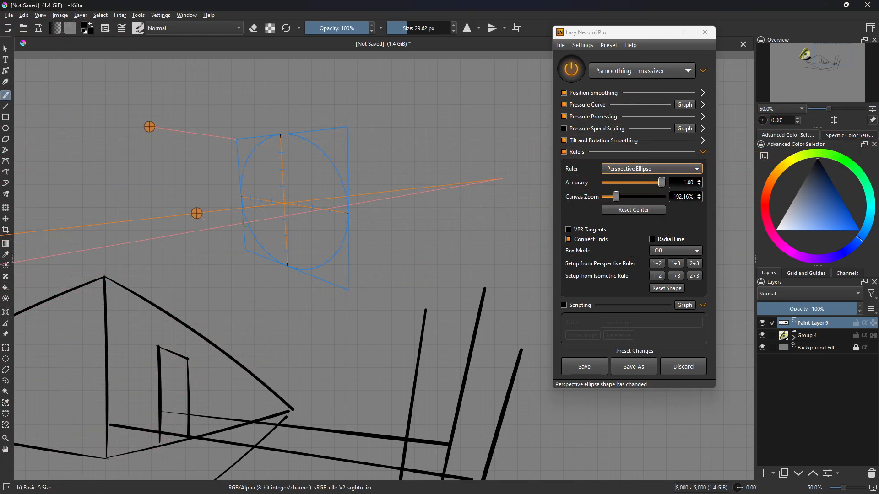
pyautogui.click(200, 217)
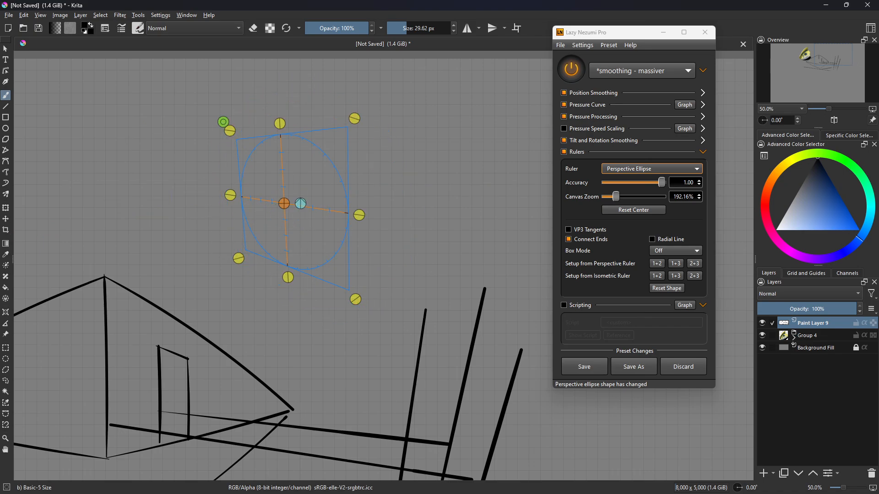
# - Slide the perspective ellipse back and forth along its plane above the room sketch, and undo the last action
pyautogui.moveTo(285, 204); pyautogui.dragTo(261, 210)
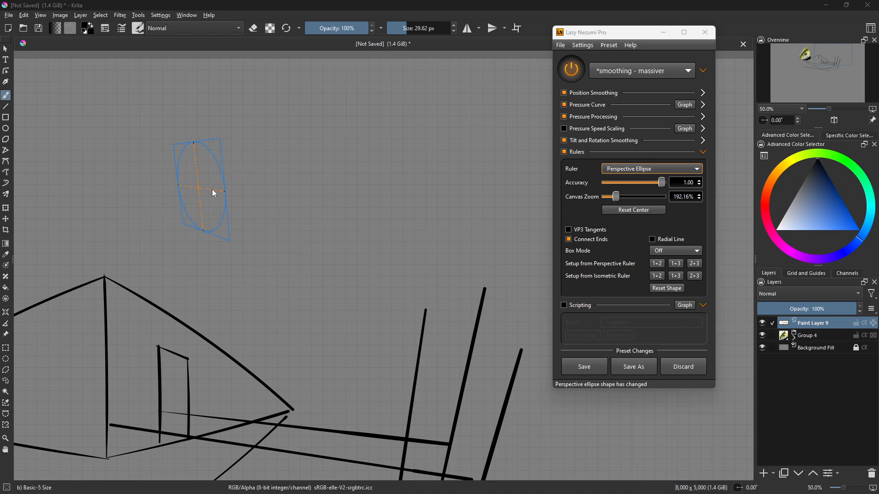
pyautogui.moveTo(214, 193); pyautogui.dragTo(250, 191)
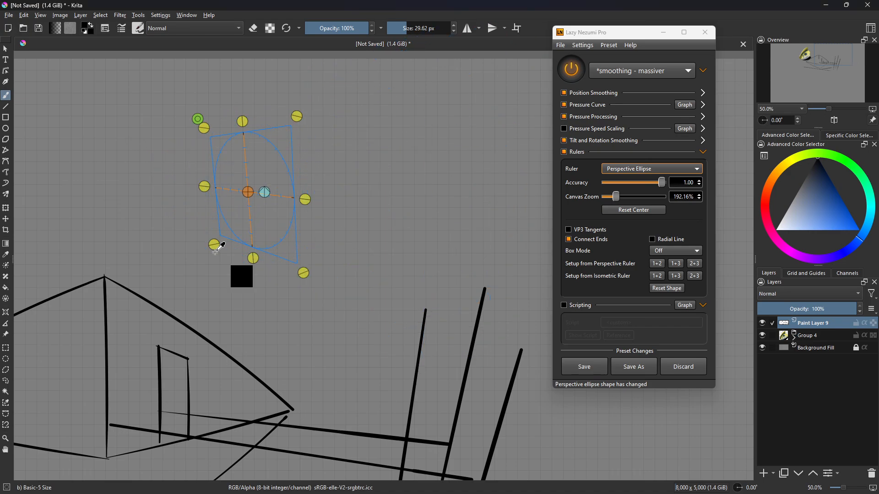
pyautogui.moveTo(216, 248); pyautogui.dragTo(216, 249)
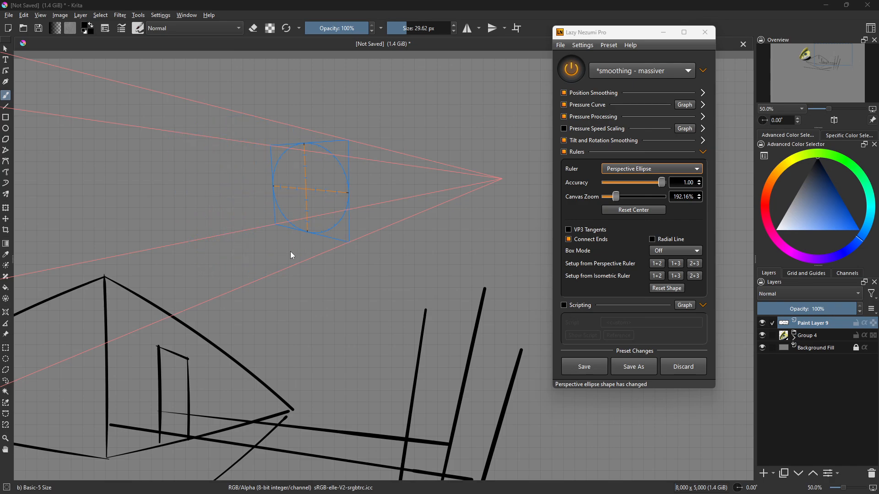
pyautogui.moveTo(339, 257); pyautogui.dragTo(340, 279)
pyautogui.hotkey('ctrl', 'z')
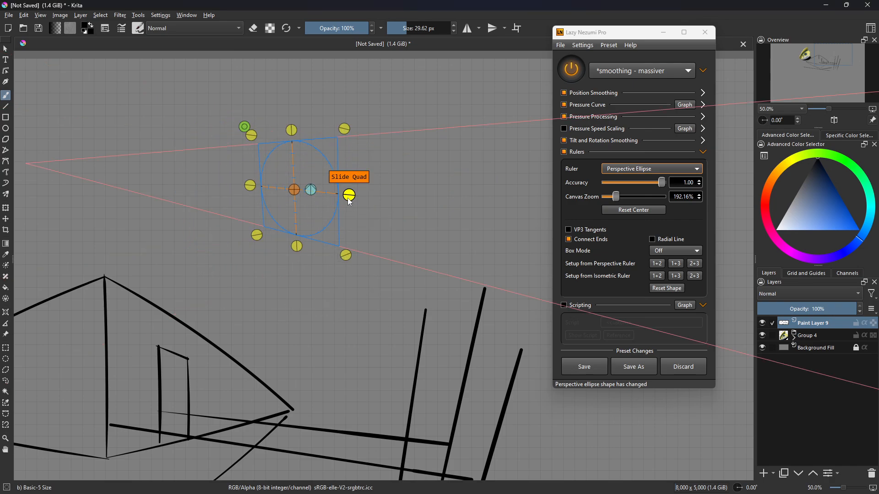
# - Slide the perspective ellipse sideways and draw a larger and a smaller ellipse side by side along the ruler
pyautogui.moveTo(350, 200)
pyautogui.mouseDown()
pyautogui.moveTo(374, 202)
pyautogui.moveTo(291, 189)
pyautogui.moveTo(334, 214)
pyautogui.moveTo(284, 257)
pyautogui.moveTo(284, 282)
pyautogui.moveTo(286, 243)
pyautogui.moveTo(247, 208)
pyautogui.moveTo(253, 227)
pyautogui.mouseUp()
pyautogui.moveTo(320, 209)
pyautogui.mouseDown()
pyautogui.moveTo(359, 165)
pyautogui.moveTo(331, 205)
pyautogui.mouseUp()
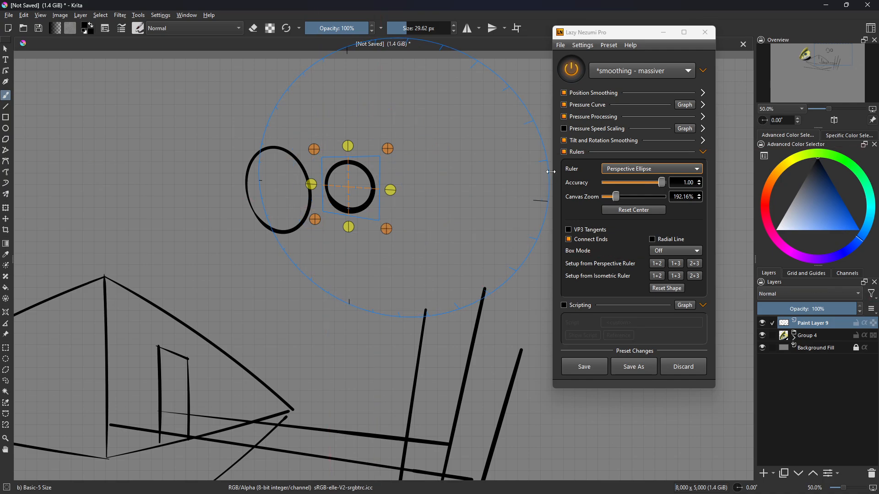
# - Turn off the rulers and join the lower edges of the two ellipses with a straight line, undoing the first upper line
pyautogui.click(564, 151)
pyautogui.press('v')
pyautogui.moveTo(296, 229); pyautogui.dragTo(361, 213)
pyautogui.moveTo(271, 149); pyautogui.dragTo(351, 160)
pyautogui.press('b')
pyautogui.hotkey('ctrl', 'z')
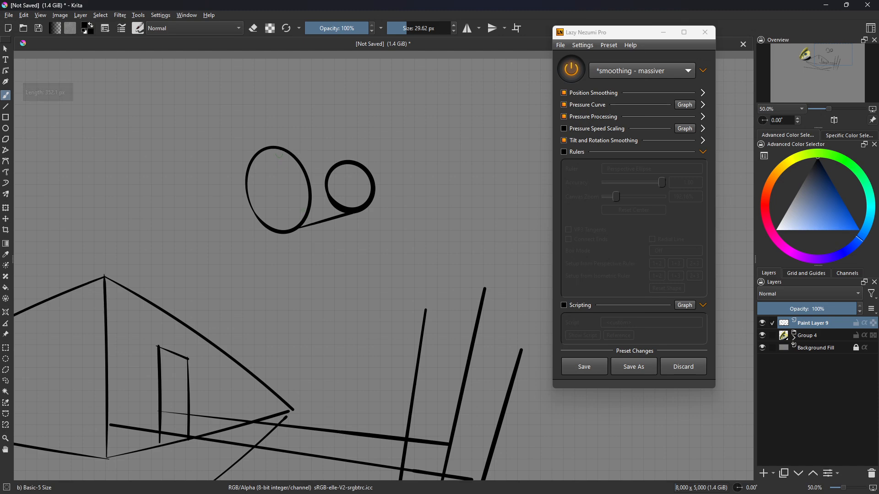
# - Draw a straight line joining the upper edges of the two ellipses to close the tapered cylinder
pyautogui.press('v')
pyautogui.moveTo(275, 147); pyautogui.dragTo(349, 160)
pyautogui.press('b')
pyautogui.press('space')
pyautogui.moveTo(360, 236); pyautogui.dragTo(380, 255)
pyautogui.moveTo(426, 316); pyautogui.dragTo(408, 288)
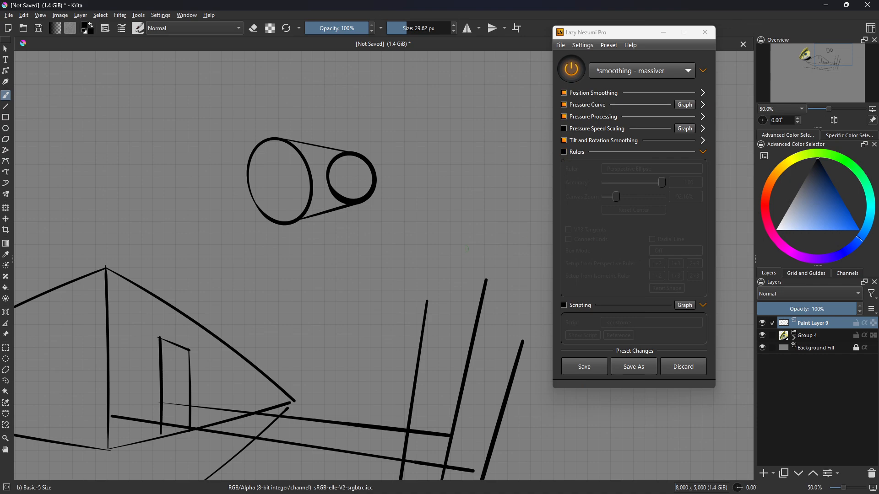
# - Delete the cylinder sketch with a freehand selection, and clear the remaining room sketch from Paint Layer 9
pyautogui.press('l')
pyautogui.moveTo(299, 269)
pyautogui.mouseDown()
pyautogui.moveTo(219, 206)
pyautogui.moveTo(419, 122)
pyautogui.moveTo(193, 240)
pyautogui.mouseUp()
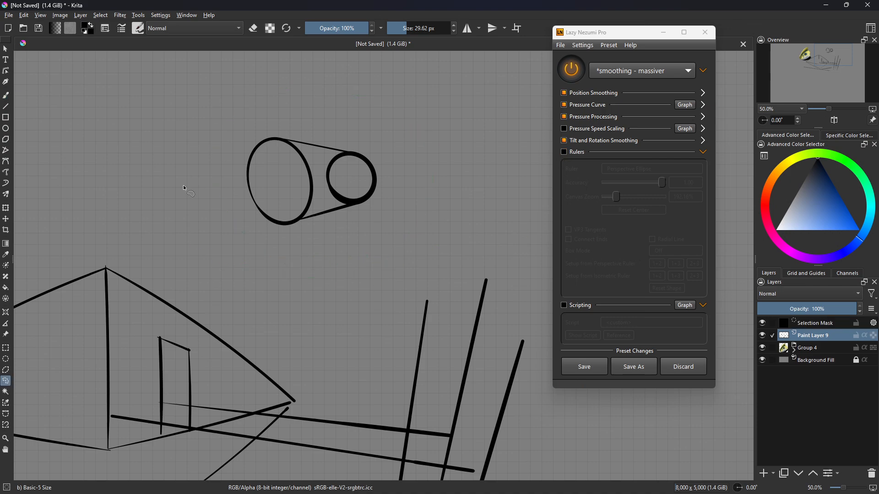
pyautogui.press('Delete')
pyautogui.hotkey('ctrl', 'shift', 'a')
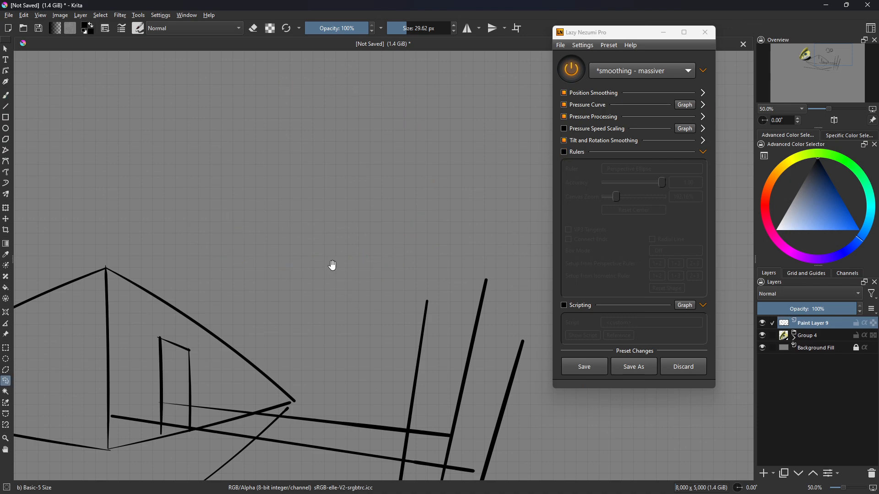
pyautogui.press('Delete')
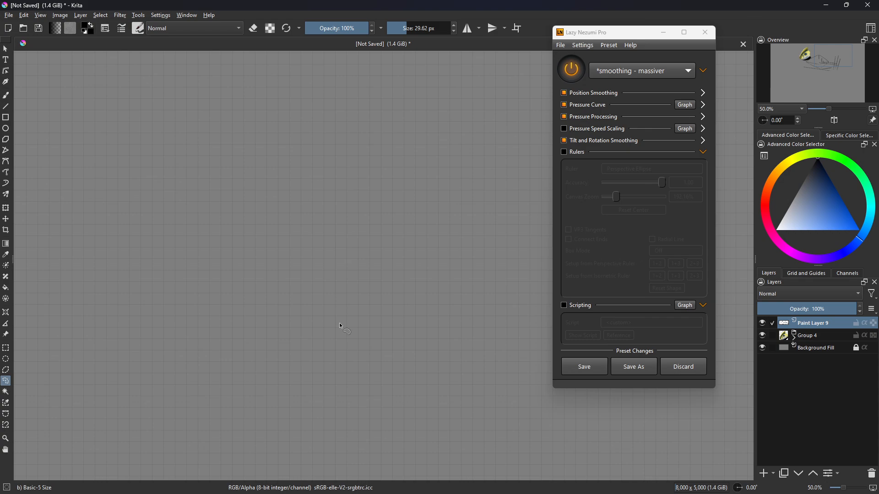
# - Choose Krita's 2 Point Perspective drawing assistant and place its first vanishing point on the empty canvas below the colored artwork
pyautogui.press('b')
pyautogui.moveTo(312, 331)
pyautogui.mouseDown()
pyautogui.moveTo(367, 243)
pyautogui.moveTo(350, 222)
pyautogui.moveTo(375, 217)
pyautogui.mouseUp()
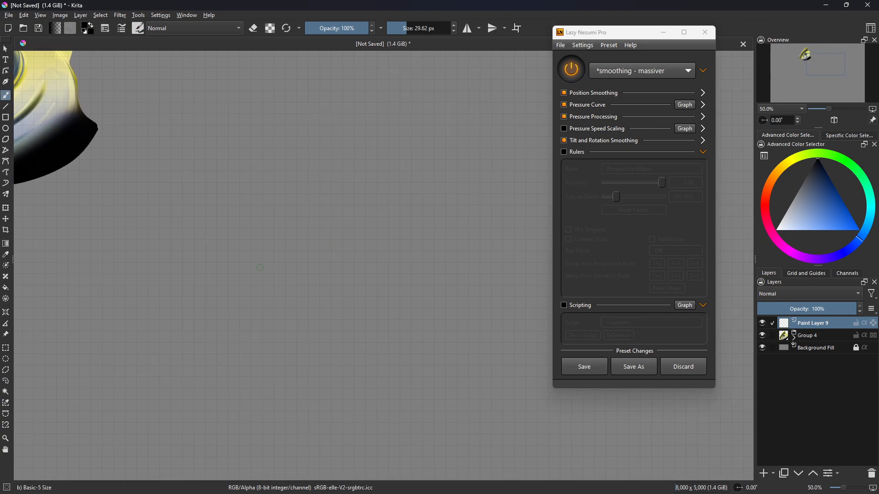
pyautogui.click(6, 316)
pyautogui.click(105, 30)
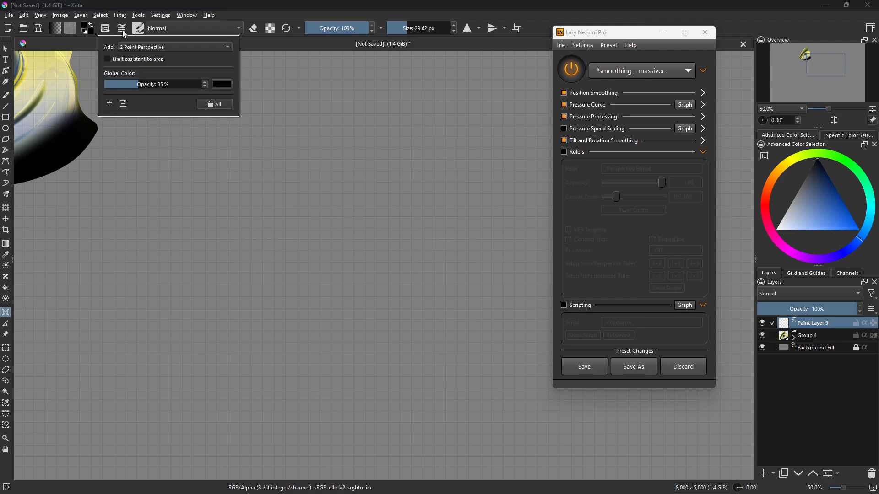
pyautogui.click(140, 50)
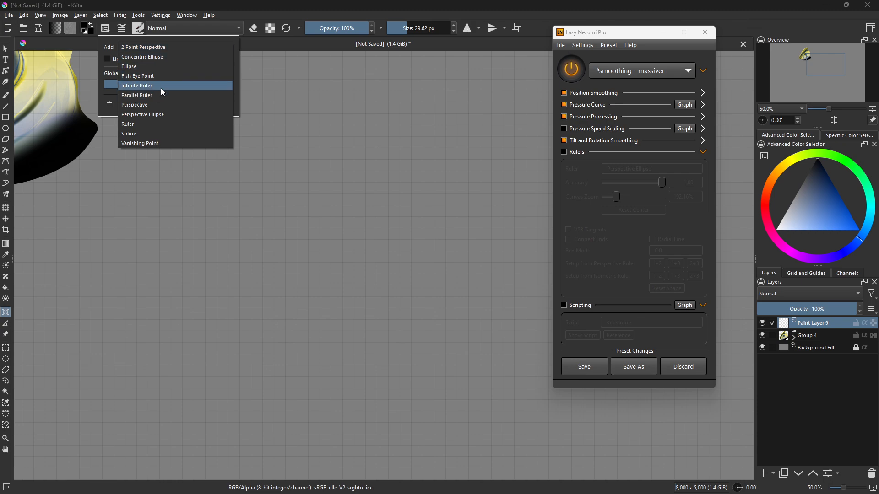
pyautogui.click(149, 48)
pyautogui.click(54, 273)
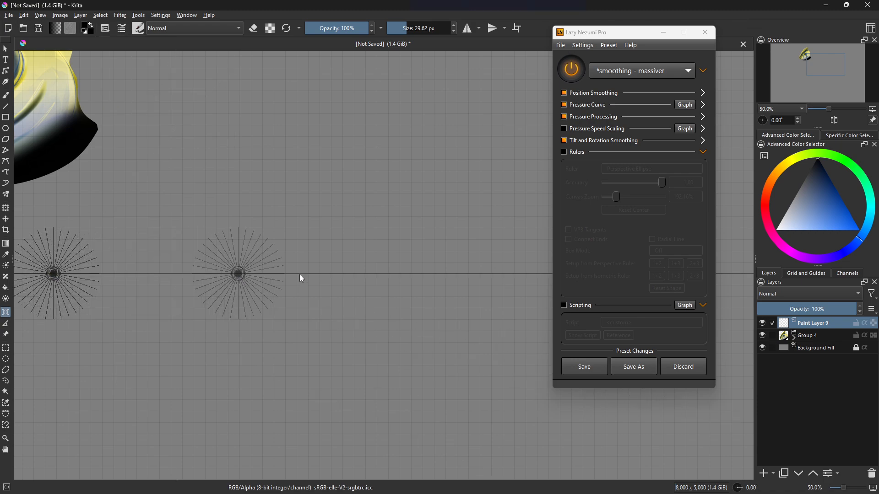
# - Complete the 2 Point Perspective assistant by placing the second vanishing point on the horizon and the remaining handle just below it between both points
pyautogui.click(499, 274)
pyautogui.moveTo(382, 287); pyautogui.dragTo(324, 297)
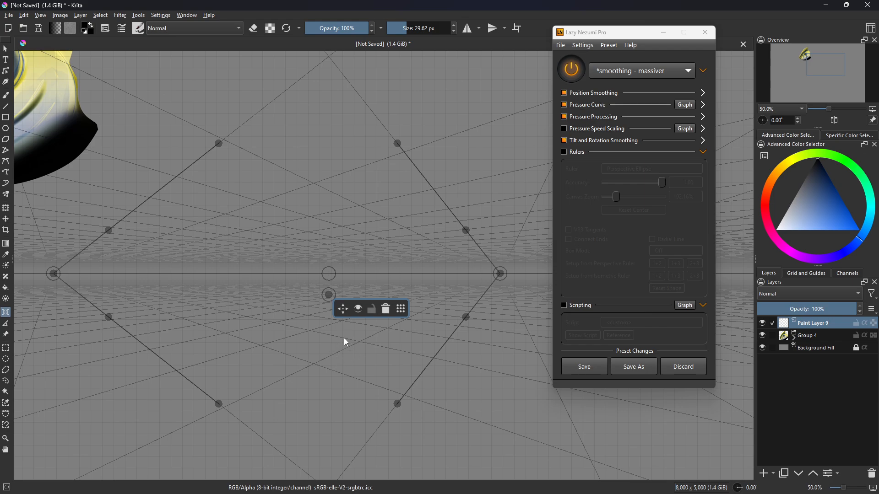
# - Review the available painting assistant types, keeping 2 Point Perspective selected
pyautogui.click(105, 29)
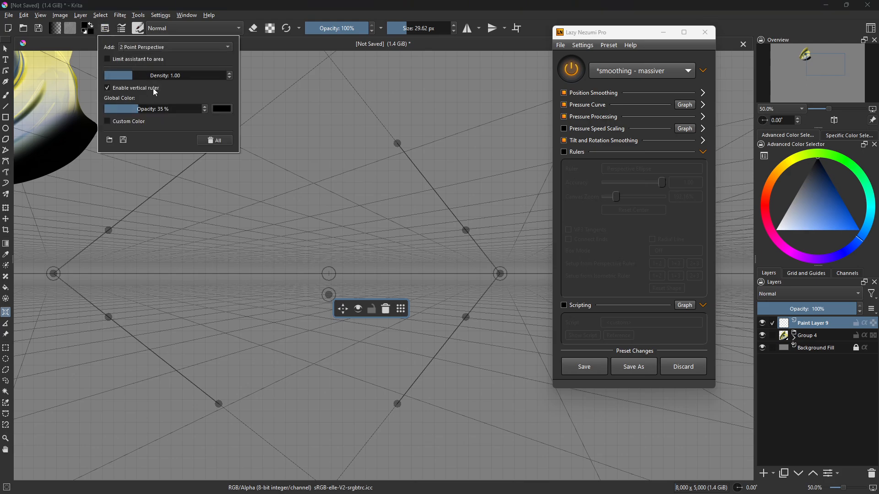
pyautogui.click(146, 47)
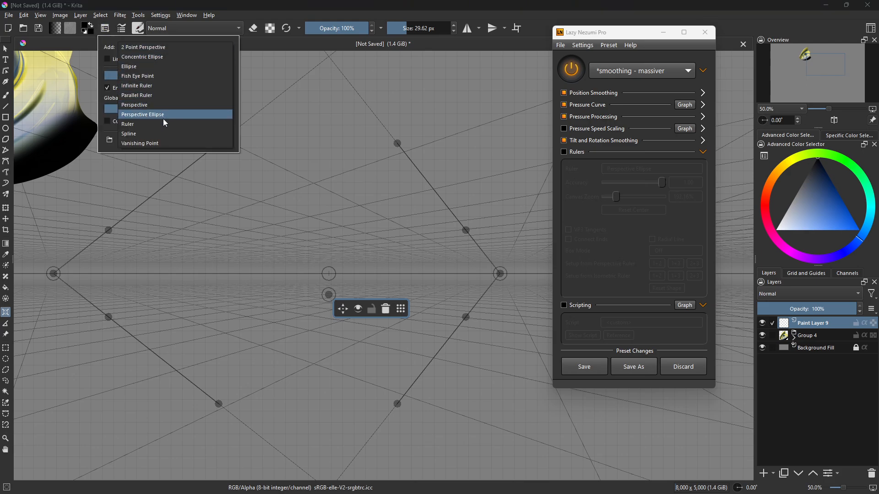
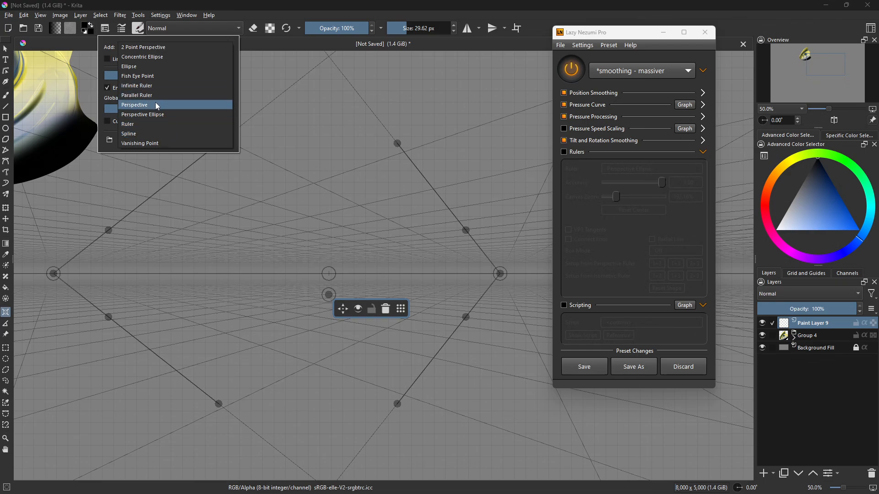
pyautogui.click(149, 47)
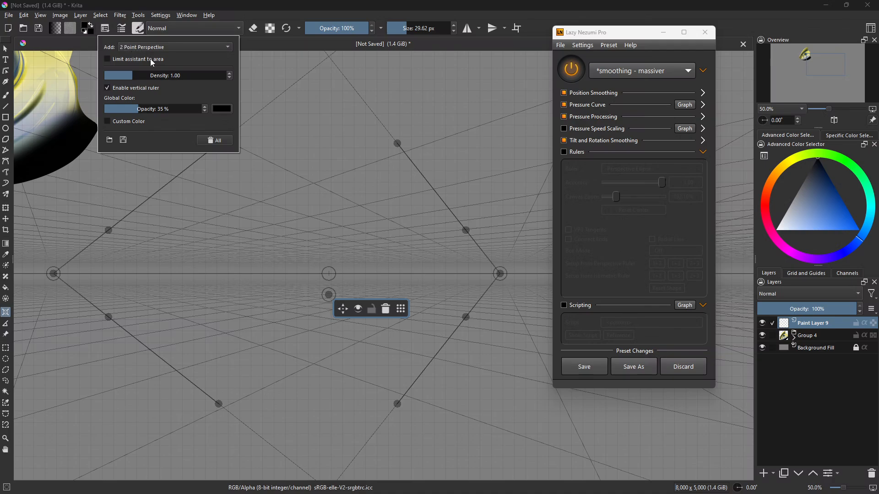
pyautogui.click(395, 313)
pyautogui.moveTo(396, 312); pyautogui.dragTo(395, 307)
# - Set the assistant's global opacity to 32% and its grid density to 0.41
pyautogui.click(110, 32)
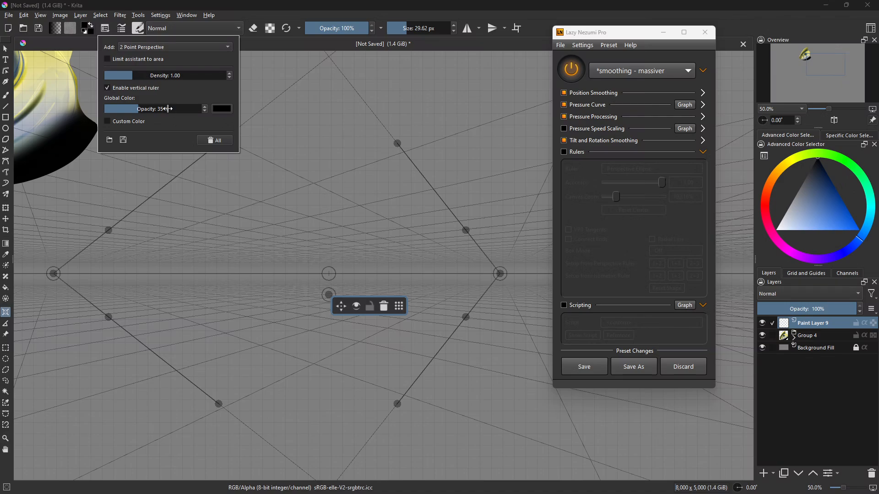
pyautogui.moveTo(167, 109); pyautogui.dragTo(136, 115)
pyautogui.moveTo(132, 75)
pyautogui.mouseDown()
pyautogui.moveTo(224, 76)
pyautogui.moveTo(115, 78)
pyautogui.mouseUp()
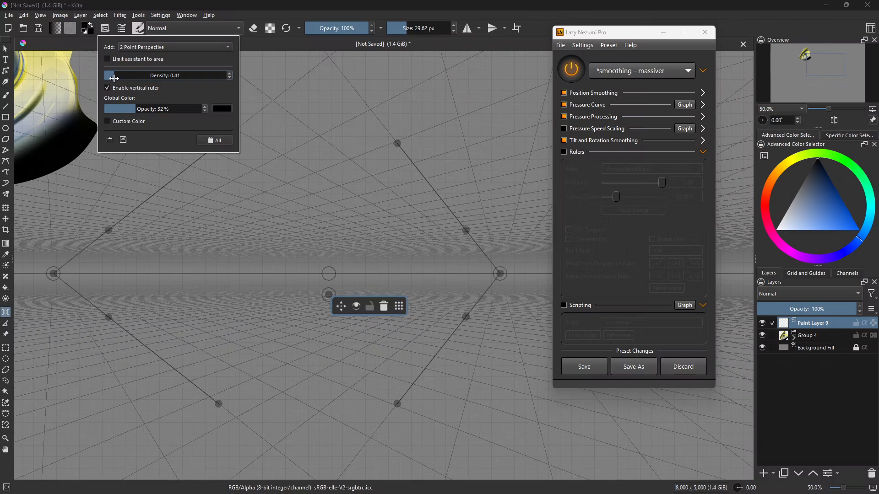
pyautogui.click(122, 29)
pyautogui.click(121, 30)
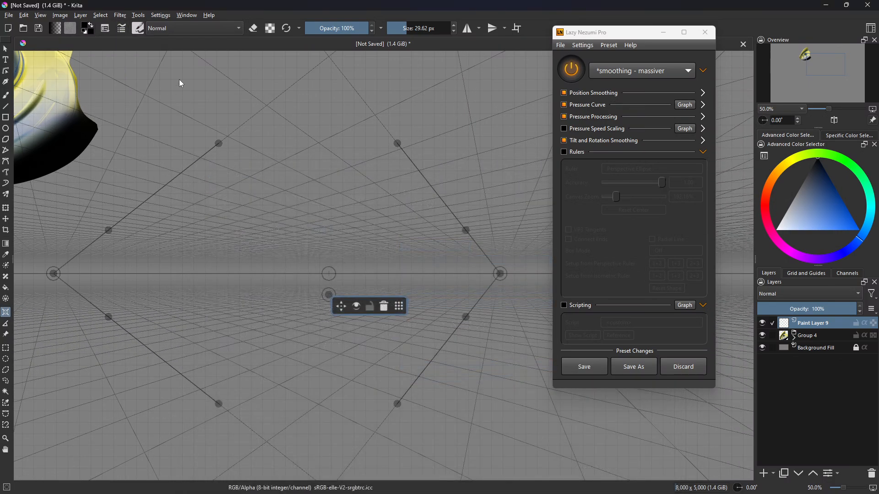
# - Try a freehand brush stroke on the perspective grid below the horizon
pyautogui.press('b')
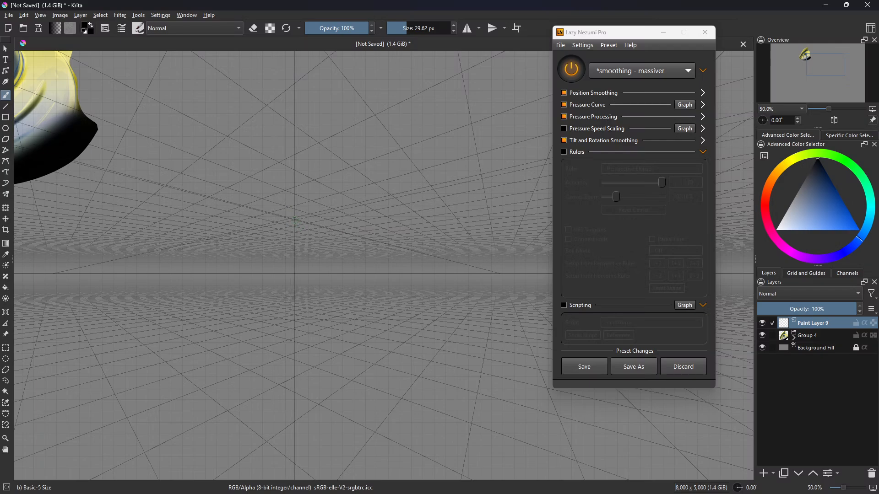
pyautogui.moveTo(280, 347)
pyautogui.mouseDown()
pyautogui.moveTo(285, 173)
pyautogui.moveTo(277, 335)
pyautogui.mouseUp()
pyautogui.hotkey('ctrl', 'z')
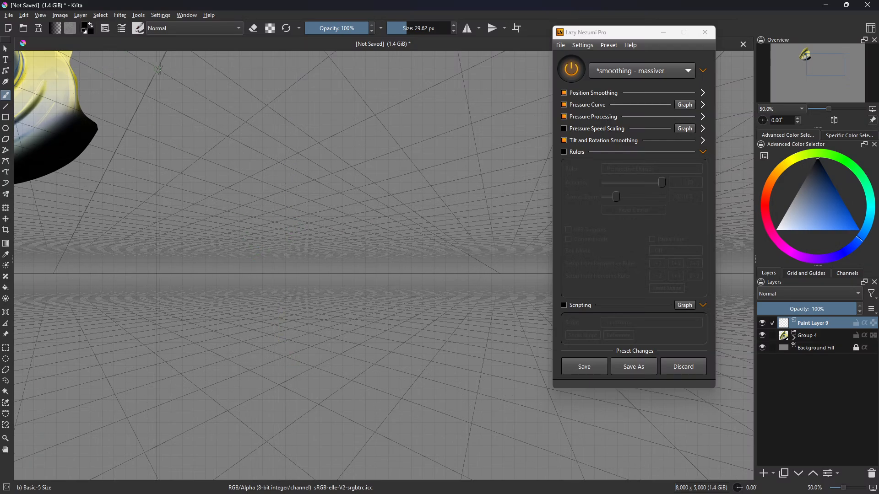
# - Enable Snap to Assistants for the freehand brush
pyautogui.click(41, 15)
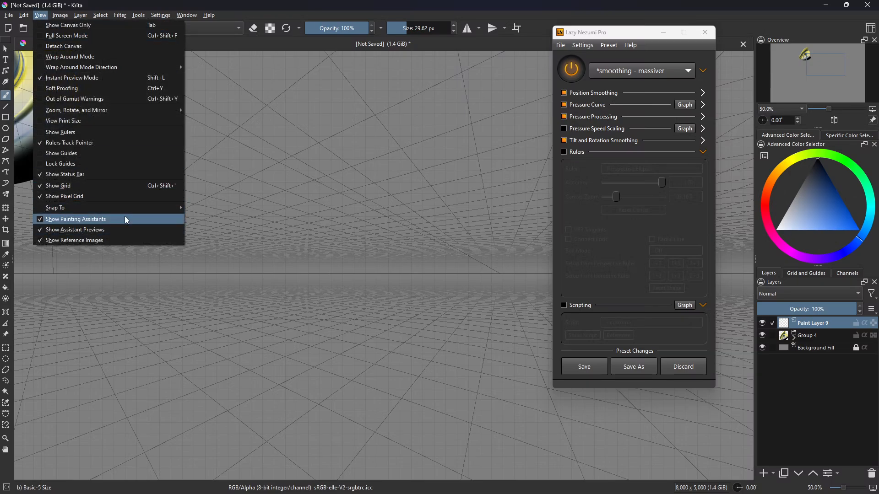
pyautogui.click(11, 96)
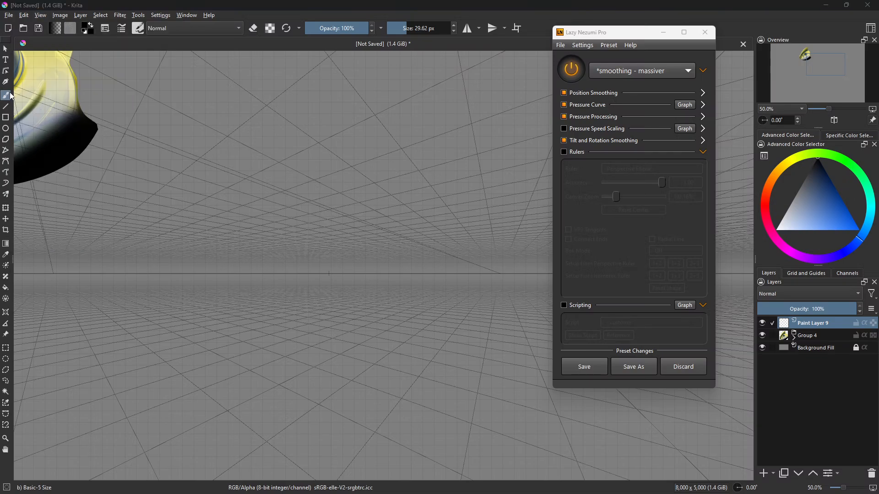
pyautogui.click(105, 28)
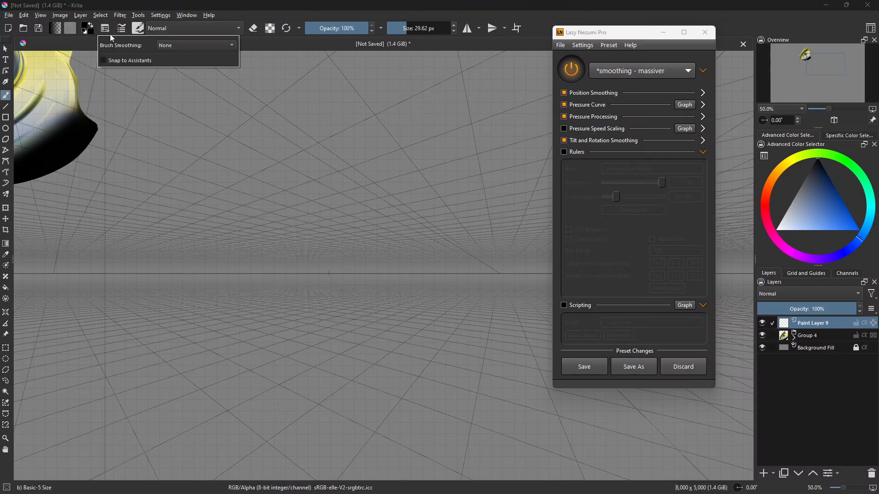
pyautogui.click(133, 61)
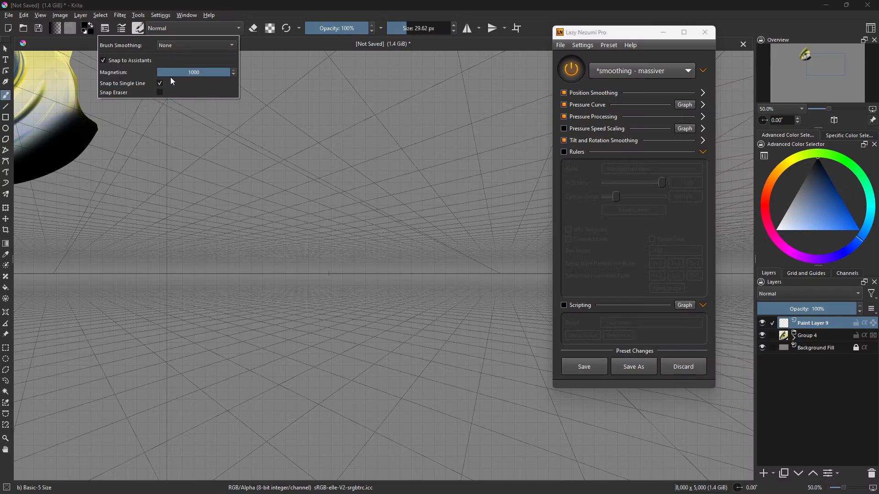
pyautogui.click(136, 60)
# - Look up the keyboard shortcuts for snapping by searching for "snap" in the configuration, without changing any
pyautogui.click(161, 16)
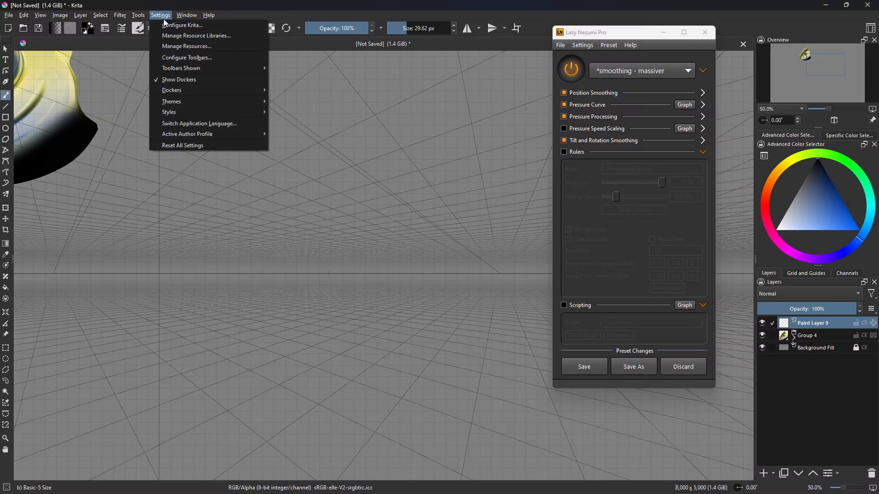
pyautogui.click(174, 29)
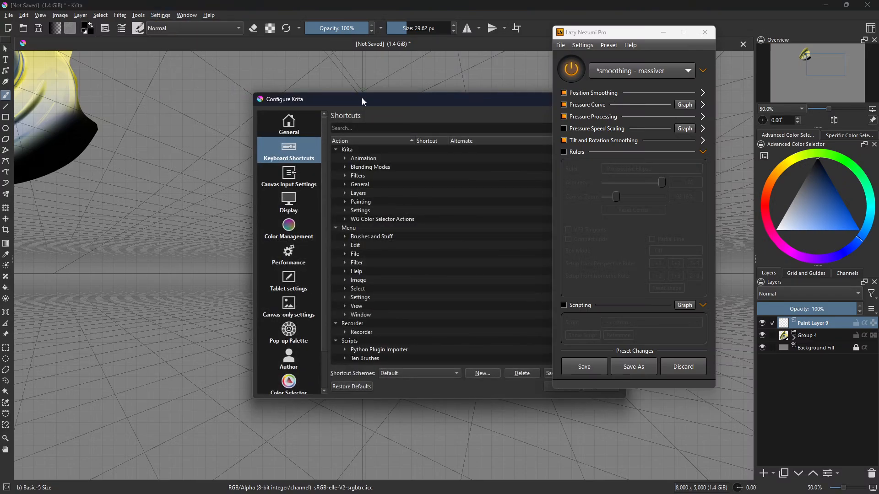
pyautogui.moveTo(361, 97); pyautogui.dragTo(236, 90)
pyautogui.write('sna')
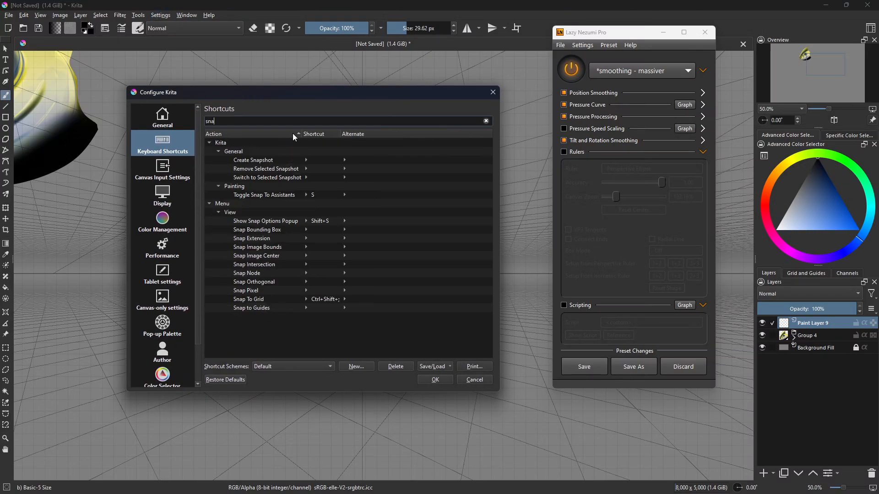
pyautogui.write('p')
pyautogui.click(472, 382)
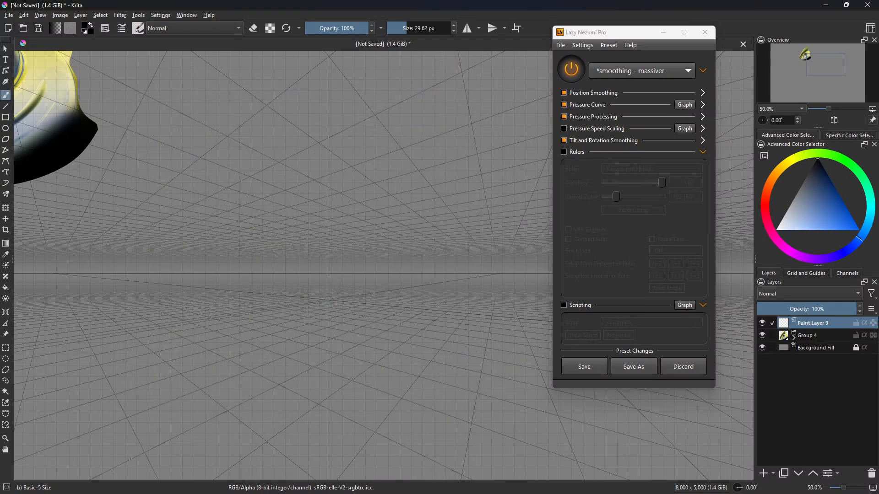
# - Draw the building's base outline on the ground just below the horizon with four brush lines snapped to both vanishing points
pyautogui.moveTo(461, 281)
pyautogui.mouseDown()
pyautogui.moveTo(302, 311)
pyautogui.moveTo(108, 286)
pyautogui.mouseUp()
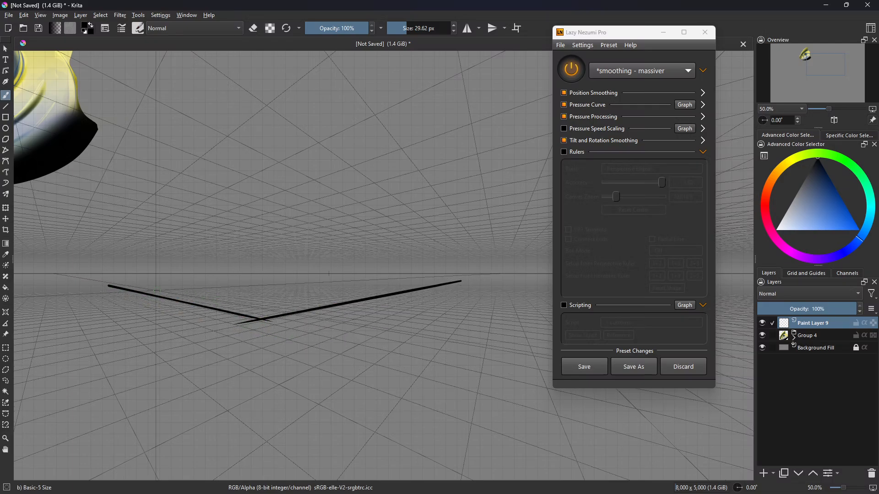
pyautogui.moveTo(286, 282); pyautogui.dragTo(164, 287)
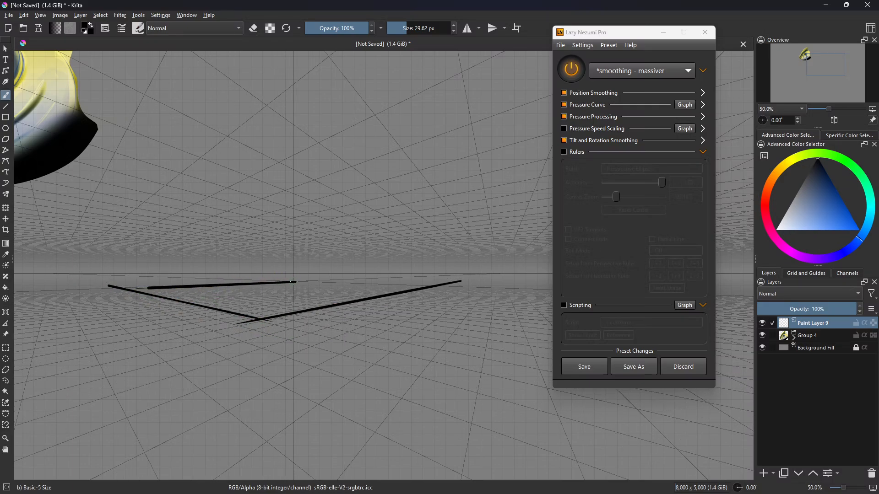
pyautogui.moveTo(297, 282); pyautogui.dragTo(395, 285)
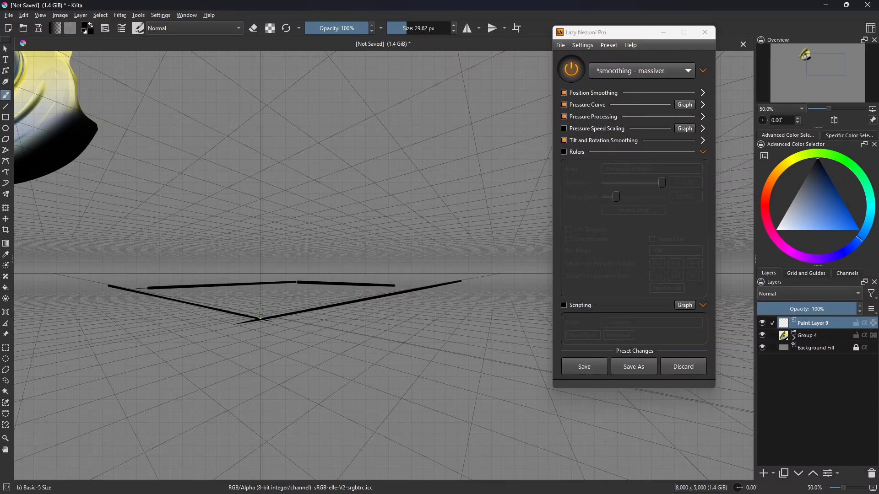
# - Draw the building's box above the base with a tall front corner, outer vertical edges, converging top edges and a horizontal band across both faces
pyautogui.moveTo(258, 318)
pyautogui.mouseDown()
pyautogui.moveTo(258, 99)
pyautogui.moveTo(348, 157)
pyautogui.moveTo(349, 316)
pyautogui.mouseUp()
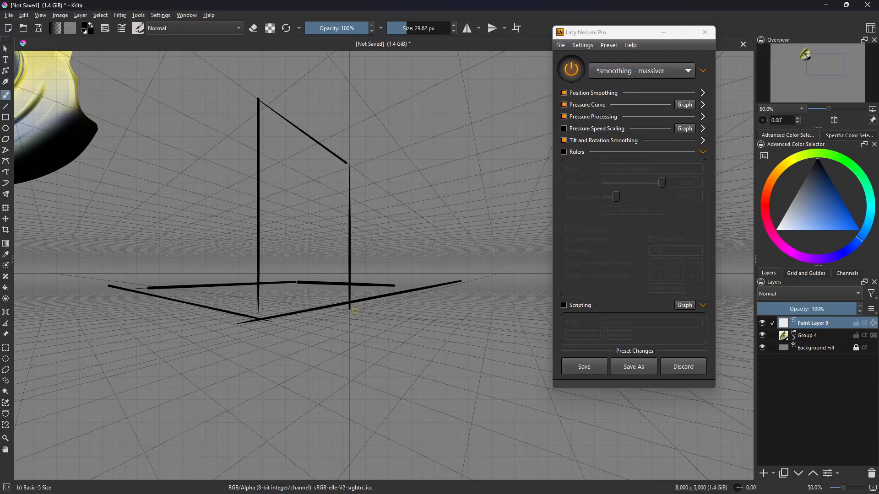
pyautogui.moveTo(258, 98)
pyautogui.mouseDown()
pyautogui.moveTo(167, 206)
pyautogui.moveTo(165, 293)
pyautogui.moveTo(165, 301)
pyautogui.moveTo(254, 291)
pyautogui.mouseUp()
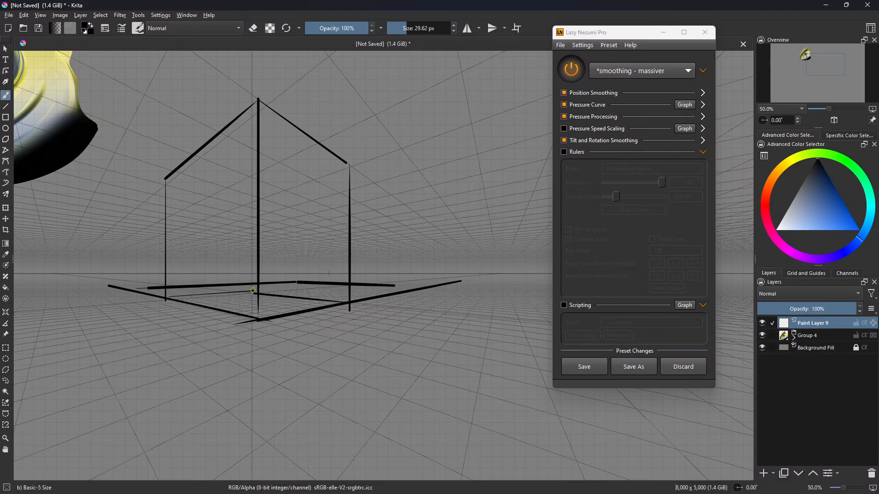
pyautogui.moveTo(253, 291); pyautogui.dragTo(253, 150)
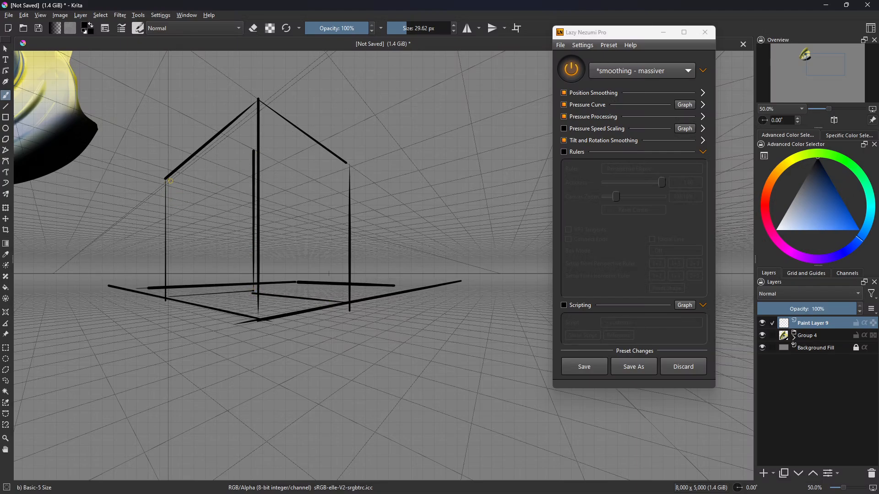
pyautogui.moveTo(168, 179); pyautogui.dragTo(168, 213)
pyautogui.moveTo(166, 178)
pyautogui.mouseDown()
pyautogui.moveTo(255, 213)
pyautogui.moveTo(353, 173)
pyautogui.mouseUp()
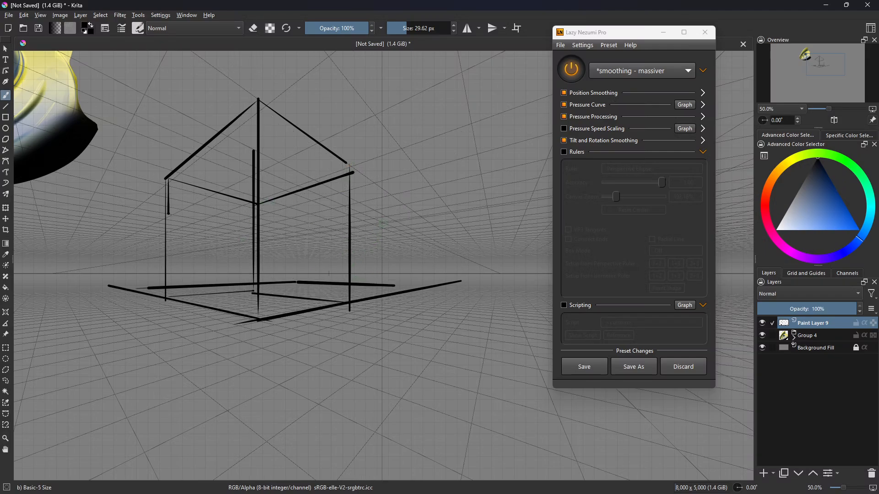
# - Draw two descending stepped blocks on the ground line along the building's right-hand face, snapped to the perspective
pyautogui.moveTo(383, 232); pyautogui.dragTo(351, 247)
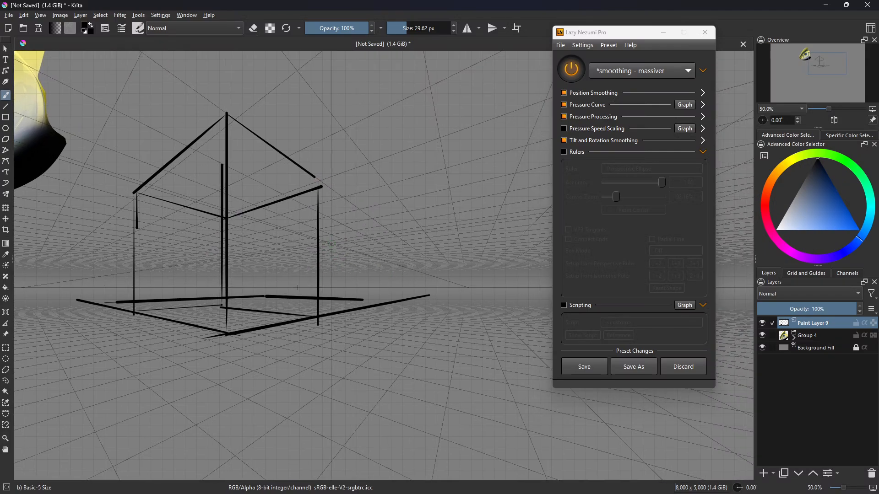
pyautogui.moveTo(349, 228)
pyautogui.mouseDown()
pyautogui.moveTo(358, 227)
pyautogui.moveTo(362, 246)
pyautogui.moveTo(360, 308)
pyautogui.mouseUp()
pyautogui.hotkey('ctrl', 'z')
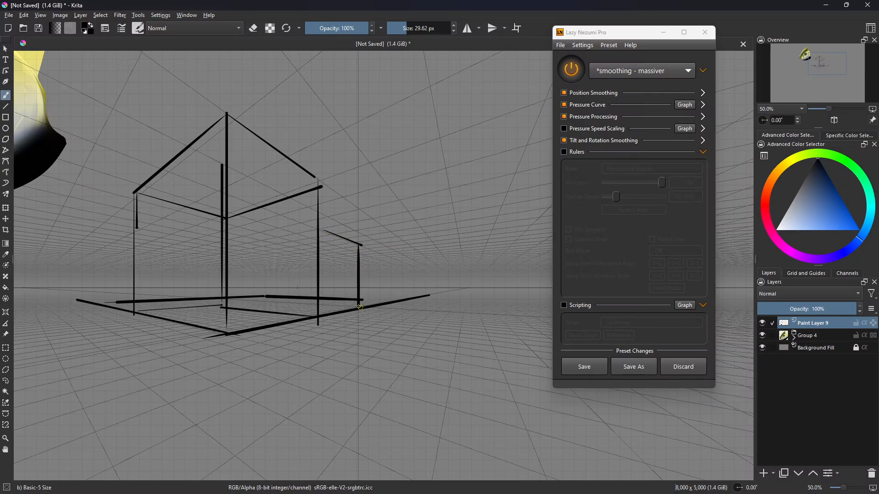
pyautogui.moveTo(361, 263)
pyautogui.mouseDown()
pyautogui.moveTo(382, 266)
pyautogui.moveTo(382, 303)
pyautogui.mouseUp()
pyautogui.hotkey('ctrl', 'z')
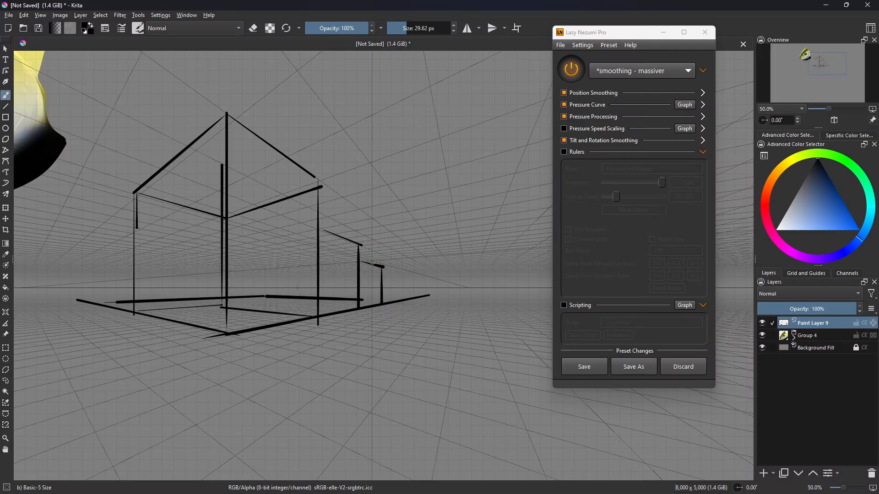
# - Draw an upper block above the stepped blocks with short vertical edges and perspective top edges joining the building
pyautogui.moveTo(374, 262)
pyautogui.mouseDown()
pyautogui.moveTo(374, 204)
pyautogui.moveTo(347, 180)
pyautogui.moveTo(330, 185)
pyautogui.moveTo(346, 237)
pyautogui.mouseUp()
pyautogui.hotkey('ctrl', 'z')
pyautogui.moveTo(347, 180)
pyautogui.mouseDown()
pyautogui.moveTo(328, 186)
pyautogui.moveTo(328, 226)
pyautogui.moveTo(316, 189)
pyautogui.moveTo(326, 230)
pyautogui.mouseUp()
pyautogui.hotkey('ctrl', 'z')
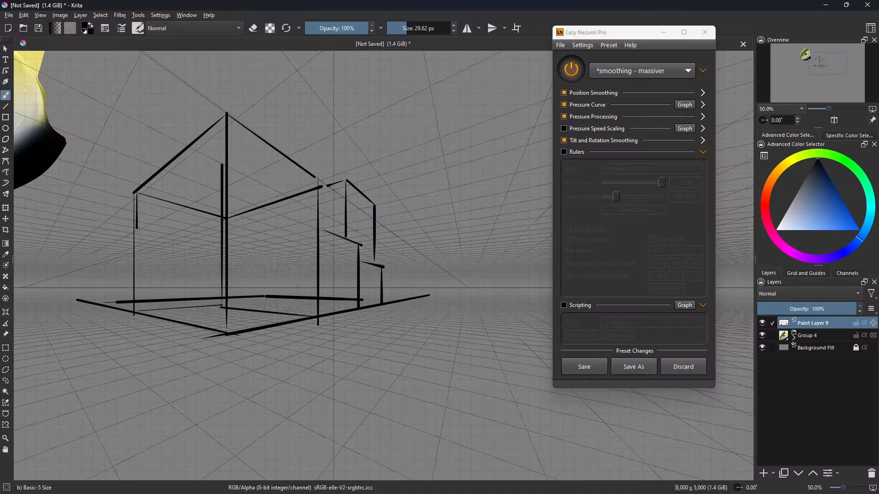
pyautogui.moveTo(332, 185); pyautogui.dragTo(332, 233)
# - Draw a tall narrow pillar at the far right end of the base line with two vertical edges and a perspective top edge
pyautogui.moveTo(354, 280); pyautogui.dragTo(306, 244)
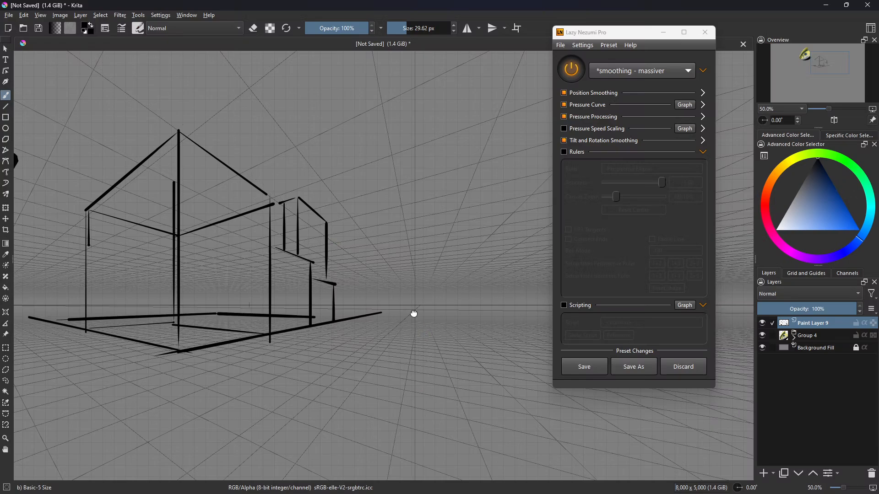
pyautogui.moveTo(414, 314); pyautogui.dragTo(424, 325)
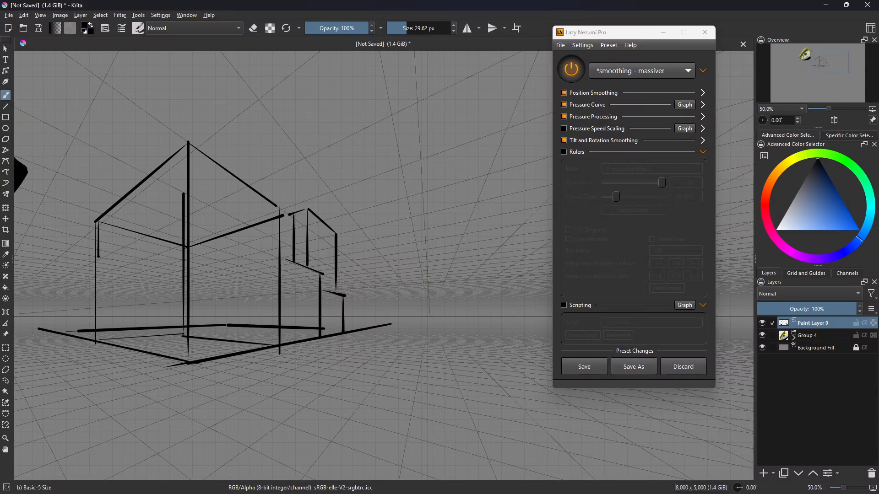
pyautogui.moveTo(428, 283); pyautogui.dragTo(395, 287)
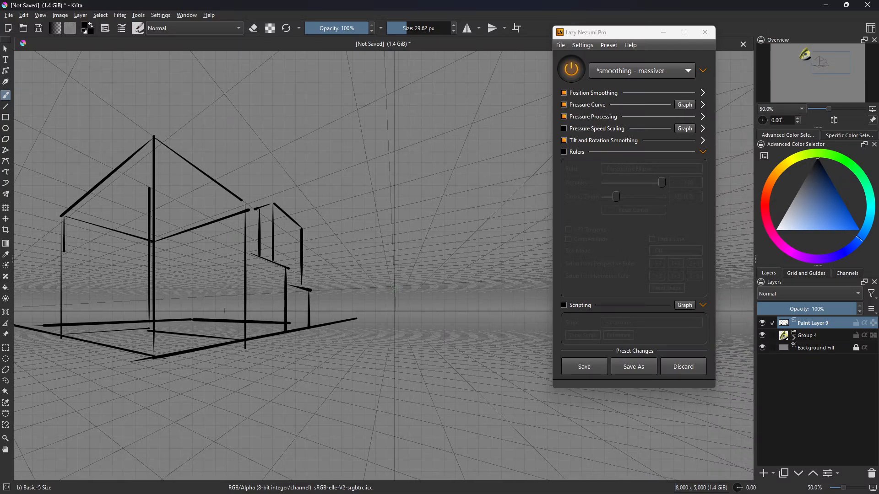
pyautogui.moveTo(442, 298); pyautogui.dragTo(394, 300)
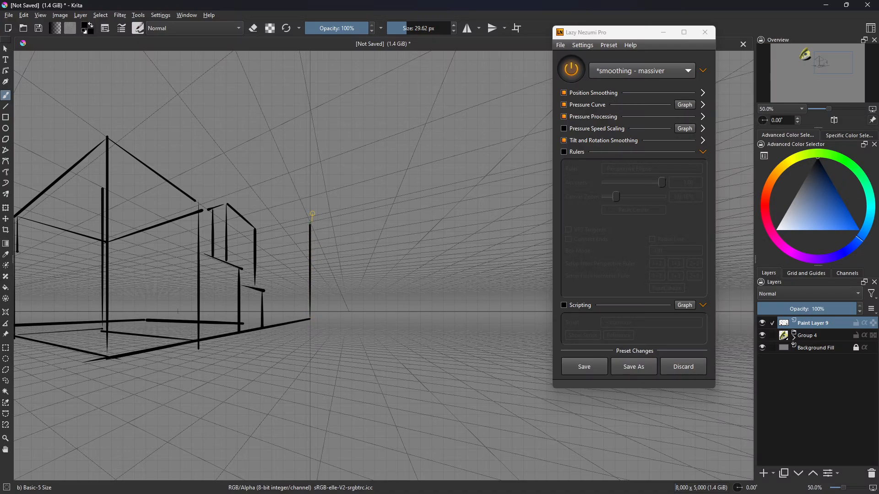
pyautogui.moveTo(310, 319)
pyautogui.mouseDown()
pyautogui.moveTo(309, 203)
pyautogui.moveTo(289, 213)
pyautogui.mouseUp()
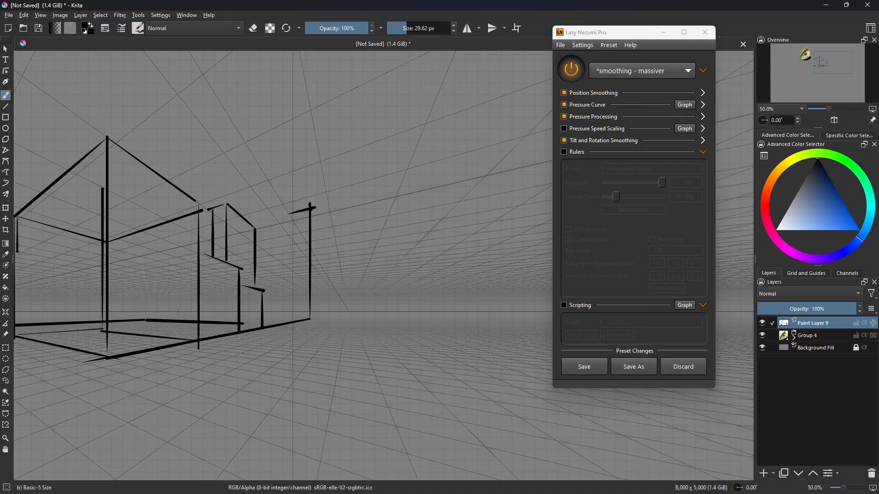
pyautogui.moveTo(292, 312); pyautogui.dragTo(292, 208)
pyautogui.moveTo(291, 208); pyautogui.dragTo(292, 321)
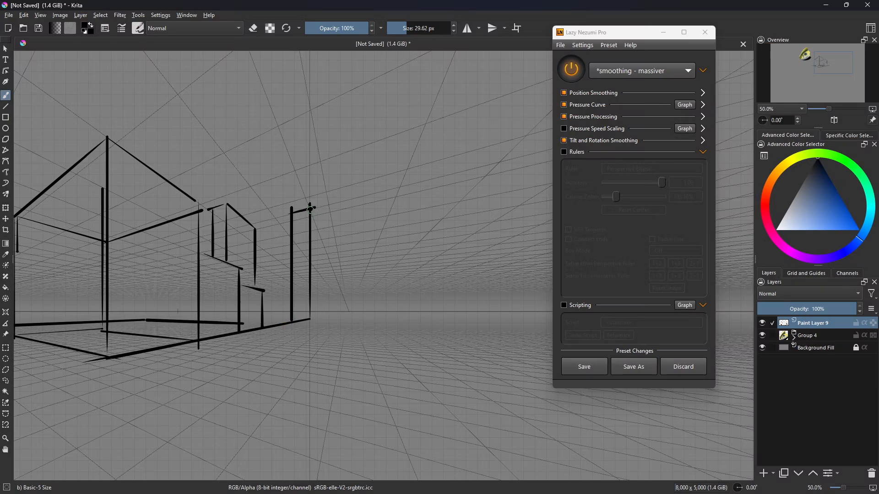
# - Close the far-right pillar's side with a sloping top edge, a shorter outer vertical edge and a short base line, undoing the misdrawn edge
pyautogui.moveTo(311, 207); pyautogui.dragTo(312, 238)
pyautogui.moveTo(314, 208)
pyautogui.mouseDown()
pyautogui.moveTo(328, 242)
pyautogui.moveTo(325, 235)
pyautogui.moveTo(321, 312)
pyautogui.moveTo(348, 311)
pyautogui.mouseUp()
pyautogui.hotkey('ctrl', 'z')
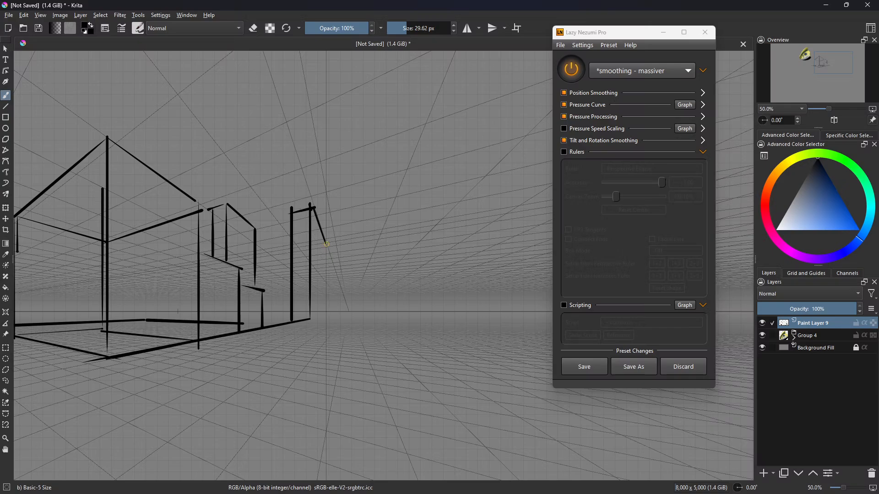
pyautogui.moveTo(326, 244)
pyautogui.mouseDown()
pyautogui.moveTo(325, 307)
pyautogui.moveTo(326, 289)
pyautogui.mouseUp()
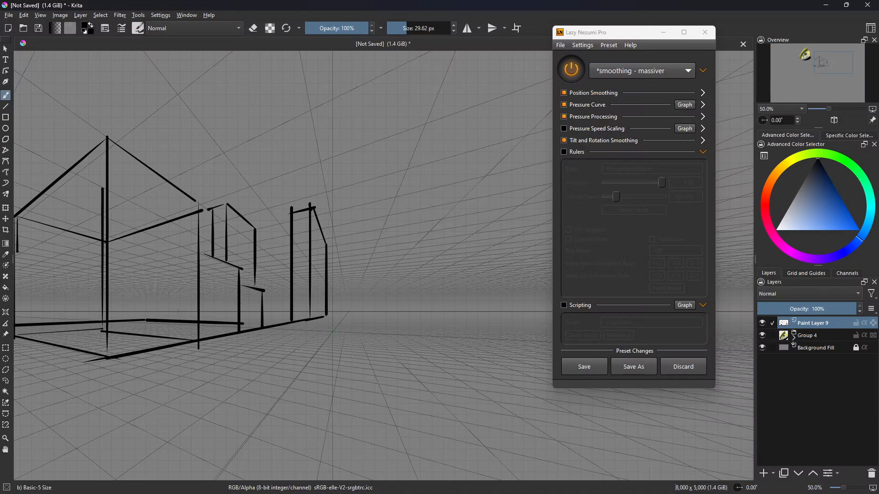
# - Extend the building's upper edge to its right-hand corner and reinforce the top of that corner with a short vertical stroke
pyautogui.moveTo(346, 290)
pyautogui.mouseDown()
pyautogui.moveTo(419, 309)
pyautogui.moveTo(443, 343)
pyautogui.moveTo(475, 345)
pyautogui.moveTo(452, 353)
pyautogui.mouseUp()
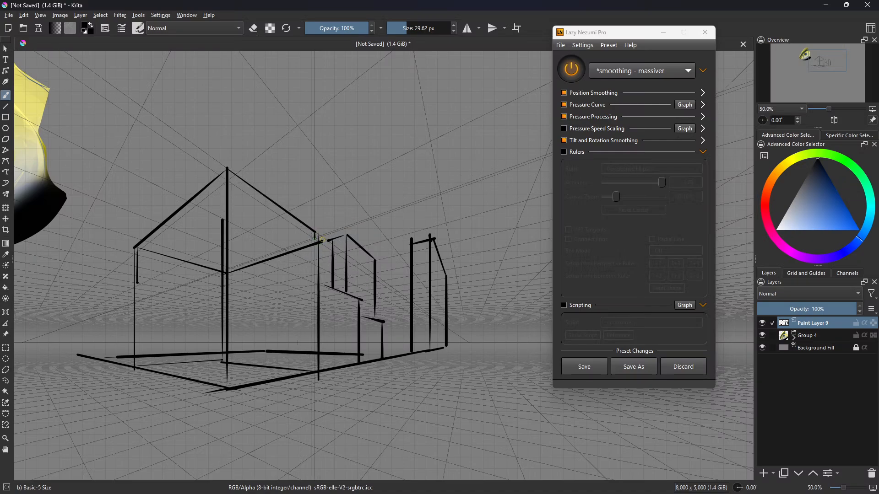
pyautogui.moveTo(319, 236); pyautogui.dragTo(319, 250)
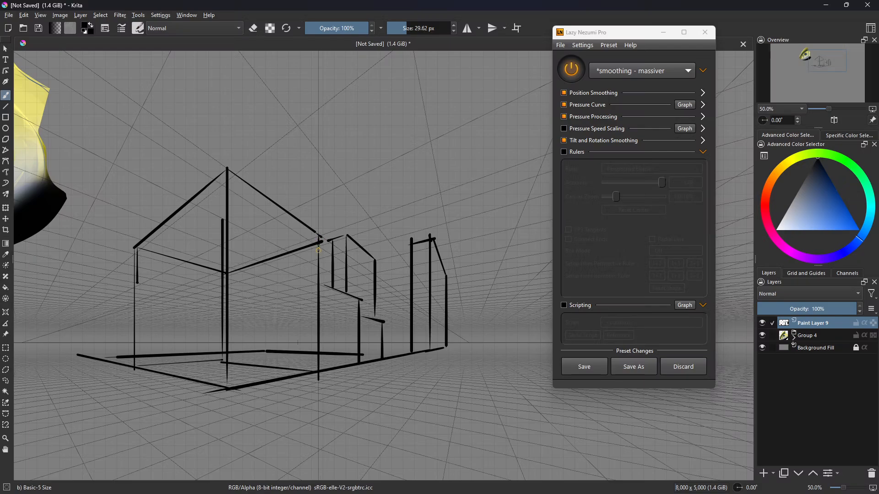
pyautogui.moveTo(450, 309); pyautogui.dragTo(471, 314)
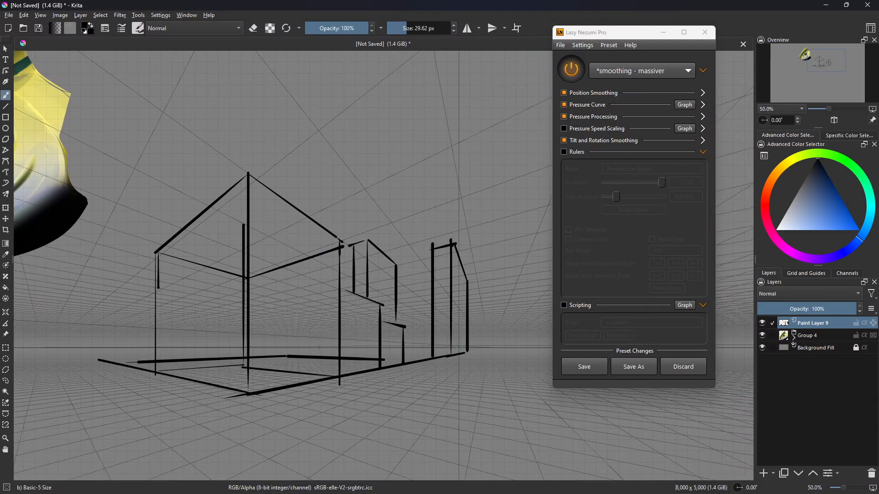
pyautogui.moveTo(459, 324); pyautogui.dragTo(453, 295)
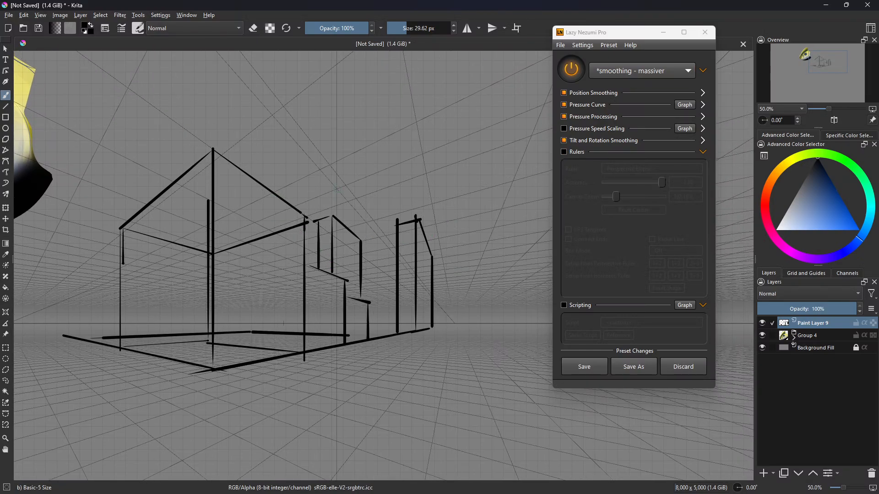
pyautogui.moveTo(320, 197); pyautogui.dragTo(415, 147)
pyautogui.hotkey('ctrl', 'z')
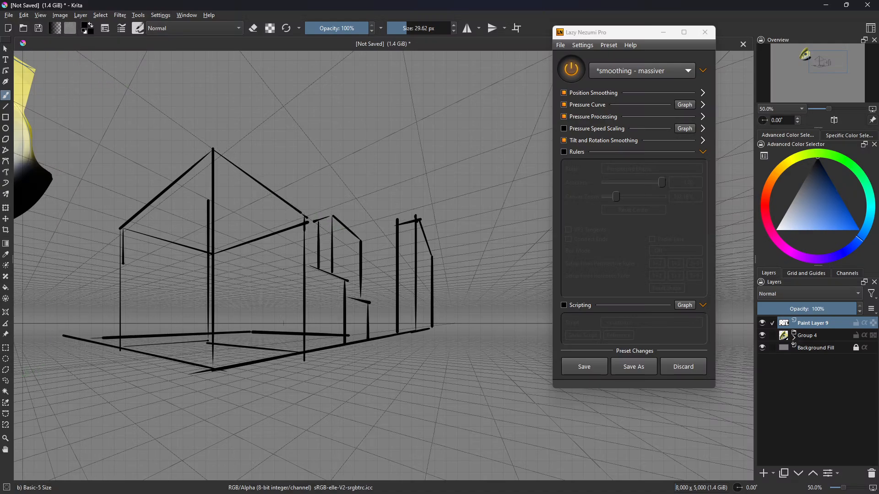
# - Delete the two-point perspective assistant from the canvas and return to the brush
pyautogui.click(7, 314)
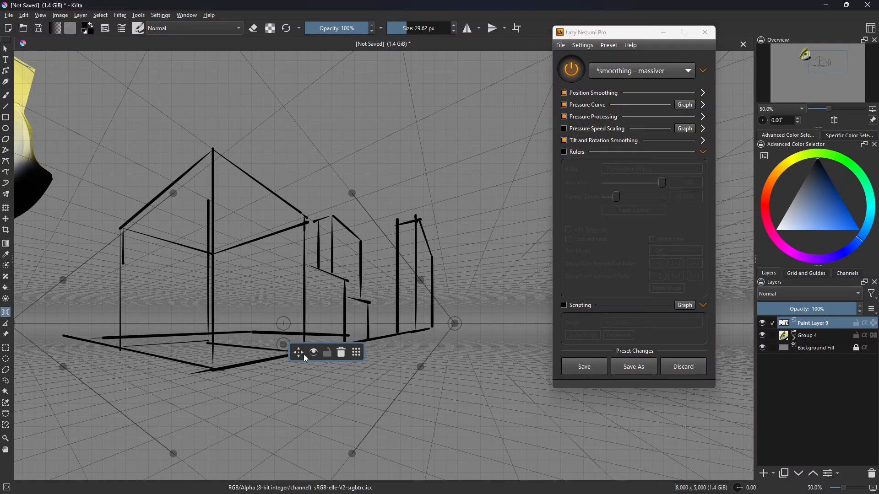
pyautogui.moveTo(300, 354); pyautogui.dragTo(300, 352)
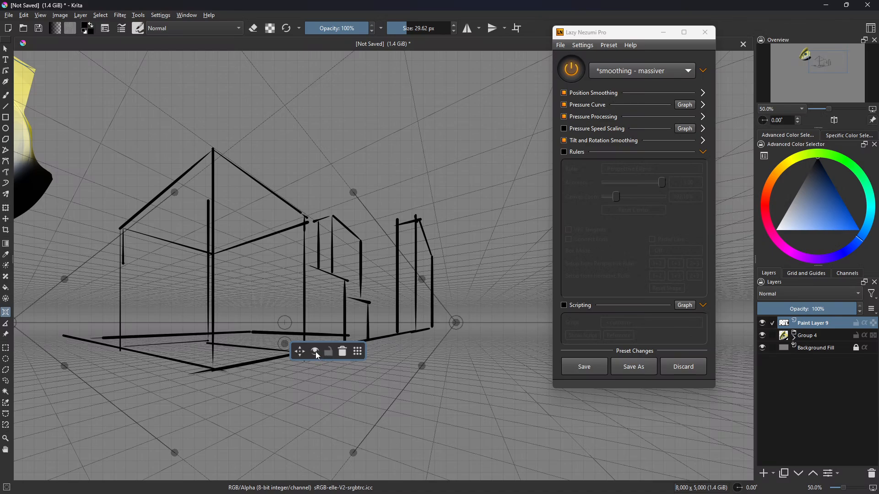
pyautogui.click(342, 354)
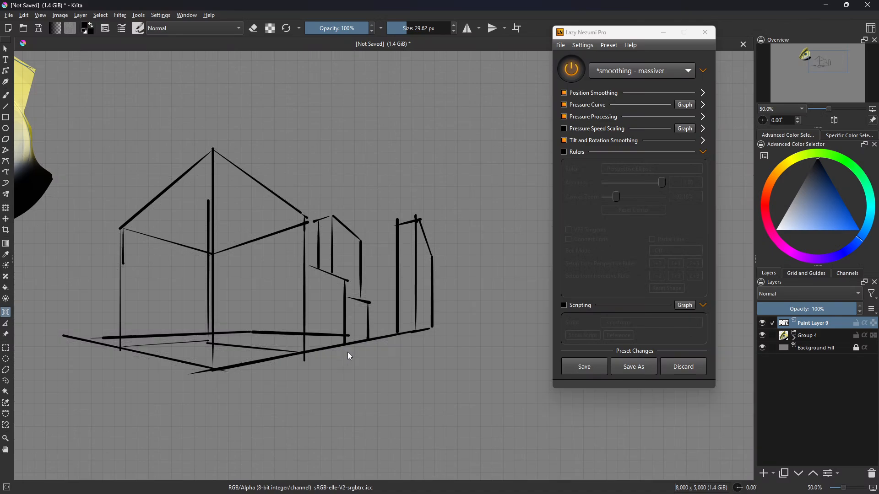
pyautogui.moveTo(373, 328); pyautogui.dragTo(359, 325)
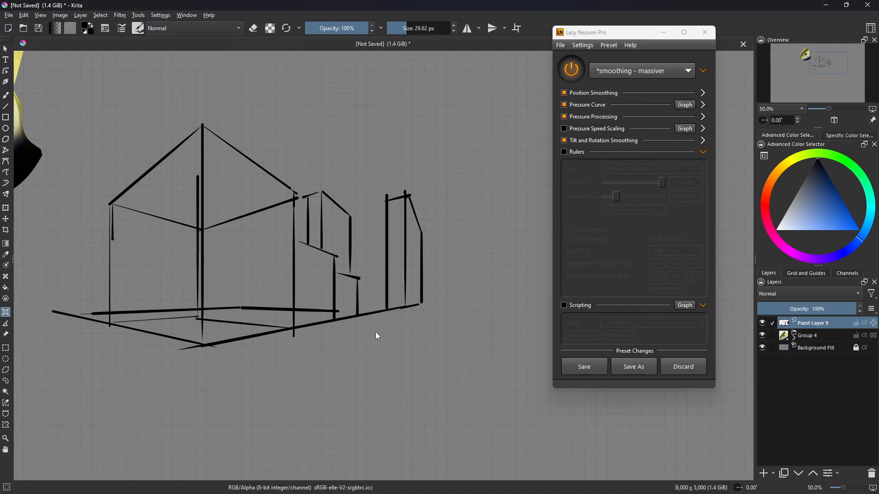
pyautogui.moveTo(387, 331); pyautogui.dragTo(360, 330)
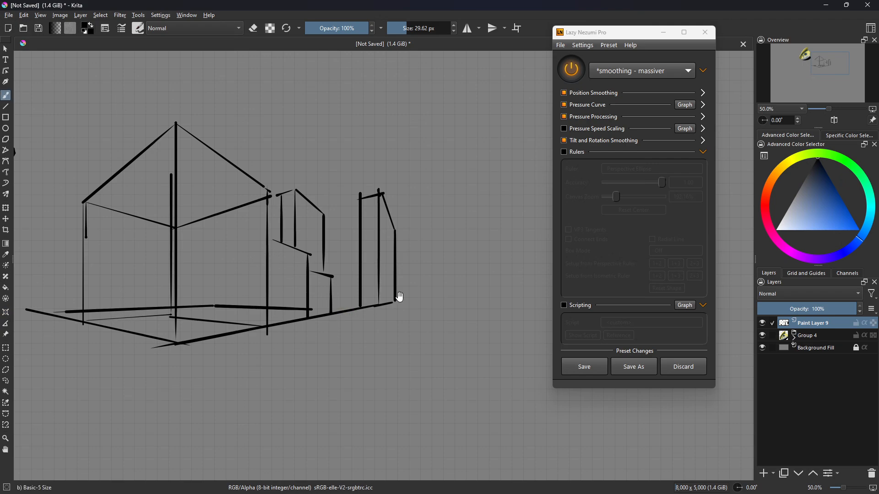
# - Switch to Lazy Nezumi Pro and turn on Mega Crosshair for the app cursor
pyautogui.moveTo(399, 297); pyautogui.dragTo(281, 299)
pyautogui.moveTo(417, 246); pyautogui.dragTo(441, 242)
pyautogui.click(587, 49)
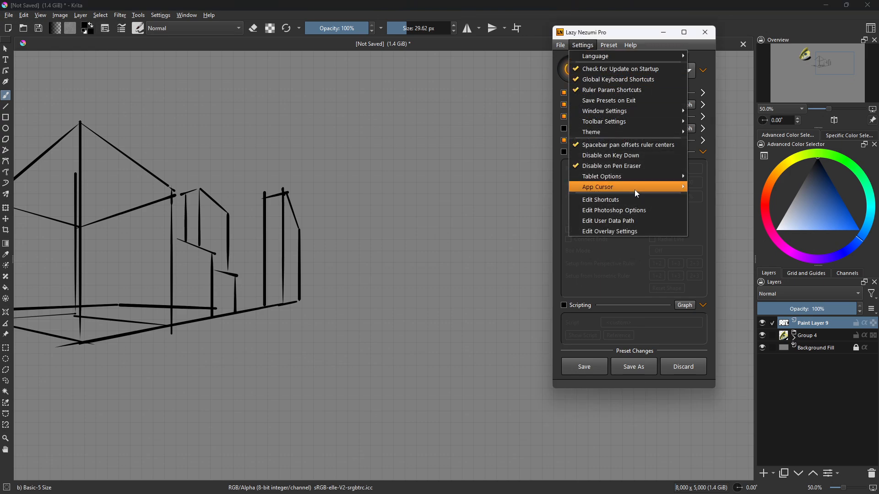
pyautogui.moveTo(635, 192)
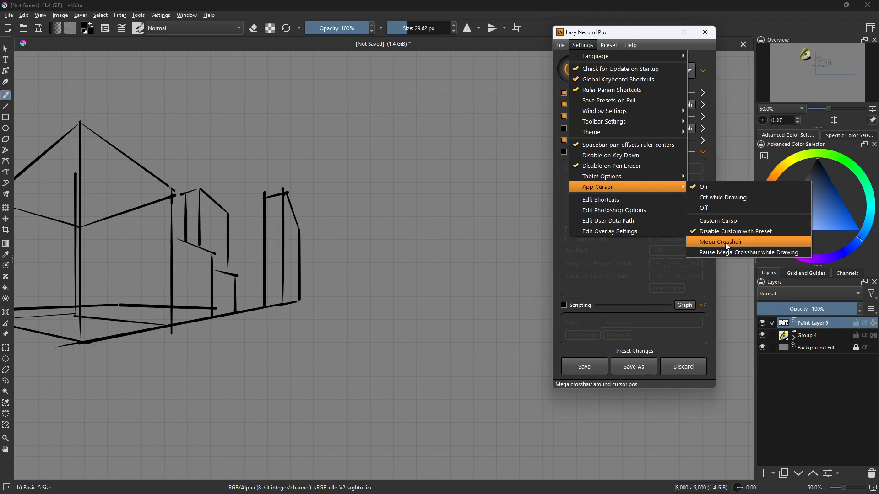
pyautogui.click(382, 252)
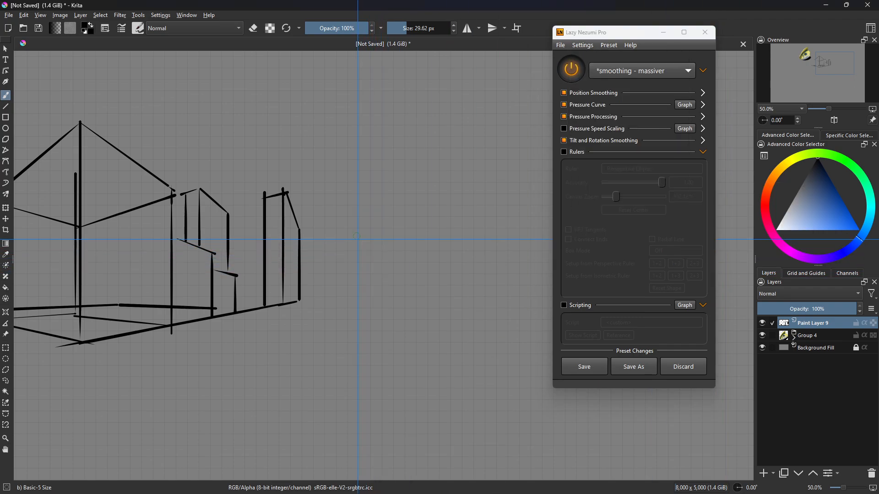
# - Try freehand strokes along the crosshair in the empty area beside the pillar, undo them, and turn Mega Crosshair off
pyautogui.moveTo(373, 202)
pyautogui.mouseDown()
pyautogui.moveTo(353, 219)
pyautogui.moveTo(342, 251)
pyautogui.moveTo(398, 184)
pyautogui.moveTo(349, 276)
pyautogui.mouseUp()
pyautogui.hotkey('ctrl', 'z')
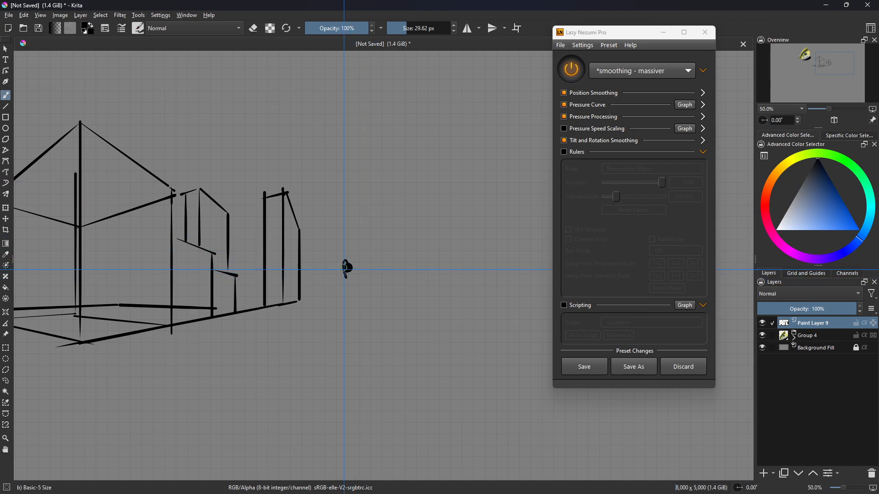
pyautogui.moveTo(378, 196)
pyautogui.mouseDown()
pyautogui.moveTo(361, 212)
pyautogui.moveTo(341, 267)
pyautogui.moveTo(371, 197)
pyautogui.moveTo(352, 286)
pyautogui.moveTo(385, 255)
pyautogui.moveTo(363, 271)
pyautogui.moveTo(362, 226)
pyautogui.moveTo(362, 271)
pyautogui.moveTo(391, 258)
pyautogui.moveTo(372, 284)
pyautogui.mouseUp()
pyautogui.hotkey('ctrl', 'z')
pyautogui.hotkey('ctrl', 'z')
pyautogui.hotkey('ctrl', 'z')
pyautogui.hotkey('ctrl', 'z')
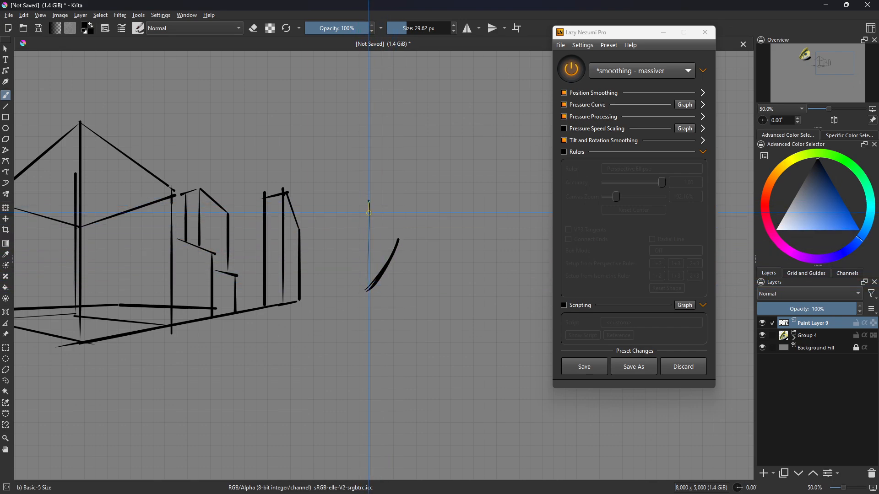
pyautogui.moveTo(368, 213)
pyautogui.mouseDown()
pyautogui.moveTo(369, 201)
pyautogui.moveTo(374, 262)
pyautogui.mouseUp()
pyautogui.hotkey('ctrl', 'z')
pyautogui.hotkey('ctrl', 'z')
pyautogui.hotkey('ctrl', 'z')
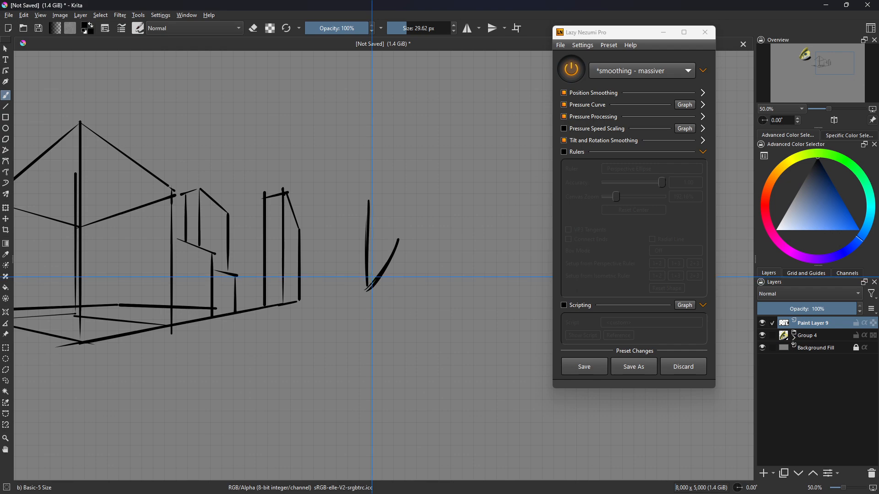
pyautogui.click(585, 46)
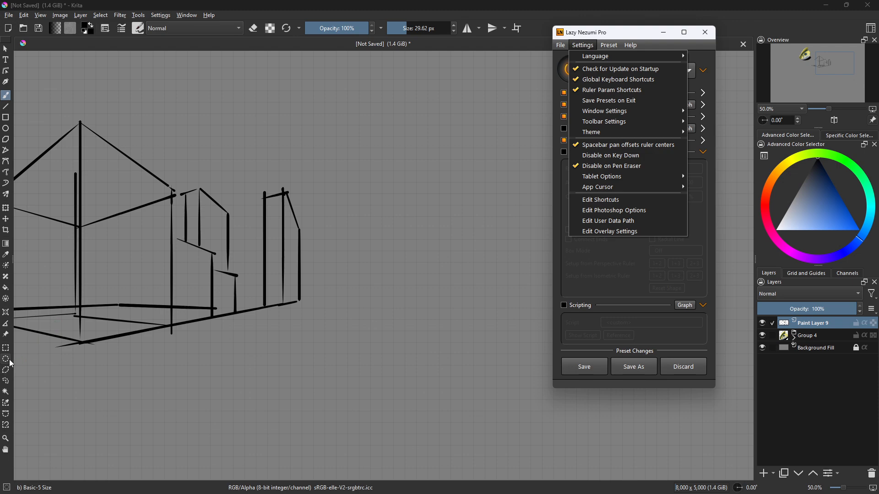
# - Add one horizontal and one vertical Parallel Ruler assistant crossing each other in the empty area beside the pillar
pyautogui.click(8, 316)
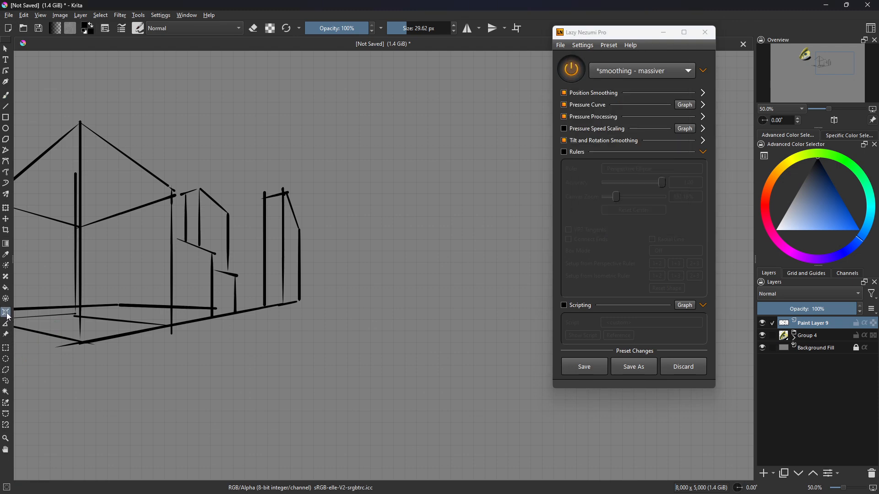
pyautogui.click(106, 31)
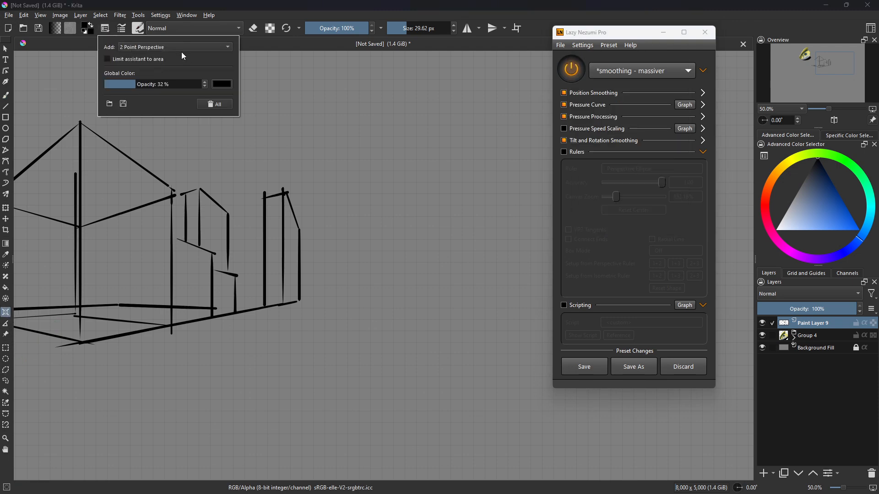
pyautogui.click(181, 52)
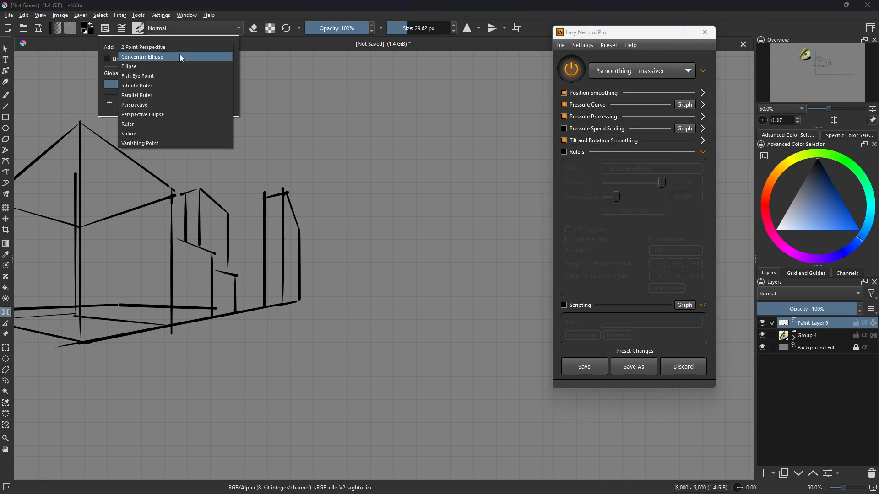
pyautogui.click(200, 96)
pyautogui.click(337, 205)
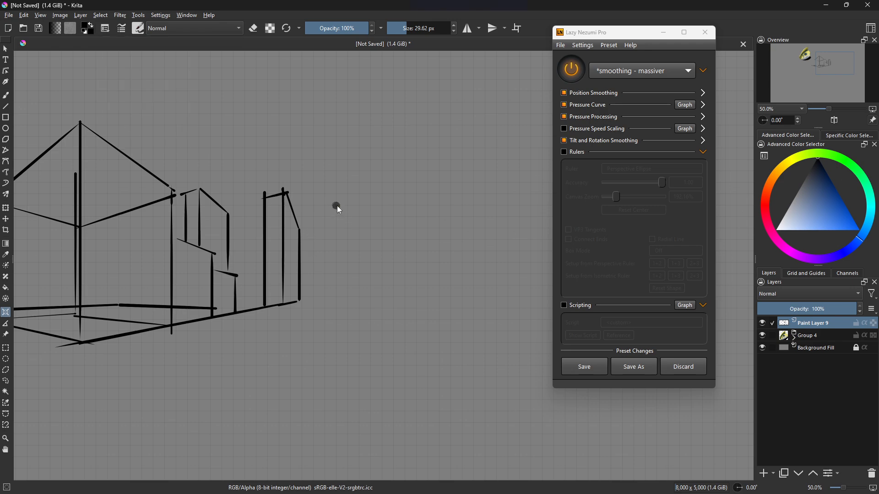
pyautogui.click(486, 206)
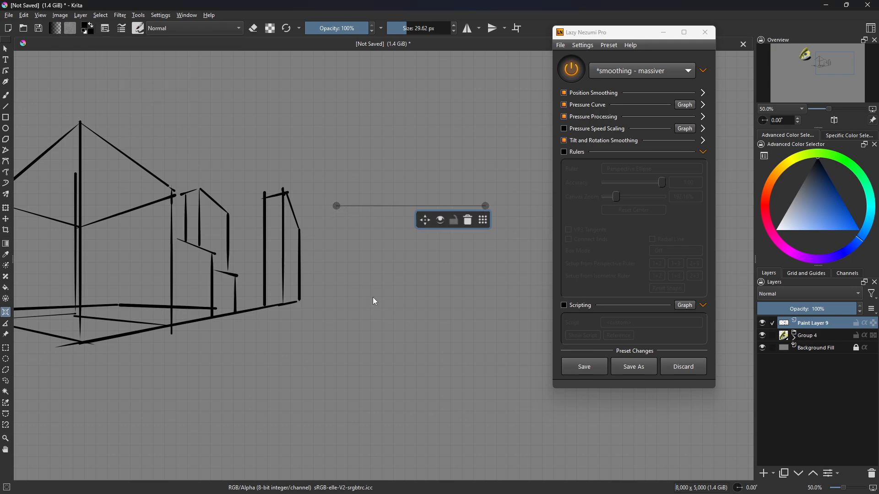
pyautogui.click(368, 133)
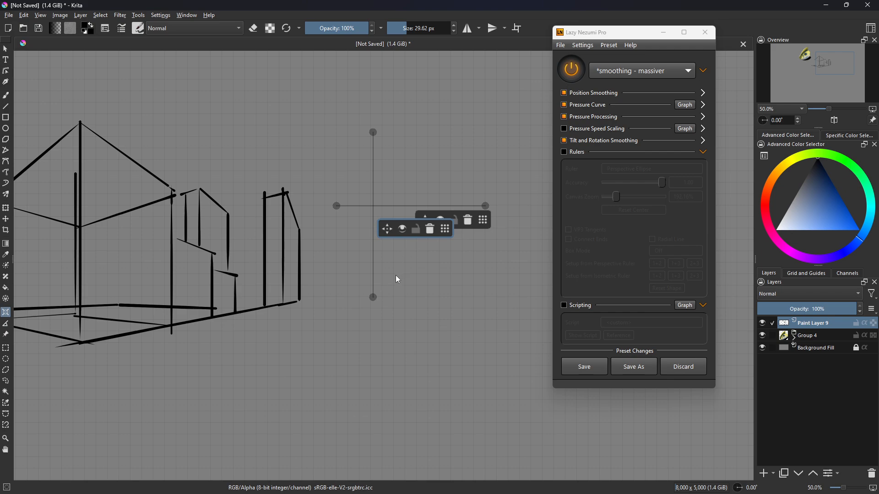
# - Try near-vertical and short sideways brush strokes next to the crossed parallel rulers, undoing the unwanted ones
pyautogui.press('b')
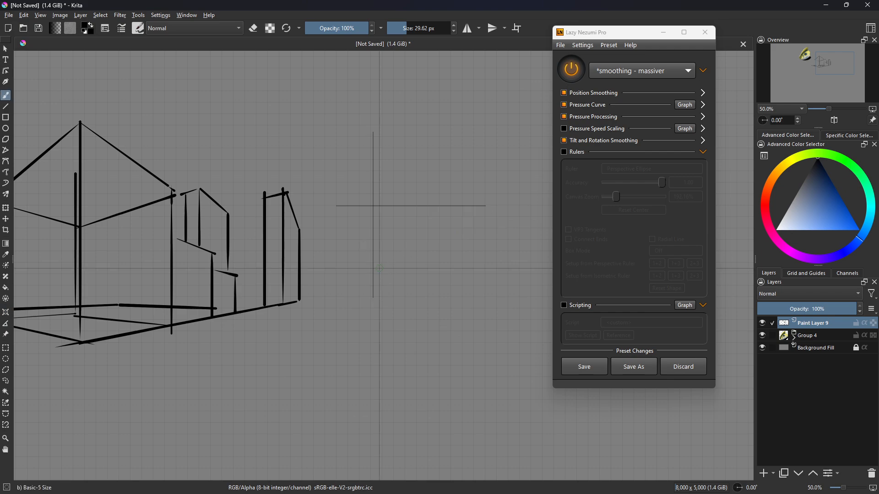
pyautogui.moveTo(391, 263)
pyautogui.mouseDown()
pyautogui.moveTo(419, 230)
pyautogui.moveTo(414, 292)
pyautogui.mouseUp()
pyautogui.hotkey('ctrl', 'z')
pyautogui.moveTo(400, 208); pyautogui.dragTo(392, 298)
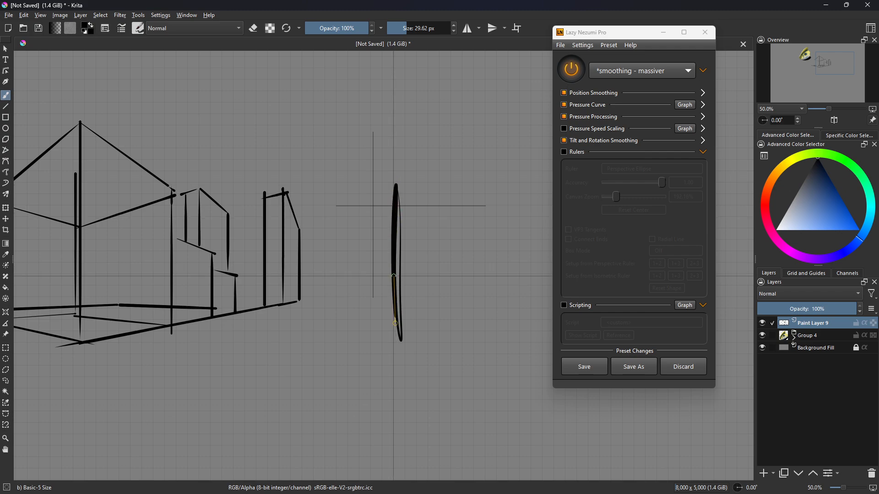
pyautogui.hotkey('ctrl', 'z')
pyautogui.moveTo(386, 238)
pyautogui.mouseDown()
pyautogui.moveTo(386, 265)
pyautogui.moveTo(409, 266)
pyautogui.moveTo(397, 269)
pyautogui.moveTo(396, 243)
pyautogui.moveTo(398, 296)
pyautogui.moveTo(395, 232)
pyautogui.moveTo(414, 226)
pyautogui.mouseUp()
pyautogui.hotkey('ctrl', 'z')
pyautogui.hotkey('ctrl', 'z')
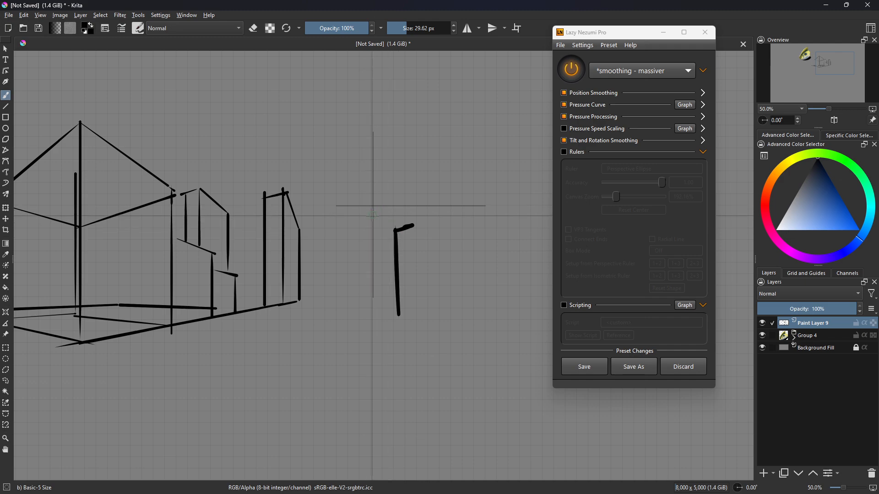
# - Make one more test stroke and undo back past all test strokes and both Parallel Ruler assistants
pyautogui.moveTo(401, 271)
pyautogui.mouseDown()
pyautogui.moveTo(409, 271)
pyautogui.moveTo(410, 313)
pyautogui.mouseUp()
pyautogui.hotkey('ctrl', 'z')
pyautogui.hotkey('ctrl', 'z')
pyautogui.hotkey('ctrl', 'z')
pyautogui.hotkey('ctrl', 'z')
pyautogui.hotkey('ctrl', 'z')
pyautogui.hotkey('ctrl', 'z')
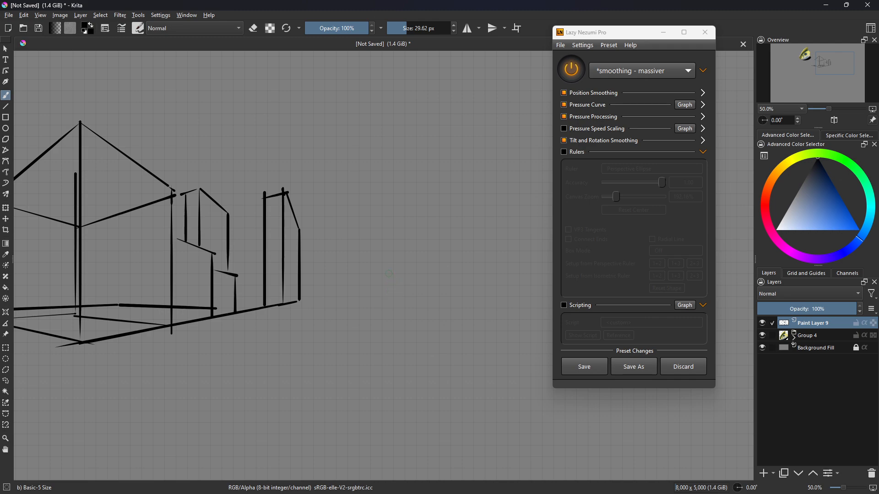
pyautogui.click(588, 45)
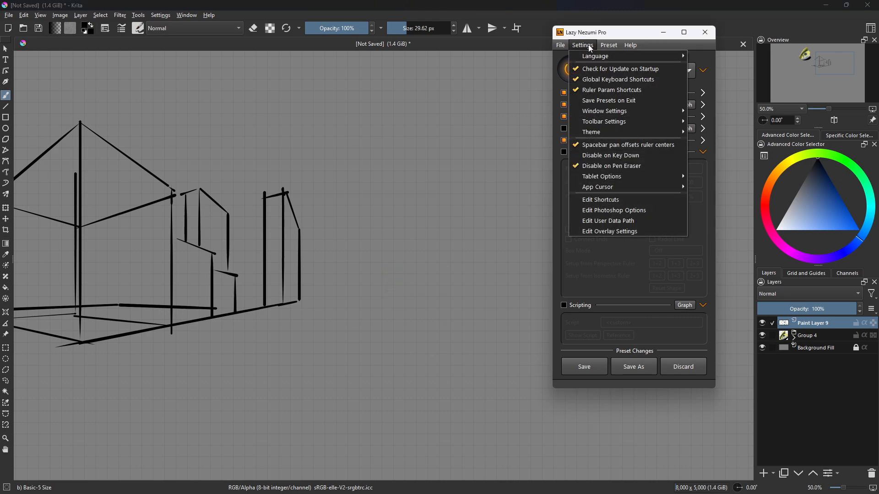
pyautogui.click(586, 44)
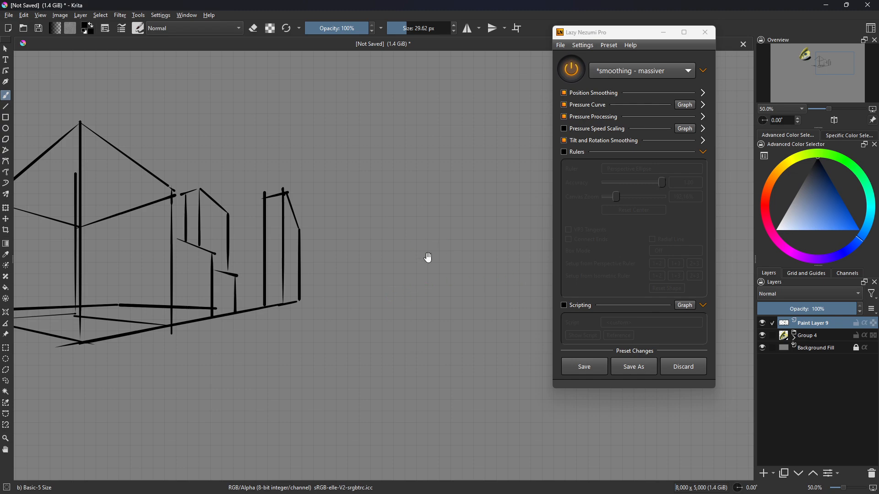
# - Draw five straight lines with the Line tool, fanning out from one shared point in the empty area beyond the pillar
pyautogui.moveTo(390, 288)
pyautogui.mouseDown()
pyautogui.moveTo(404, 323)
pyautogui.moveTo(246, 340)
pyautogui.mouseUp()
pyautogui.moveTo(477, 253); pyautogui.dragTo(379, 282)
pyautogui.press('v')
pyautogui.moveTo(421, 241); pyautogui.dragTo(156, 163)
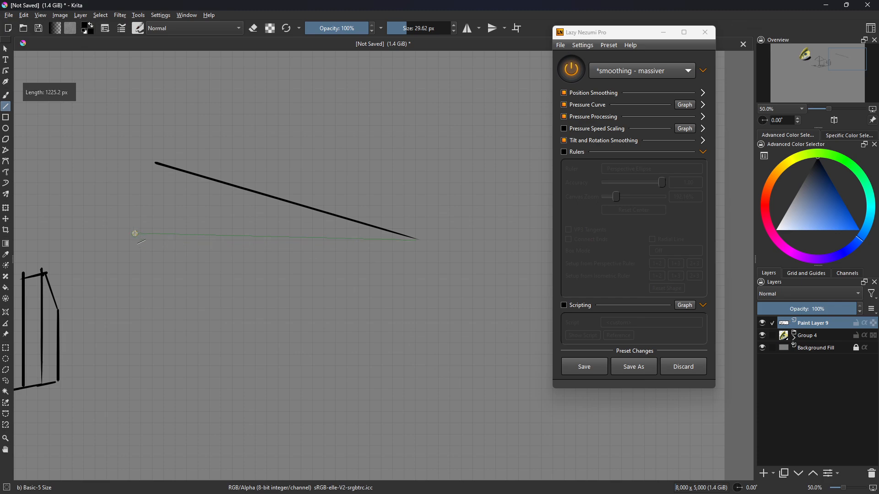
pyautogui.moveTo(136, 234); pyautogui.dragTo(134, 234)
pyautogui.moveTo(138, 301); pyautogui.dragTo(138, 301)
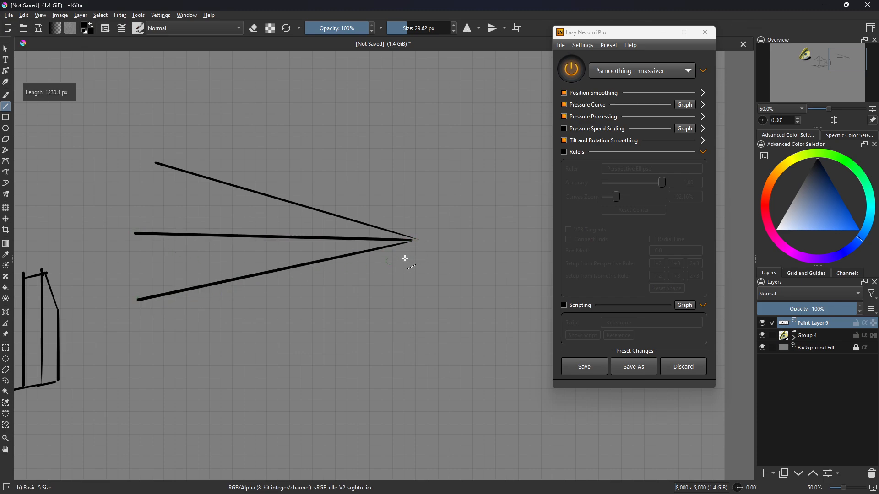
pyautogui.moveTo(231, 352); pyautogui.dragTo(230, 352)
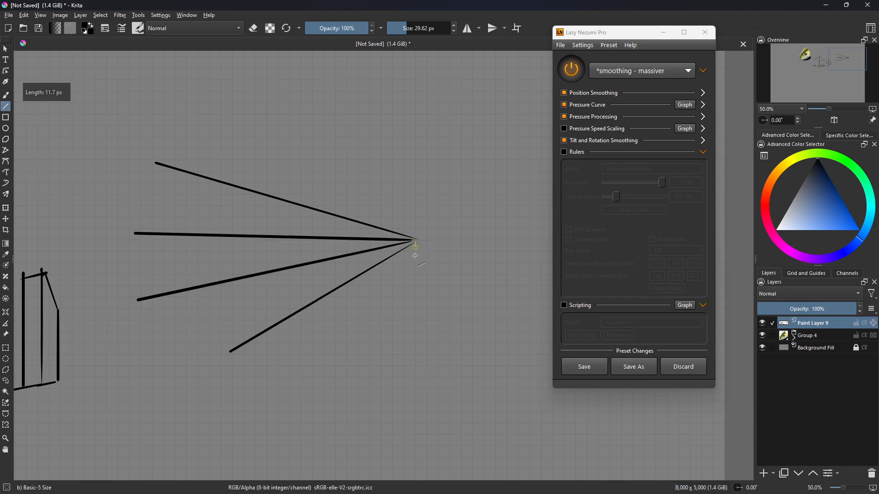
pyautogui.moveTo(408, 356); pyautogui.dragTo(409, 356)
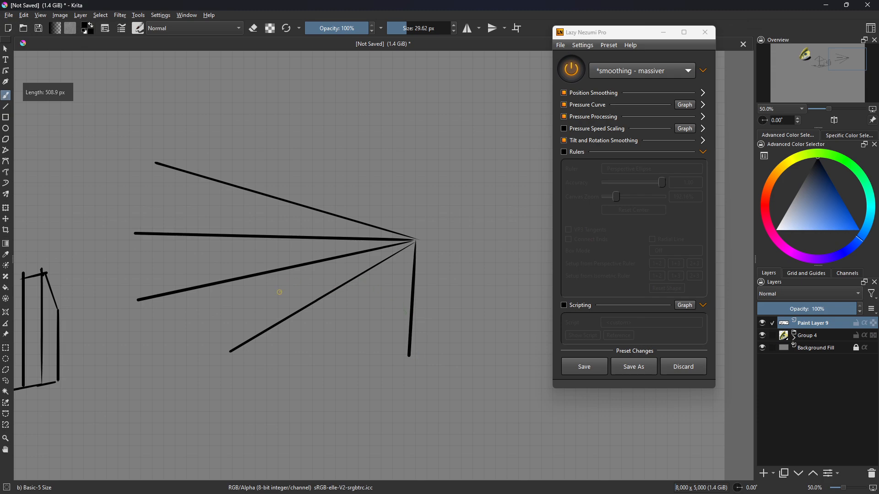
# - Undo all the straight lines fanning out from the shared point in the empty area beyond the pillar
pyautogui.moveTo(276, 283); pyautogui.dragTo(309, 315)
pyautogui.hotkey('ctrl', 'z')
pyautogui.hotkey('ctrl', 'z')
pyautogui.hotkey('ctrl', 'z')
pyautogui.hotkey('ctrl', 'z')
pyautogui.hotkey('ctrl', 'z')
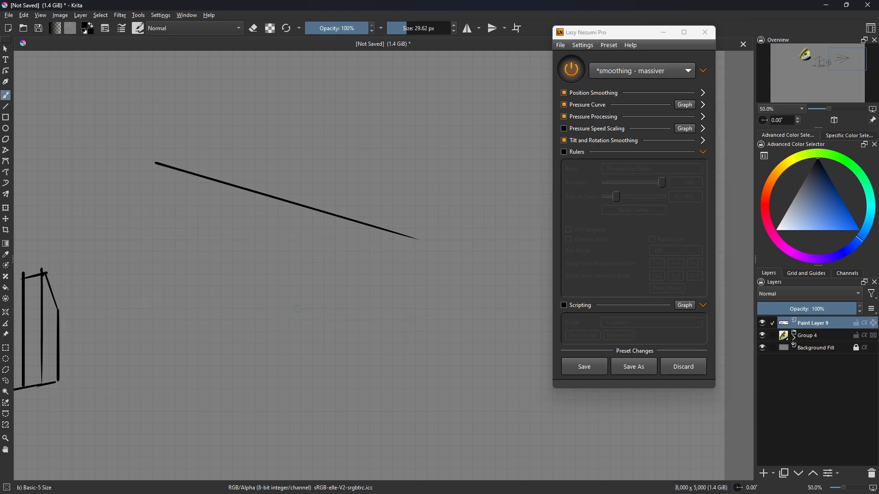
pyautogui.hotkey('ctrl', 'z')
pyautogui.moveTo(225, 333)
pyautogui.mouseDown()
pyautogui.moveTo(503, 255)
pyautogui.moveTo(453, 280)
pyautogui.mouseUp()
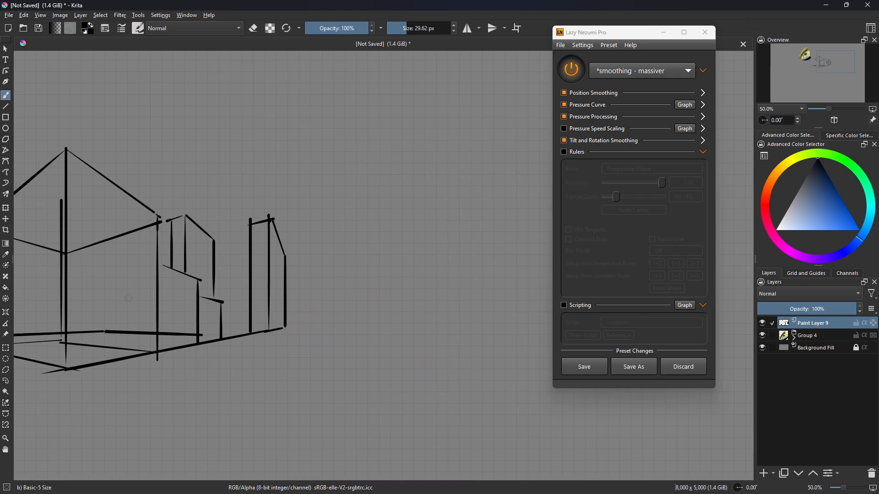
pyautogui.moveTo(437, 235); pyautogui.dragTo(338, 261)
pyautogui.moveTo(275, 296)
pyautogui.mouseDown()
pyautogui.moveTo(389, 207)
pyautogui.moveTo(276, 315)
pyautogui.mouseUp()
pyautogui.hotkey('ctrl', 'z')
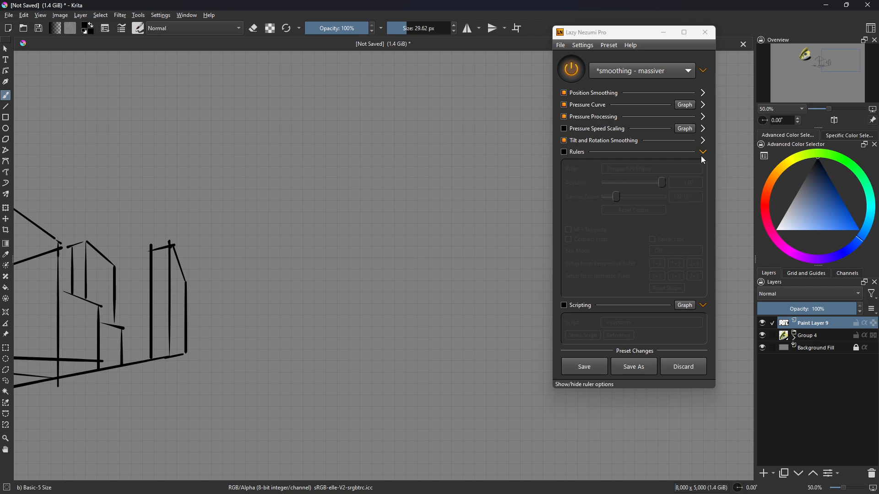
# - Enable Rulers in Lazy Nezumi Pro, set the ruler type to Quadratic Bezier and reset its center onto the canvas
pyautogui.click(565, 153)
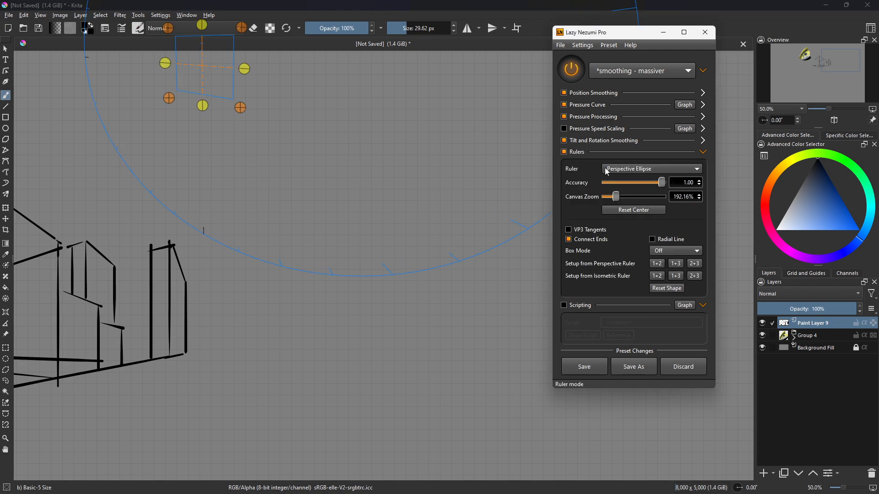
pyautogui.click(625, 170)
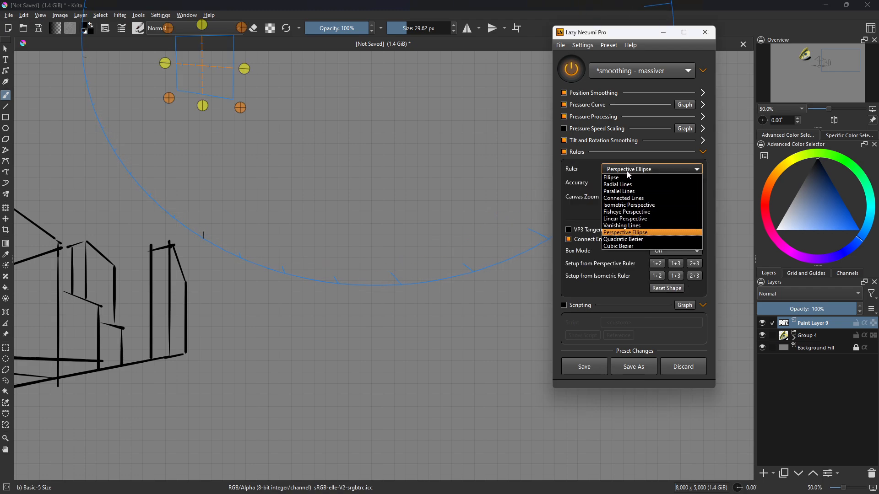
pyautogui.click(637, 239)
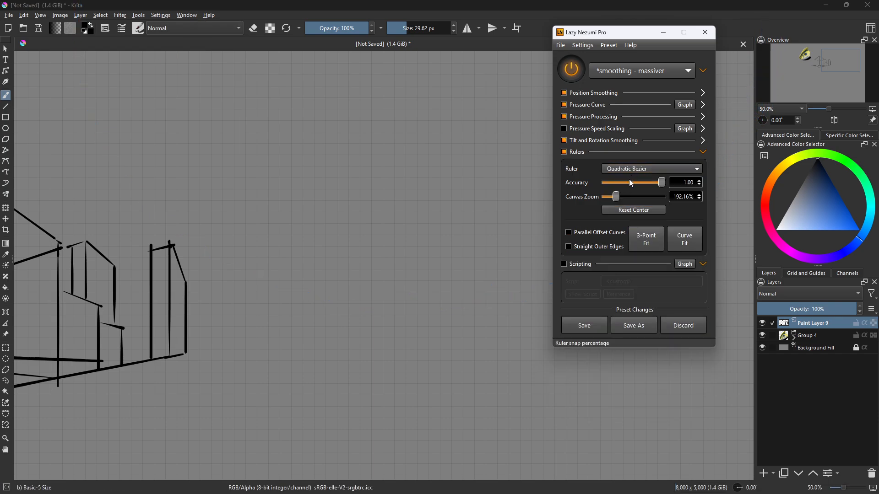
pyautogui.click(634, 211)
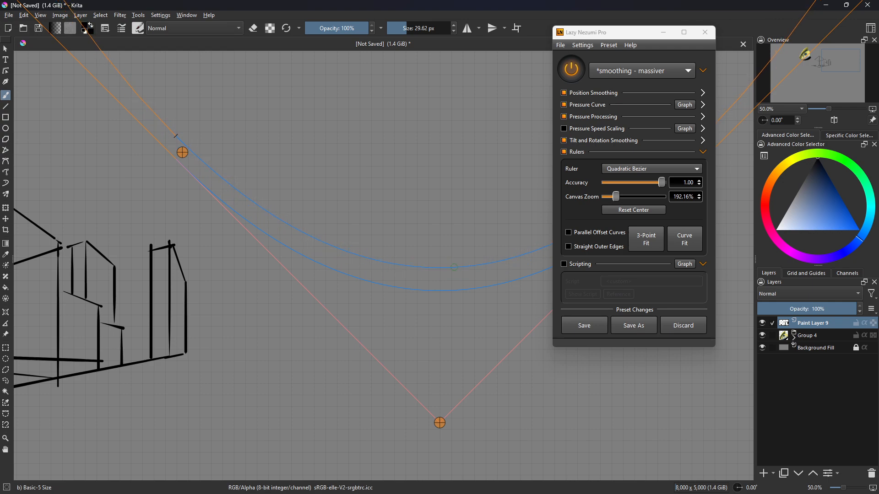
# - Reposition the quadratic Bezier ruler's points into a curve bulging away from the pillar, moving the Lazy Nezumi Pro window clear of them
pyautogui.moveTo(440, 422); pyautogui.dragTo(321, 372)
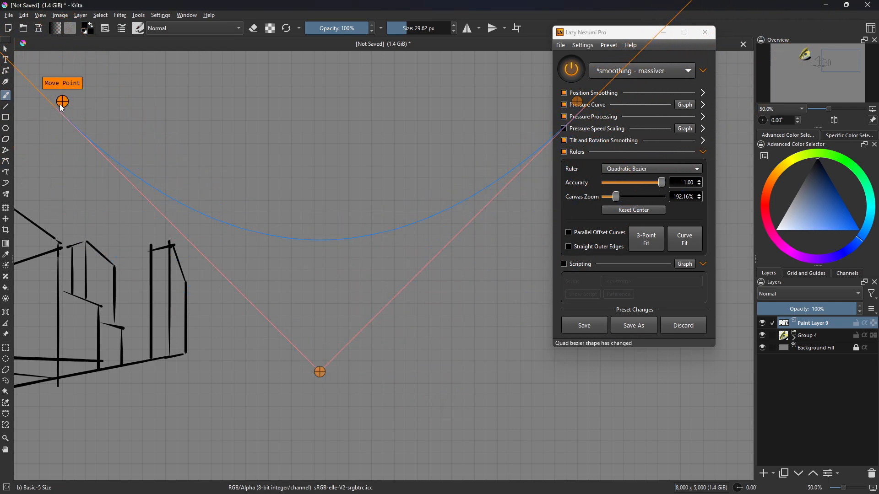
pyautogui.moveTo(62, 103); pyautogui.dragTo(157, 278)
pyautogui.moveTo(154, 223); pyautogui.dragTo(175, 208)
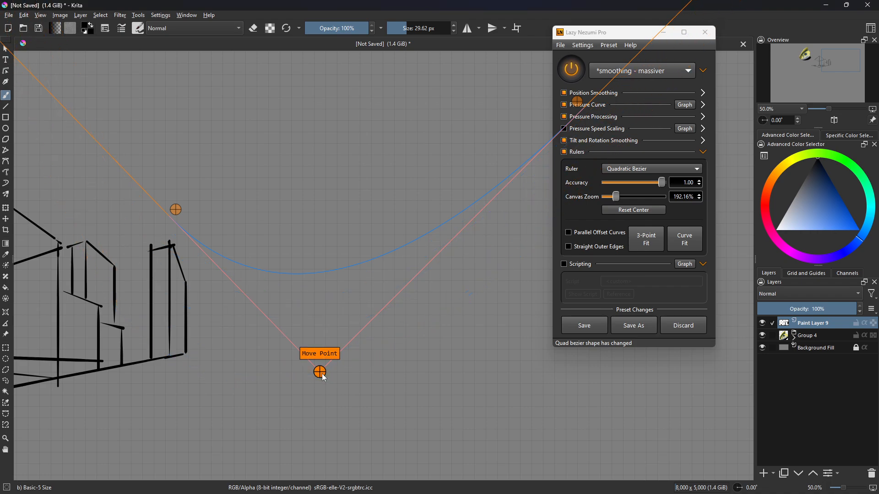
pyautogui.moveTo(320, 372); pyautogui.dragTo(278, 295)
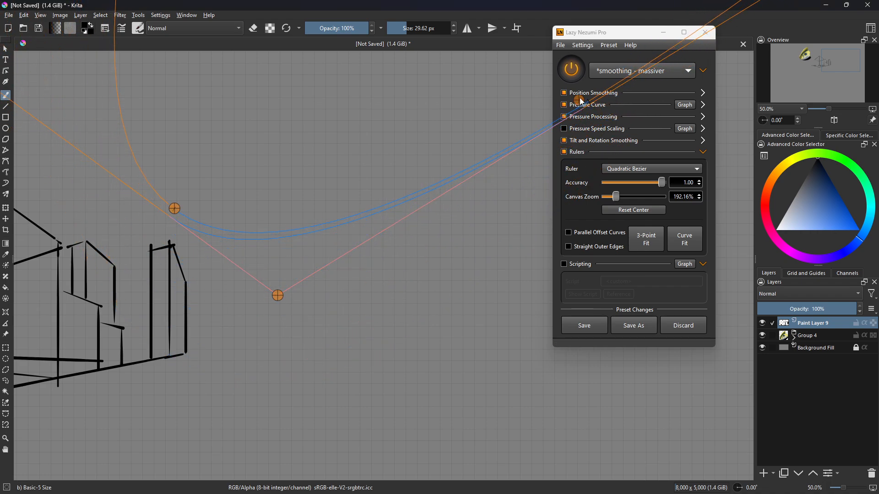
pyautogui.moveTo(630, 37); pyautogui.dragTo(713, 82)
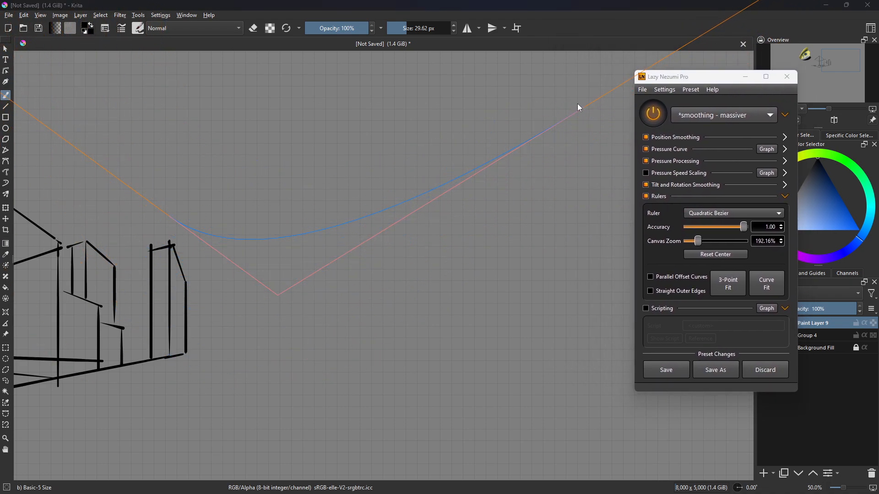
pyautogui.moveTo(577, 103); pyautogui.dragTo(293, 403)
pyautogui.moveTo(202, 348); pyautogui.dragTo(211, 359)
# - Draw a curved brush stroke beside the pillar, following the quadratic Bezier ruler
pyautogui.moveTo(206, 253); pyautogui.dragTo(161, 214)
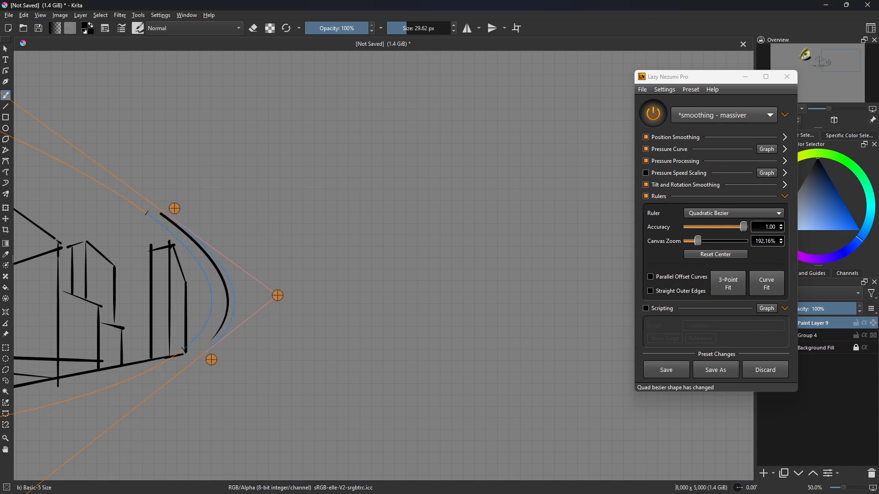
pyautogui.moveTo(257, 307); pyautogui.dragTo(443, 292)
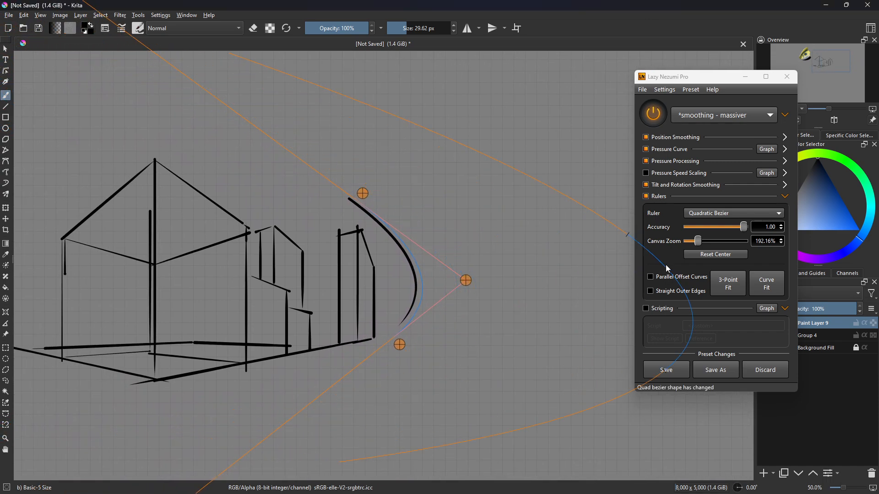
pyautogui.click(668, 90)
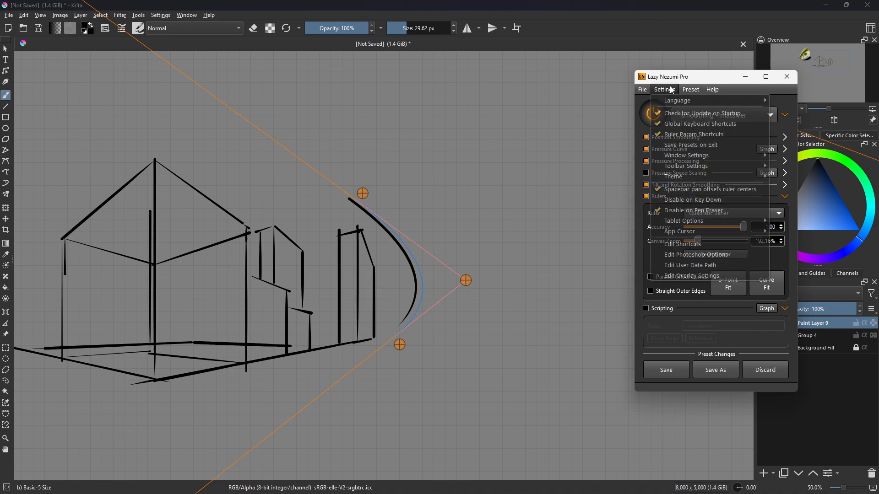
pyautogui.click(672, 90)
pyautogui.moveTo(463, 287); pyautogui.dragTo(526, 292)
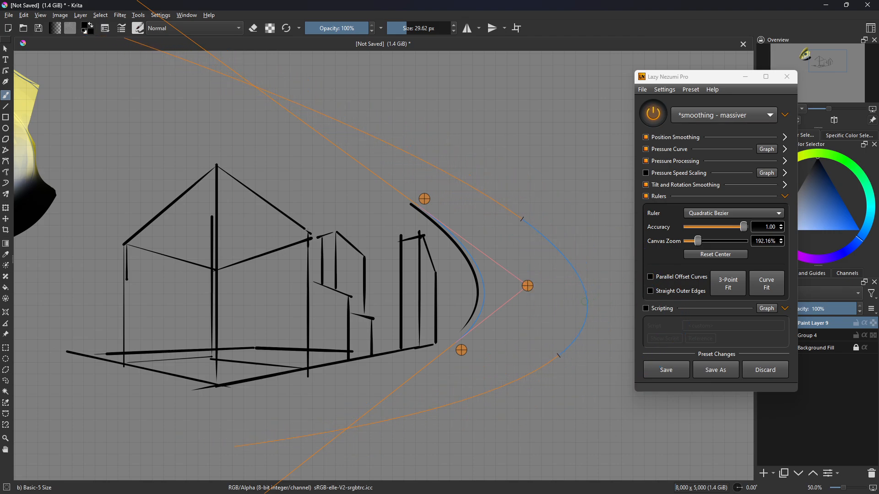
# - Draw two larger curved strokes with Parallel Offset Curves enabled, and one wider stroke around them with that option disabled
pyautogui.click(650, 277)
pyautogui.moveTo(522, 306)
pyautogui.mouseDown()
pyautogui.moveTo(524, 274)
pyautogui.moveTo(366, 128)
pyautogui.moveTo(463, 393)
pyautogui.moveTo(275, 450)
pyautogui.mouseUp()
pyautogui.moveTo(293, 414)
pyautogui.mouseDown()
pyautogui.moveTo(306, 413)
pyautogui.moveTo(364, 150)
pyautogui.moveTo(287, 122)
pyautogui.mouseUp()
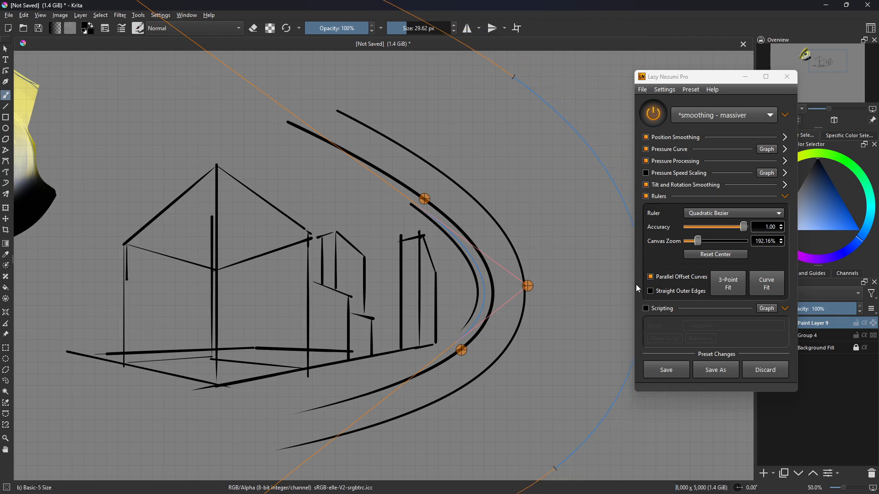
pyautogui.click(650, 277)
pyautogui.moveTo(229, 459)
pyautogui.mouseDown()
pyautogui.moveTo(457, 419)
pyautogui.moveTo(627, 338)
pyautogui.moveTo(636, 286)
pyautogui.moveTo(497, 183)
pyautogui.moveTo(311, 96)
pyautogui.mouseUp()
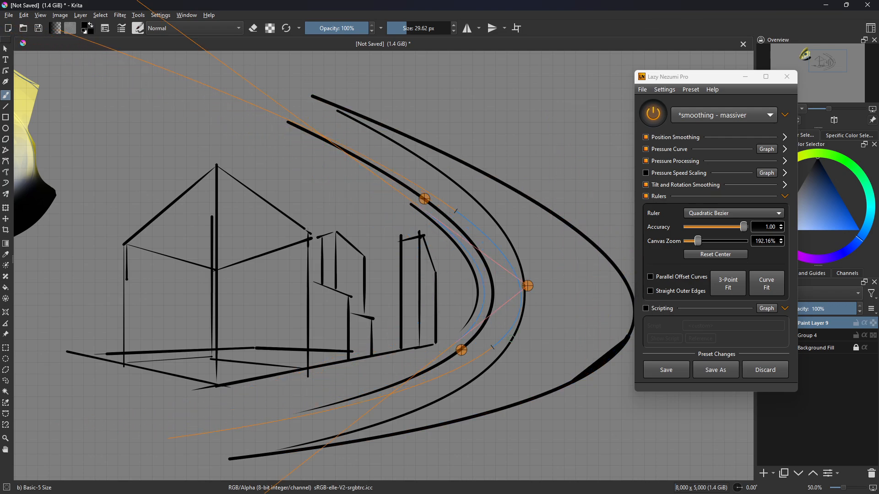
# - Clear the layer and draw a curve with long straight ends, using Parallel Offset Curves and Straight Outer Edges
pyautogui.click(650, 277)
pyautogui.press('Delete')
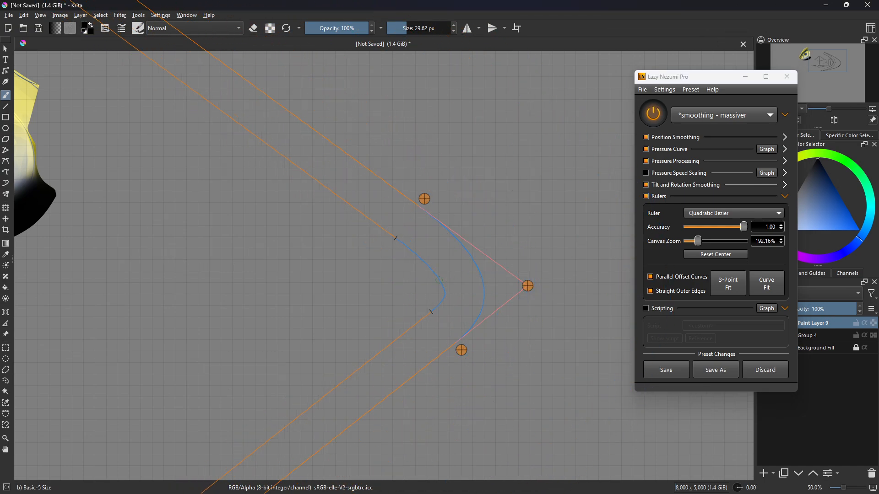
pyautogui.moveTo(441, 332); pyautogui.dragTo(472, 288)
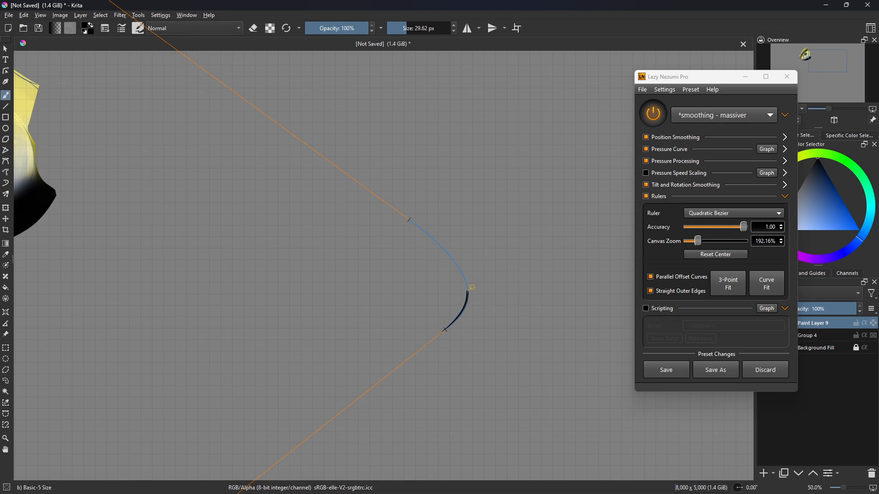
pyautogui.moveTo(338, 169); pyautogui.dragTo(232, 90)
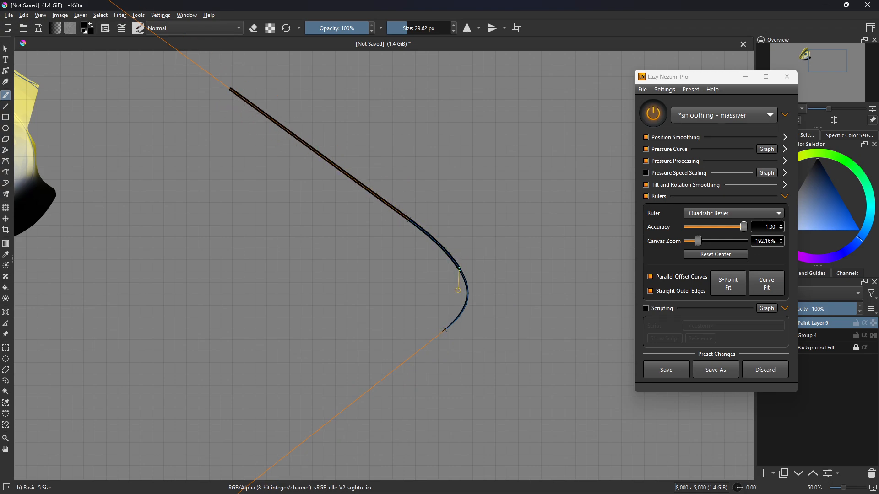
pyautogui.moveTo(444, 329); pyautogui.dragTo(274, 464)
# - Disable Straight Outer Edges and draw a second stroke whose ends keep curving, inside the bend of the first
pyautogui.click(660, 291)
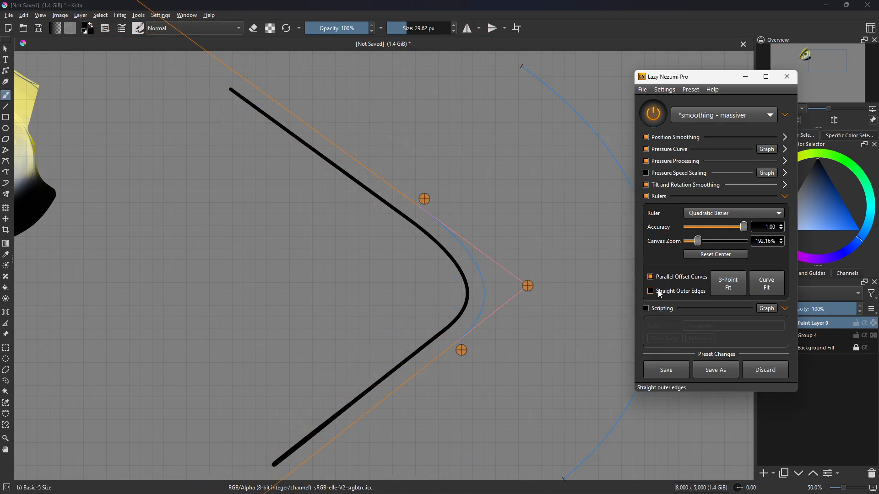
pyautogui.moveTo(434, 312); pyautogui.dragTo(170, 389)
pyautogui.moveTo(427, 317)
pyautogui.mouseDown()
pyautogui.moveTo(463, 264)
pyautogui.moveTo(377, 194)
pyautogui.moveTo(127, 126)
pyautogui.moveTo(69, 102)
pyautogui.moveTo(73, 83)
pyautogui.mouseUp()
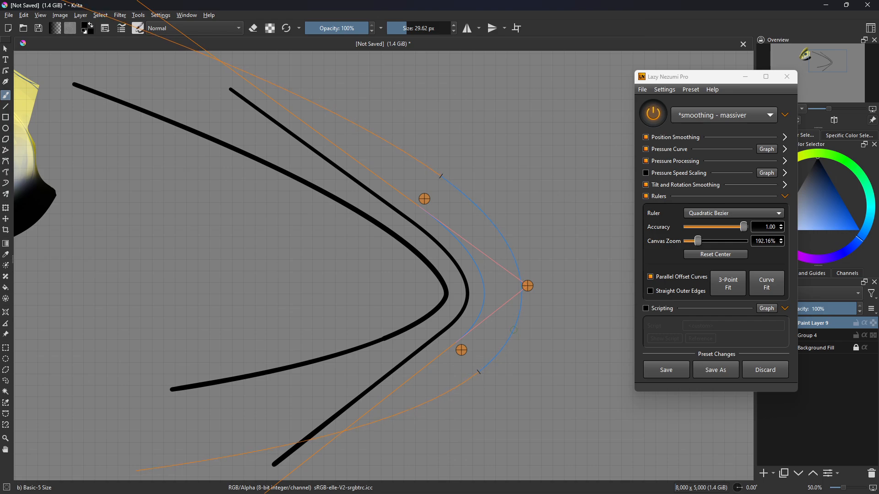
# - Re-enable Straight Outer Edges and clear both test curves from the layer
pyautogui.click(657, 294)
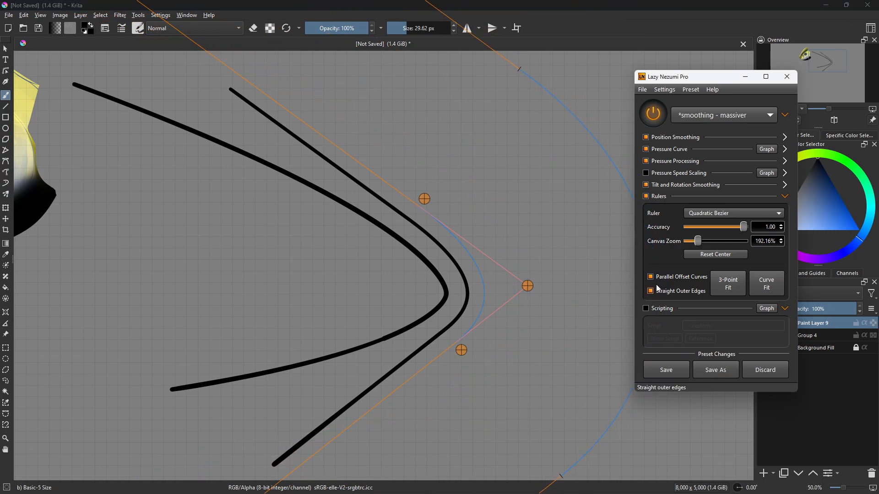
pyautogui.press('Delete')
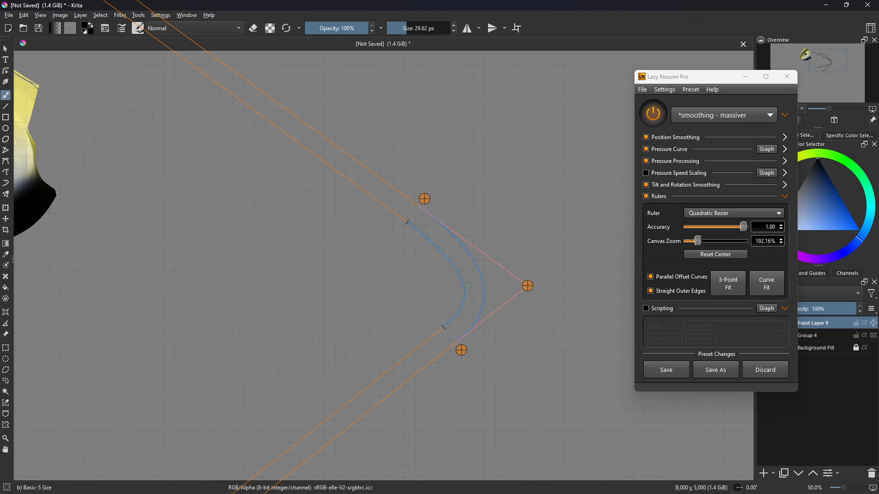
# - Switch the ruler type to Cubic Bezier and reset its center onto the canvas
pyautogui.click(706, 214)
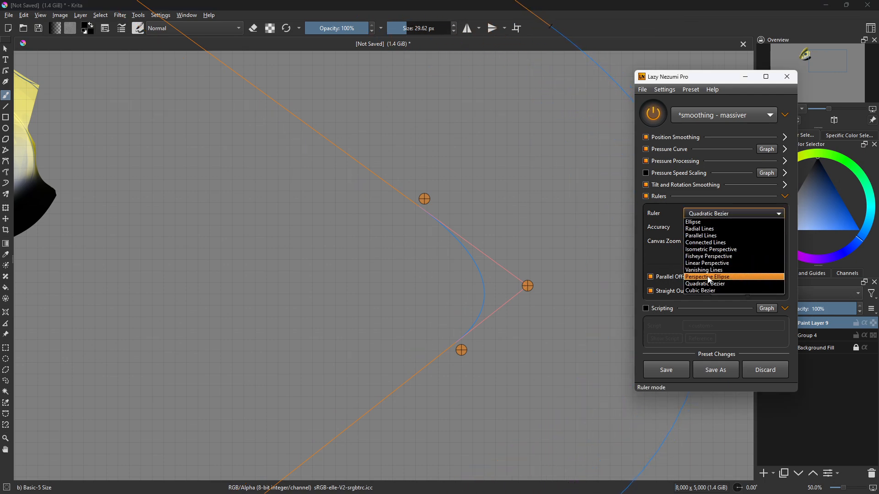
pyautogui.click(722, 214)
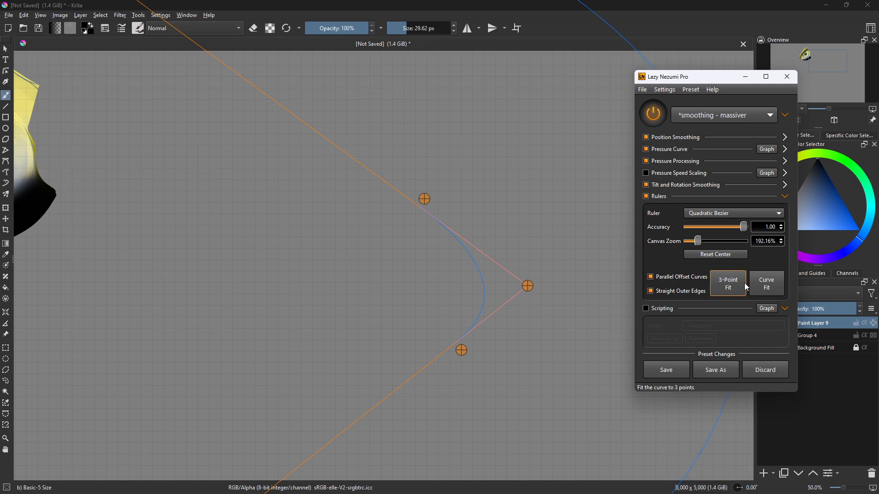
pyautogui.click(717, 214)
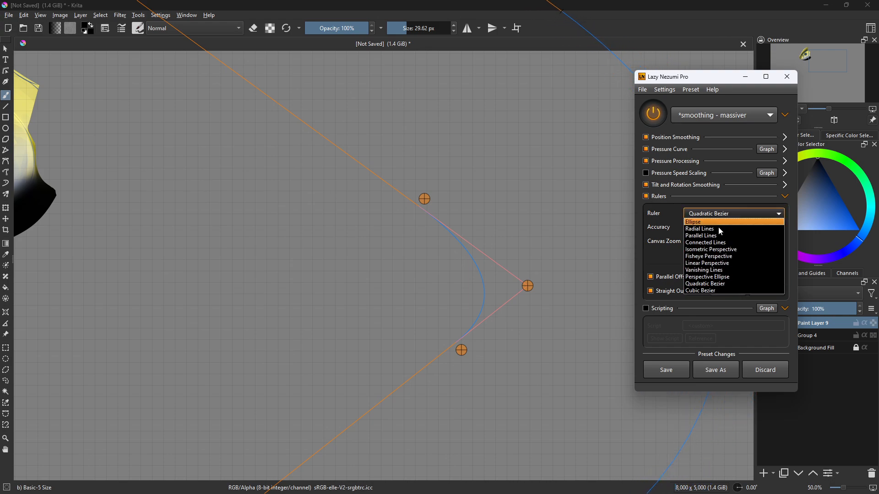
pyautogui.click(720, 289)
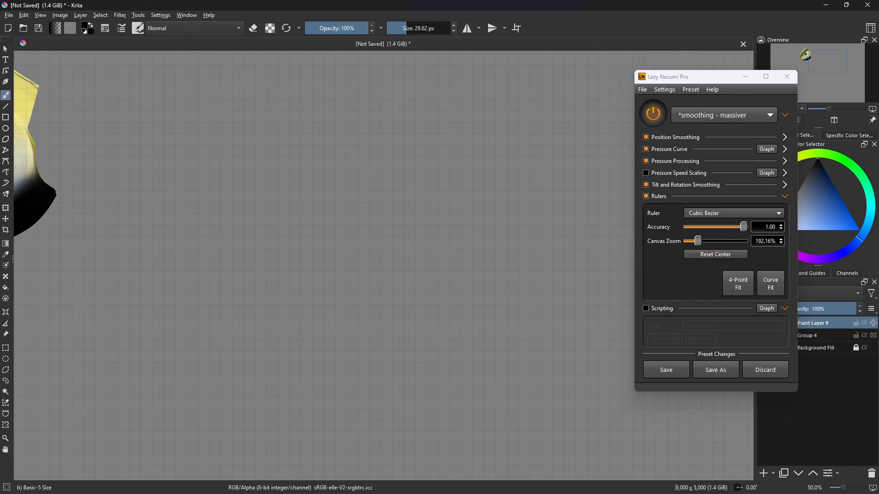
pyautogui.click(693, 254)
# - Move the cubic Bezier ruler across the canvas and rotate the tangent at its end nearest the yellow artwork to a flatter angle
pyautogui.moveTo(439, 321); pyautogui.dragTo(353, 297)
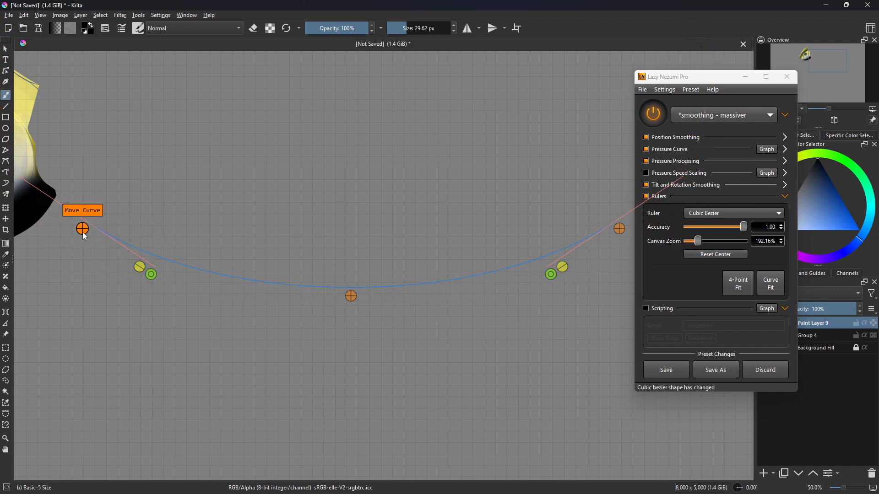
pyautogui.moveTo(82, 229); pyautogui.dragTo(98, 241)
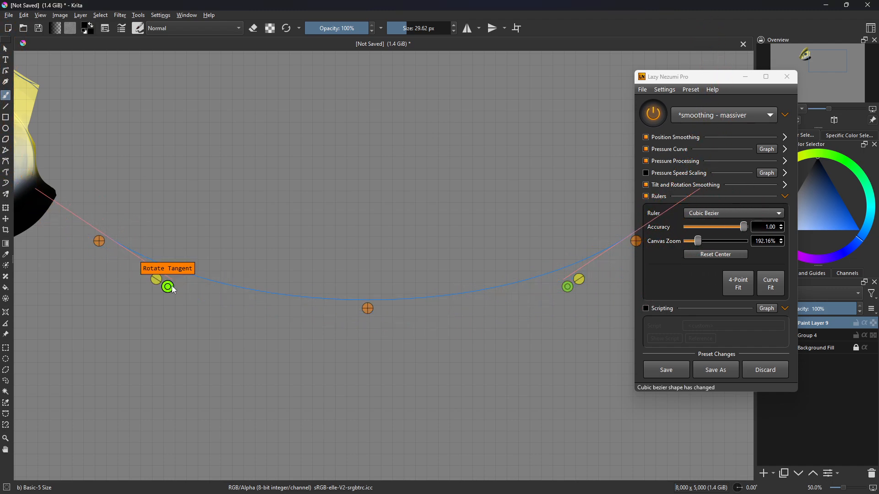
pyautogui.moveTo(170, 288); pyautogui.dragTo(173, 244)
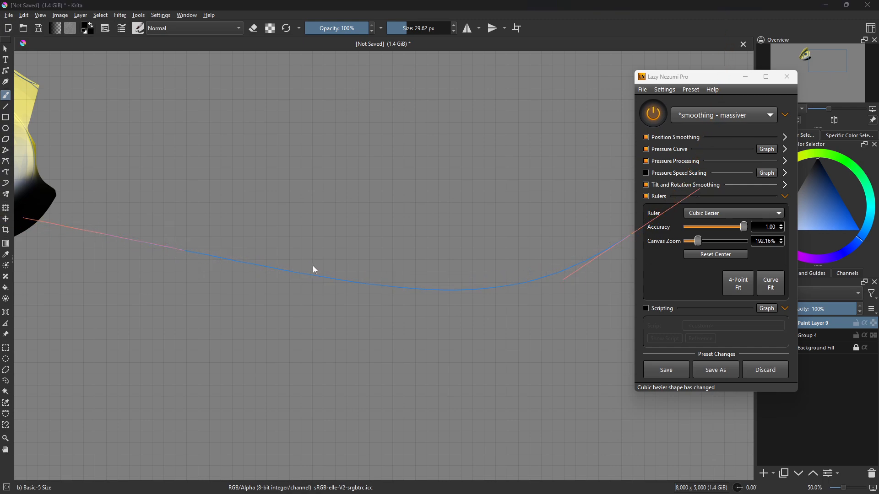
pyautogui.moveTo(312, 266); pyautogui.dragTo(171, 241)
# - Move the Lazy Nezumi Pro window clear of the ruler and reshape the cubic Bezier's tangents into a dipping S-curve
pyautogui.click(634, 243)
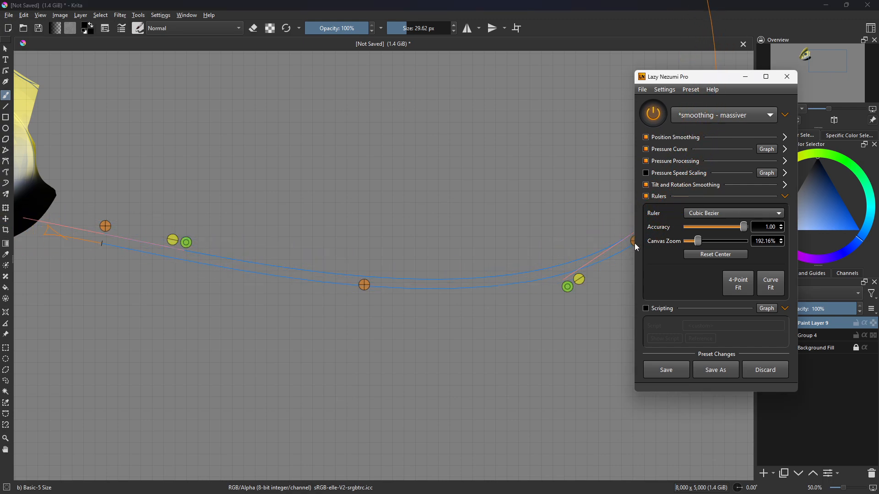
pyautogui.click(615, 258)
pyautogui.moveTo(700, 80); pyautogui.dragTo(746, 100)
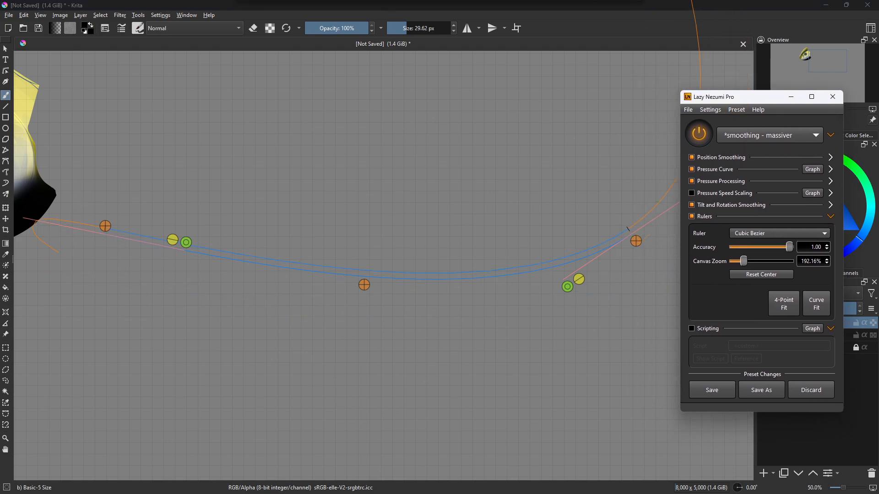
pyautogui.moveTo(635, 241); pyautogui.dragTo(556, 234)
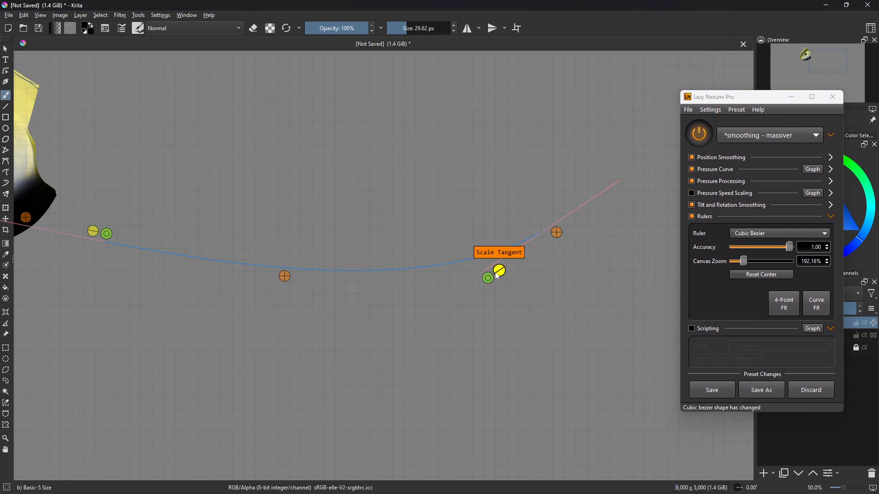
pyautogui.moveTo(499, 270); pyautogui.dragTo(467, 282)
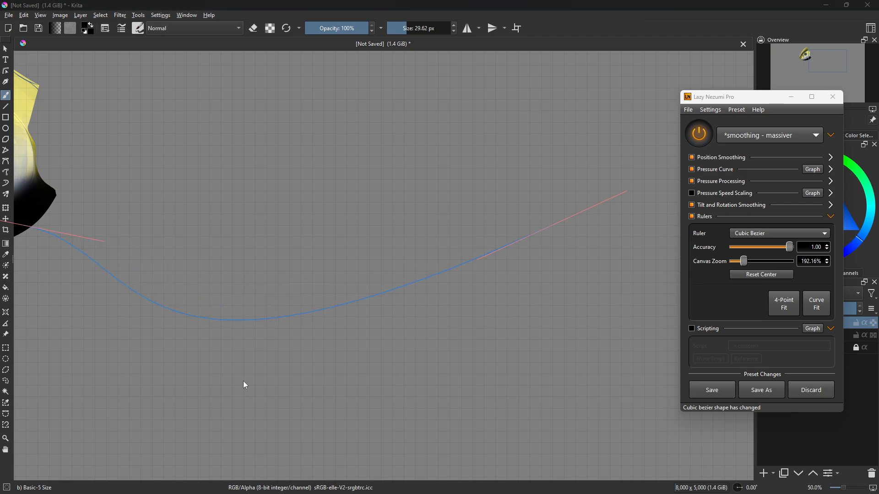
# - Draw two long curved strokes along the cubic Bezier ruler, one starting at the yellow artwork and the other offset below it
pyautogui.moveTo(175, 419); pyautogui.dragTo(335, 366)
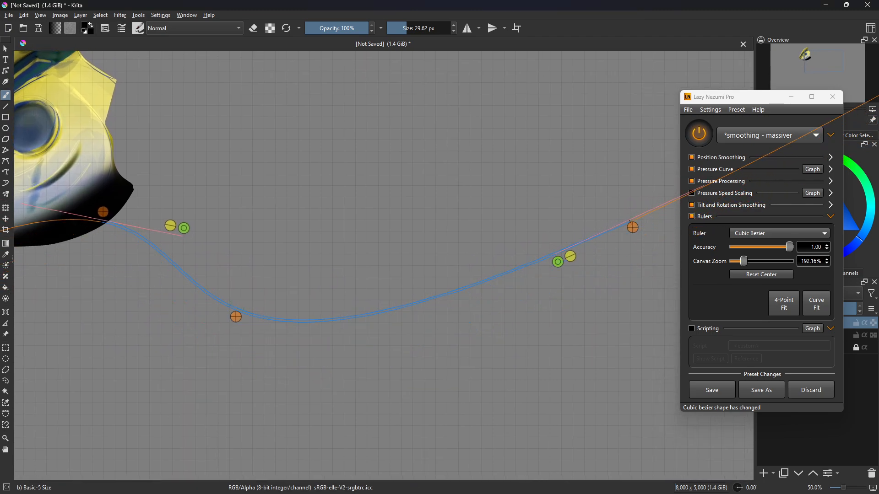
pyautogui.moveTo(100, 228)
pyautogui.mouseDown()
pyautogui.moveTo(292, 321)
pyautogui.moveTo(465, 284)
pyautogui.moveTo(664, 184)
pyautogui.moveTo(519, 266)
pyautogui.moveTo(238, 293)
pyautogui.moveTo(94, 236)
pyautogui.moveTo(31, 258)
pyautogui.mouseUp()
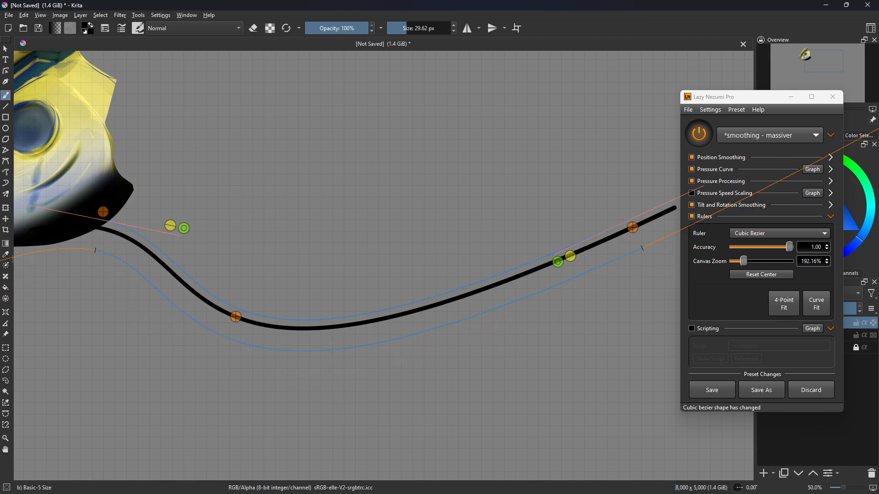
pyautogui.moveTo(481, 300); pyautogui.dragTo(415, 329)
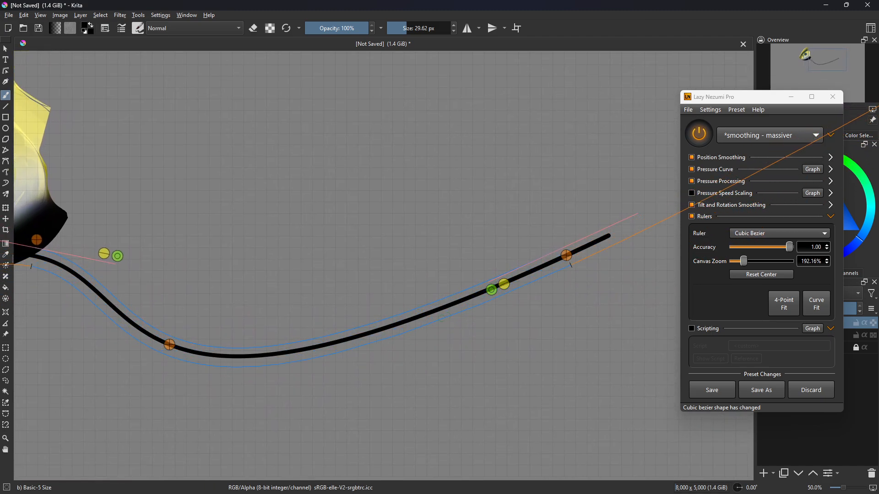
pyautogui.moveTo(478, 353)
pyautogui.mouseDown()
pyautogui.moveTo(235, 401)
pyautogui.moveTo(83, 344)
pyautogui.mouseUp()
pyautogui.moveTo(190, 391)
pyautogui.mouseDown()
pyautogui.moveTo(460, 368)
pyautogui.moveTo(568, 315)
pyautogui.mouseUp()
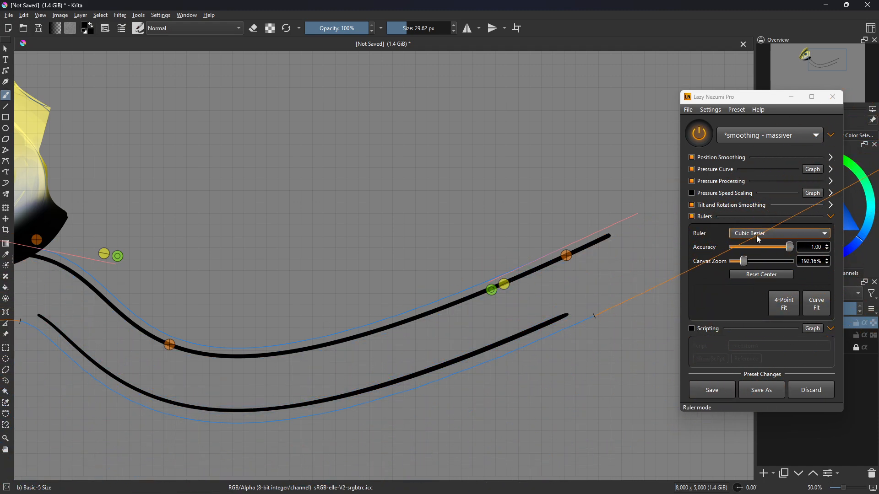
# - Switch the ruler type to Quadratic Bezier and draw two parallel bent strokes across the far ends of the long curves
pyautogui.click(778, 234)
pyautogui.click(753, 304)
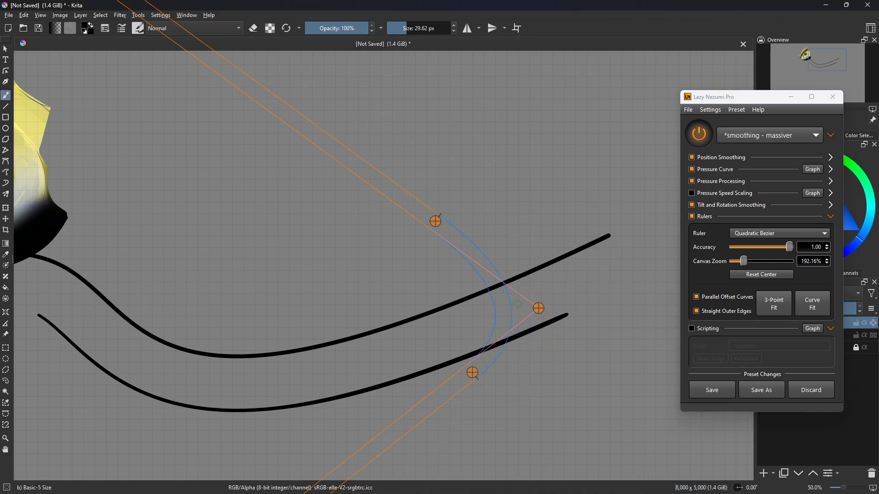
pyautogui.moveTo(496, 396)
pyautogui.mouseDown()
pyautogui.moveTo(533, 290)
pyautogui.moveTo(457, 195)
pyautogui.mouseUp()
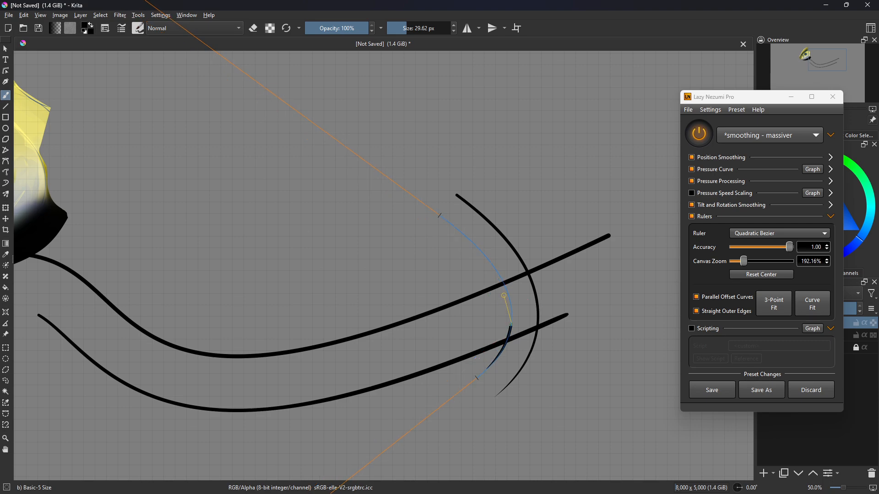
pyautogui.moveTo(428, 230)
pyautogui.mouseDown()
pyautogui.moveTo(492, 293)
pyautogui.moveTo(464, 363)
pyautogui.mouseUp()
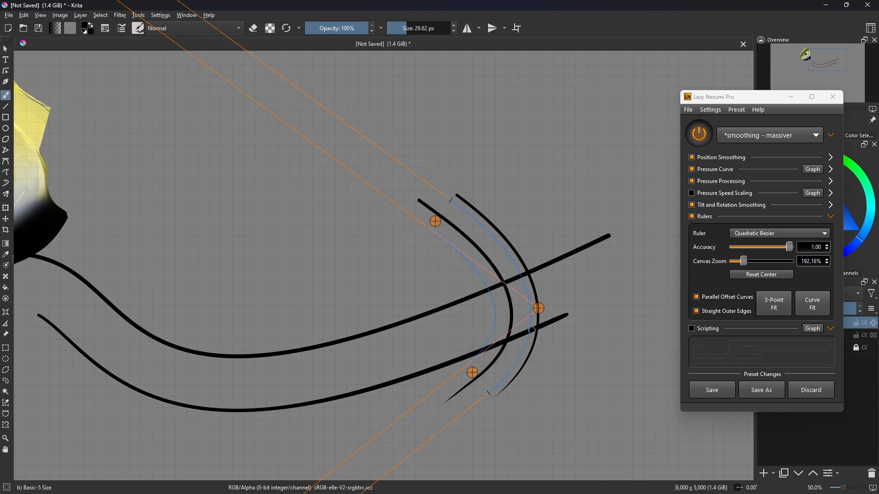
# - Switch the ruler type to Ellipse and turn off its Radial Line option
pyautogui.click(750, 137)
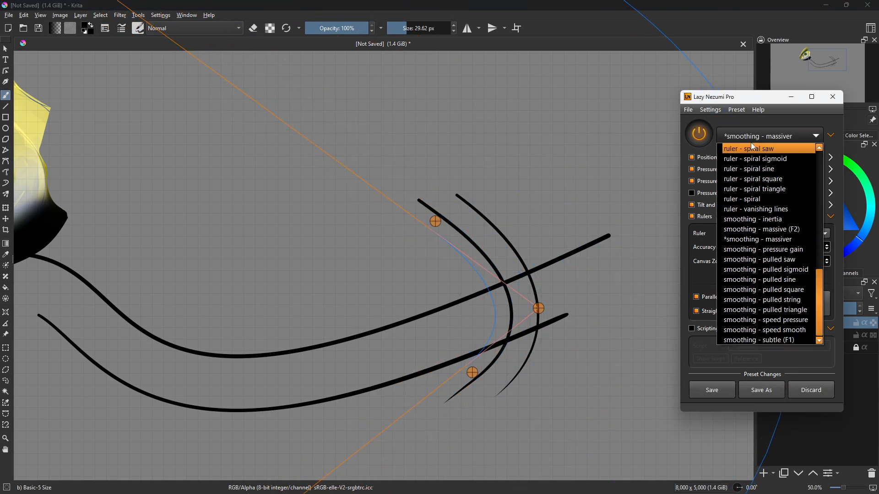
pyautogui.click(751, 139)
pyautogui.click(746, 235)
pyautogui.click(749, 231)
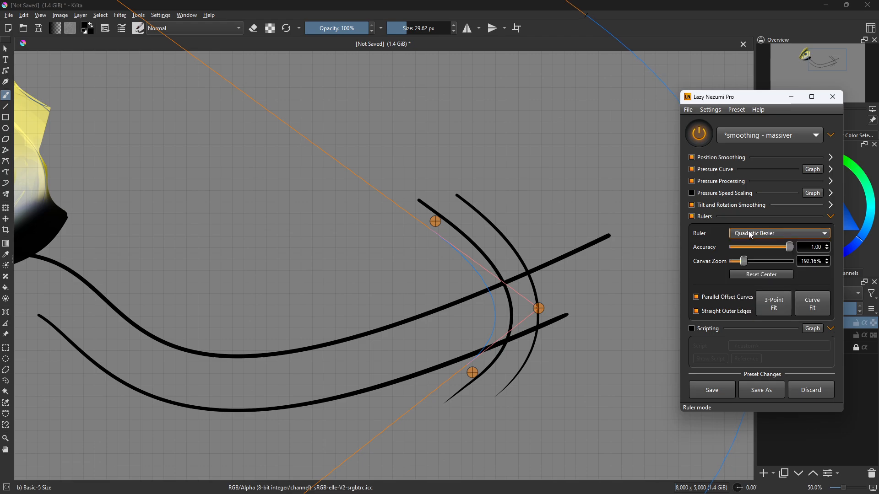
pyautogui.click(749, 231)
pyautogui.click(758, 242)
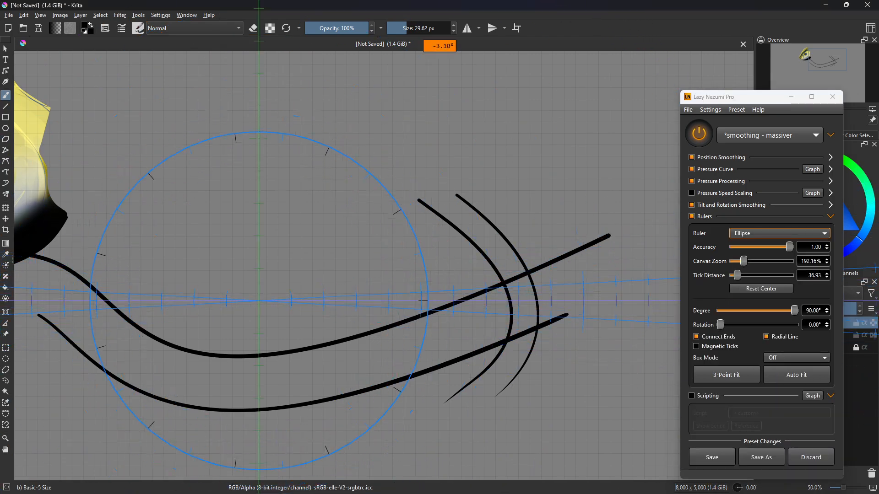
pyautogui.click(766, 337)
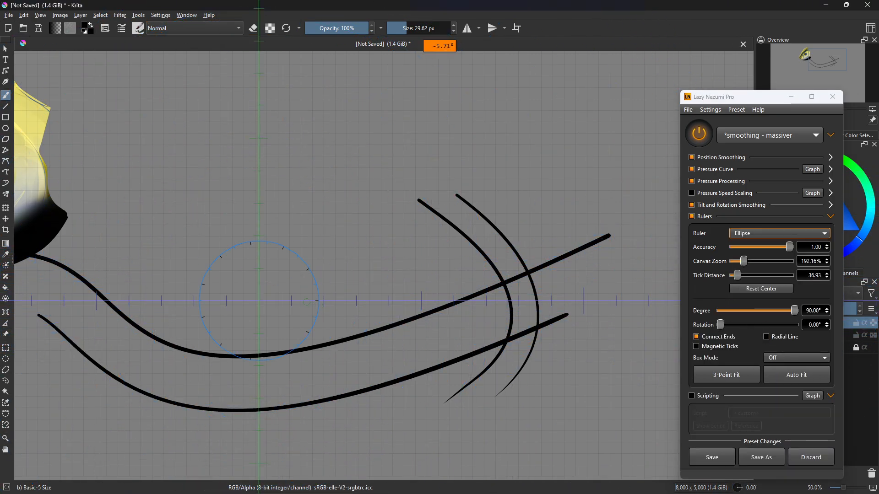
# - Draw two equal circles with the ellipse ruler, one between the long curves beside the bent strokes and one in the empty area above
pyautogui.moveTo(259, 301)
pyautogui.moveTo(259, 301); pyautogui.dragTo(433, 311)
pyautogui.moveTo(488, 335)
pyautogui.mouseDown()
pyautogui.moveTo(402, 330)
pyautogui.moveTo(422, 261)
pyautogui.moveTo(492, 319)
pyautogui.moveTo(399, 340)
pyautogui.moveTo(444, 247)
pyautogui.moveTo(458, 356)
pyautogui.mouseUp()
pyautogui.hotkey('ctrl', 'z')
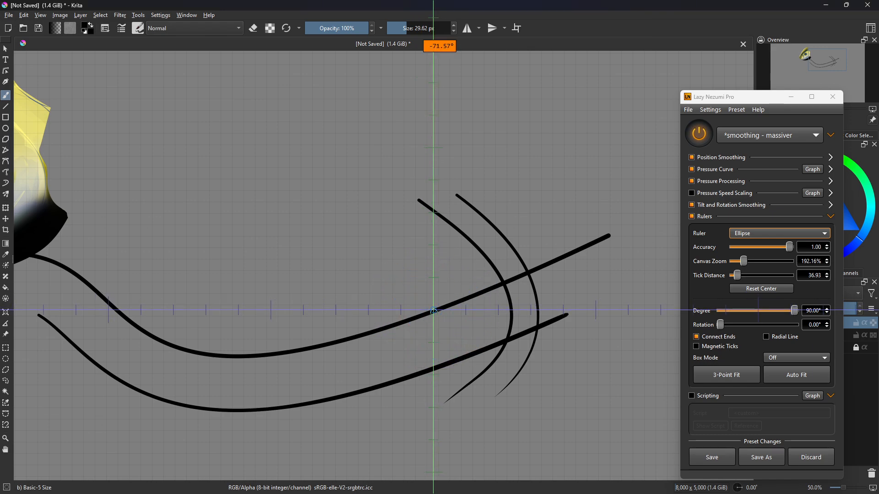
pyautogui.moveTo(433, 312); pyautogui.dragTo(435, 318)
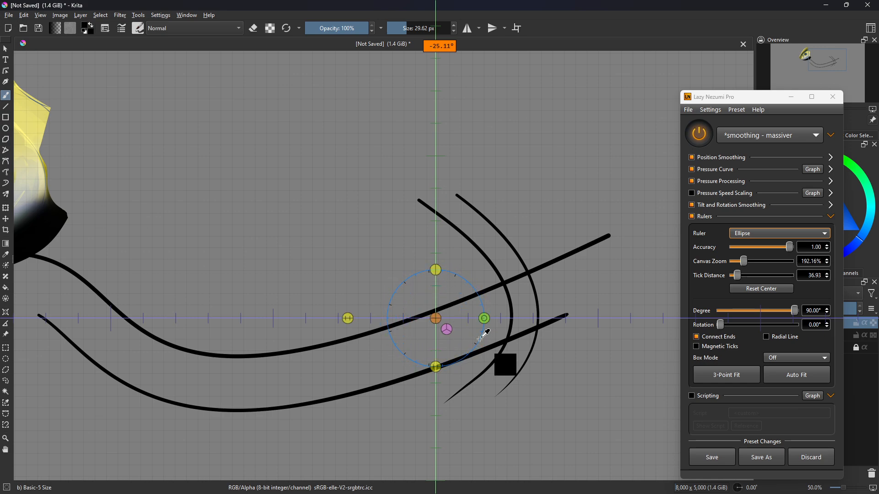
pyautogui.moveTo(438, 320); pyautogui.dragTo(438, 317)
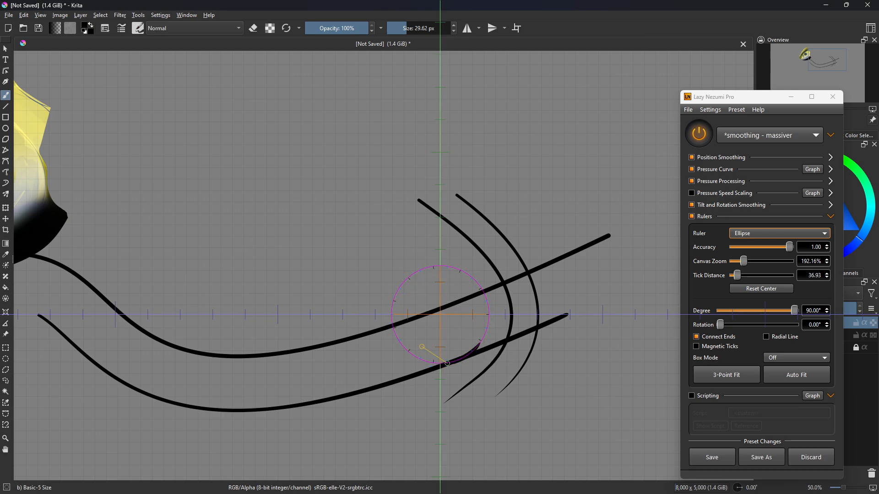
pyautogui.moveTo(476, 348)
pyautogui.mouseDown()
pyautogui.moveTo(489, 323)
pyautogui.moveTo(440, 362)
pyautogui.mouseUp()
pyautogui.moveTo(440, 315)
pyautogui.mouseDown()
pyautogui.moveTo(249, 152)
pyautogui.moveTo(213, 141)
pyautogui.moveTo(220, 143)
pyautogui.mouseUp()
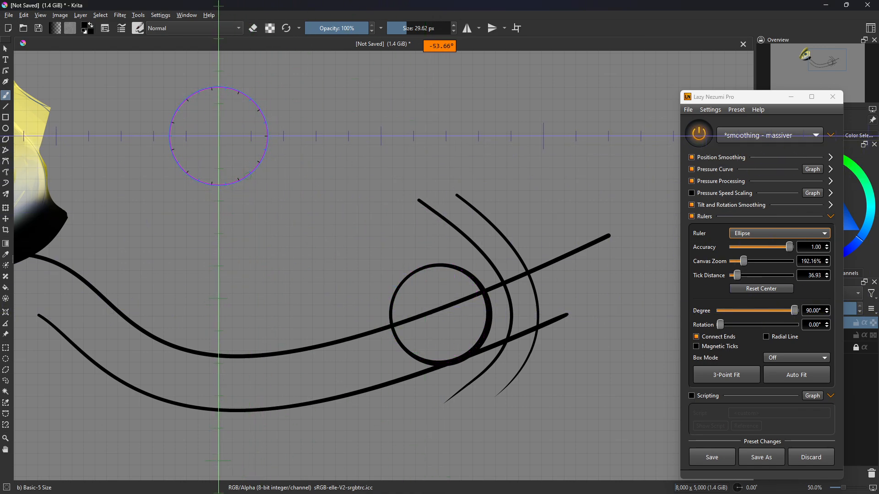
pyautogui.moveTo(247, 176)
pyautogui.mouseDown()
pyautogui.moveTo(197, 169)
pyautogui.moveTo(268, 85)
pyautogui.moveTo(145, 180)
pyautogui.mouseUp()
# - Disable Rulers and connect the two circles with a straight line along each side using the Line tool
pyautogui.click(691, 216)
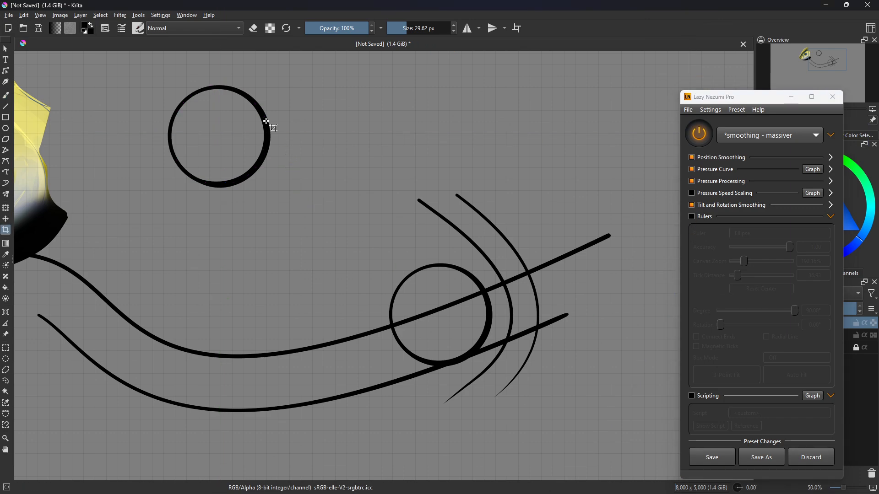
pyautogui.press('v')
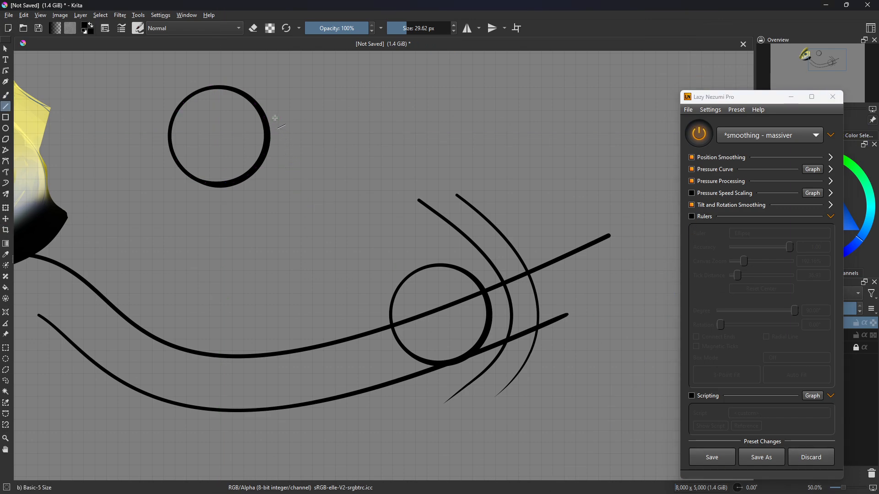
pyautogui.moveTo(261, 112); pyautogui.dragTo(483, 286)
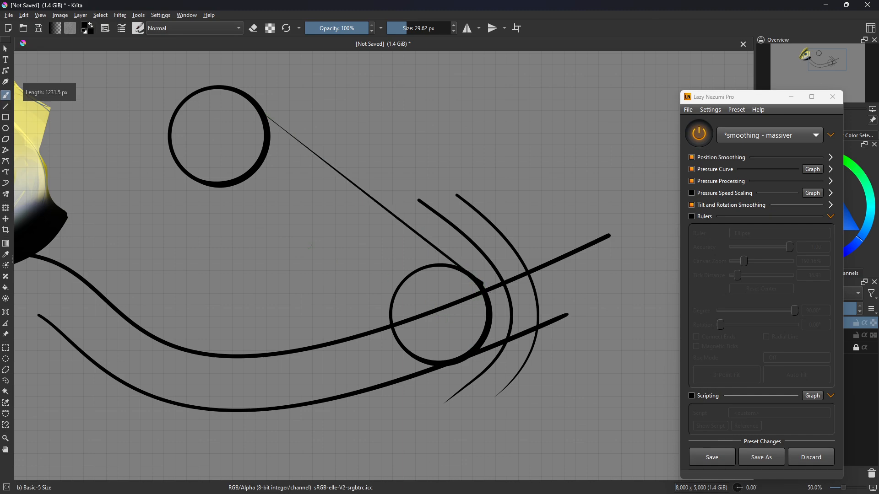
pyautogui.hotkey('ctrl', 'z')
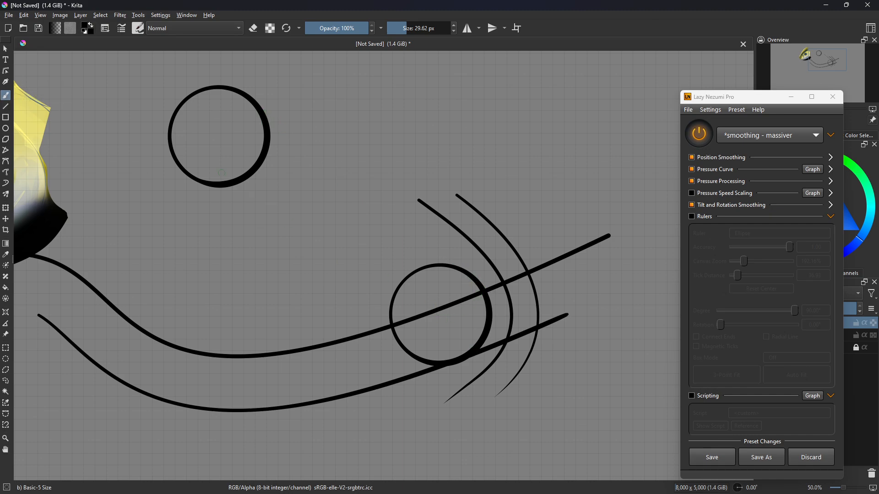
pyautogui.press('v')
pyautogui.moveTo(184, 172)
pyautogui.mouseDown()
pyautogui.moveTo(405, 350)
pyautogui.moveTo(188, 178)
pyautogui.mouseUp()
pyautogui.hotkey('ctrl', 'z')
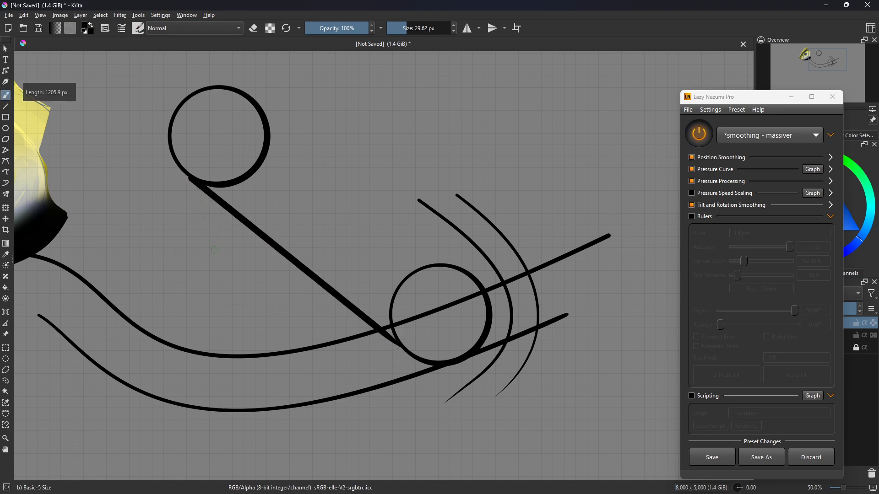
pyautogui.moveTo(263, 114)
pyautogui.mouseDown()
pyautogui.moveTo(462, 271)
pyautogui.moveTo(448, 332)
pyautogui.mouseUp()
# - Try freehand curved brush strokes in the empty area above the bent strokes, and undo them
pyautogui.press('b')
pyautogui.moveTo(375, 202)
pyautogui.mouseDown()
pyautogui.moveTo(397, 171)
pyautogui.moveTo(559, 103)
pyautogui.mouseUp()
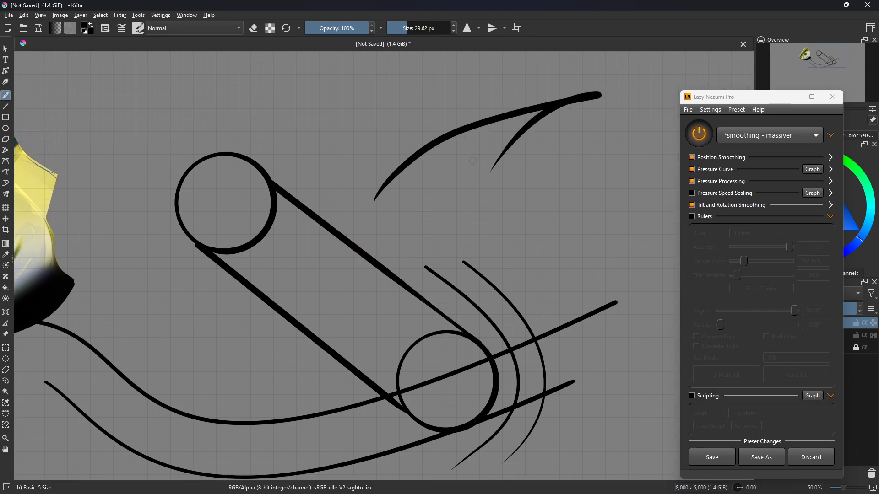
pyautogui.hotkey('ctrl', 'z')
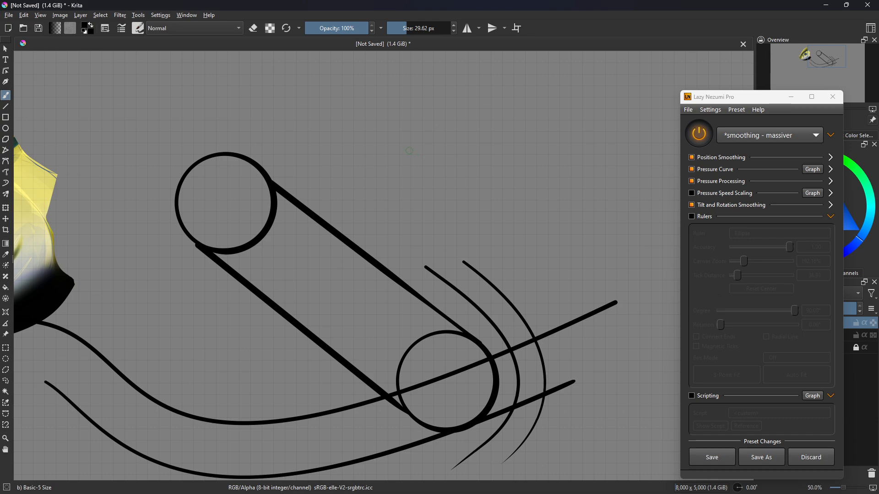
# - Try a nearly horizontal straight line with varying pen pressure in the empty area above the drawing, and undo it
pyautogui.press('v')
pyautogui.moveTo(354, 126); pyautogui.dragTo(582, 102)
pyautogui.press('b')
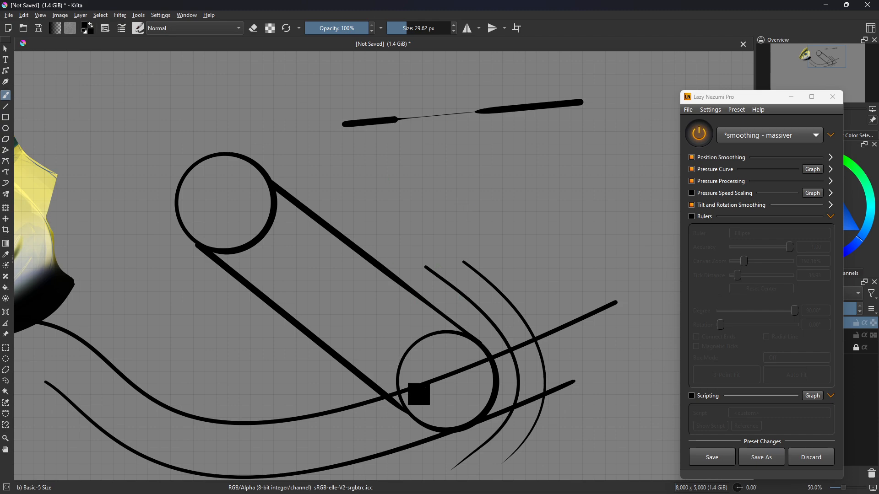
pyautogui.hotkey('ctrl', 'z')
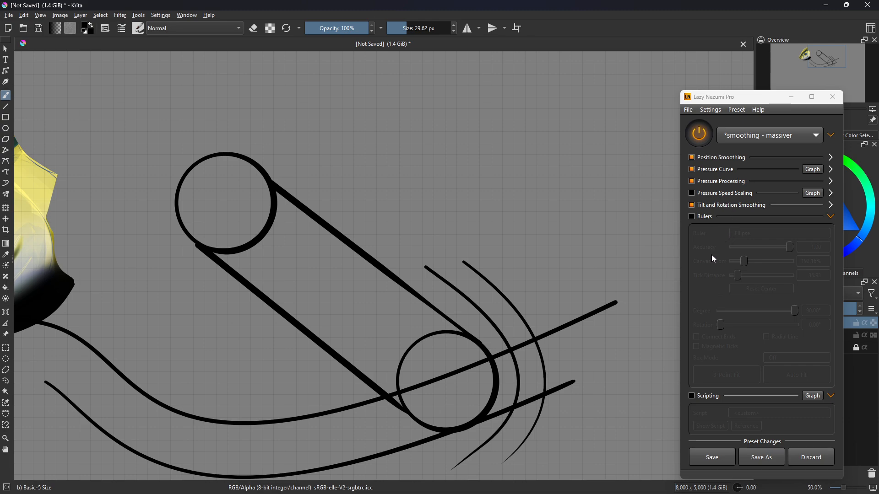
# - Discard the changes to the smoothing - massiver preset and clear the test drawing from the layer
pyautogui.click(811, 457)
pyautogui.moveTo(537, 183); pyautogui.dragTo(469, 293)
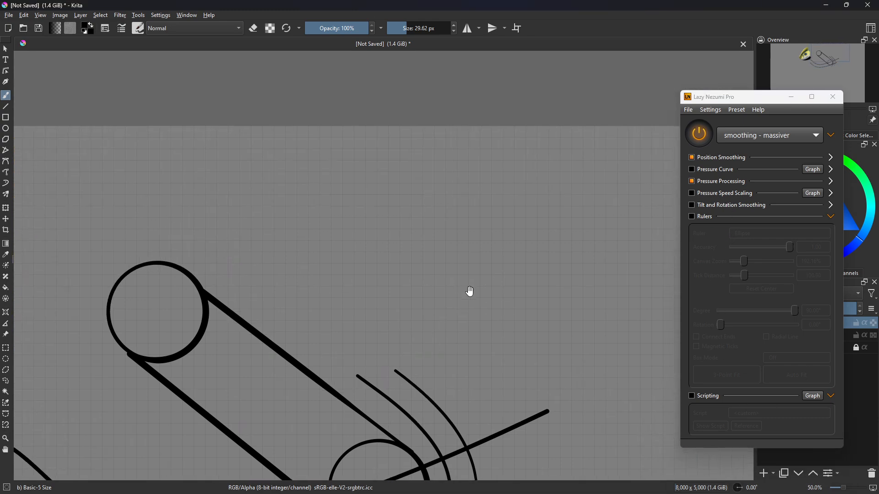
pyautogui.moveTo(564, 345); pyautogui.dragTo(661, 148)
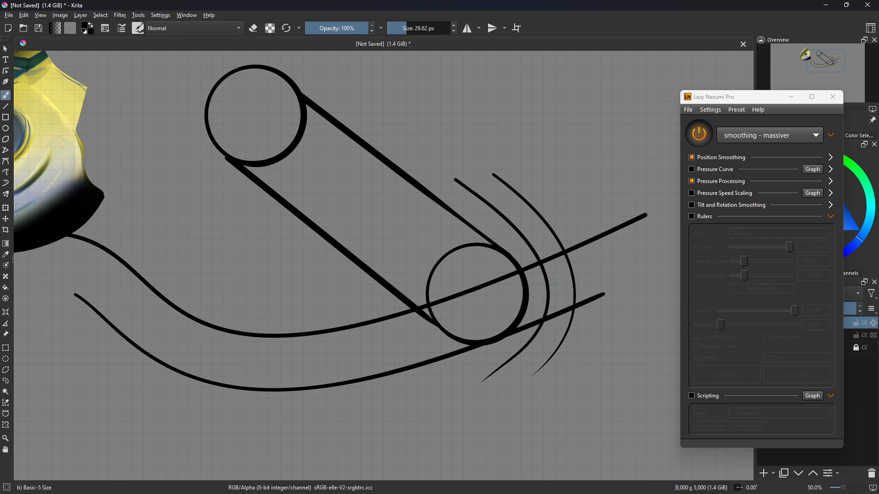
pyautogui.press('Delete')
# - Undo a short test stroke and alternate between the smoothing - subtle and smoothing - massive presets, ending on smoothing - subtle
pyautogui.moveTo(552, 282); pyautogui.dragTo(582, 285)
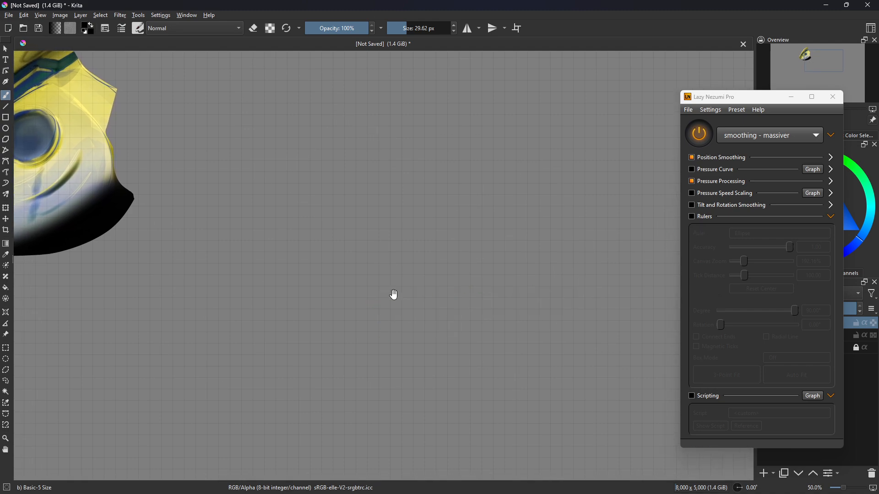
pyautogui.moveTo(392, 294); pyautogui.dragTo(451, 279)
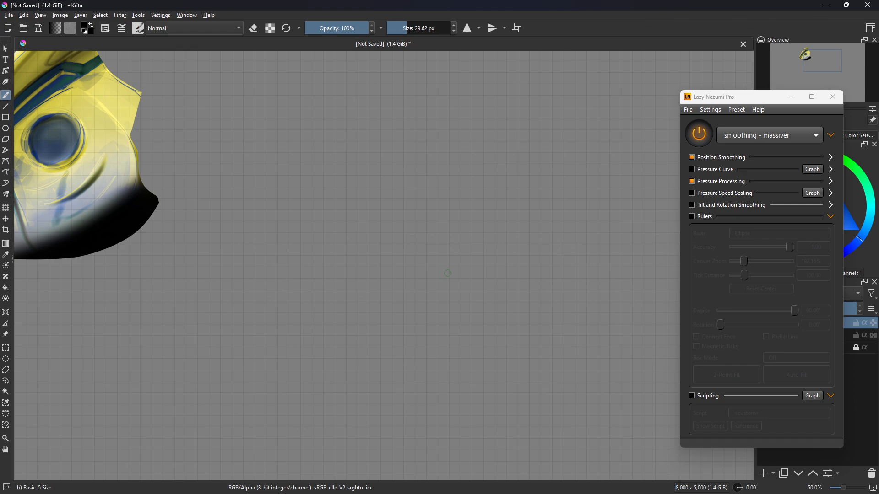
pyautogui.moveTo(357, 298)
pyautogui.mouseDown()
pyautogui.moveTo(385, 253)
pyautogui.moveTo(368, 289)
pyautogui.mouseUp()
pyautogui.hotkey('ctrl', 'z')
pyautogui.press('F1')
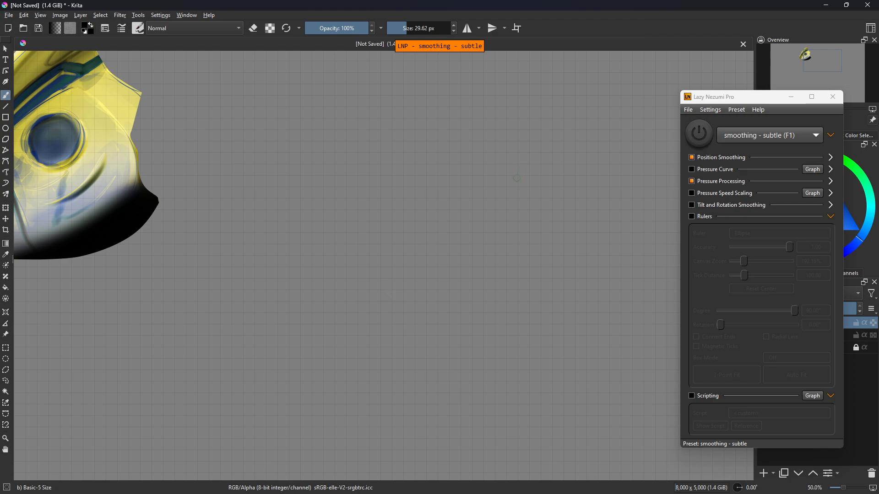
pyautogui.press('F2')
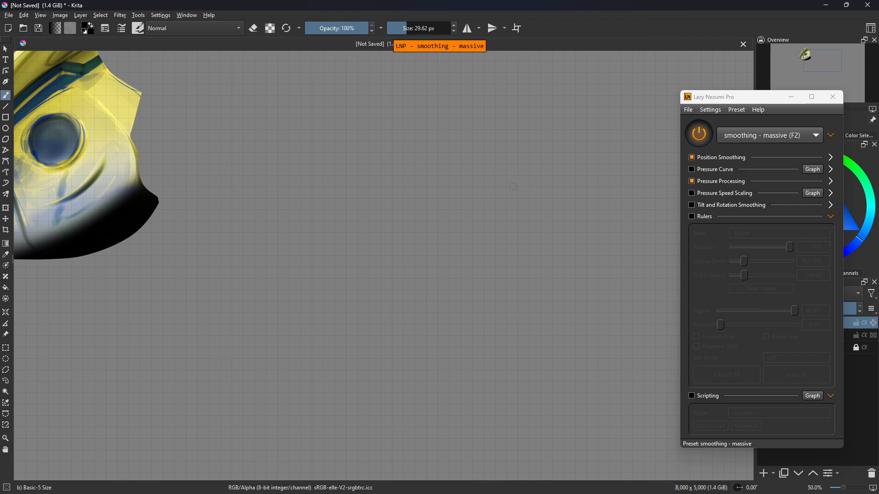
pyautogui.press('F1')
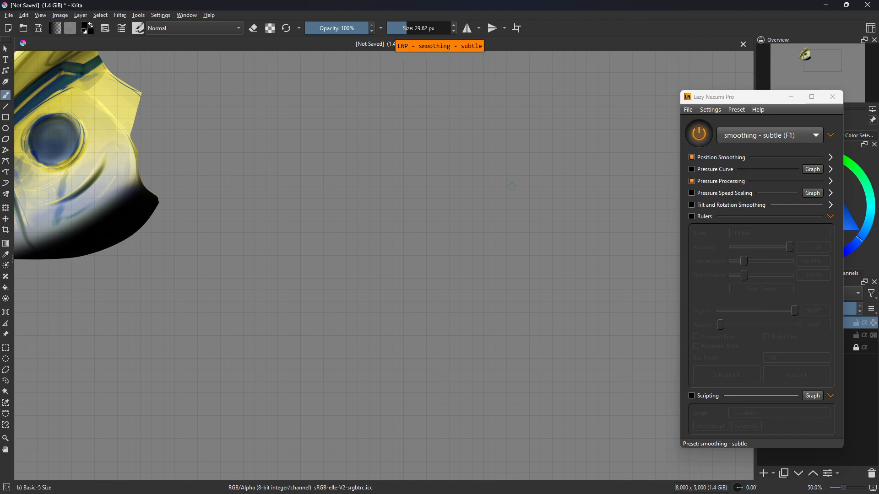
# - Toggle the smoothing - subtle preset off and on repeatedly, leaving it enabled
pyautogui.press('F1')
pyautogui.press('F1')
pyautogui.press('F1')
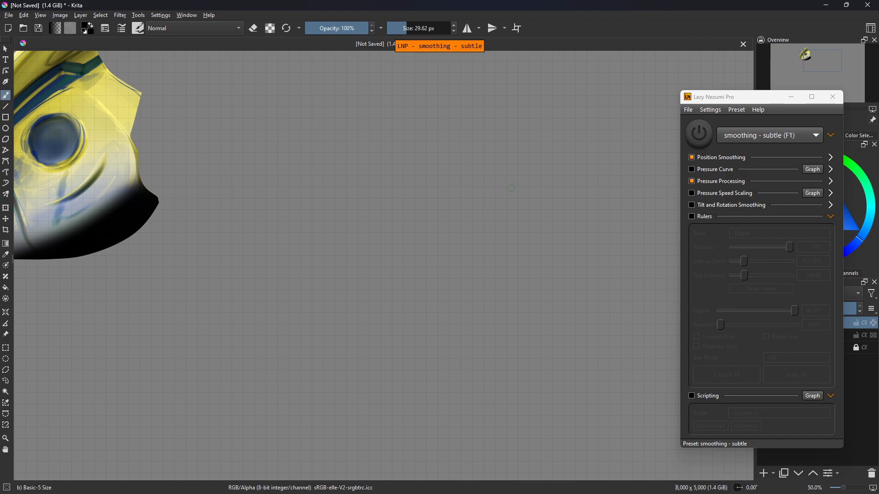
pyautogui.press('F1')
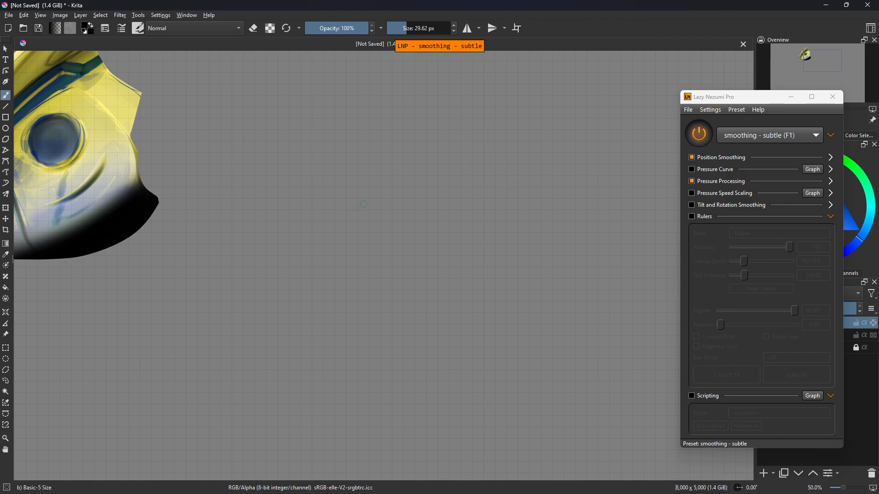
# - Sketch test curves, loops and a rough outline in the empty area, alternating between subtle smoothing off and on
pyautogui.moveTo(362, 199)
pyautogui.mouseDown()
pyautogui.moveTo(339, 257)
pyautogui.moveTo(322, 243)
pyautogui.moveTo(353, 202)
pyautogui.mouseUp()
pyautogui.hotkey('ctrl', 'z')
pyautogui.press('F1')
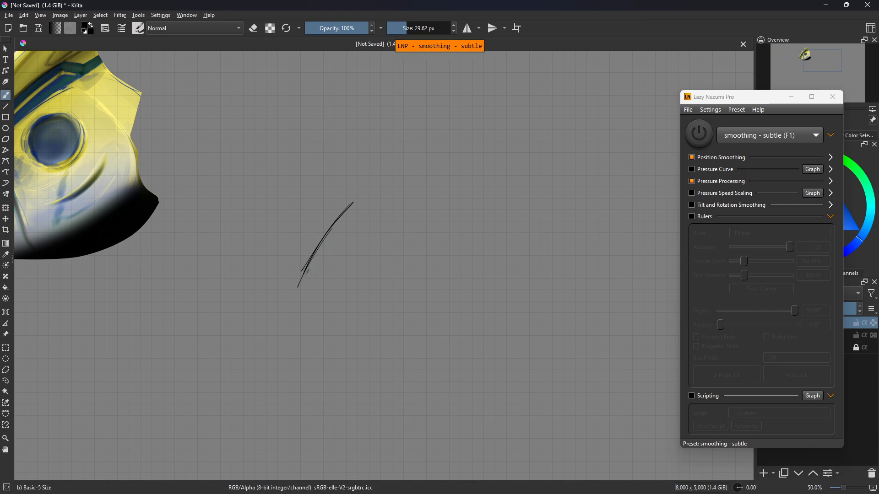
pyautogui.moveTo(305, 274)
pyautogui.mouseDown()
pyautogui.moveTo(413, 166)
pyautogui.moveTo(364, 199)
pyautogui.moveTo(387, 197)
pyautogui.moveTo(389, 216)
pyautogui.moveTo(357, 250)
pyautogui.moveTo(398, 196)
pyautogui.mouseUp()
pyautogui.press('F1')
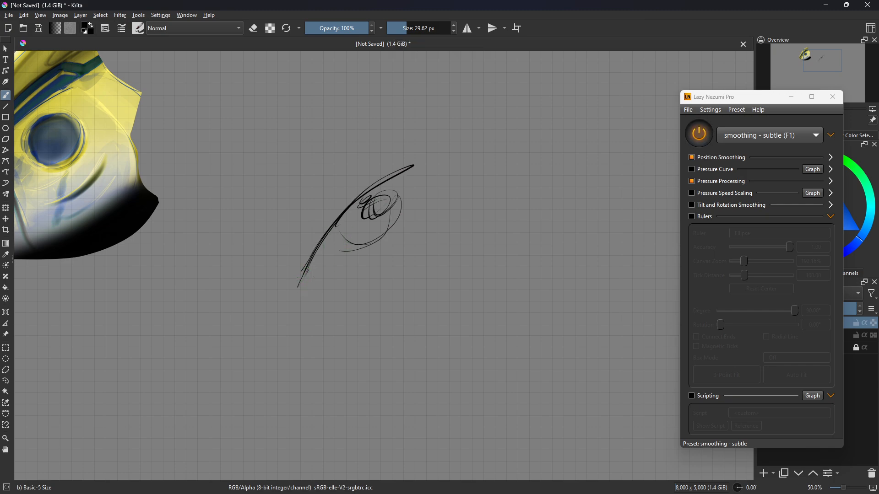
pyautogui.moveTo(298, 288)
pyautogui.mouseDown()
pyautogui.moveTo(362, 314)
pyautogui.moveTo(422, 218)
pyautogui.mouseUp()
# - Switch to the smoothing - massive preset and raise its position smoothing amount to 105
pyautogui.press('F2')
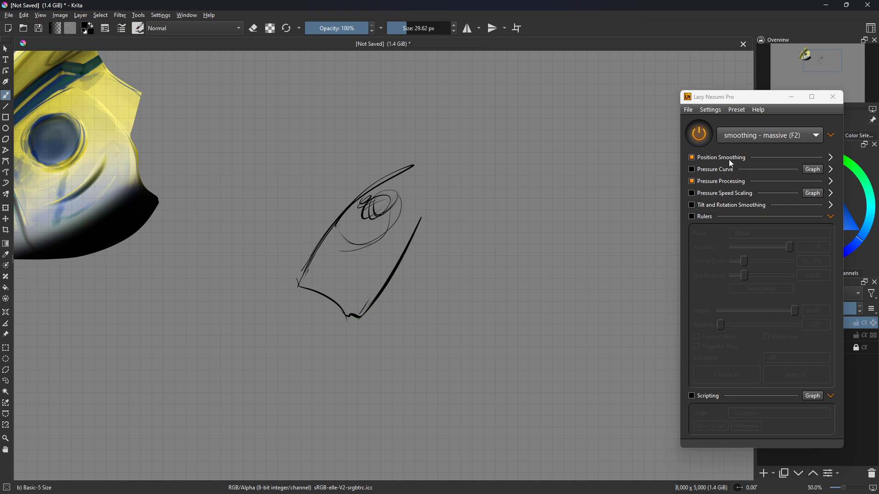
pyautogui.click(832, 217)
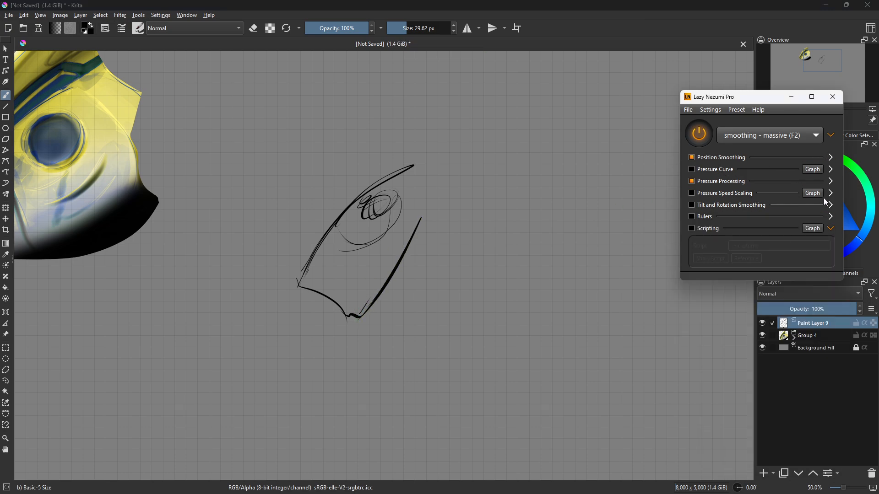
pyautogui.click(831, 157)
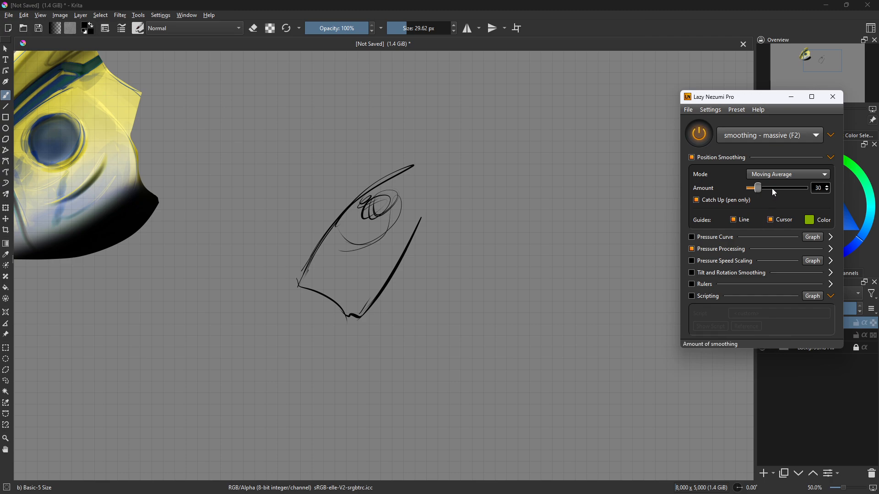
pyautogui.moveTo(771, 188); pyautogui.dragTo(778, 195)
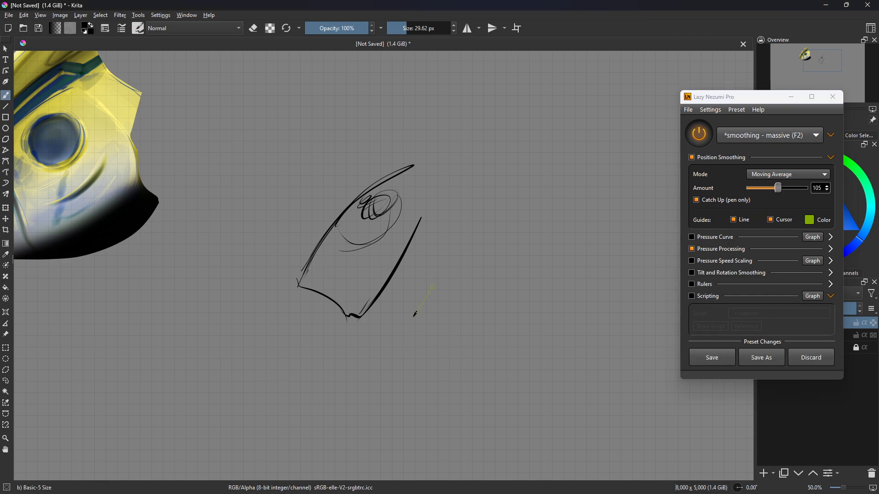
# - Draw a tall closed outline with curved sides and a small circle in its lower corner, and clear the layer
pyautogui.moveTo(415, 315)
pyautogui.mouseDown()
pyautogui.moveTo(453, 179)
pyautogui.moveTo(536, 132)
pyautogui.mouseUp()
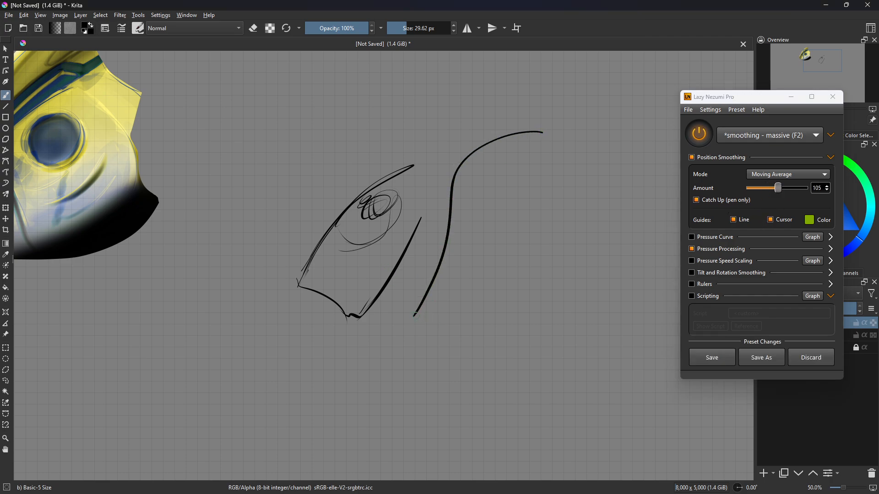
pyautogui.moveTo(452, 319)
pyautogui.mouseDown()
pyautogui.moveTo(520, 316)
pyautogui.moveTo(511, 194)
pyautogui.moveTo(536, 175)
pyautogui.moveTo(538, 135)
pyautogui.mouseUp()
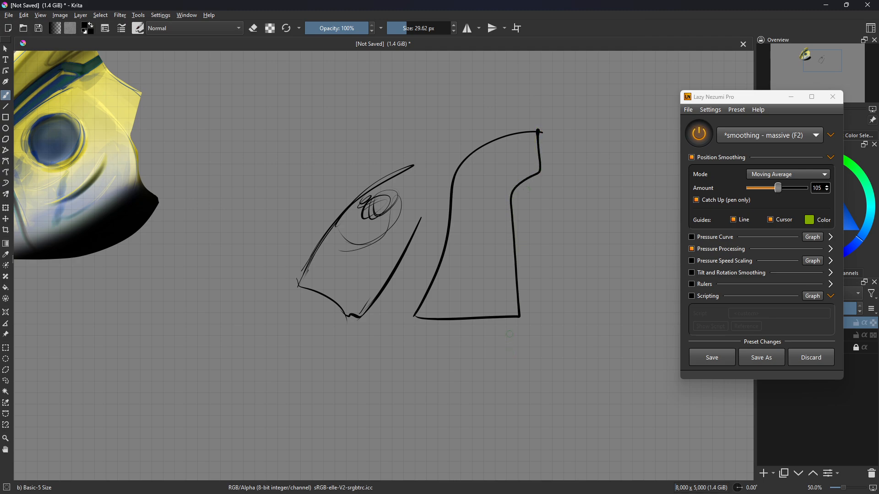
pyautogui.moveTo(474, 293)
pyautogui.mouseDown()
pyautogui.moveTo(503, 288)
pyautogui.moveTo(485, 312)
pyautogui.moveTo(494, 329)
pyautogui.mouseUp()
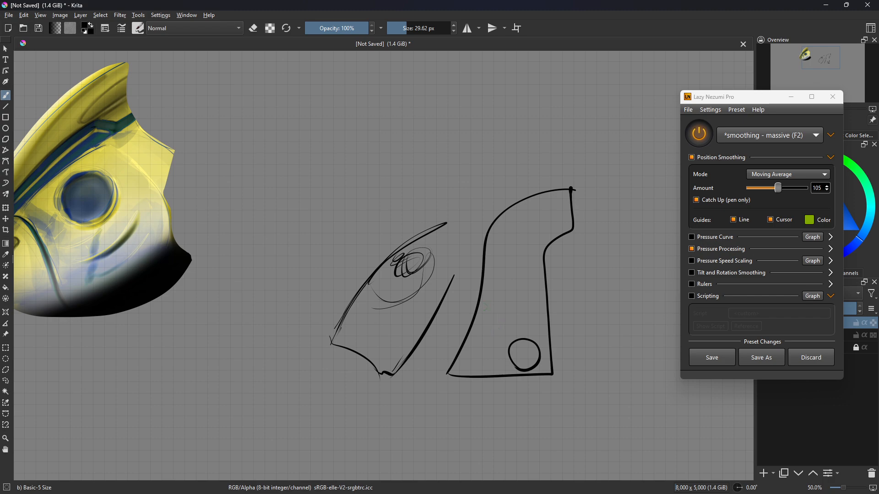
pyautogui.press('Delete')
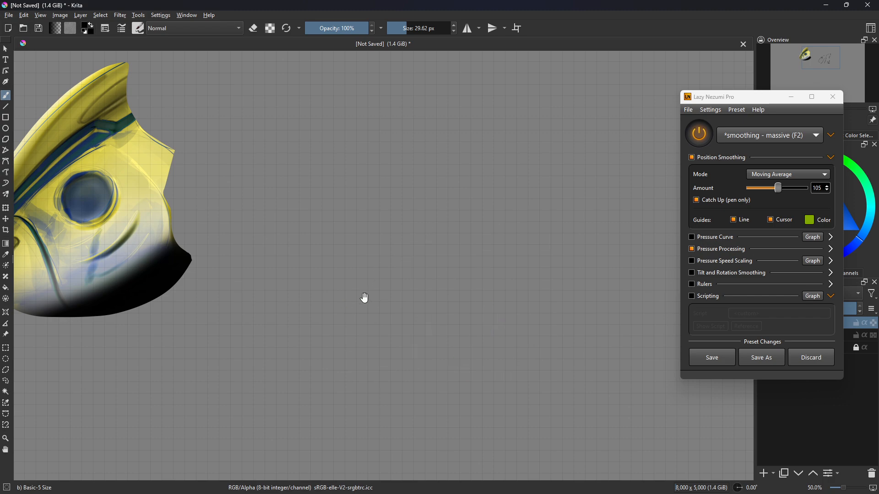
# - Draw a large closed shape with a long arched upper edge and a smaller curved four-sided panel inside it
pyautogui.moveTo(365, 298); pyautogui.dragTo(366, 281)
pyautogui.moveTo(226, 329)
pyautogui.mouseDown()
pyautogui.moveTo(329, 225)
pyautogui.moveTo(527, 185)
pyautogui.mouseUp()
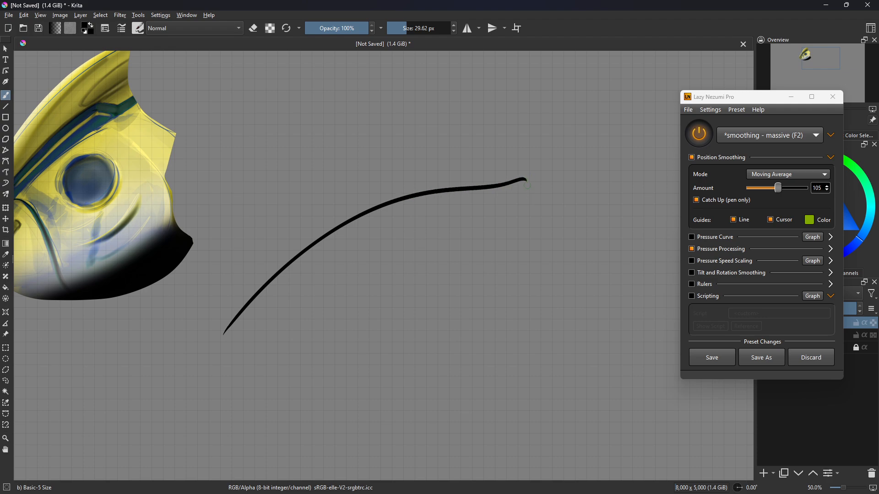
pyautogui.moveTo(223, 334)
pyautogui.mouseDown()
pyautogui.moveTo(249, 357)
pyautogui.moveTo(408, 387)
pyautogui.moveTo(432, 320)
pyautogui.moveTo(481, 304)
pyautogui.moveTo(520, 224)
pyautogui.moveTo(523, 178)
pyautogui.mouseUp()
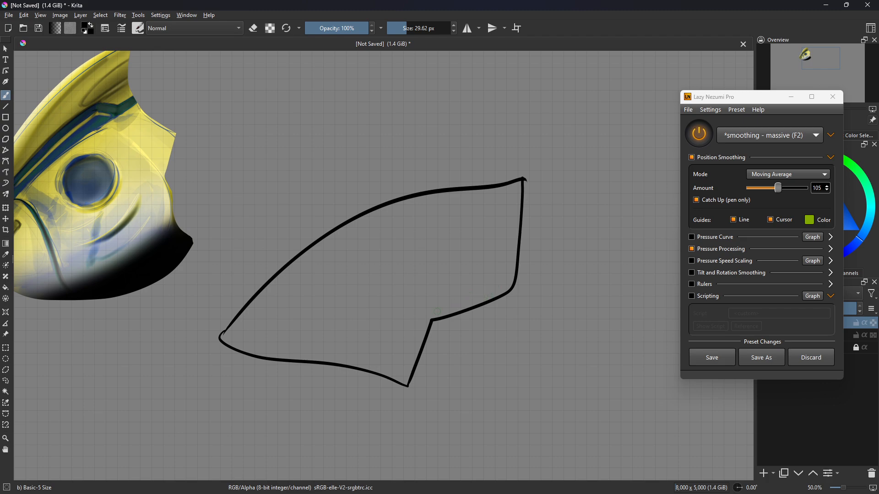
pyautogui.moveTo(402, 349)
pyautogui.mouseDown()
pyautogui.moveTo(423, 312)
pyautogui.moveTo(452, 301)
pyautogui.mouseUp()
pyautogui.moveTo(349, 334); pyautogui.dragTo(405, 347)
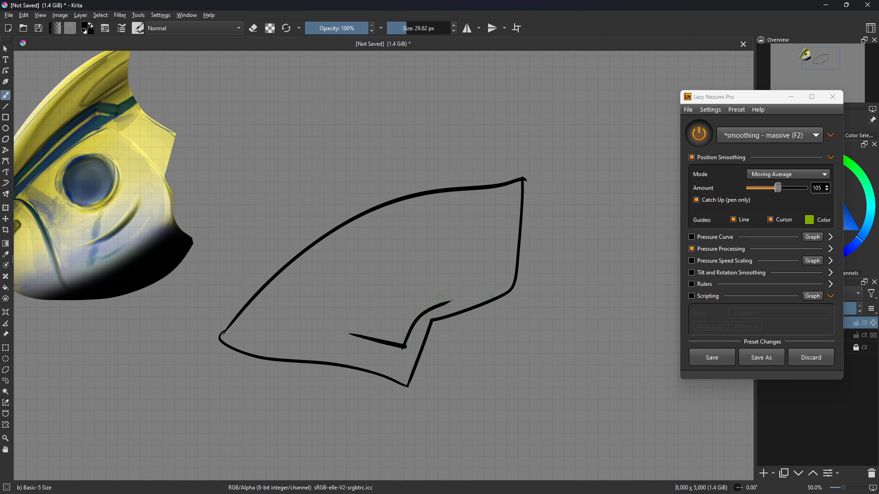
pyautogui.moveTo(445, 299); pyautogui.dragTo(438, 252)
pyautogui.moveTo(349, 334)
pyautogui.mouseDown()
pyautogui.moveTo(400, 268)
pyautogui.moveTo(438, 256)
pyautogui.mouseUp()
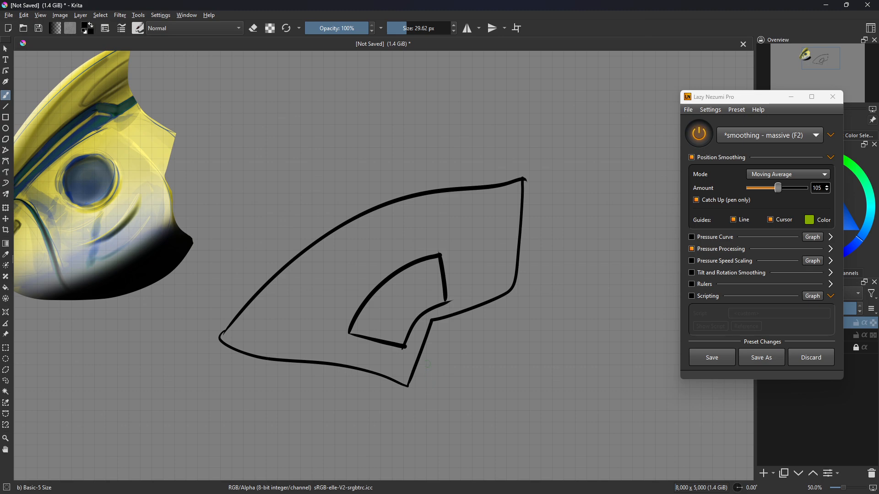
# - Discard the changes to the smoothing - massive preset and clear the test drawing from the layer
pyautogui.press('F1')
pyautogui.press('F2')
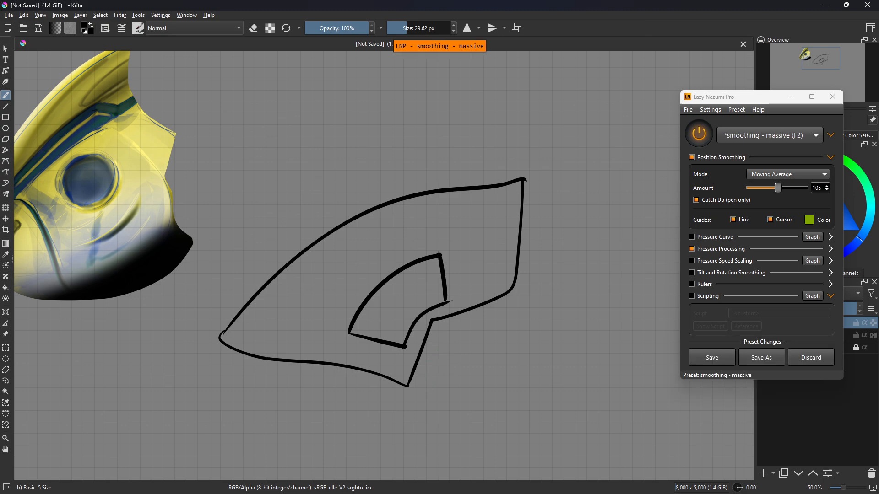
pyautogui.click(799, 359)
pyautogui.moveTo(519, 280)
pyautogui.mouseDown()
pyautogui.moveTo(455, 378)
pyautogui.moveTo(430, 382)
pyautogui.mouseUp()
pyautogui.press('Delete')
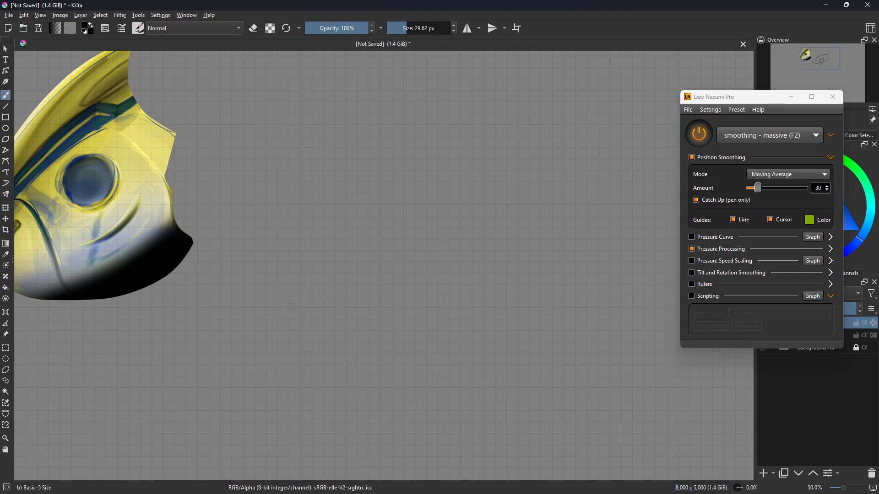
# - Sketch a pointed, arched panel with connected side and lower faces giving it depth, and clear it from the layer
pyautogui.moveTo(281, 314)
pyautogui.mouseDown()
pyautogui.moveTo(302, 268)
pyautogui.moveTo(396, 182)
pyautogui.moveTo(282, 314)
pyautogui.moveTo(343, 344)
pyautogui.moveTo(369, 343)
pyautogui.moveTo(379, 314)
pyautogui.moveTo(416, 287)
pyautogui.mouseUp()
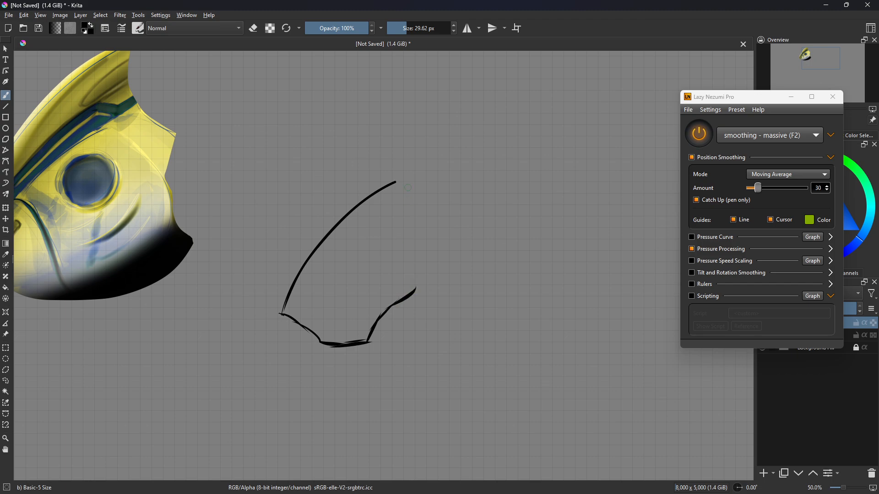
pyautogui.moveTo(399, 179); pyautogui.dragTo(415, 291)
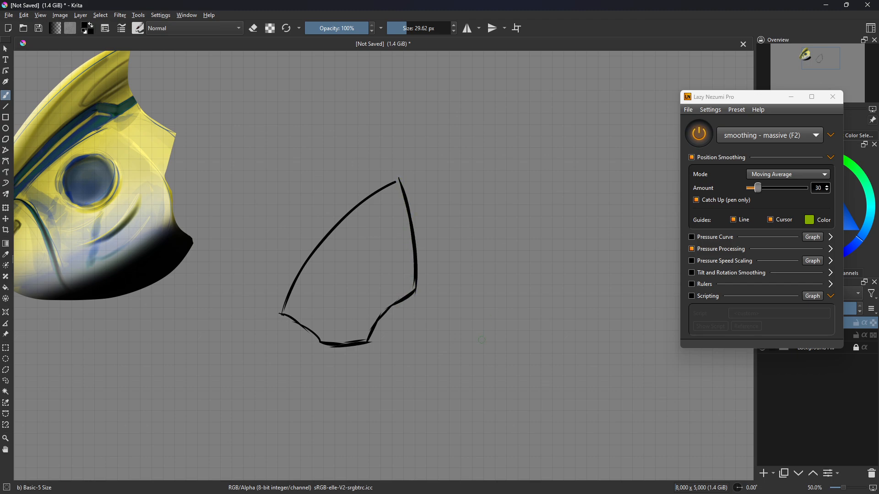
pyautogui.moveTo(416, 280); pyautogui.dragTo(455, 273)
pyautogui.moveTo(399, 182)
pyautogui.mouseDown()
pyautogui.moveTo(423, 182)
pyautogui.moveTo(446, 280)
pyautogui.mouseUp()
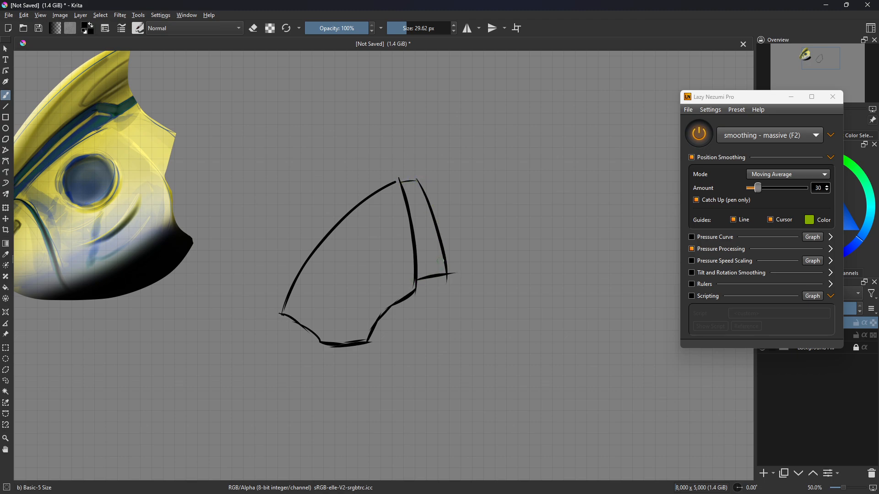
pyautogui.moveTo(285, 316)
pyautogui.mouseDown()
pyautogui.moveTo(300, 369)
pyautogui.moveTo(320, 384)
pyautogui.moveTo(320, 341)
pyautogui.moveTo(323, 389)
pyautogui.moveTo(369, 387)
pyautogui.mouseUp()
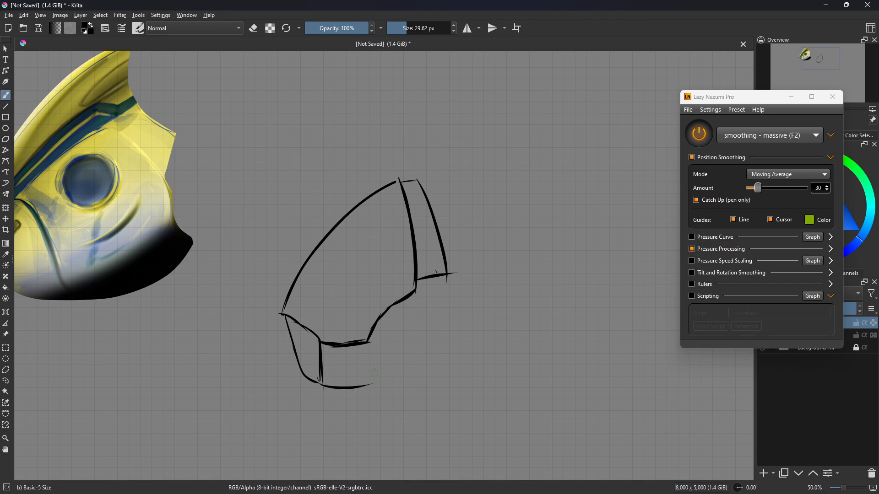
pyautogui.moveTo(366, 348)
pyautogui.mouseDown()
pyautogui.moveTo(368, 372)
pyautogui.moveTo(417, 325)
pyautogui.moveTo(418, 302)
pyautogui.moveTo(421, 320)
pyautogui.moveTo(444, 309)
pyautogui.moveTo(449, 270)
pyautogui.mouseUp()
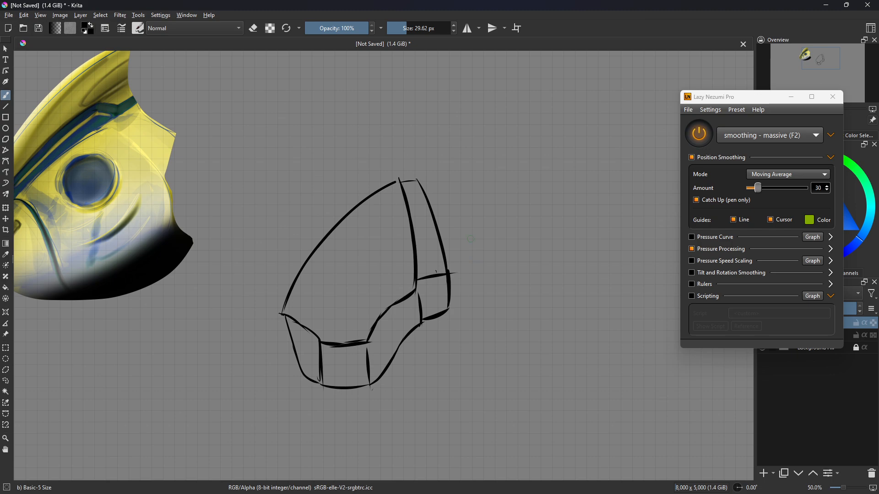
pyautogui.press('Delete')
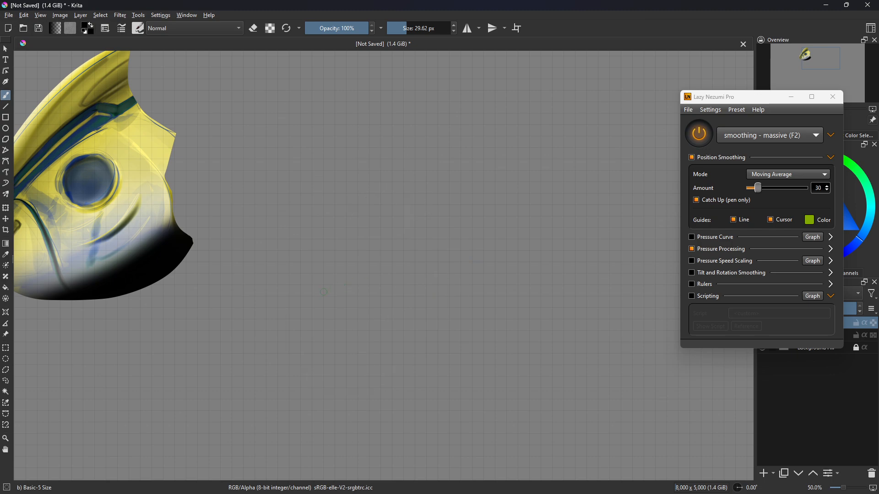
# - Sketch a pointed panel outline with an adjoining four-sided section in the empty area, and undo all its strokes
pyautogui.moveTo(298, 317)
pyautogui.mouseDown()
pyautogui.moveTo(318, 283)
pyautogui.moveTo(419, 210)
pyautogui.moveTo(299, 320)
pyautogui.moveTo(342, 379)
pyautogui.moveTo(339, 357)
pyautogui.moveTo(359, 382)
pyautogui.moveTo(398, 378)
pyautogui.moveTo(402, 329)
pyautogui.moveTo(431, 301)
pyautogui.moveTo(422, 209)
pyautogui.mouseUp()
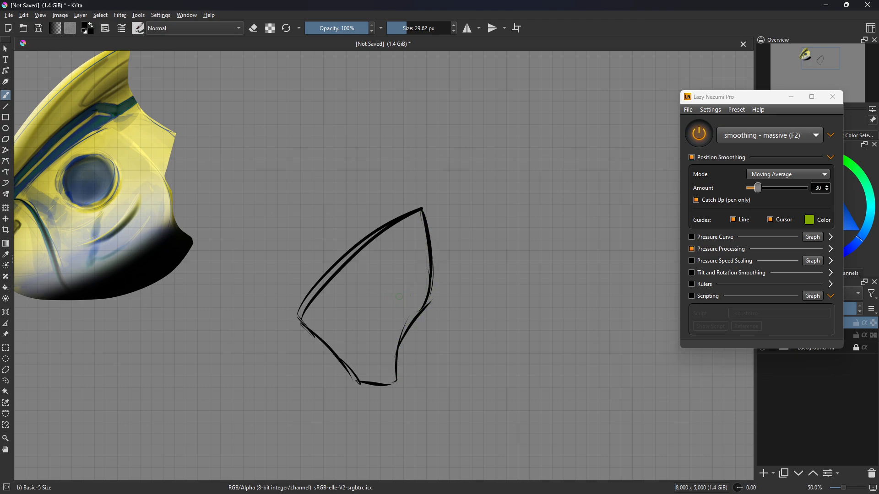
pyautogui.moveTo(436, 217); pyautogui.dragTo(394, 246)
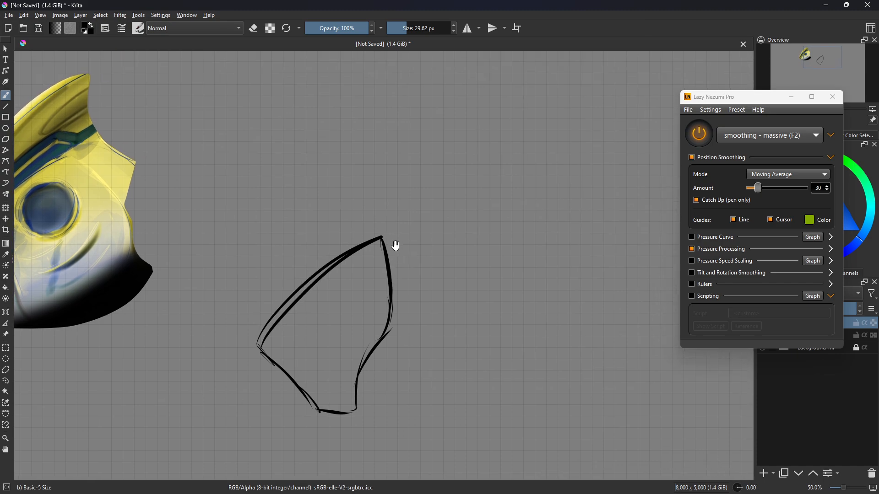
pyautogui.moveTo(437, 221); pyautogui.dragTo(394, 180)
pyautogui.moveTo(339, 284); pyautogui.dragTo(405, 240)
pyautogui.moveTo(391, 183); pyautogui.dragTo(404, 243)
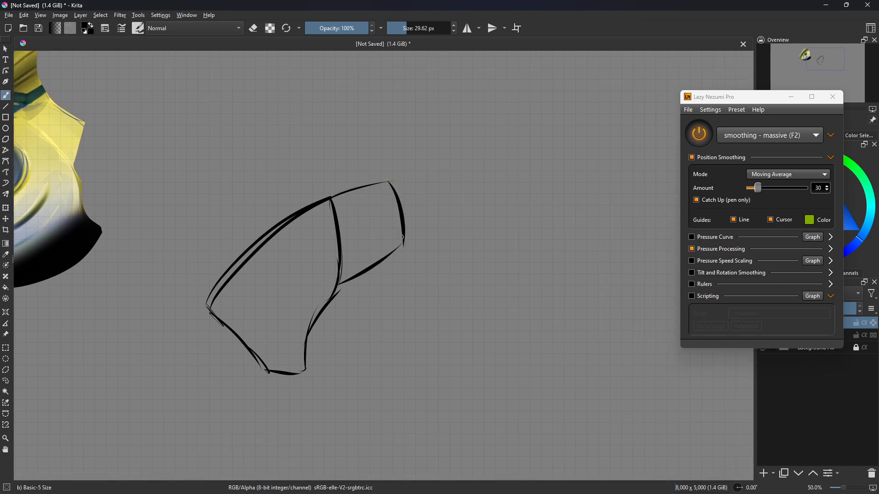
pyautogui.moveTo(435, 205); pyautogui.dragTo(424, 235)
pyautogui.hotkey('ctrl', 'z')
pyautogui.hotkey('ctrl', 'z')
pyautogui.hotkey('ctrl', 'z')
pyautogui.hotkey('ctrl', 'z')
pyautogui.hotkey('ctrl', 'z')
pyautogui.hotkey('ctrl', 'z')
pyautogui.hotkey('ctrl', 'z')
pyautogui.hotkey('ctrl', 'z')
pyautogui.hotkey('ctrl', 'z')
pyautogui.hotkey('ctrl', 'z')
pyautogui.hotkey('ctrl', 'z')
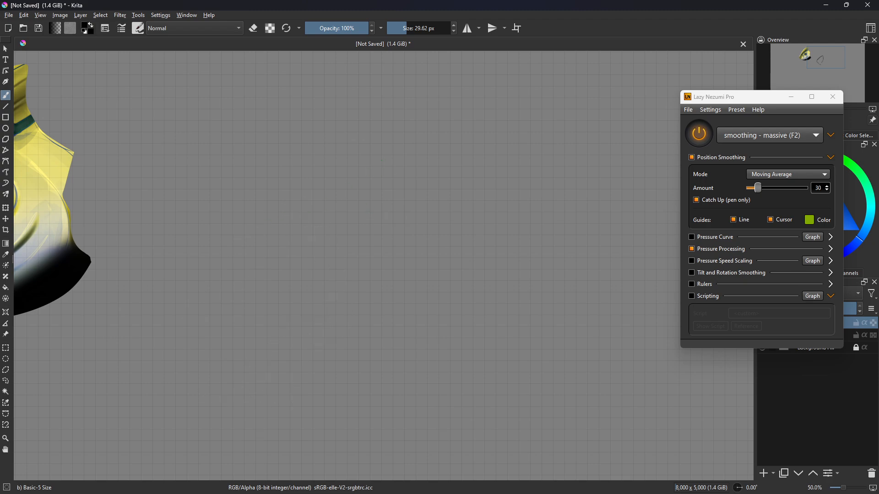
# - Draw a horizontal line about 1460 px long across the empty area with the Line tool
pyautogui.press('v')
pyautogui.moveTo(187, 247); pyautogui.dragTo(519, 248)
pyautogui.press('v')
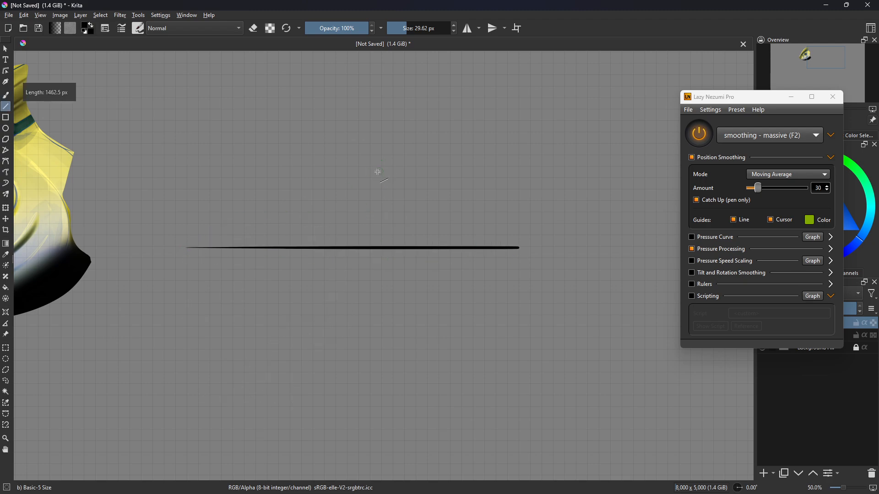
# - Draw four straight lines above the middle of the horizontal line, forming a pencil shape whose tip touches it
pyautogui.moveTo(356, 247); pyautogui.dragTo(348, 214)
pyautogui.moveTo(359, 250); pyautogui.dragTo(374, 217)
pyautogui.moveTo(364, 150); pyautogui.dragTo(364, 131)
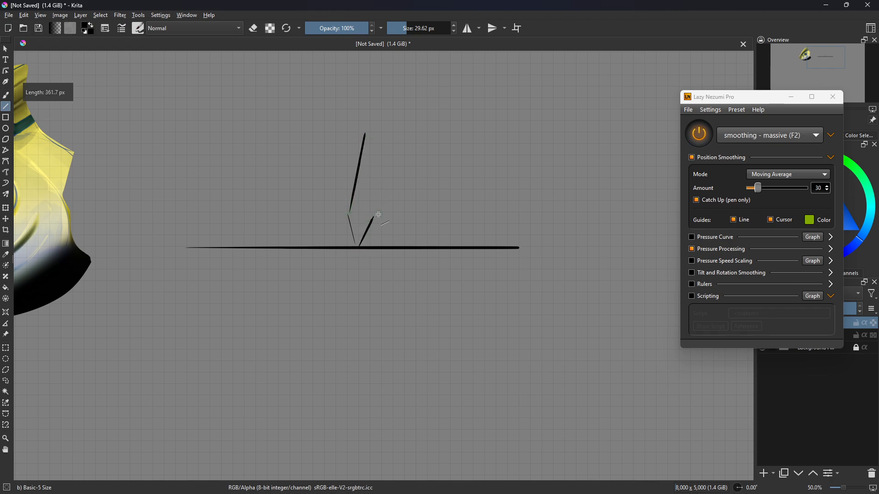
pyautogui.moveTo(375, 216); pyautogui.dragTo(389, 140)
# - Thicken the pencil shape's tip with the Brush and scribble freehand strokes along the horizontal line and beside the tip
pyautogui.press('b')
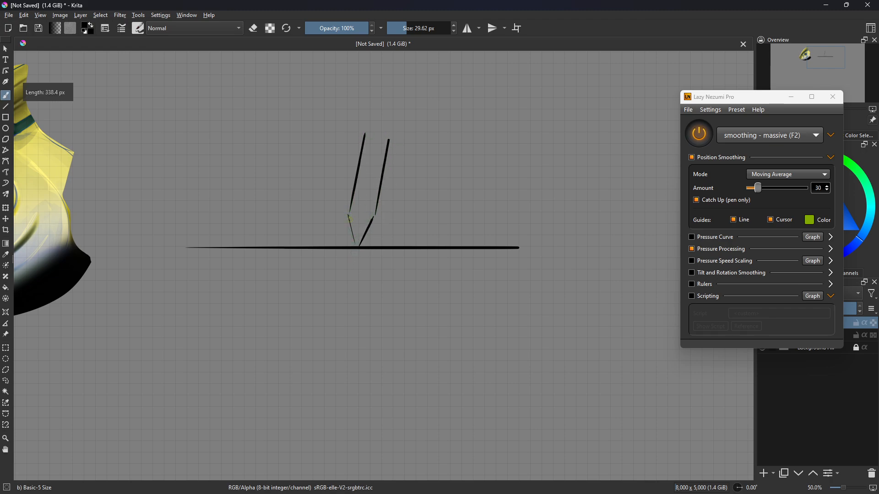
pyautogui.moveTo(349, 215); pyautogui.dragTo(358, 251)
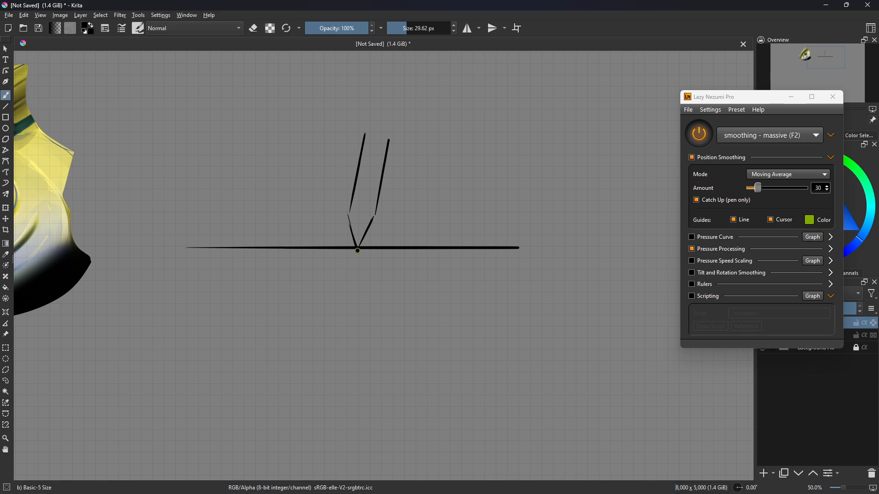
pyautogui.moveTo(373, 218)
pyautogui.mouseDown()
pyautogui.moveTo(350, 250)
pyautogui.moveTo(379, 245)
pyautogui.moveTo(315, 255)
pyautogui.mouseUp()
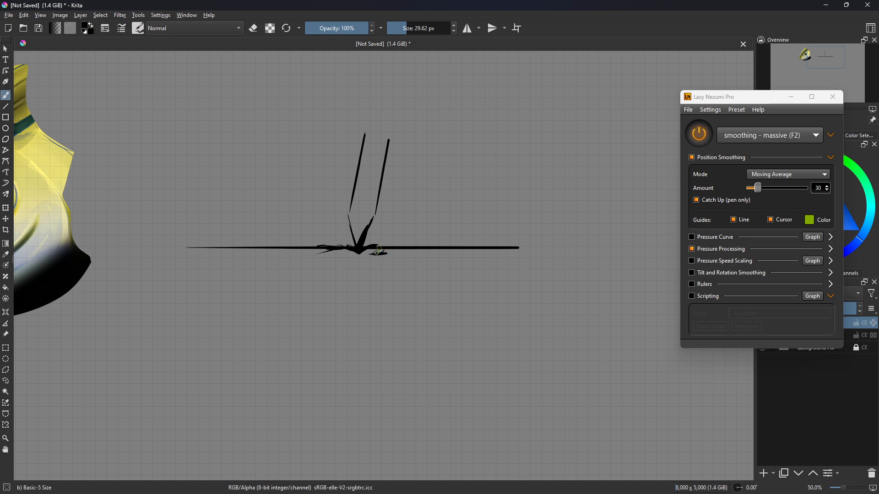
pyautogui.moveTo(387, 255)
pyautogui.mouseDown()
pyautogui.moveTo(414, 296)
pyautogui.moveTo(397, 293)
pyautogui.mouseUp()
pyautogui.moveTo(396, 264)
pyautogui.mouseDown()
pyautogui.moveTo(430, 261)
pyautogui.moveTo(411, 276)
pyautogui.mouseUp()
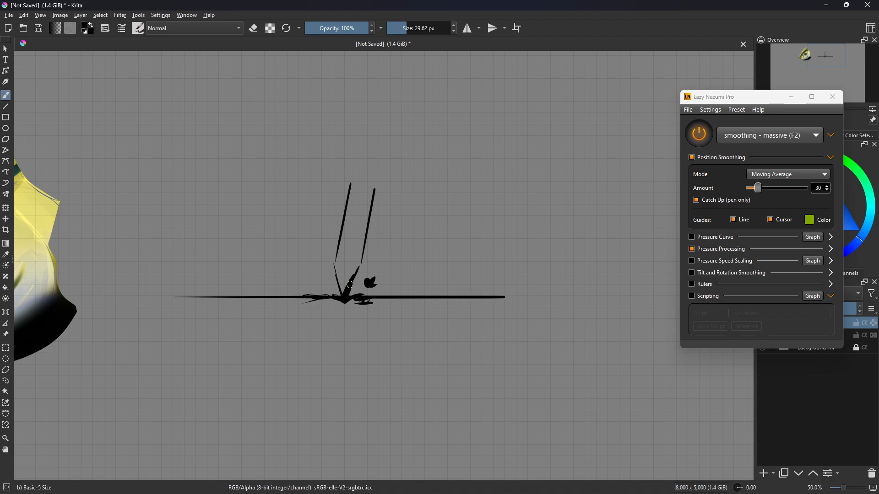
# - Try a freehand stroke in the empty area beside the pencil shape, and undo it
pyautogui.moveTo(436, 242); pyautogui.dragTo(400, 261)
pyautogui.moveTo(383, 233); pyautogui.dragTo(443, 187)
pyautogui.hotkey('ctrl', 'z')
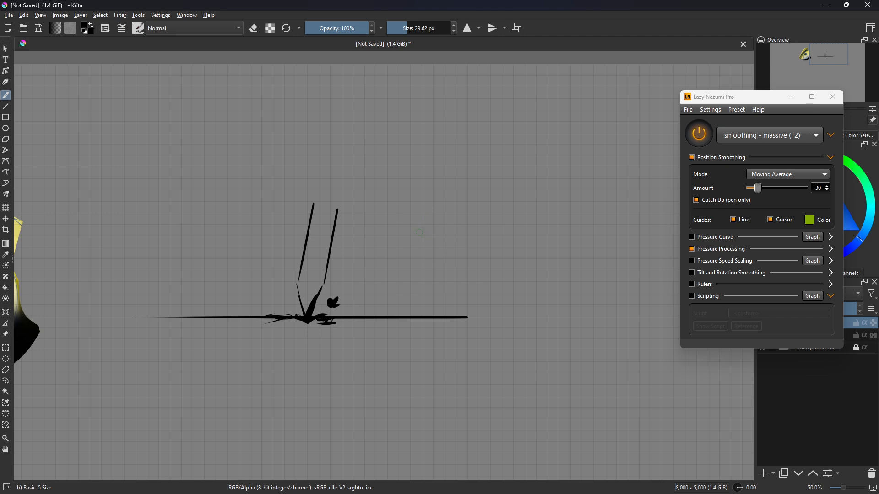
# - Try sketching a pointed, leaf-like shape with a small circle at its base beside the pencil shape, and undo it
pyautogui.moveTo(413, 224)
pyautogui.mouseDown()
pyautogui.moveTo(436, 227)
pyautogui.moveTo(457, 240)
pyautogui.moveTo(465, 200)
pyautogui.moveTo(467, 228)
pyautogui.moveTo(426, 233)
pyautogui.moveTo(426, 260)
pyautogui.moveTo(450, 241)
pyautogui.moveTo(434, 231)
pyautogui.moveTo(422, 255)
pyautogui.mouseUp()
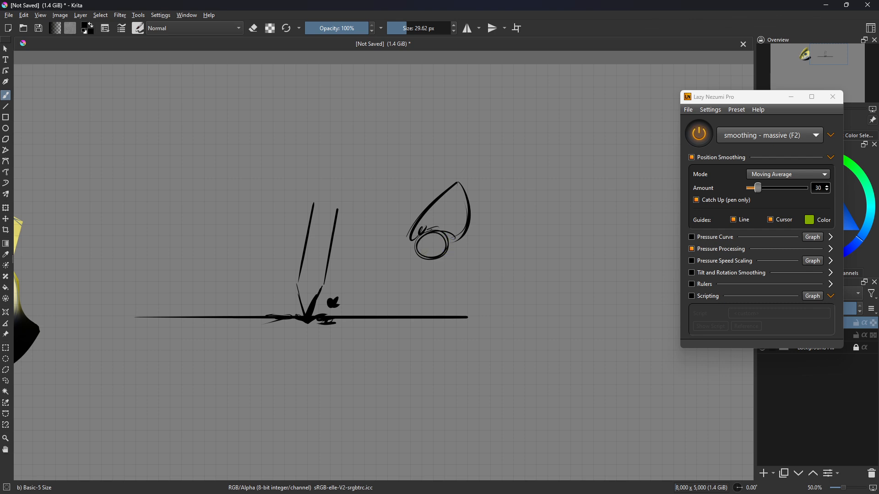
pyautogui.hotkey('ctrl', 'z')
pyautogui.hotkey('ctrl', 'z')
pyautogui.hotkey('ctrl', 'z')
# - Sketch a tall tapered outline with a wavy lower edge freehand in the empty area beside the pencil shape
pyautogui.moveTo(365, 275)
pyautogui.mouseDown()
pyautogui.moveTo(393, 198)
pyautogui.moveTo(370, 261)
pyautogui.moveTo(403, 294)
pyautogui.moveTo(431, 305)
pyautogui.moveTo(424, 226)
pyautogui.mouseUp()
pyautogui.moveTo(402, 180)
pyautogui.mouseDown()
pyautogui.moveTo(432, 204)
pyautogui.moveTo(432, 270)
pyautogui.moveTo(431, 300)
pyautogui.mouseUp()
pyautogui.moveTo(377, 256); pyautogui.dragTo(418, 288)
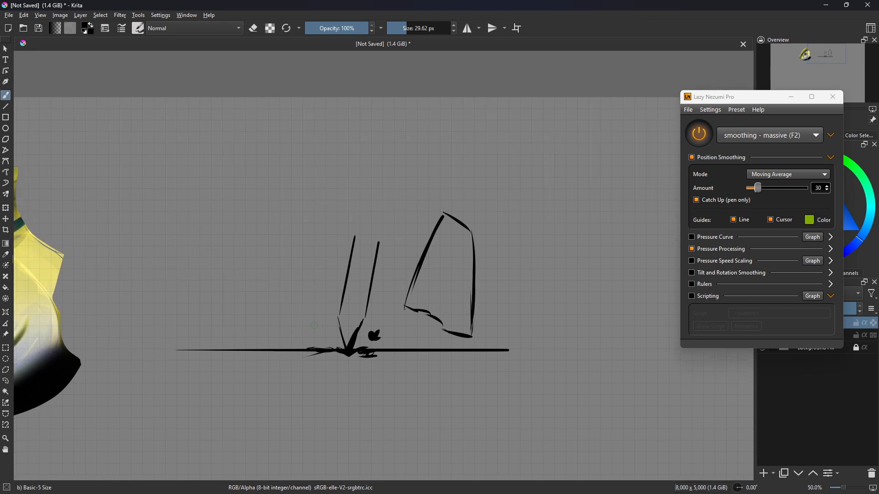
# - Draw a rising arched curve on the other side of the pencil shape, with two short thick marks following beneath it
pyautogui.moveTo(314, 325); pyautogui.dragTo(321, 332)
pyautogui.hotkey('ctrl', 'z')
pyautogui.moveTo(187, 243)
pyautogui.mouseDown()
pyautogui.moveTo(258, 179)
pyautogui.moveTo(307, 176)
pyautogui.mouseUp()
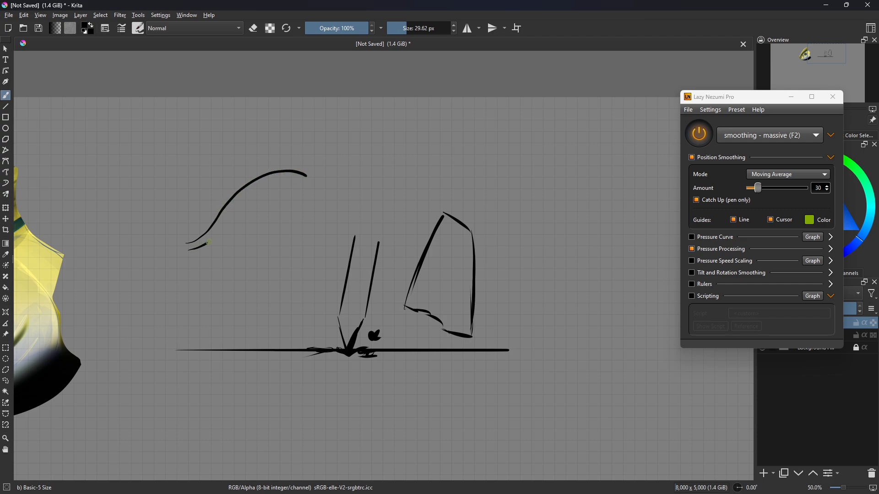
pyautogui.moveTo(208, 242); pyautogui.dragTo(259, 192)
pyautogui.hotkey('ctrl', 'z')
pyautogui.moveTo(202, 247); pyautogui.dragTo(238, 209)
# - Set the position smoothing Amount to 122, test it with curved strokes below the arched curve, and undo them
pyautogui.click(779, 190)
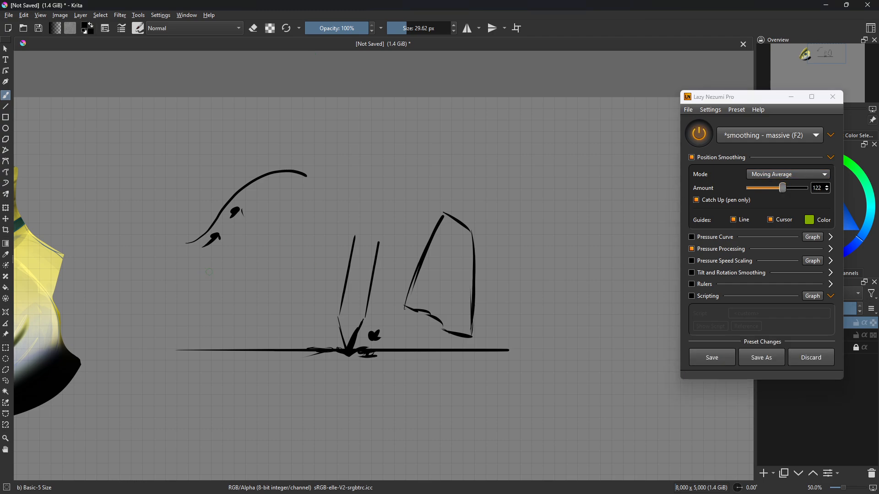
pyautogui.moveTo(195, 277)
pyautogui.mouseDown()
pyautogui.moveTo(222, 269)
pyautogui.moveTo(274, 213)
pyautogui.moveTo(301, 207)
pyautogui.moveTo(339, 223)
pyautogui.mouseUp()
pyautogui.hotkey('ctrl', 'z')
pyautogui.moveTo(182, 291)
pyautogui.mouseDown()
pyautogui.moveTo(198, 291)
pyautogui.moveTo(286, 225)
pyautogui.mouseUp()
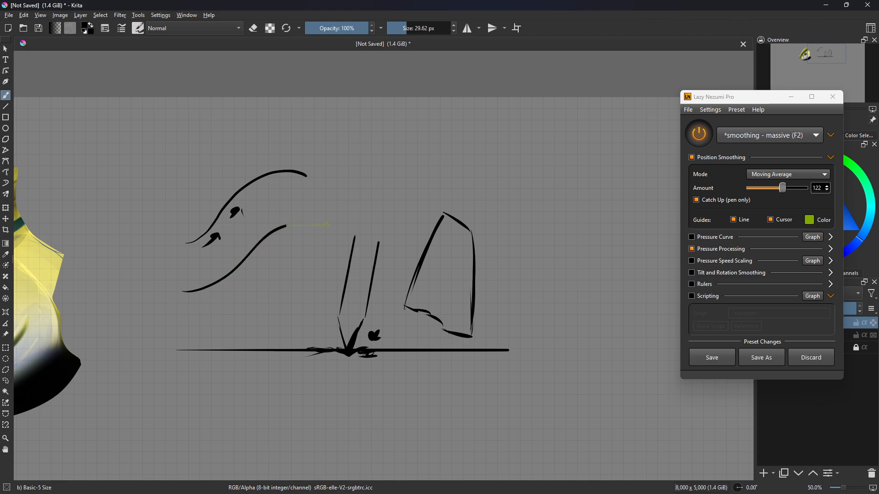
pyautogui.hotkey('ctrl', 'z')
# - Turn off the Line and Cursor guides, try a curve below the arched one without them, and undo it
pyautogui.click(743, 220)
pyautogui.click(774, 220)
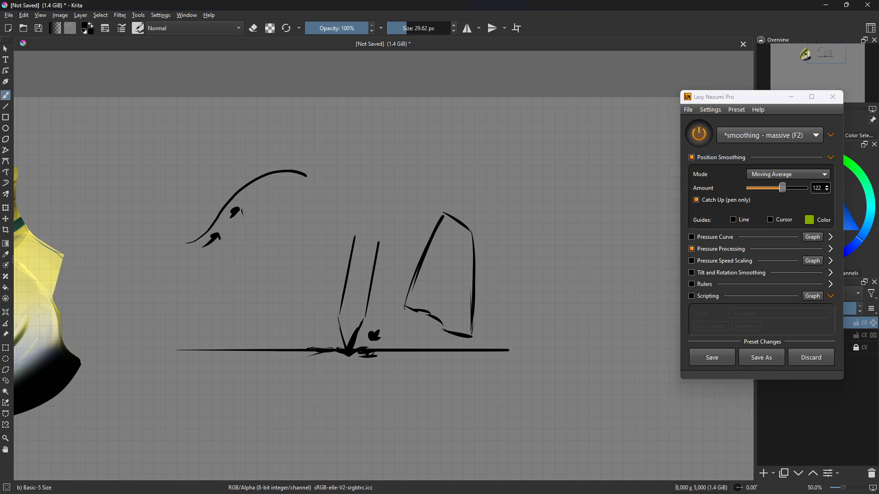
pyautogui.moveTo(198, 280)
pyautogui.mouseDown()
pyautogui.moveTo(225, 268)
pyautogui.moveTo(268, 218)
pyautogui.moveTo(302, 207)
pyautogui.mouseUp()
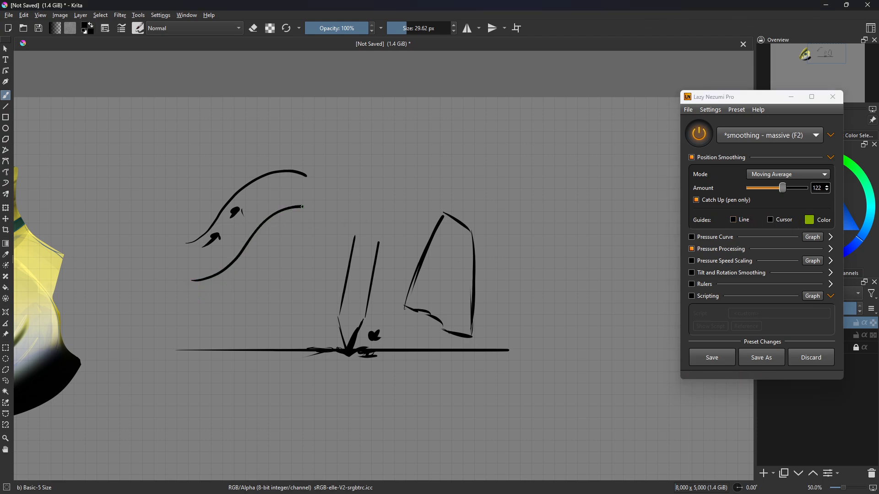
pyautogui.hotkey('ctrl', 'z')
# - Reduce the smoothing Amount to 89, test it with a long curve and a small circle, and undo both
pyautogui.moveTo(783, 188); pyautogui.dragTo(773, 188)
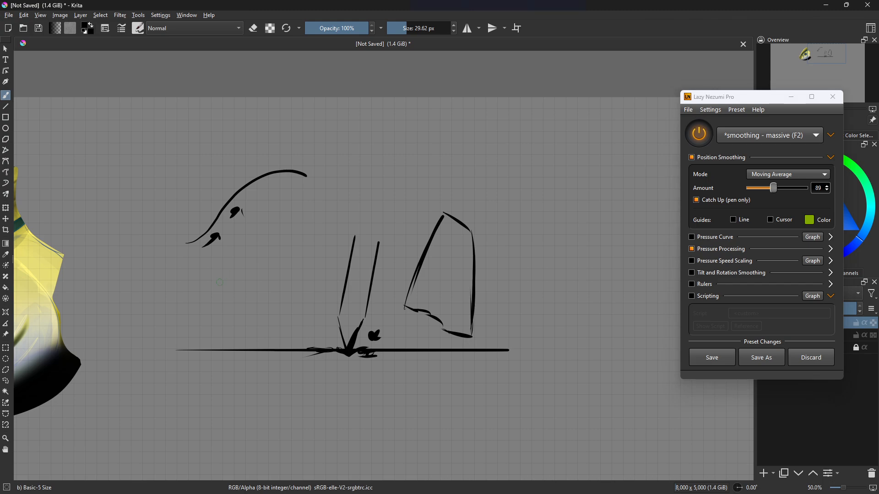
pyautogui.moveTo(192, 285)
pyautogui.mouseDown()
pyautogui.moveTo(278, 213)
pyautogui.moveTo(312, 203)
pyautogui.moveTo(333, 211)
pyautogui.mouseUp()
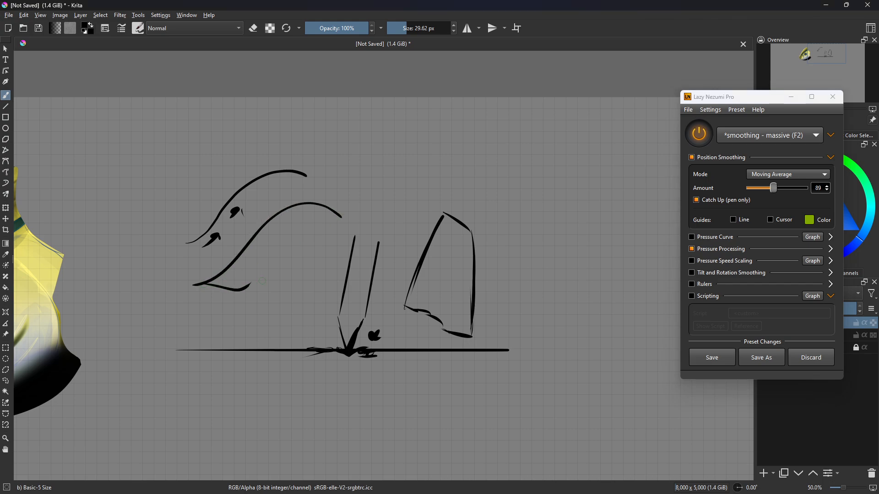
pyautogui.moveTo(253, 284)
pyautogui.mouseDown()
pyautogui.moveTo(268, 263)
pyautogui.moveTo(277, 284)
pyautogui.moveTo(254, 284)
pyautogui.mouseUp()
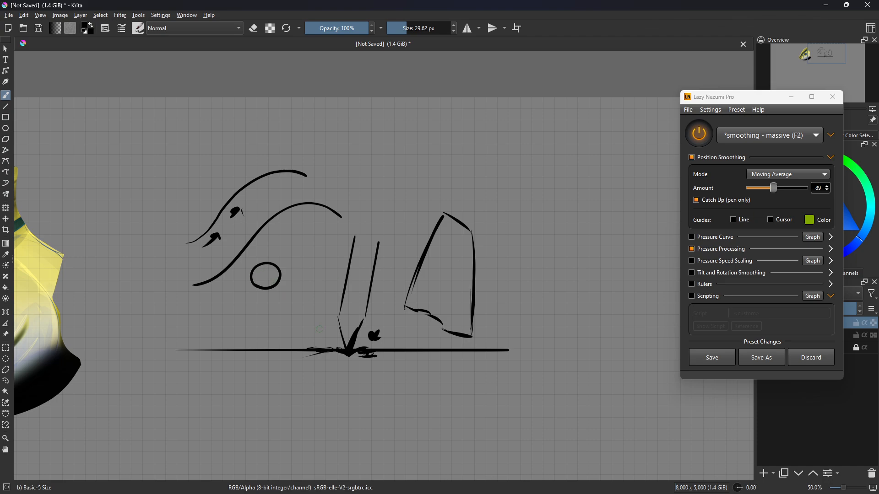
pyautogui.hotkey('ctrl', 'z')
pyautogui.hotkey('ctrl', 'z')
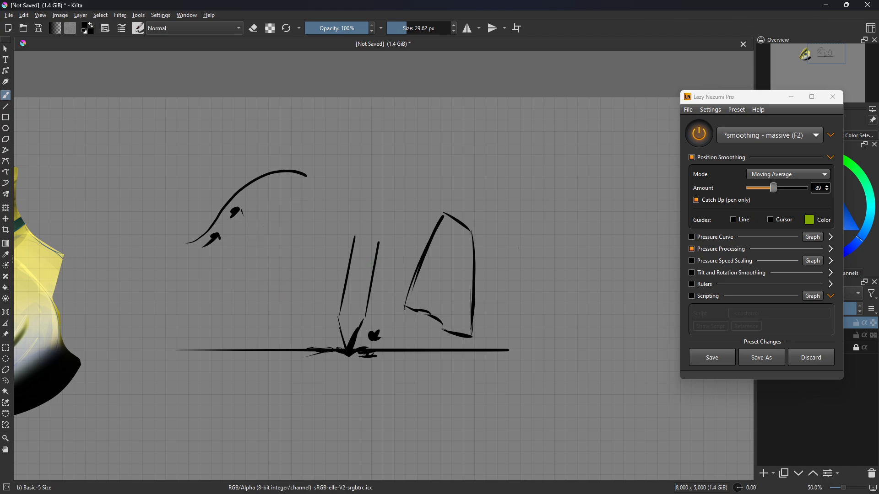
# - Switch position smoothing to Pulled String, undo a test stroke, and set the String Length to 74
pyautogui.click(773, 175)
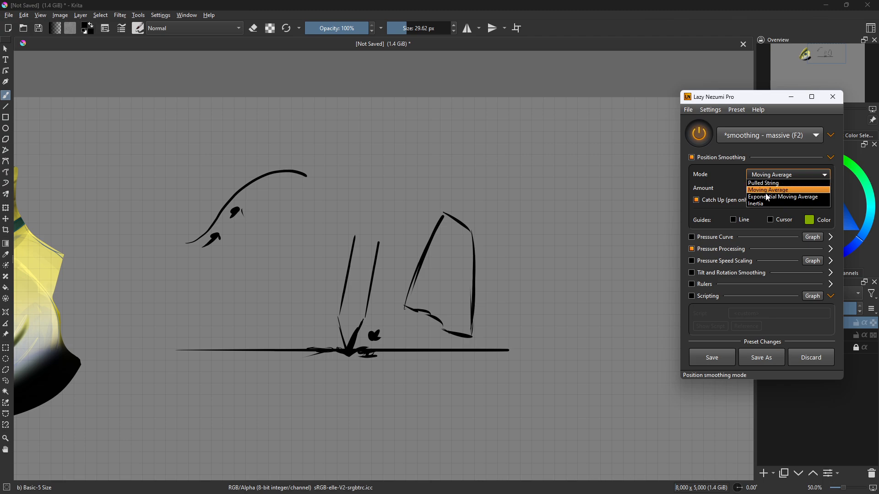
pyautogui.click(769, 183)
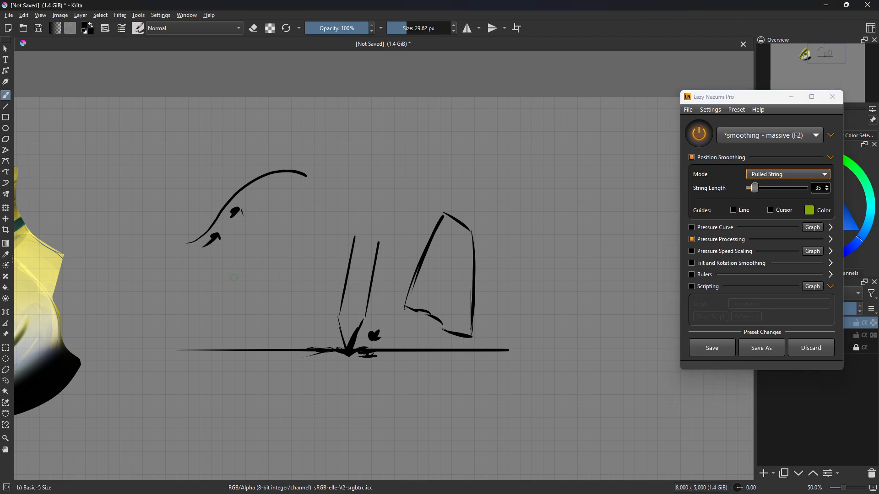
pyautogui.moveTo(204, 269)
pyautogui.mouseDown()
pyautogui.moveTo(225, 290)
pyautogui.moveTo(286, 261)
pyautogui.mouseUp()
pyautogui.hotkey('ctrl', 'z')
pyautogui.moveTo(756, 188); pyautogui.dragTo(761, 190)
# - Turn on the Line and Cursor guides and draw a stroke with a sharp corner that sweeps up into a curve
pyautogui.click(732, 210)
pyautogui.click(769, 210)
pyautogui.moveTo(230, 309)
pyautogui.mouseDown()
pyautogui.moveTo(264, 309)
pyautogui.moveTo(293, 224)
pyautogui.moveTo(323, 217)
pyautogui.mouseUp()
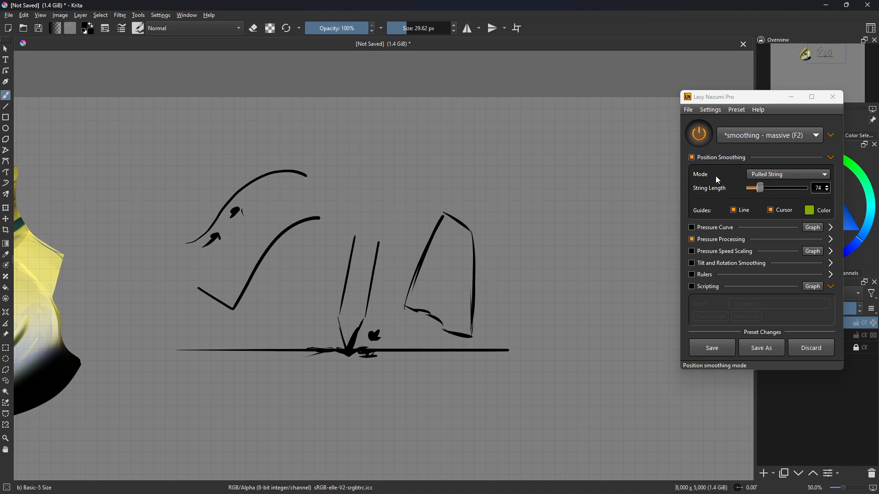
# - Try the Exponential Moving Average smoothing mode, return to Moving Average, and discard the preset changes
pyautogui.click(765, 175)
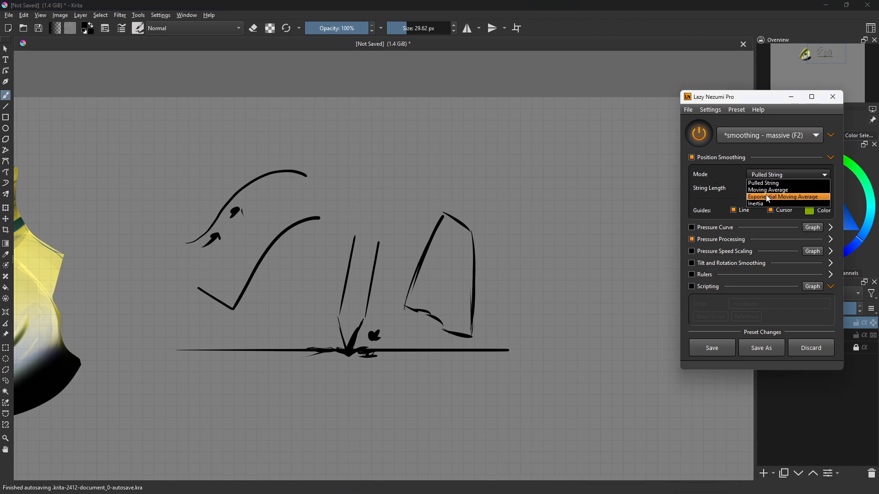
pyautogui.click(765, 197)
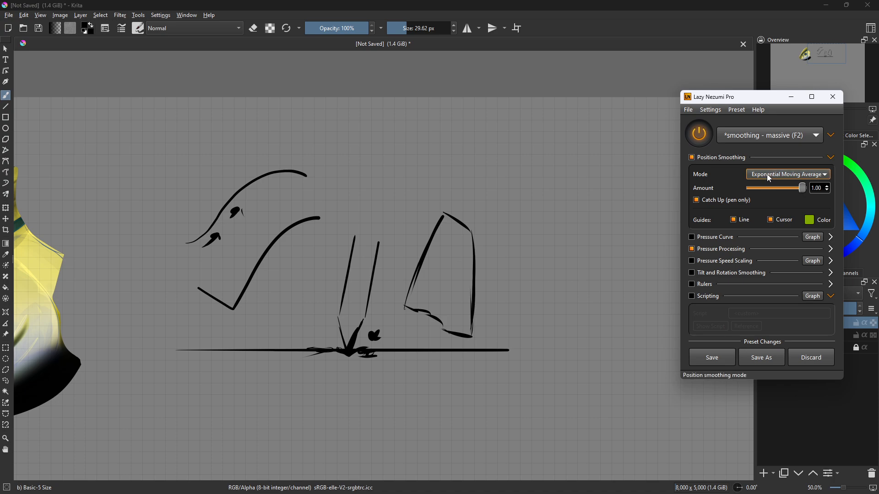
pyautogui.click(775, 175)
pyautogui.click(773, 188)
pyautogui.moveTo(426, 192); pyautogui.dragTo(397, 210)
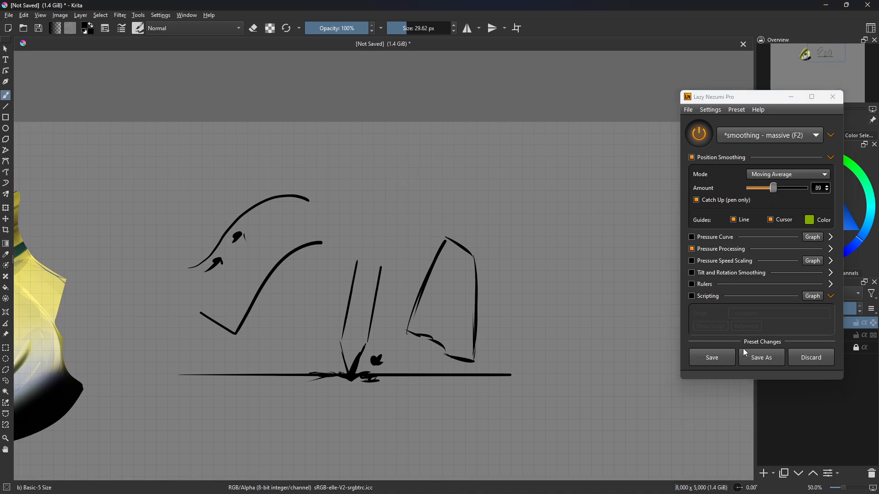
pyautogui.click(811, 358)
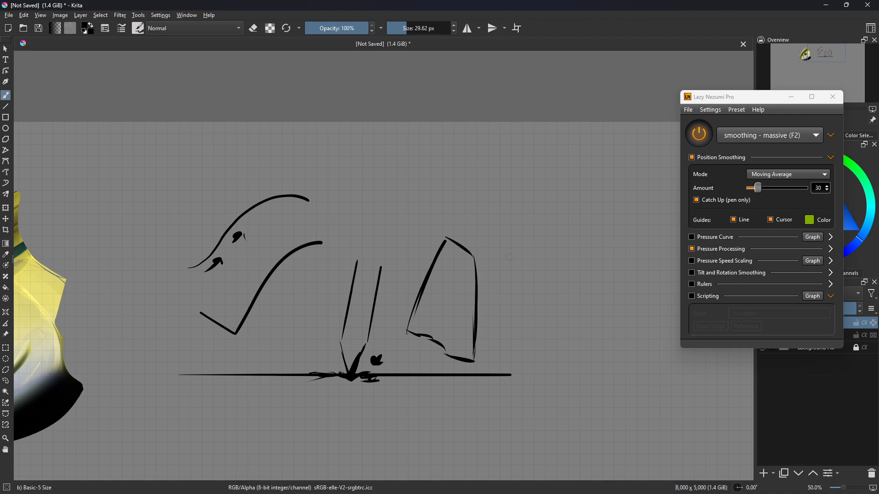
# - Sketch an upright brush beside the tapered outline, with a thick vertical handle and long thin bristles above it
pyautogui.moveTo(508, 253)
pyautogui.mouseDown()
pyautogui.moveTo(525, 229)
pyautogui.moveTo(530, 285)
pyautogui.moveTo(492, 245)
pyautogui.moveTo(511, 251)
pyautogui.moveTo(476, 224)
pyautogui.moveTo(474, 210)
pyautogui.moveTo(478, 273)
pyautogui.mouseUp()
pyautogui.hotkey('ctrl', 'z')
pyautogui.moveTo(473, 215)
pyautogui.mouseDown()
pyautogui.moveTo(474, 276)
pyautogui.moveTo(471, 212)
pyautogui.moveTo(476, 276)
pyautogui.moveTo(474, 250)
pyautogui.mouseUp()
pyautogui.moveTo(475, 211)
pyautogui.mouseDown()
pyautogui.moveTo(475, 134)
pyautogui.moveTo(475, 210)
pyautogui.moveTo(476, 136)
pyautogui.mouseUp()
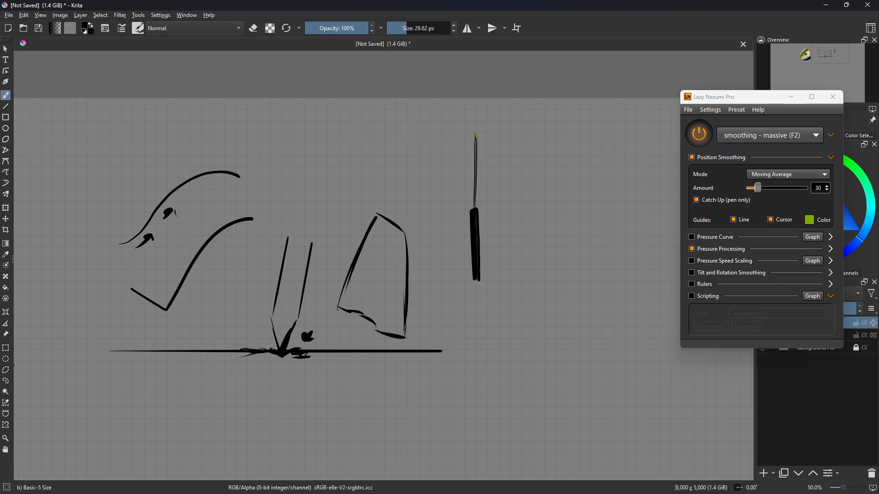
pyautogui.moveTo(475, 210); pyautogui.dragTo(476, 159)
pyautogui.moveTo(473, 213); pyautogui.dragTo(475, 158)
pyautogui.moveTo(474, 193); pyautogui.dragTo(475, 158)
pyautogui.moveTo(474, 213); pyautogui.dragTo(475, 144)
# - Draw a nearly horizontal straight line beside the upright brush with the Line tool, and return to the Brush
pyautogui.moveTo(491, 174); pyautogui.dragTo(385, 180)
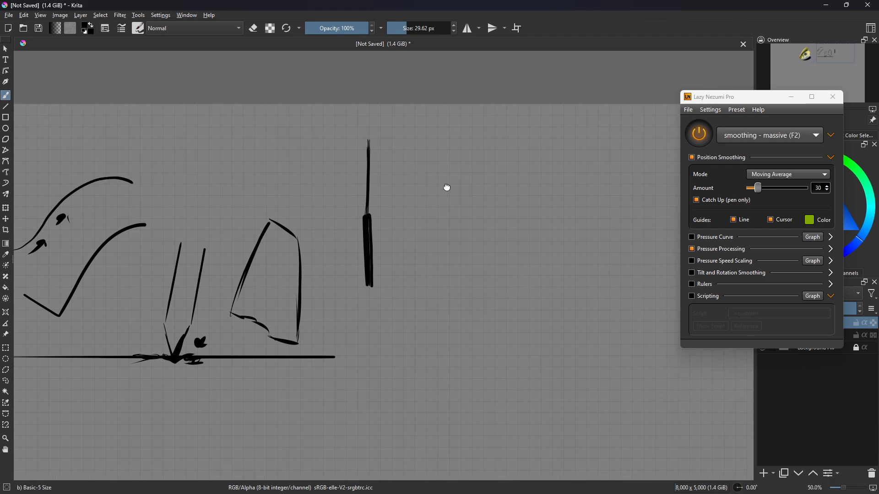
pyautogui.moveTo(447, 188); pyautogui.dragTo(443, 184)
pyautogui.press('v')
pyautogui.moveTo(389, 218); pyautogui.dragTo(614, 213)
pyautogui.press('b')
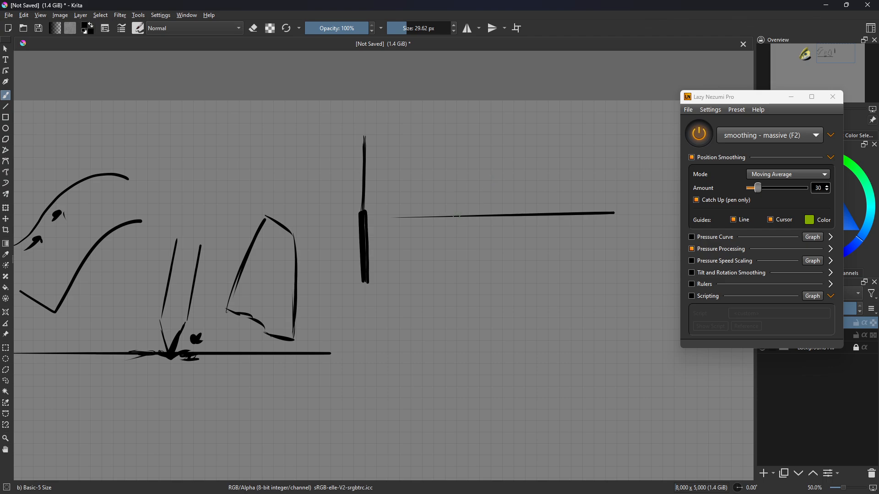
# - Sketch a bent brush with a thick handle and curved bristles trailing on the new line, undoing the extra marks around it
pyautogui.moveTo(474, 206); pyautogui.dragTo(498, 165)
pyautogui.moveTo(463, 206)
pyautogui.mouseDown()
pyautogui.moveTo(498, 155)
pyautogui.moveTo(499, 111)
pyautogui.moveTo(490, 120)
pyautogui.moveTo(496, 146)
pyautogui.moveTo(499, 122)
pyautogui.moveTo(519, 203)
pyautogui.moveTo(503, 206)
pyautogui.mouseUp()
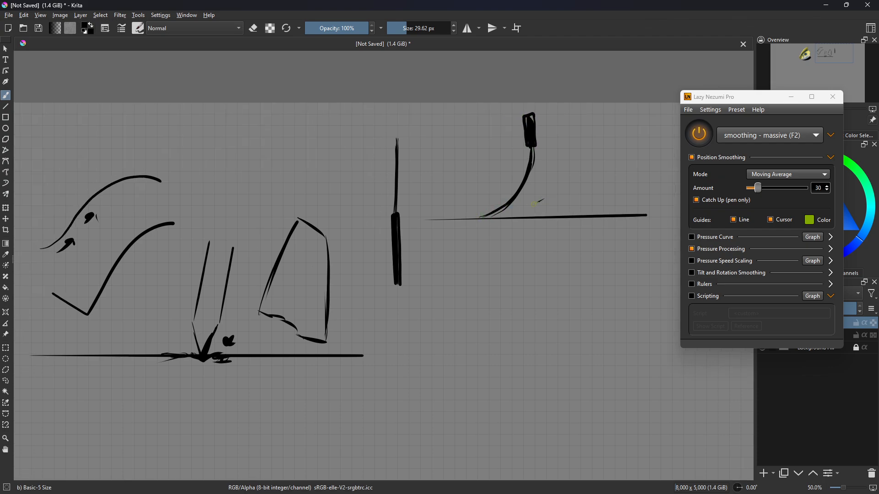
pyautogui.hotkey('ctrl', 'z')
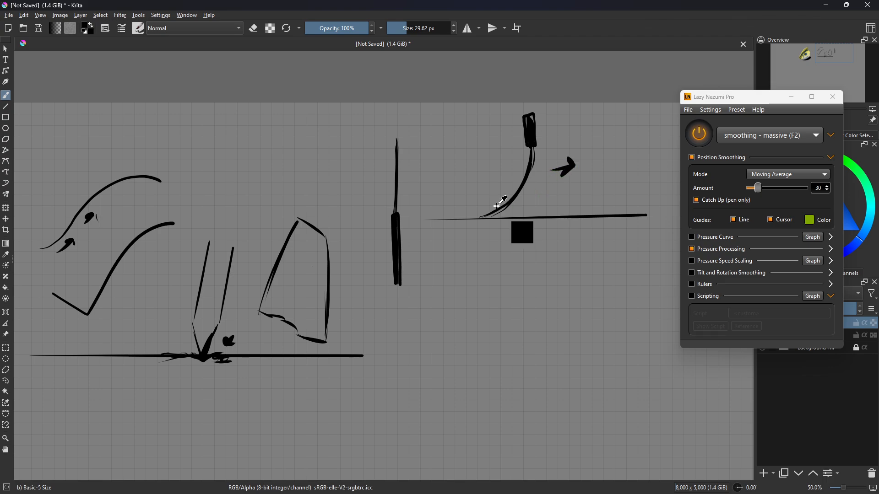
pyautogui.moveTo(491, 192); pyautogui.dragTo(482, 205)
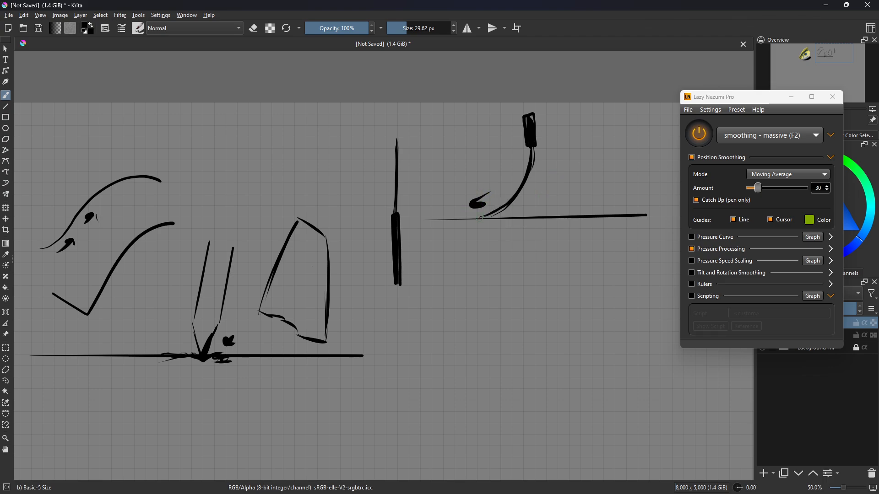
pyautogui.hotkey('ctrl', 'z')
pyautogui.moveTo(478, 218); pyautogui.dragTo(513, 199)
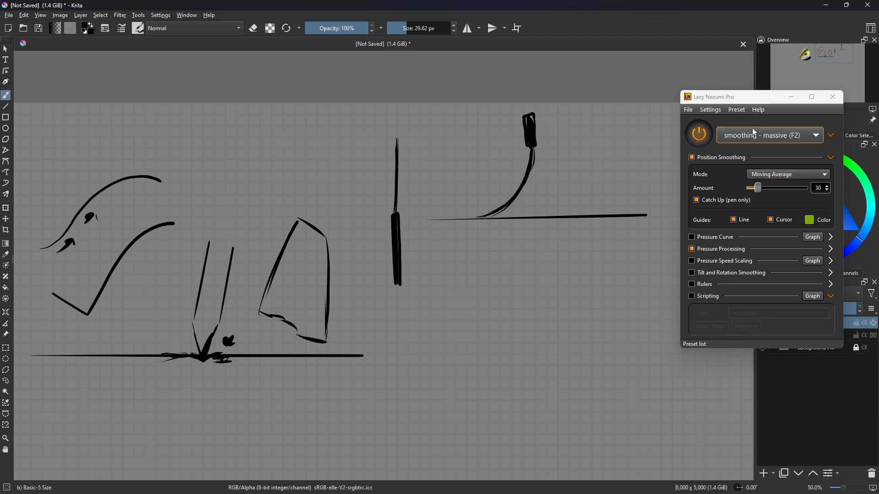
# - Set the smoothing Amount to 102, test it with long curves below the new line, and undo them
pyautogui.moveTo(759, 188); pyautogui.dragTo(777, 188)
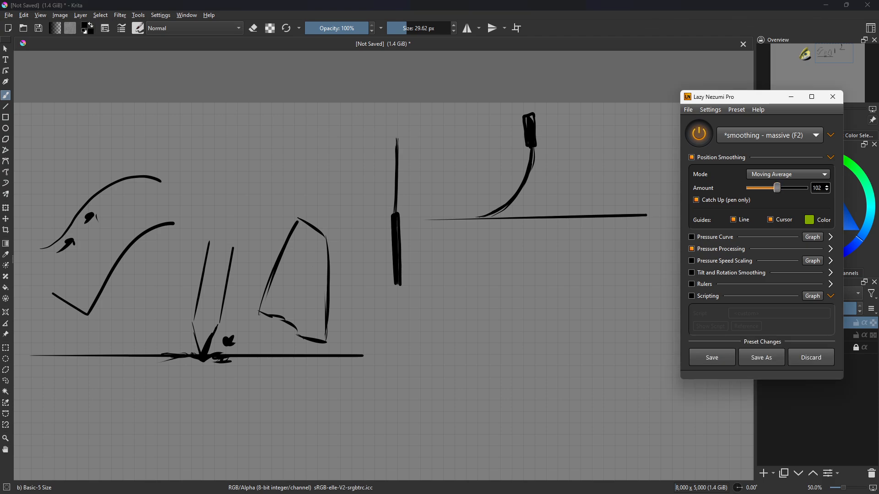
pyautogui.moveTo(436, 317)
pyautogui.mouseDown()
pyautogui.moveTo(540, 253)
pyautogui.moveTo(571, 246)
pyautogui.moveTo(455, 308)
pyautogui.moveTo(405, 394)
pyautogui.moveTo(544, 281)
pyautogui.moveTo(591, 267)
pyautogui.mouseUp()
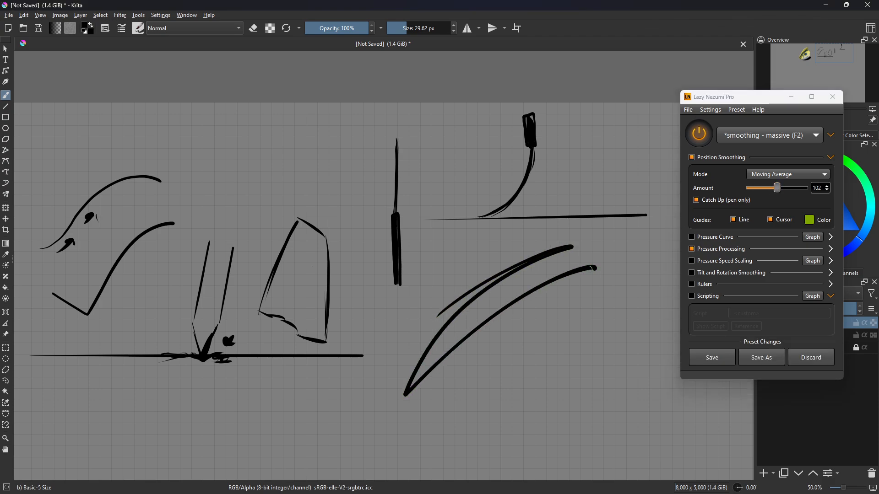
pyautogui.hotkey('ctrl', 'z')
pyautogui.moveTo(373, 319)
pyautogui.mouseDown()
pyautogui.moveTo(479, 323)
pyautogui.moveTo(579, 261)
pyautogui.moveTo(647, 280)
pyautogui.mouseUp()
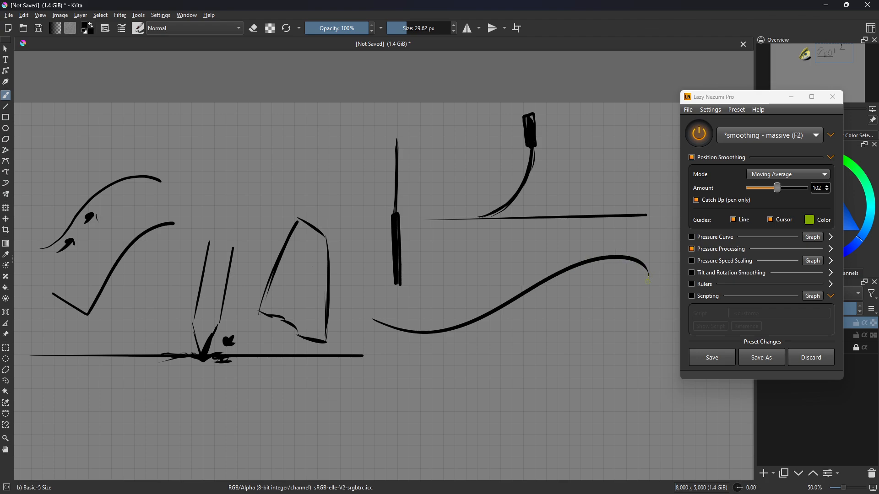
pyautogui.hotkey('ctrl', 'z')
# - Try tracing the bent bristles and drawing more curved strokes around the line, and undo each attempt
pyautogui.moveTo(532, 147)
pyautogui.mouseDown()
pyautogui.moveTo(501, 205)
pyautogui.moveTo(476, 217)
pyautogui.moveTo(530, 173)
pyautogui.moveTo(534, 145)
pyautogui.moveTo(495, 211)
pyautogui.moveTo(476, 211)
pyautogui.mouseUp()
pyautogui.hotkey('ctrl', 'z')
pyautogui.hotkey('ctrl', 'z')
pyautogui.hotkey('ctrl', 'z')
pyautogui.hotkey('ctrl', 'z')
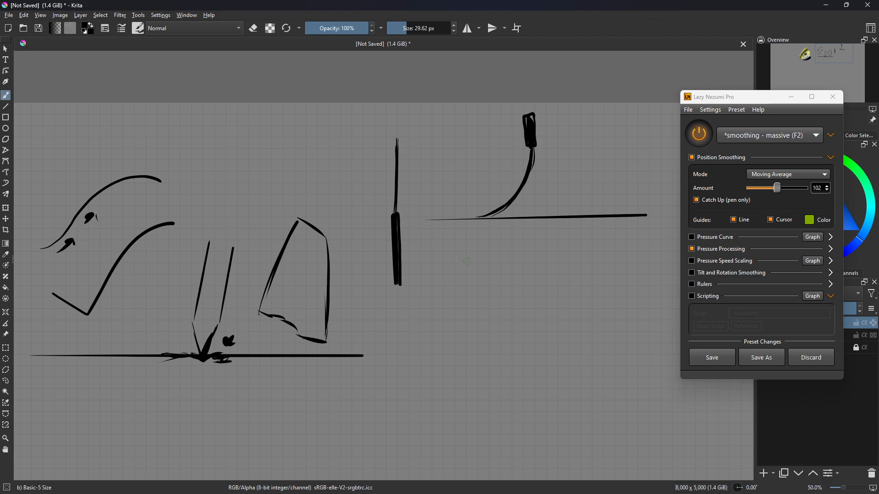
pyautogui.moveTo(442, 292)
pyautogui.mouseDown()
pyautogui.moveTo(507, 278)
pyautogui.moveTo(544, 217)
pyautogui.mouseUp()
pyautogui.hotkey('ctrl', 'z')
pyautogui.moveTo(498, 317)
pyautogui.mouseDown()
pyautogui.moveTo(518, 278)
pyautogui.moveTo(516, 237)
pyautogui.mouseUp()
pyautogui.hotkey('ctrl', 'z')
# - Add a thick dark block on the bristles below the bent brush's handle and mark the bristle tip, undoing the excess marks
pyautogui.moveTo(524, 158)
pyautogui.mouseDown()
pyautogui.moveTo(546, 164)
pyautogui.moveTo(541, 179)
pyautogui.moveTo(525, 175)
pyautogui.moveTo(526, 164)
pyautogui.moveTo(540, 172)
pyautogui.mouseUp()
pyautogui.moveTo(490, 211); pyautogui.dragTo(479, 215)
pyautogui.hotkey('ctrl', 'z')
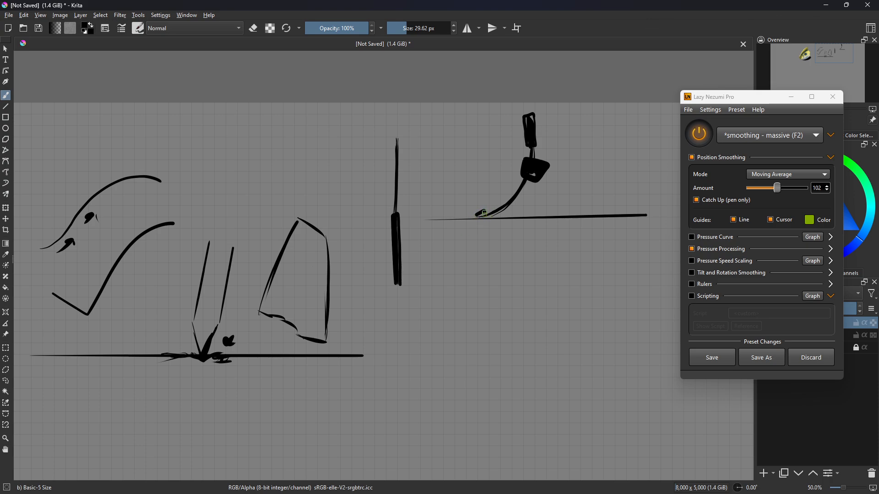
pyautogui.hotkey('ctrl', 'z')
# - Try long horizontal strokes below the straight line under the bent brush, and undo them
pyautogui.moveTo(473, 228); pyautogui.dragTo(614, 256)
pyautogui.hotkey('ctrl', 'z')
pyautogui.moveTo(467, 241); pyautogui.dragTo(658, 238)
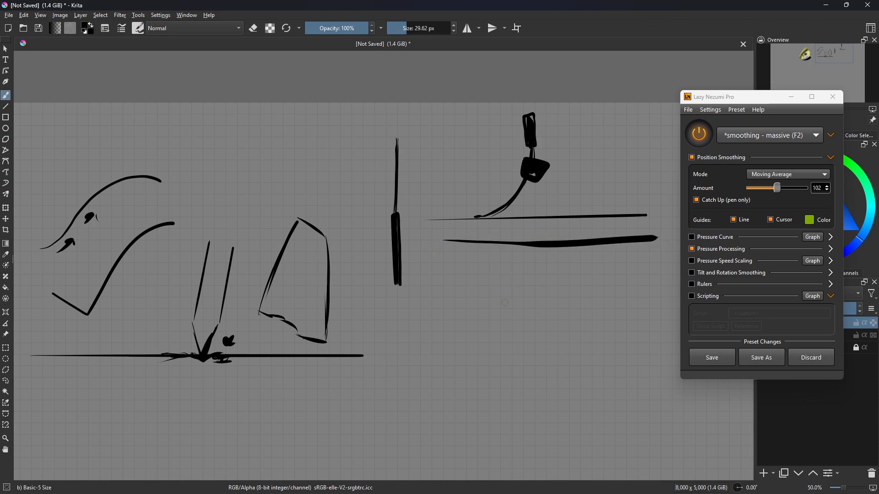
pyautogui.hotkey('ctrl', 'z')
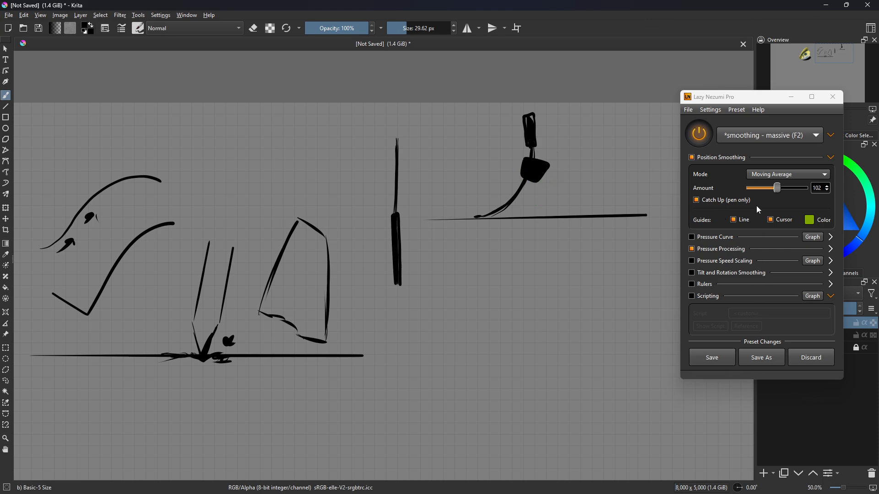
# - Lower the smoothing Amount to 30 and thicken the handle of the bent brush
pyautogui.click(760, 188)
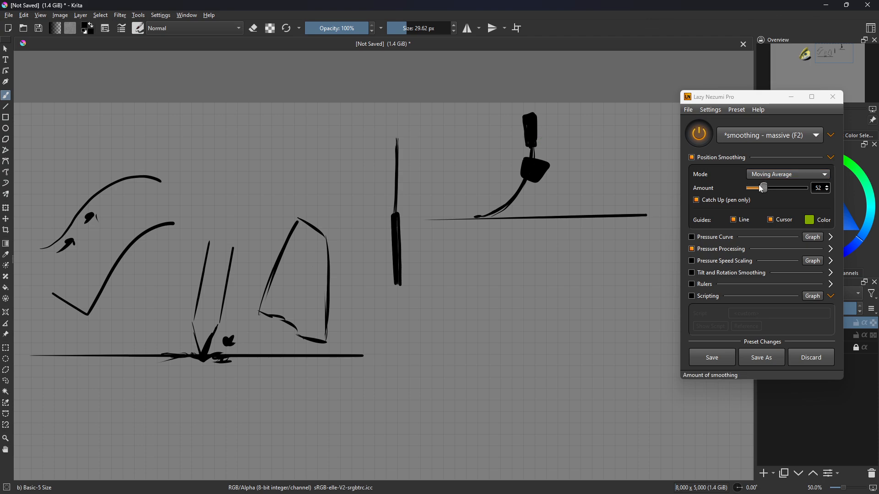
pyautogui.moveTo(762, 188); pyautogui.dragTo(757, 188)
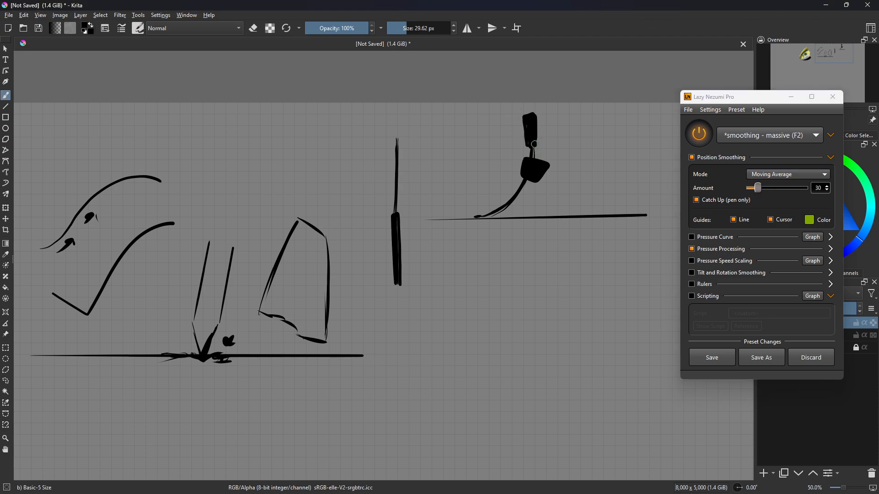
pyautogui.moveTo(534, 144)
pyautogui.mouseDown()
pyautogui.moveTo(538, 118)
pyautogui.moveTo(525, 118)
pyautogui.moveTo(539, 113)
pyautogui.moveTo(540, 143)
pyautogui.mouseUp()
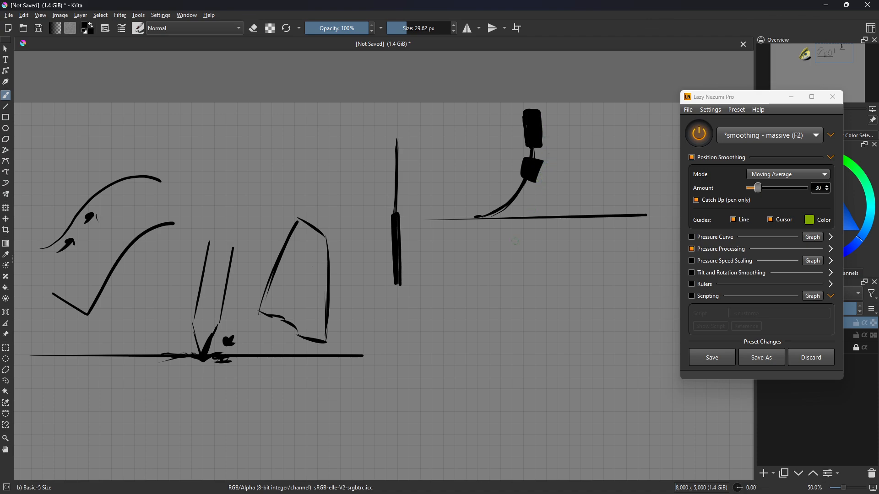
# - Draw a small upward arrow beneath the straight line, pointing at the bristle tip of the bent brush
pyautogui.moveTo(494, 273)
pyautogui.mouseDown()
pyautogui.moveTo(497, 285)
pyautogui.moveTo(519, 293)
pyautogui.mouseUp()
pyautogui.hotkey('ctrl', 'z')
pyautogui.moveTo(469, 266); pyautogui.dragTo(461, 302)
pyautogui.moveTo(501, 238); pyautogui.dragTo(513, 239)
# - Switch to the Marker Dry Copy 2 brush and paint a large rounded gray shape, a leaf shape and curved bands below the arrow
pyautogui.rightClick(520, 295)
pyautogui.click(467, 339)
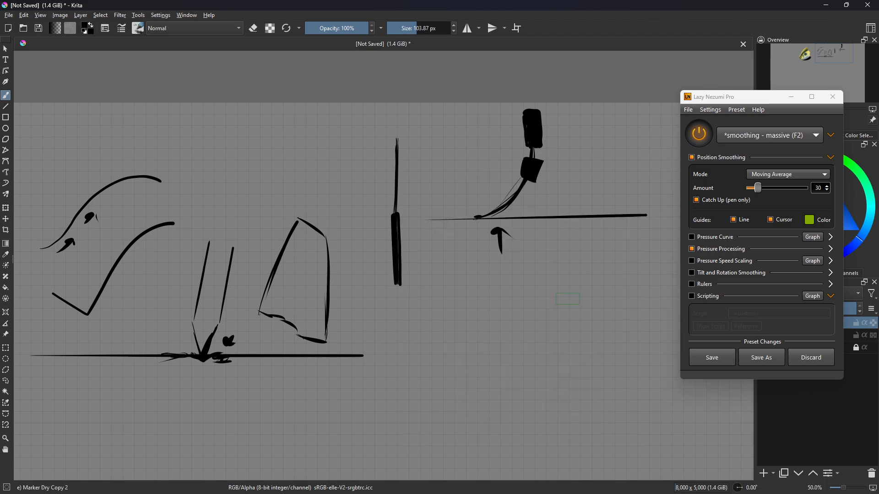
pyautogui.moveTo(472, 317)
pyautogui.mouseDown()
pyautogui.moveTo(467, 347)
pyautogui.moveTo(479, 366)
pyautogui.moveTo(475, 308)
pyautogui.moveTo(492, 320)
pyautogui.moveTo(508, 297)
pyautogui.moveTo(522, 330)
pyautogui.moveTo(477, 372)
pyautogui.moveTo(492, 382)
pyautogui.moveTo(515, 355)
pyautogui.moveTo(474, 385)
pyautogui.moveTo(527, 352)
pyautogui.moveTo(518, 279)
pyautogui.moveTo(538, 358)
pyautogui.moveTo(525, 394)
pyautogui.mouseUp()
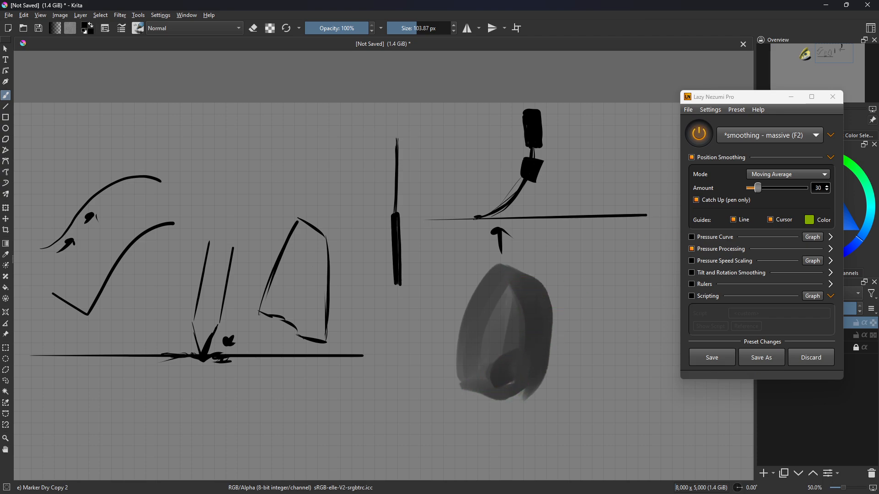
pyautogui.moveTo(582, 301)
pyautogui.mouseDown()
pyautogui.moveTo(623, 229)
pyautogui.moveTo(588, 369)
pyautogui.moveTo(625, 231)
pyautogui.moveTo(639, 267)
pyautogui.mouseUp()
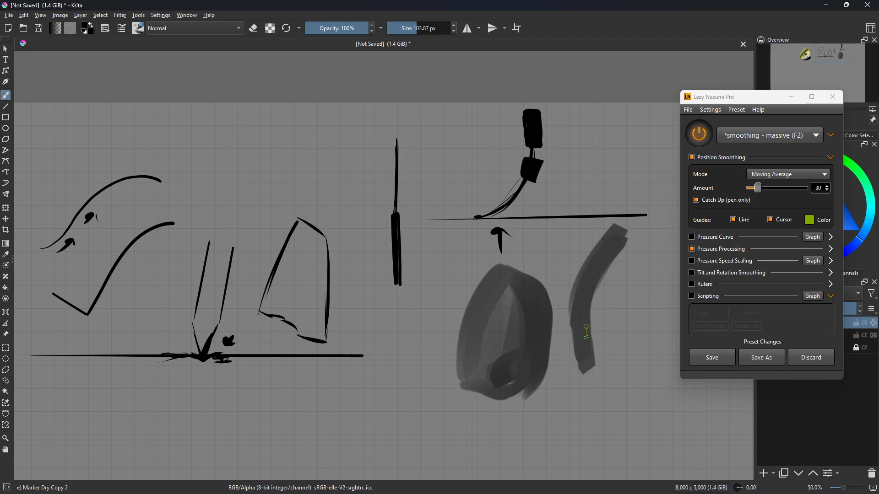
pyautogui.moveTo(586, 327)
pyautogui.mouseDown()
pyautogui.moveTo(589, 291)
pyautogui.moveTo(581, 310)
pyautogui.moveTo(586, 386)
pyautogui.moveTo(600, 374)
pyautogui.moveTo(619, 300)
pyautogui.moveTo(624, 236)
pyautogui.moveTo(601, 310)
pyautogui.moveTo(608, 256)
pyautogui.moveTo(599, 322)
pyautogui.mouseUp()
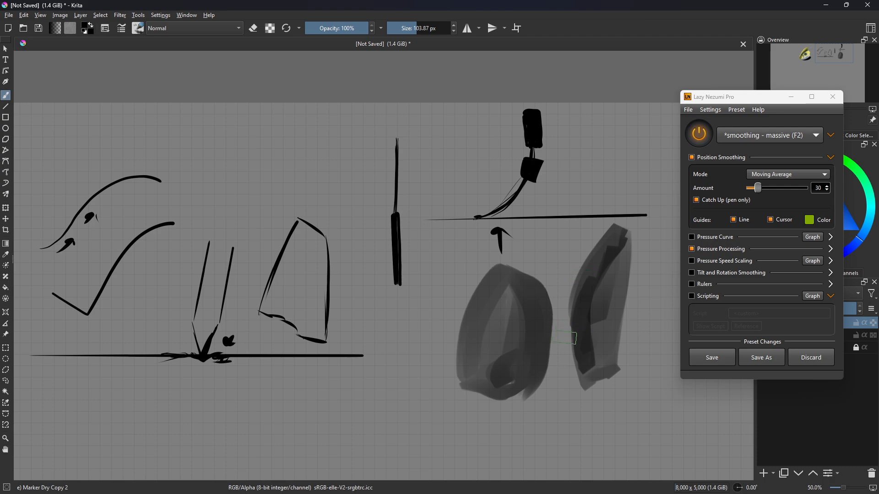
pyautogui.moveTo(453, 367)
pyautogui.mouseDown()
pyautogui.moveTo(441, 306)
pyautogui.moveTo(443, 382)
pyautogui.moveTo(460, 325)
pyautogui.mouseUp()
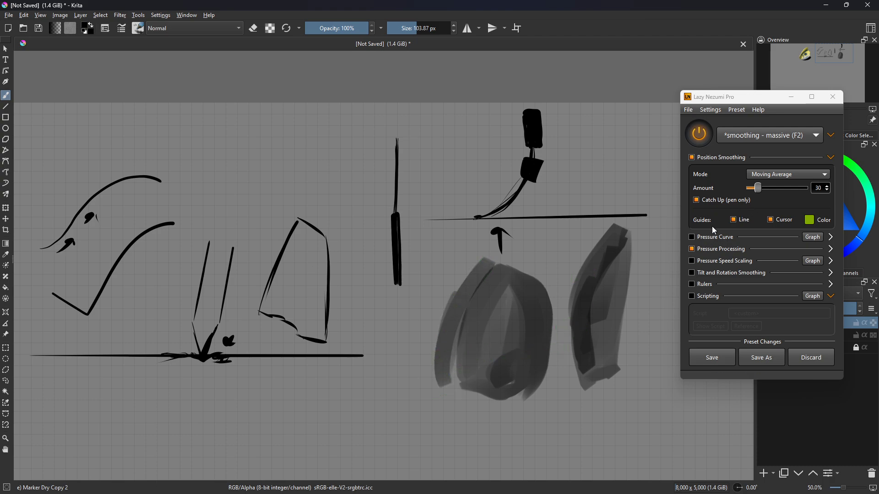
pyautogui.moveTo(426, 373)
pyautogui.mouseDown()
pyautogui.moveTo(446, 293)
pyautogui.moveTo(431, 368)
pyautogui.mouseUp()
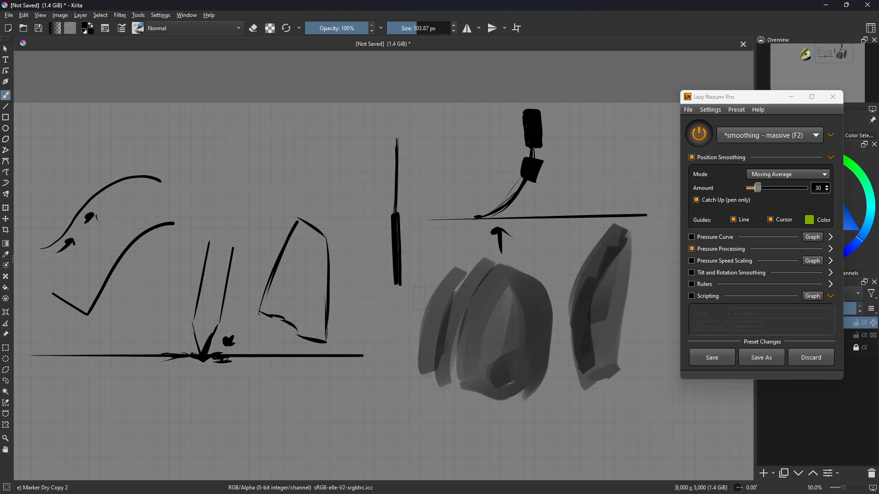
# - Paint a dark-edged block, a tapered curve, a dark diagonal stroke and a striped column beneath the line under the splayed brush tip
pyautogui.moveTo(420, 300); pyautogui.dragTo(432, 215)
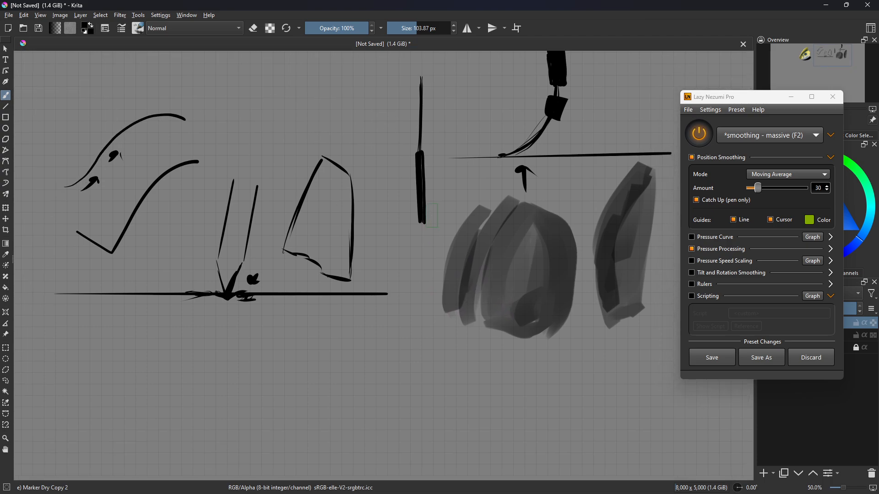
pyautogui.moveTo(379, 320)
pyautogui.mouseDown()
pyautogui.moveTo(370, 393)
pyautogui.moveTo(383, 393)
pyautogui.moveTo(379, 336)
pyautogui.moveTo(389, 409)
pyautogui.moveTo(373, 410)
pyautogui.moveTo(399, 400)
pyautogui.moveTo(381, 317)
pyautogui.moveTo(376, 362)
pyautogui.mouseUp()
pyautogui.moveTo(126, 410)
pyautogui.mouseDown()
pyautogui.moveTo(167, 409)
pyautogui.moveTo(295, 336)
pyautogui.mouseUp()
pyautogui.hotkey('ctrl', 'z')
pyautogui.moveTo(132, 396)
pyautogui.mouseDown()
pyautogui.moveTo(228, 381)
pyautogui.moveTo(279, 318)
pyautogui.mouseUp()
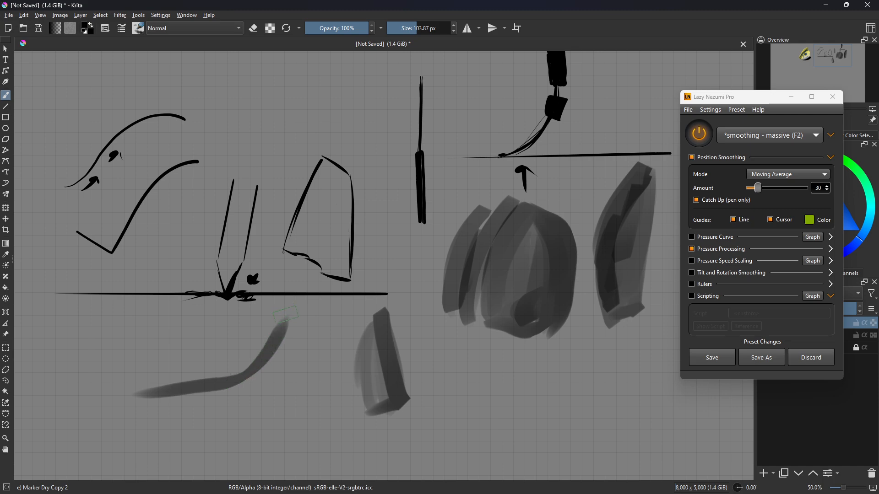
pyautogui.hotkey('ctrl', 'z')
pyautogui.moveTo(146, 398)
pyautogui.mouseDown()
pyautogui.moveTo(231, 370)
pyautogui.moveTo(279, 316)
pyautogui.mouseUp()
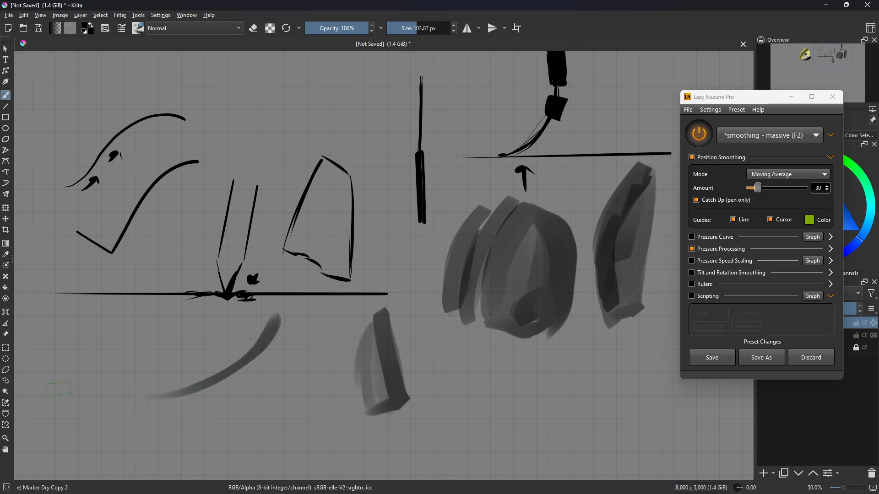
pyautogui.moveTo(59, 389); pyautogui.dragTo(159, 310)
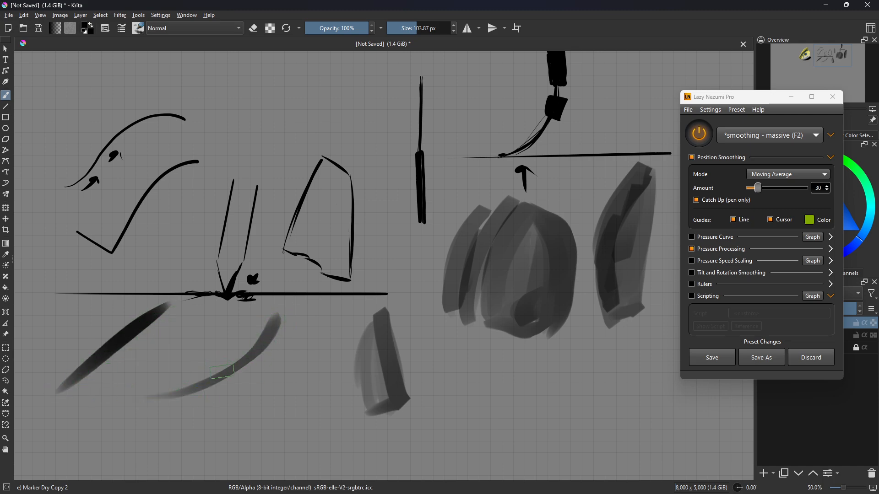
pyautogui.moveTo(282, 393)
pyautogui.mouseDown()
pyautogui.moveTo(292, 412)
pyautogui.moveTo(308, 339)
pyautogui.moveTo(318, 335)
pyautogui.moveTo(314, 415)
pyautogui.mouseUp()
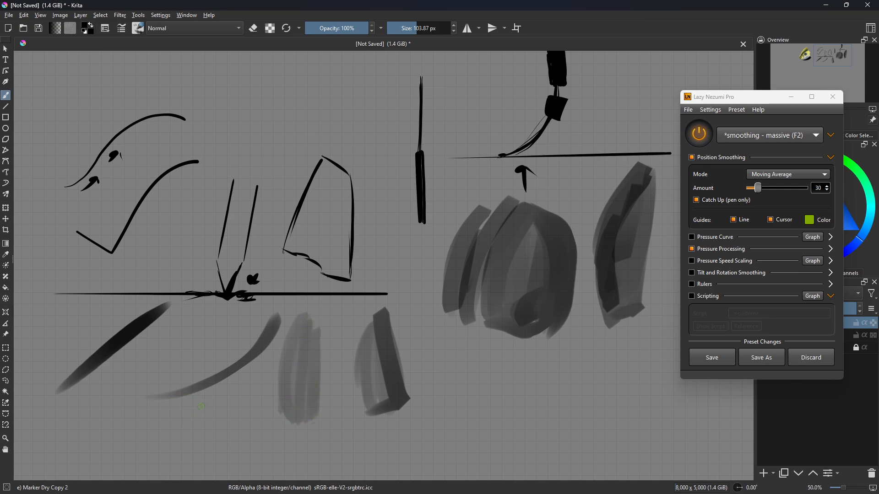
# - Try a short dab, darker strokes over the striped column and a round gray patch beside the dark-edged block, and undo them
pyautogui.moveTo(201, 406); pyautogui.dragTo(225, 417)
pyautogui.moveTo(289, 413)
pyautogui.mouseDown()
pyautogui.moveTo(326, 368)
pyautogui.moveTo(305, 320)
pyautogui.moveTo(316, 414)
pyautogui.moveTo(287, 413)
pyautogui.moveTo(295, 416)
pyautogui.moveTo(305, 322)
pyautogui.moveTo(312, 414)
pyautogui.moveTo(320, 377)
pyautogui.moveTo(316, 412)
pyautogui.moveTo(277, 418)
pyautogui.moveTo(327, 419)
pyautogui.moveTo(336, 406)
pyautogui.mouseUp()
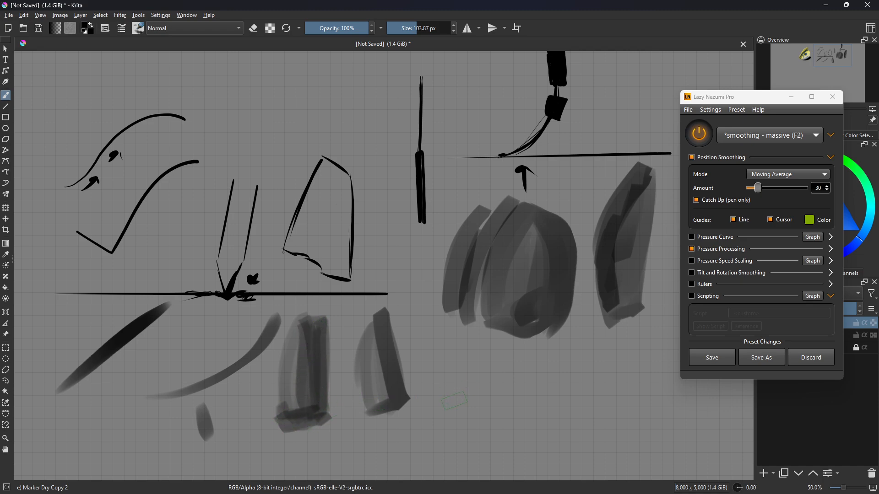
pyautogui.moveTo(455, 401)
pyautogui.mouseDown()
pyautogui.moveTo(467, 410)
pyautogui.moveTo(492, 357)
pyautogui.moveTo(449, 376)
pyautogui.moveTo(450, 369)
pyautogui.moveTo(461, 409)
pyautogui.mouseUp()
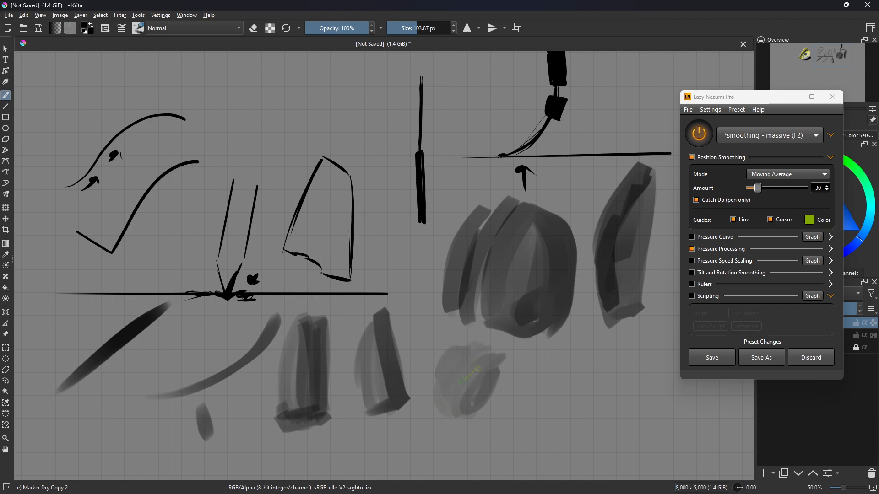
pyautogui.moveTo(471, 352)
pyautogui.mouseDown()
pyautogui.moveTo(488, 412)
pyautogui.moveTo(474, 414)
pyautogui.moveTo(500, 369)
pyautogui.mouseUp()
pyautogui.hotkey('ctrl', 'z')
pyautogui.hotkey('ctrl', 'z')
pyautogui.hotkey('ctrl', 'z')
pyautogui.hotkey('ctrl', 'z')
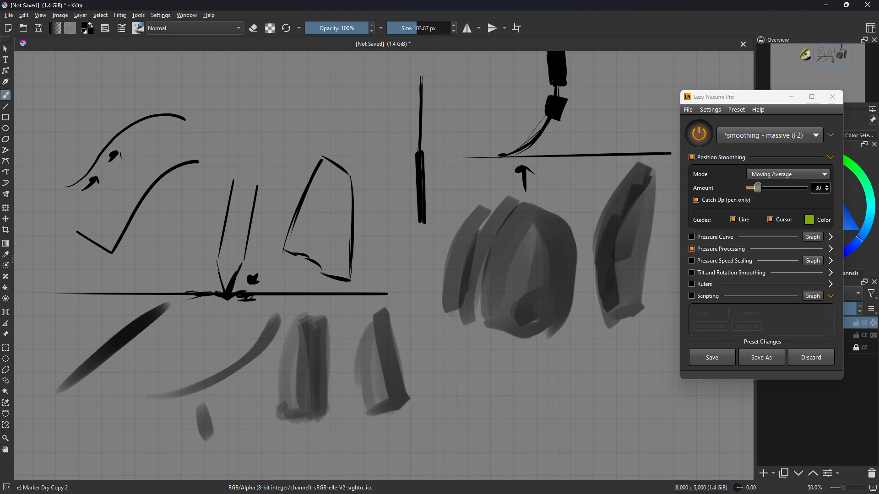
pyautogui.moveTo(497, 182)
pyautogui.mouseDown()
pyautogui.moveTo(432, 303)
pyautogui.moveTo(504, 245)
pyautogui.moveTo(506, 227)
pyautogui.mouseUp()
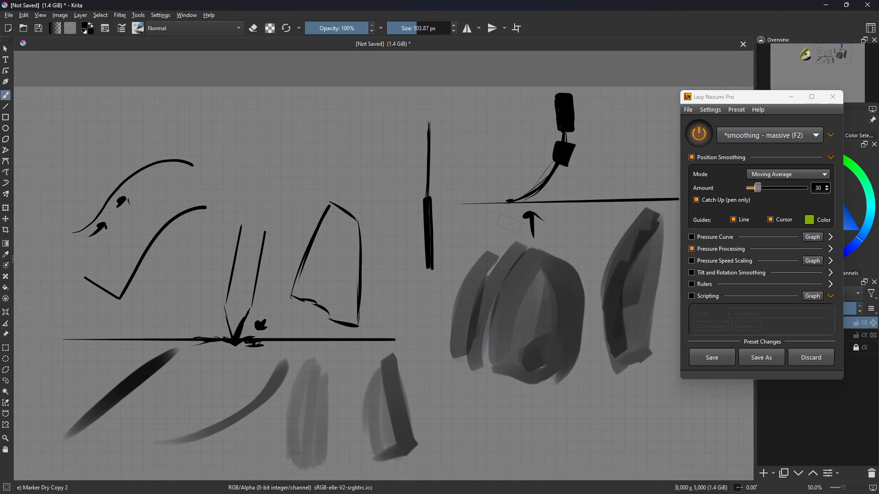